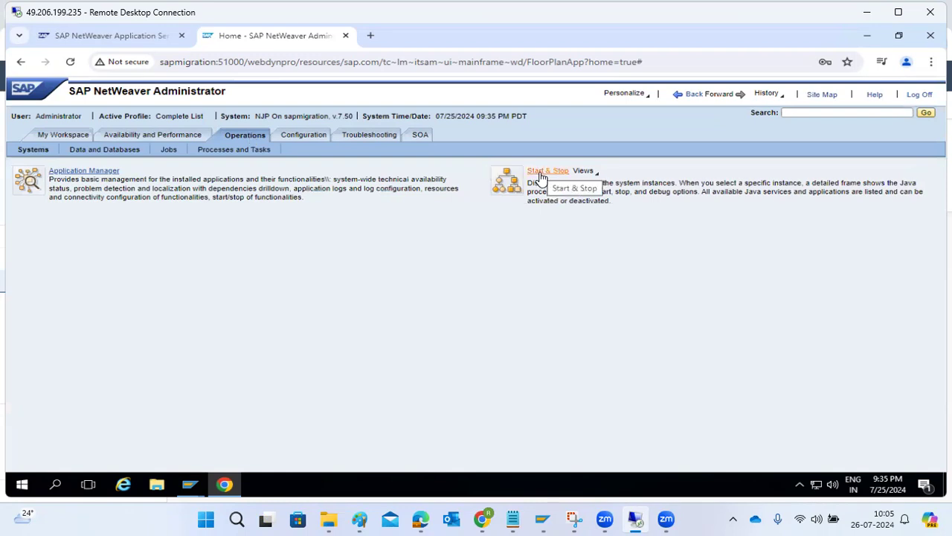
Step: Browse the Data and Databases, Jobs, Processes and Tasks, and Systems pages under Operations
left_click(101, 149)
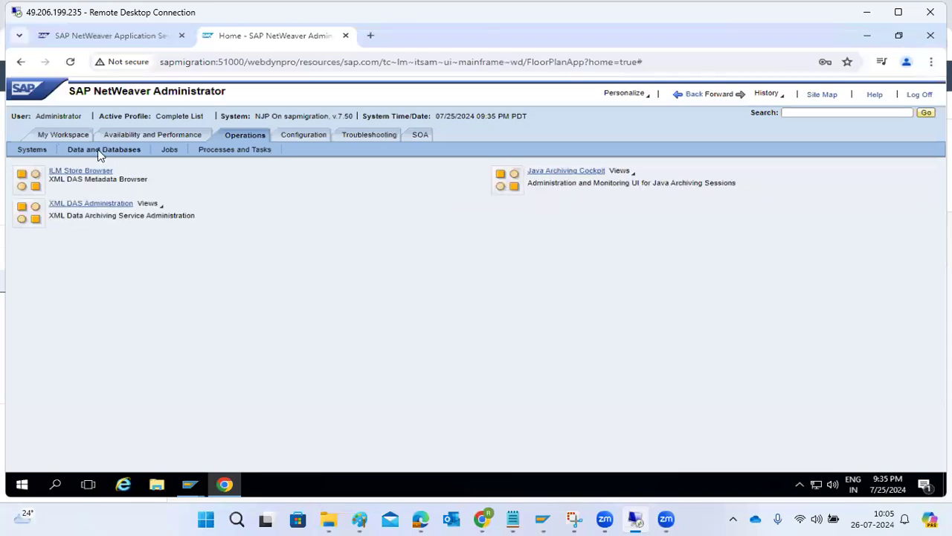
left_click(173, 148)
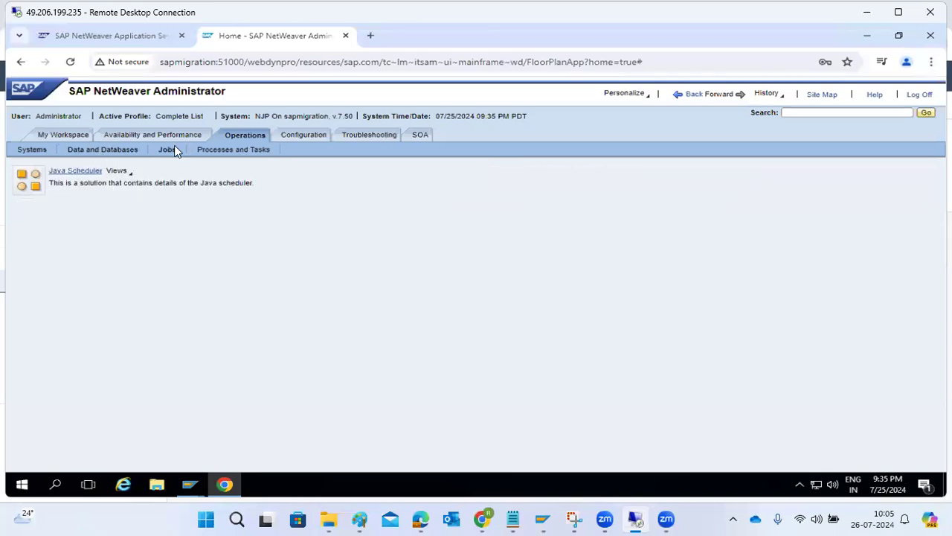
left_click(237, 151)
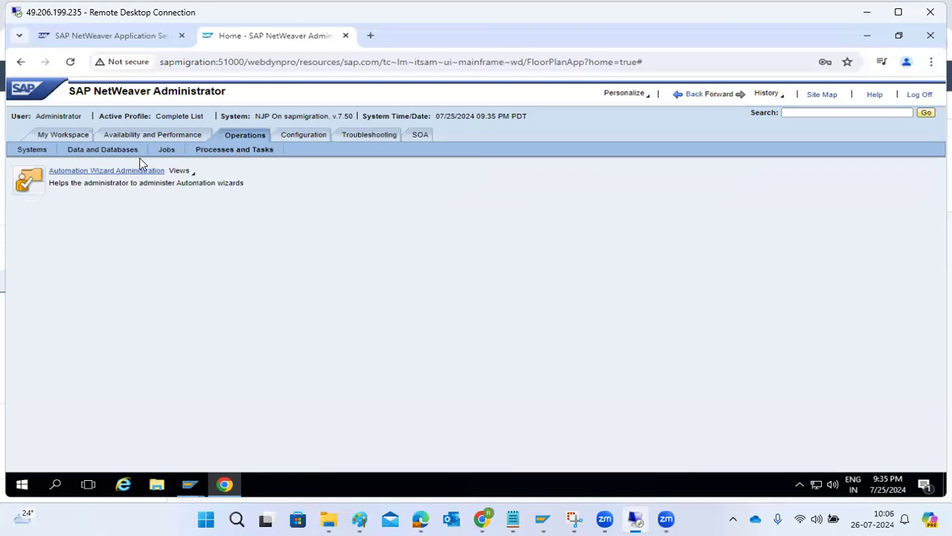
left_click(29, 153)
Step: Open the Configuration area listing security services, then switch over to the Paint window
left_click(299, 138)
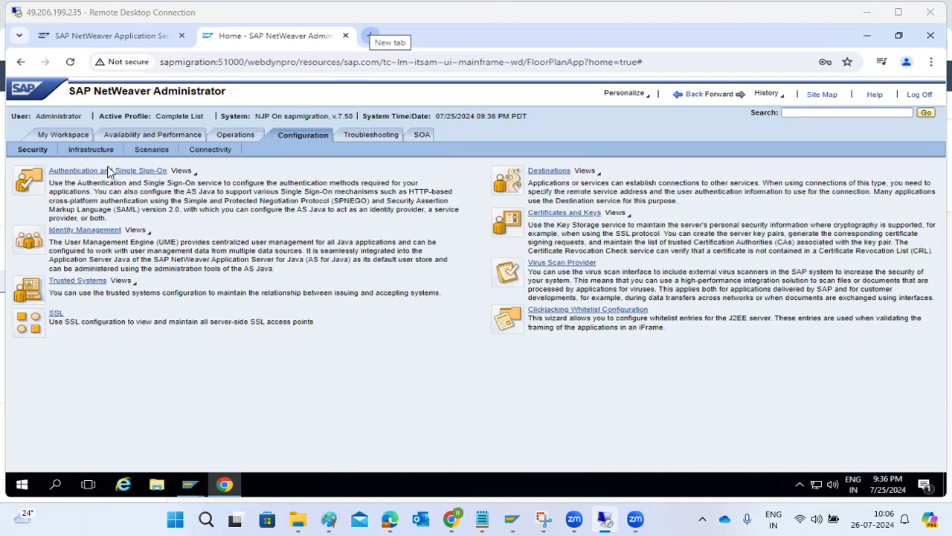
left_click(329, 518)
left_click(175, 241)
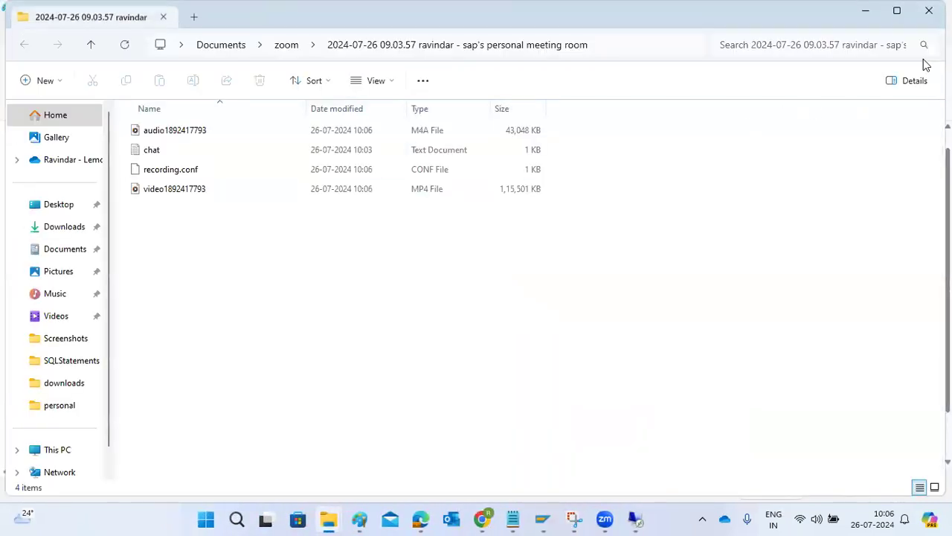
Step: Undo the old sketch and set up a size-16 text box on the Paint canvas
left_click(929, 9)
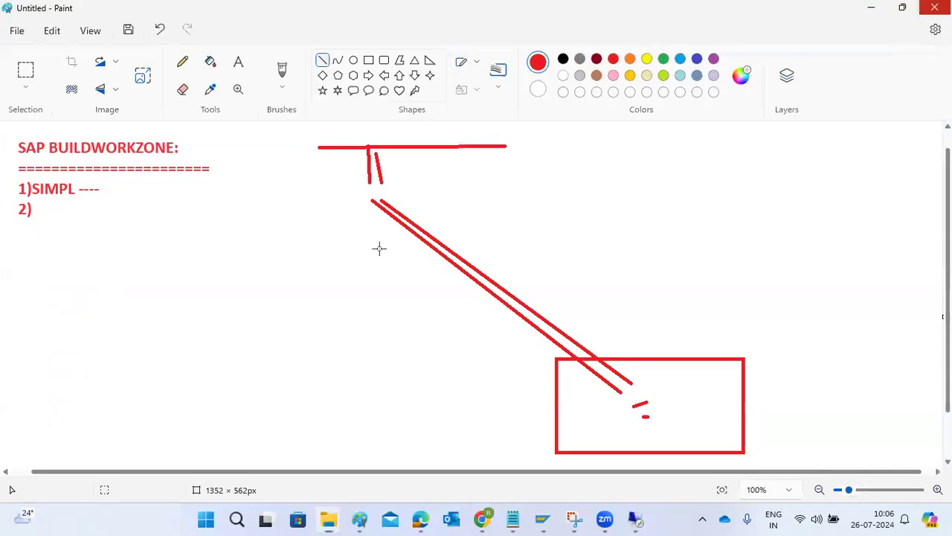
key("ctrl+z")
key("ctrl+z")
key("ctrl+z")
key("ctrl+z")
key("ctrl+z")
key("ctrl+z")
key("ctrl+z")
key("ctrl+z")
key("ctrl+z")
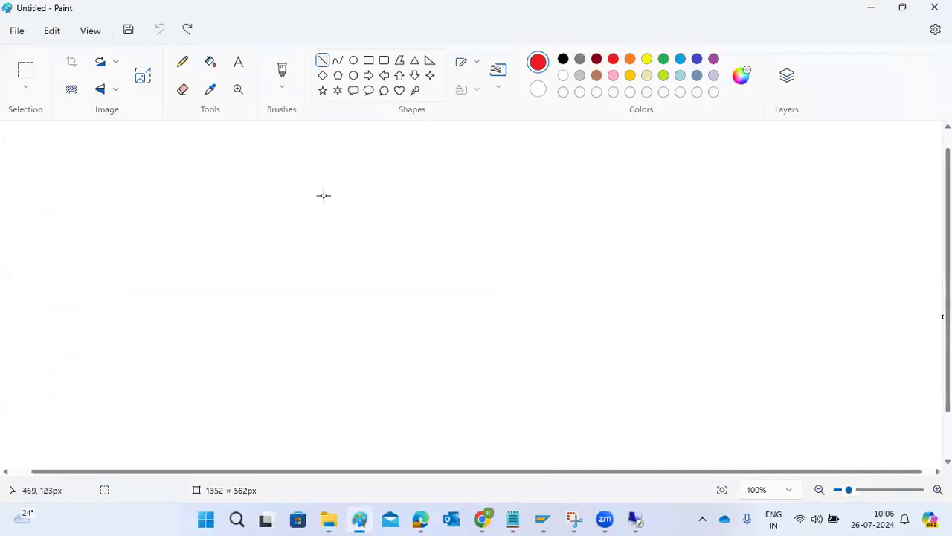
left_click(238, 63)
left_click_drag(11, 139, 924, 457)
left_click(401, 139)
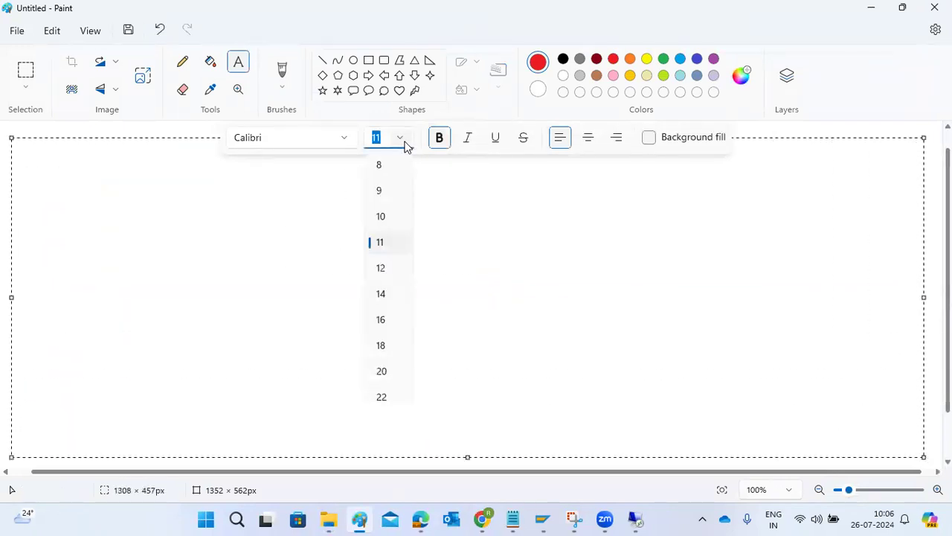
left_click(381, 320)
Step: Type the heading 'SAP JAVA -', then open Authentication settings back in NWA
type("SAP JAVA O")
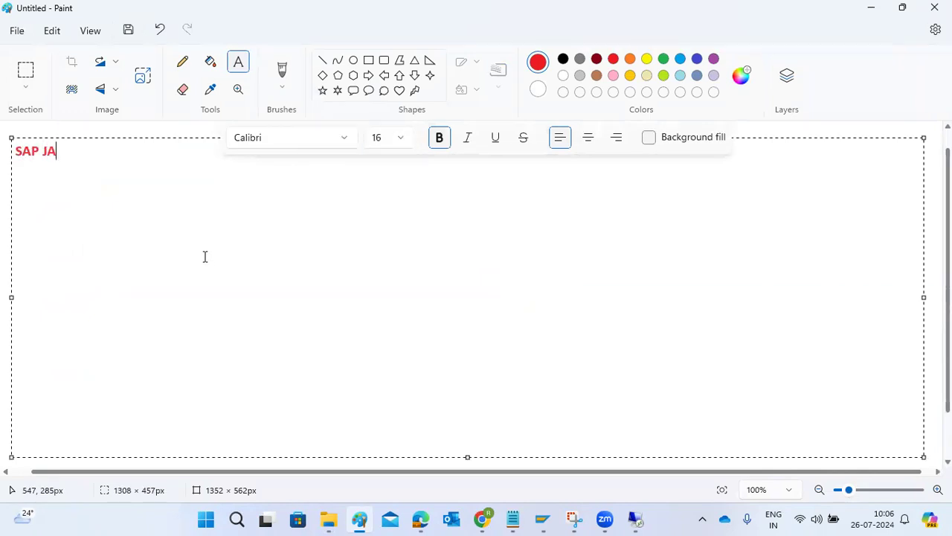
key("BackSpace")
type("-")
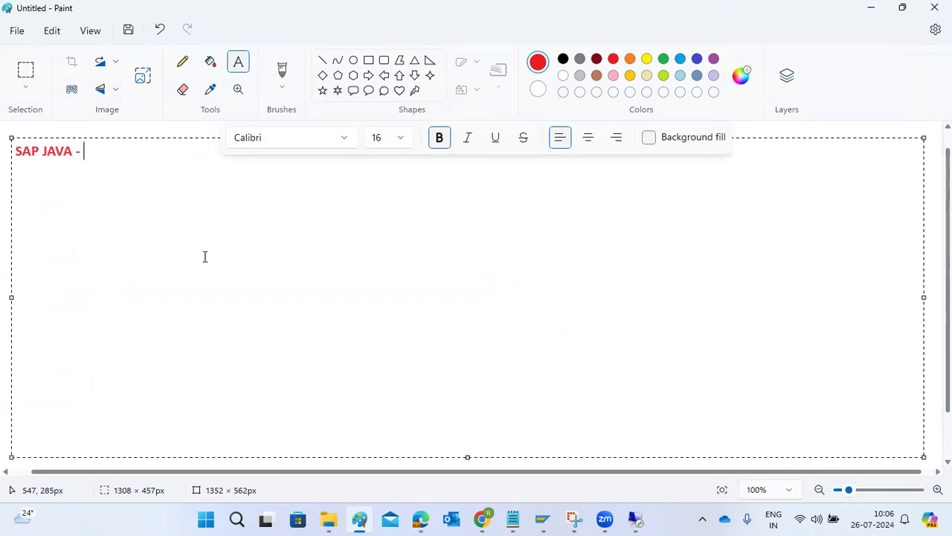
left_click(635, 518)
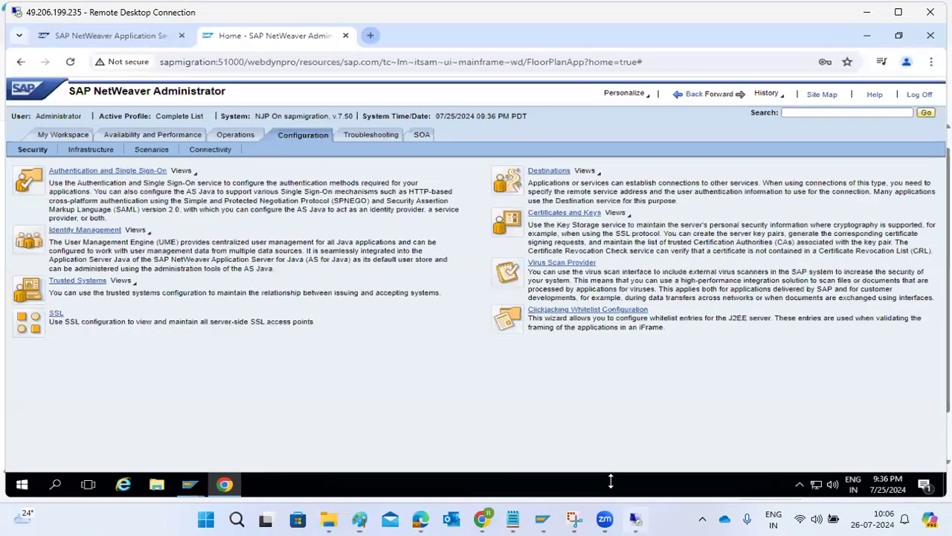
left_click(95, 172)
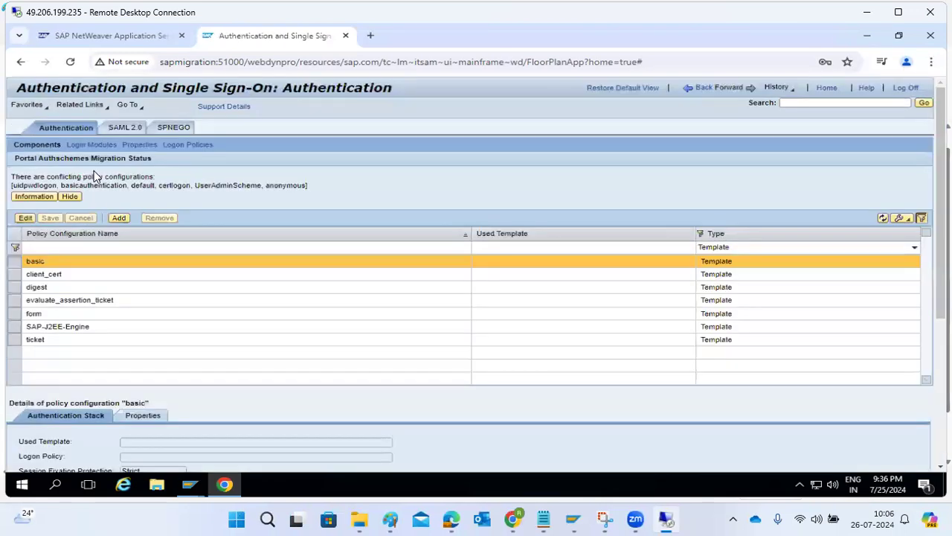
left_click(128, 128)
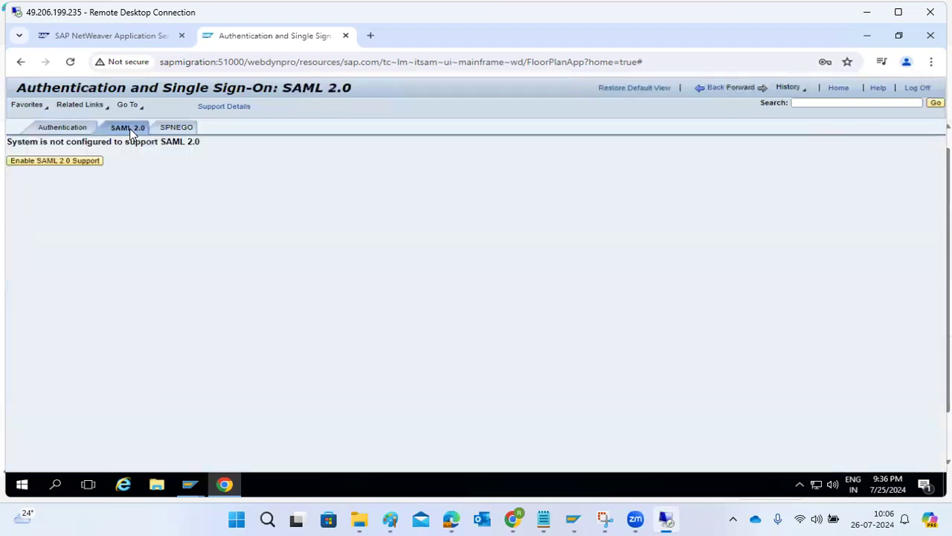
left_click(169, 129)
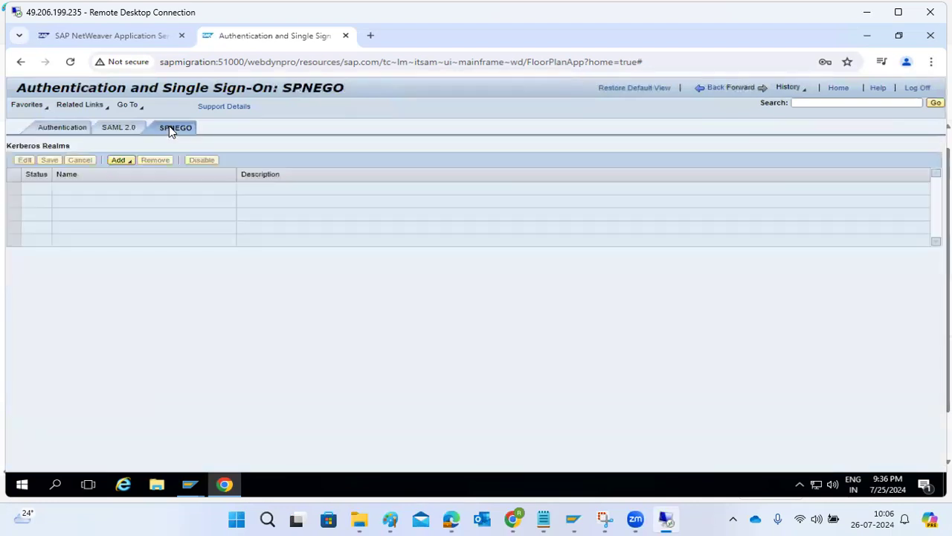
left_click(117, 131)
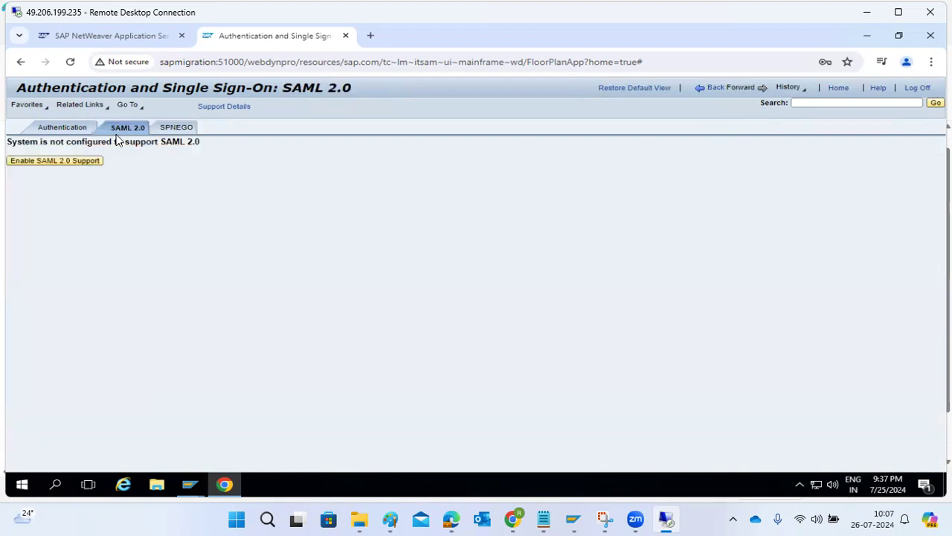
left_click(89, 161)
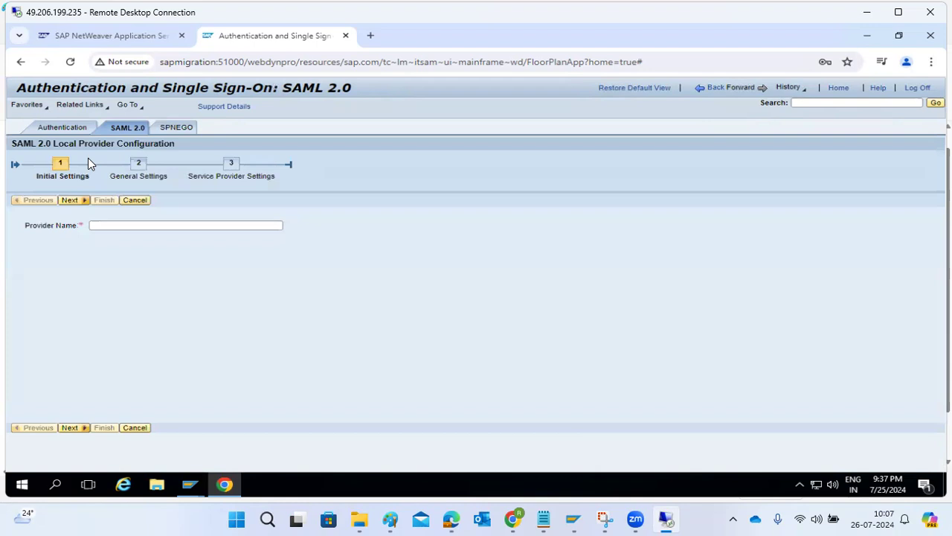
left_click(99, 223)
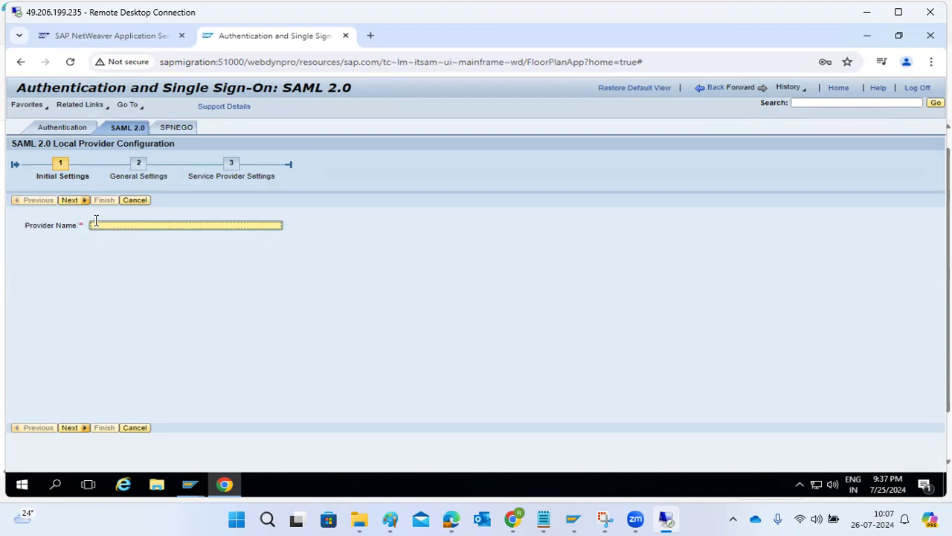
left_click(137, 201)
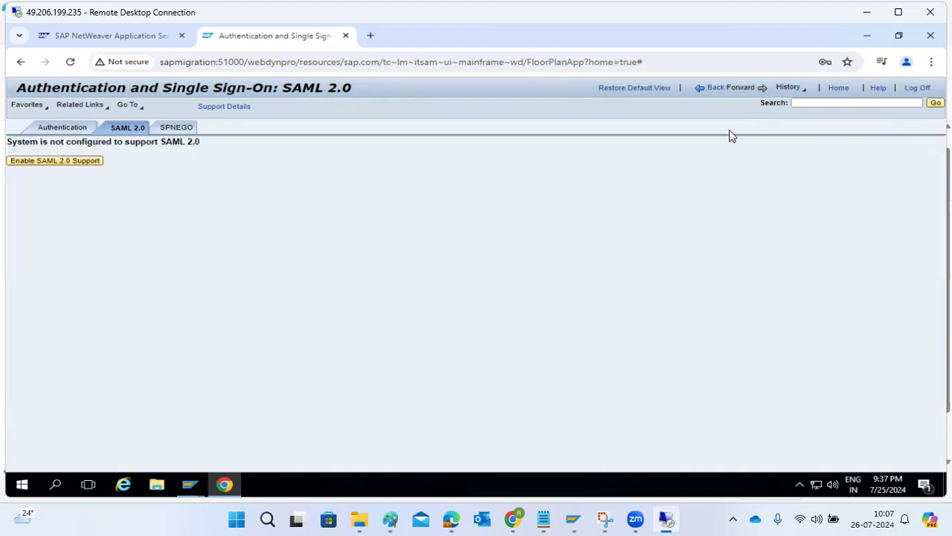
left_click(712, 90)
left_click(712, 90)
left_click(712, 89)
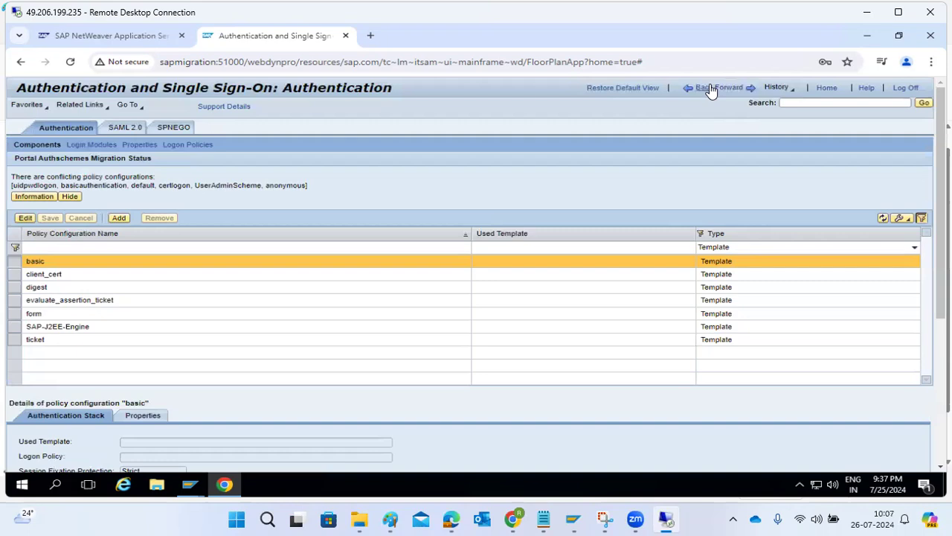
left_click(712, 89)
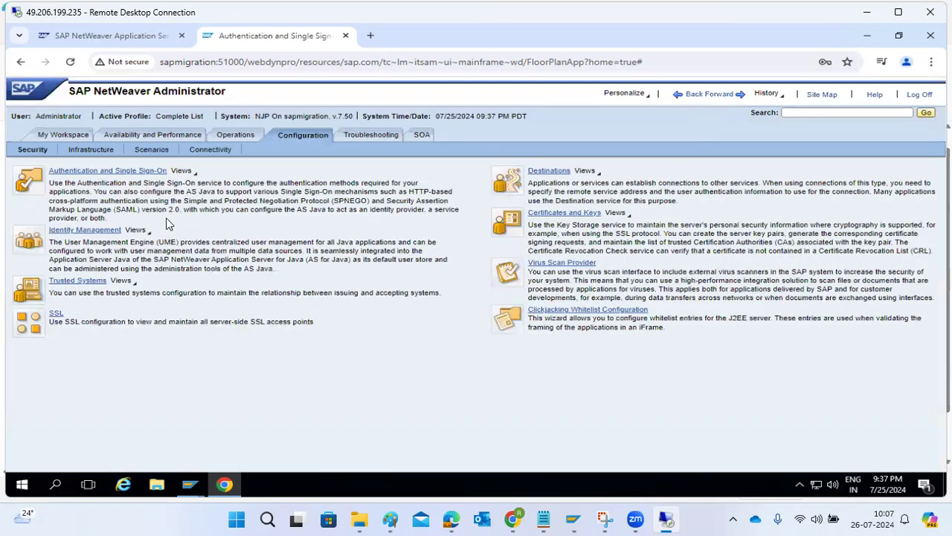
Step: Open Identity Management and run a user search with the default criteria
left_click(107, 236)
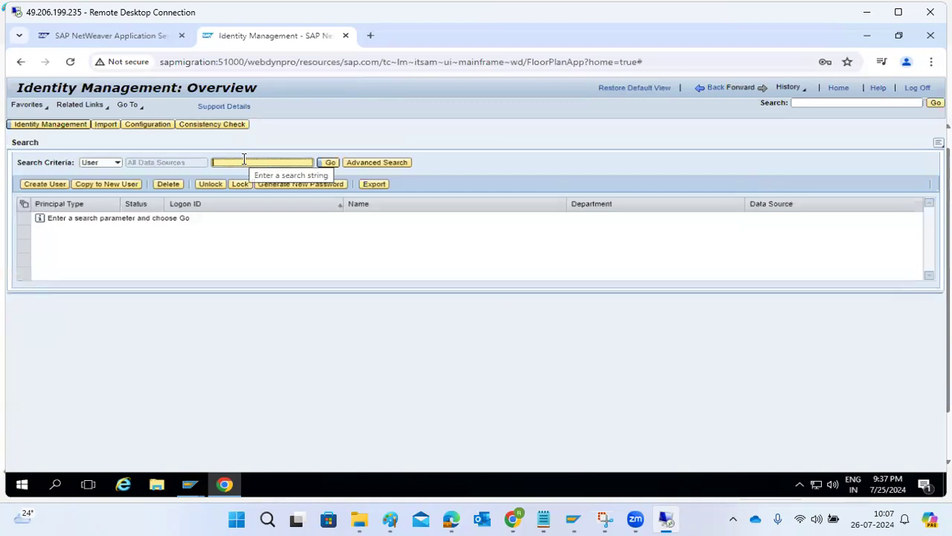
left_click(116, 163)
left_click(115, 170)
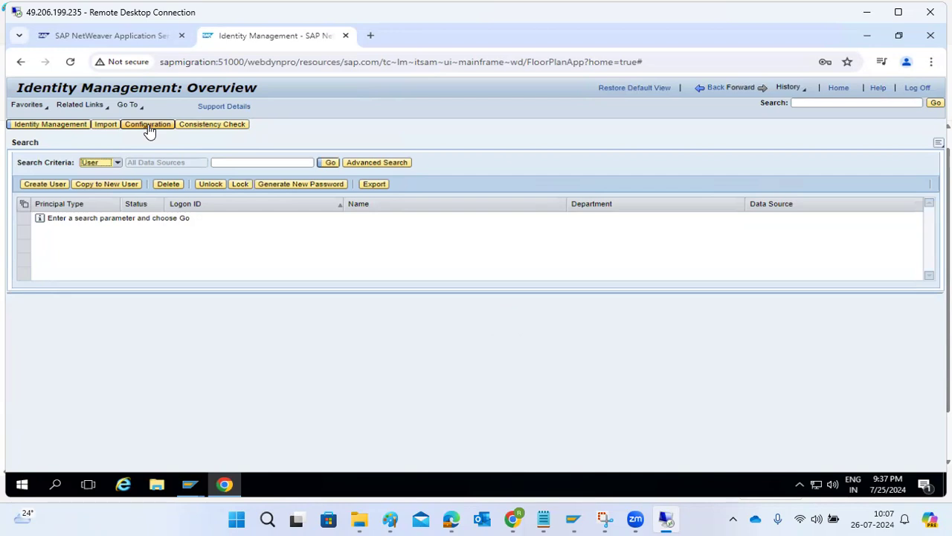
left_click(329, 164)
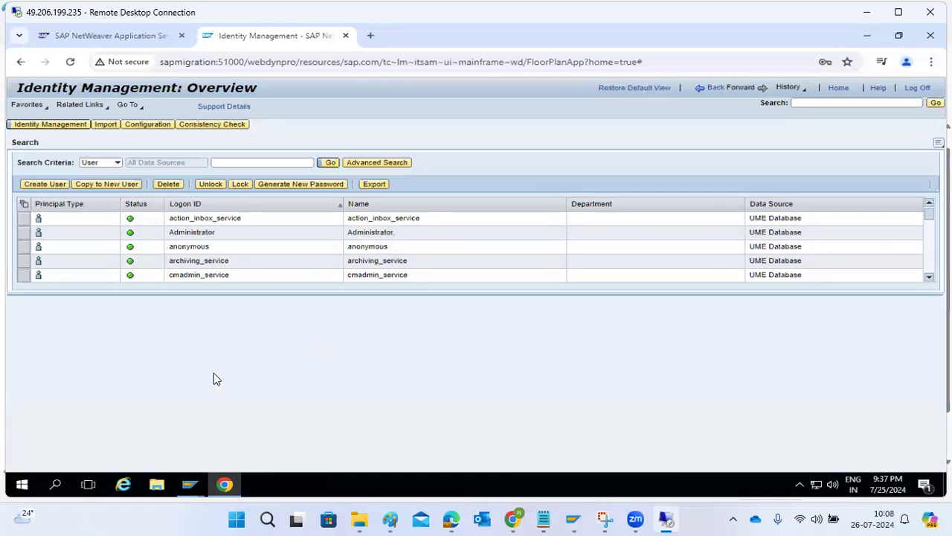
Step: In the identity management configuration, switch the user store data source to ABAP System
left_click(136, 132)
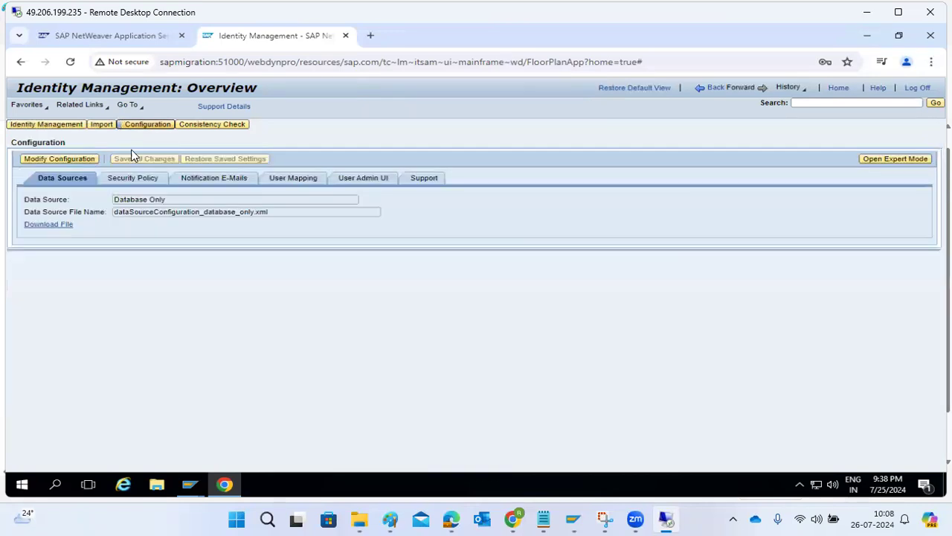
left_click(55, 159)
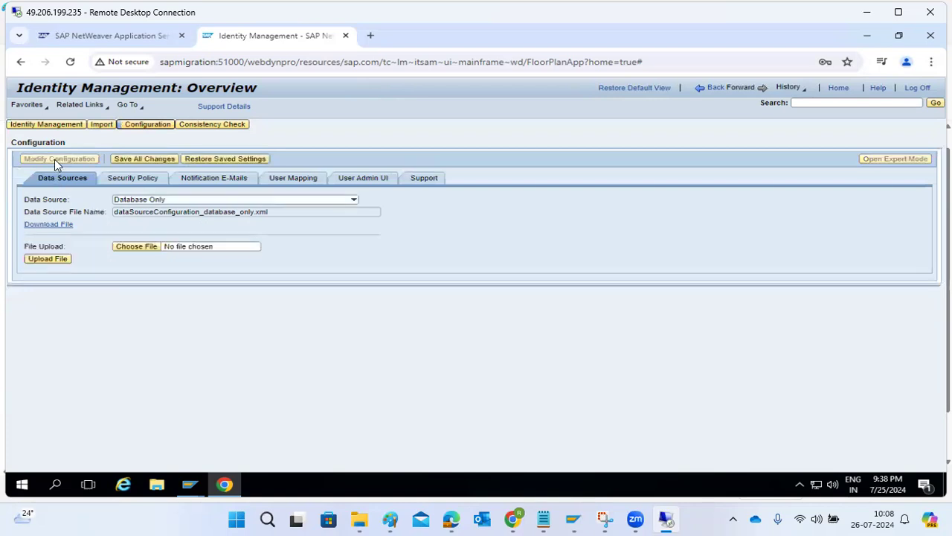
left_click(354, 200)
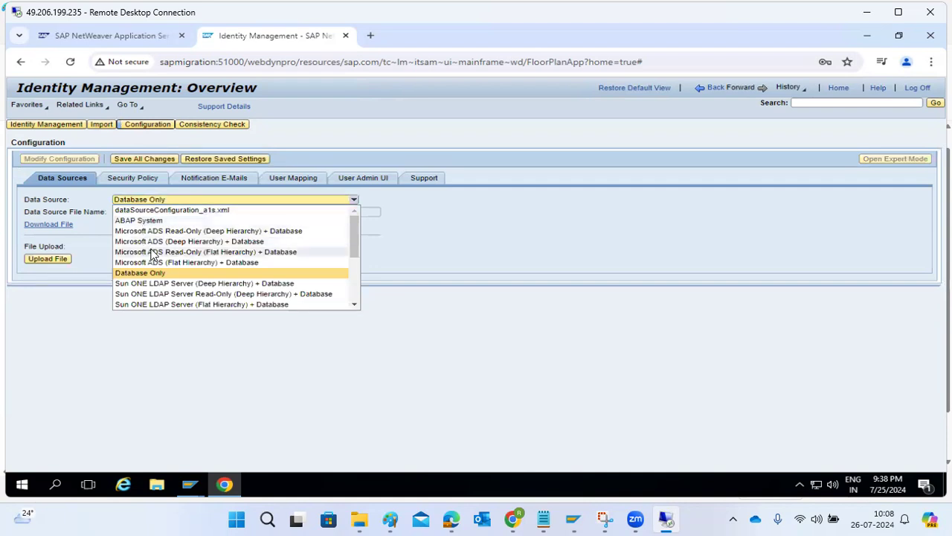
scroll(147, 272, "down", 3)
scroll(141, 246, "up", 3)
left_click(138, 220)
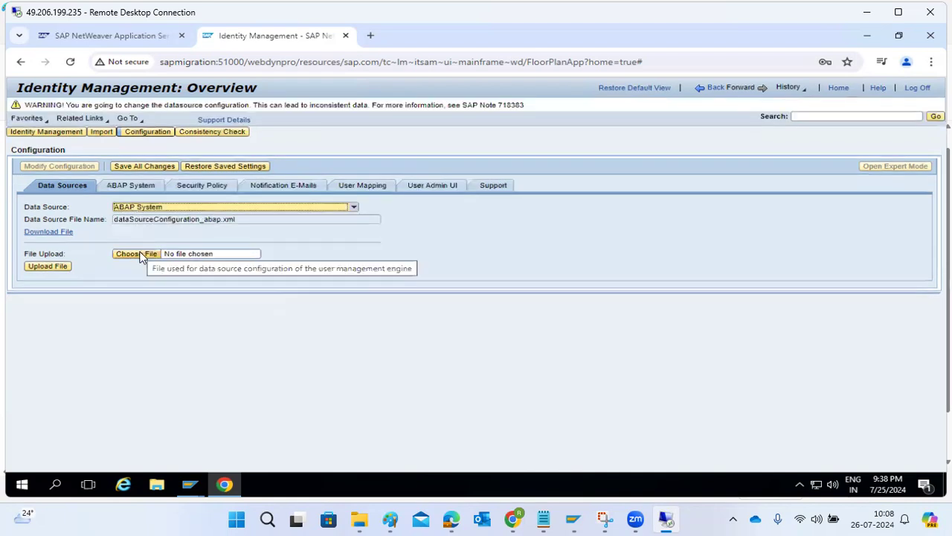
Step: Review the ABAP System connection and RFC destination settings, then discard the data source changes
left_click(121, 186)
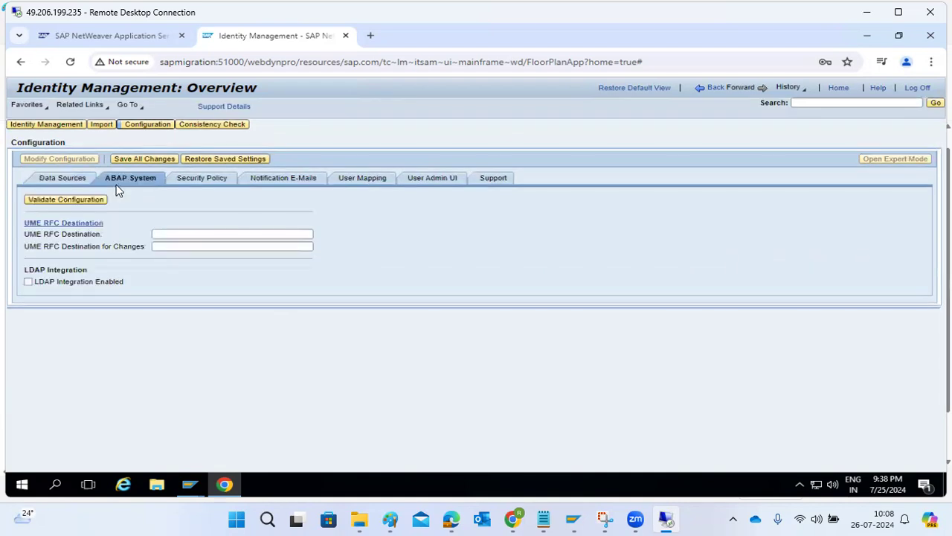
left_click(64, 225)
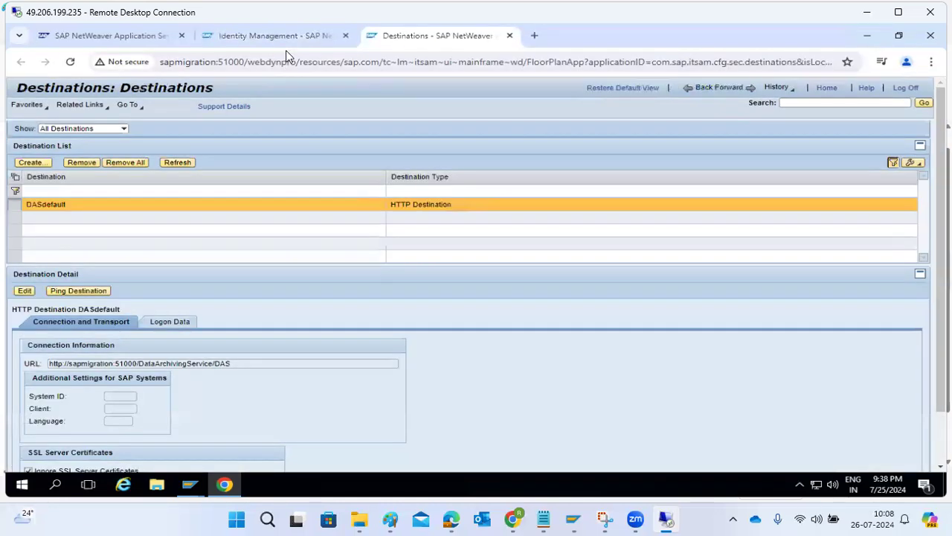
left_click(290, 39)
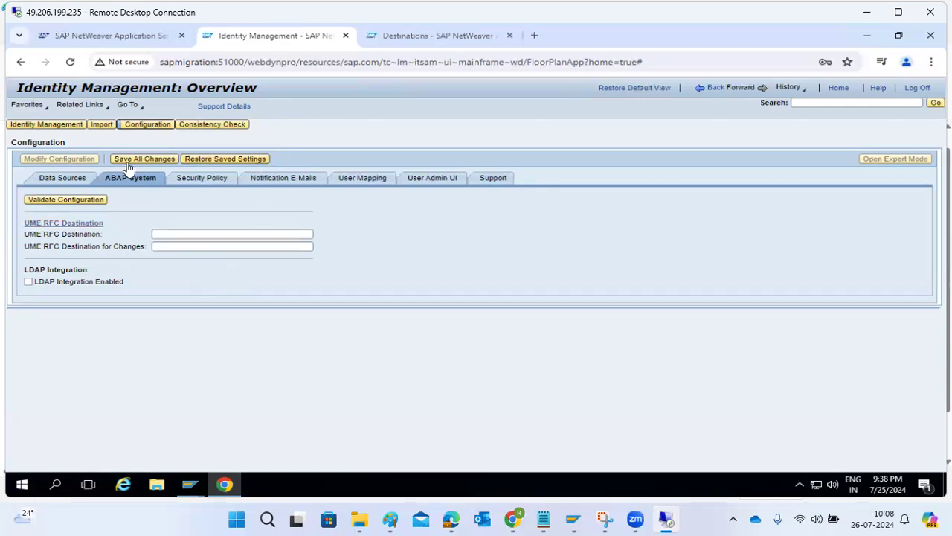
left_click(215, 162)
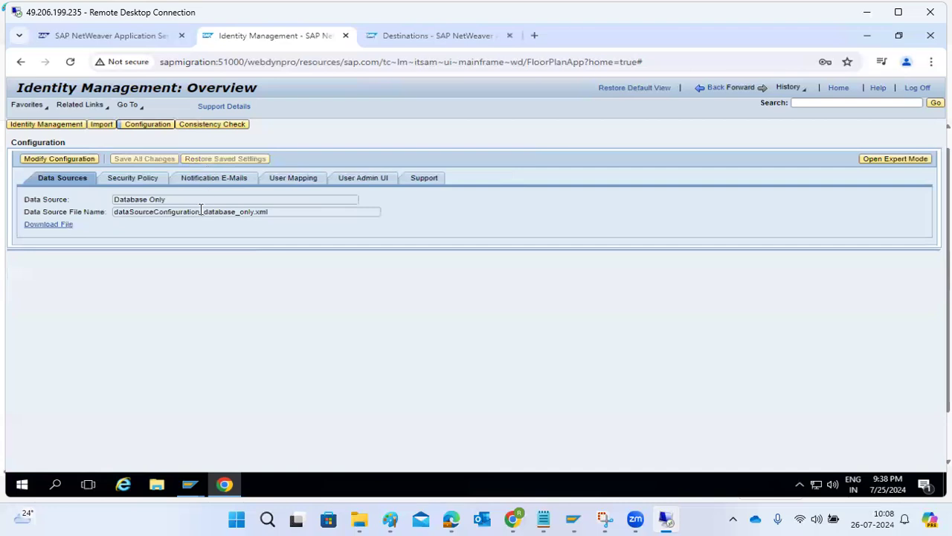
Step: Log off the ECD SAP GUI session and go back to the Security configuration overview
mouse_move(189, 484)
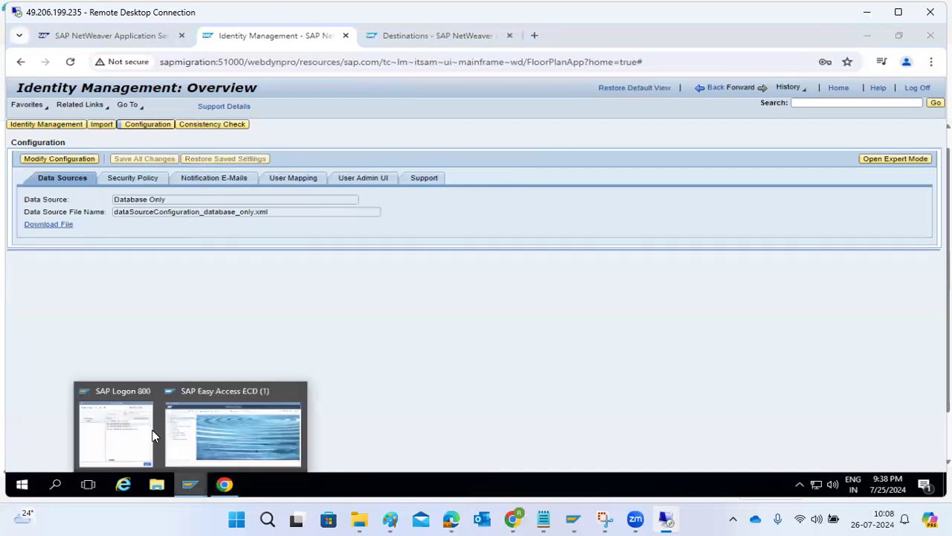
left_click(232, 409)
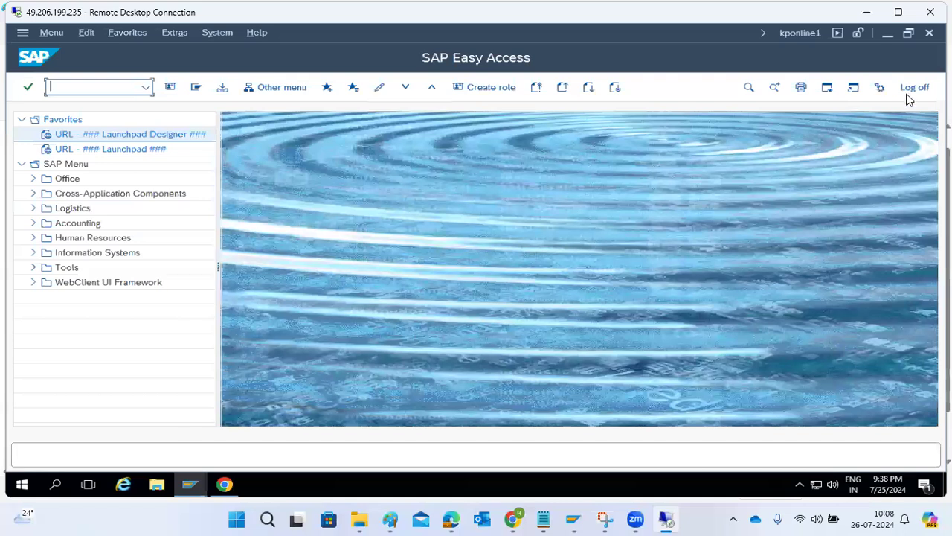
left_click(912, 89)
left_click(156, 299)
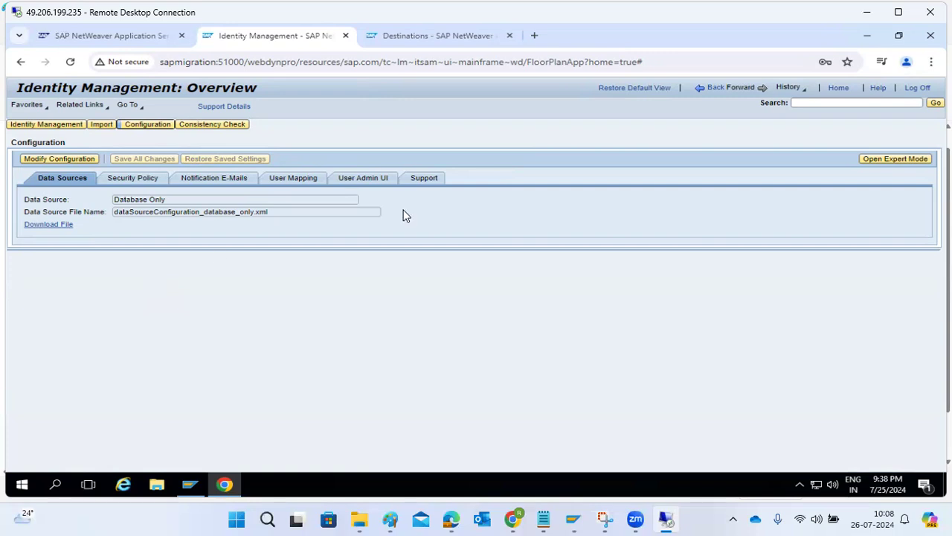
left_click(713, 87)
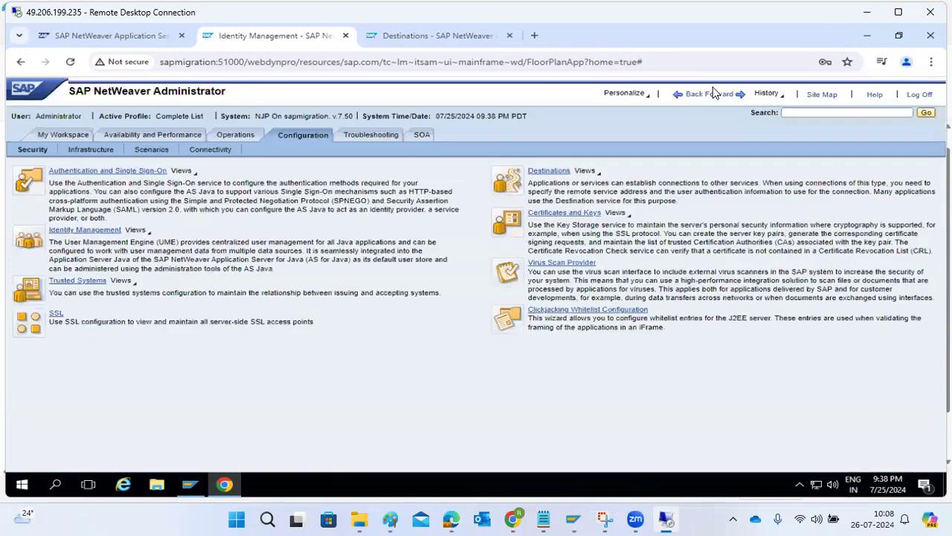
Step: Open the Destinations service from the Security configuration
left_click(61, 233)
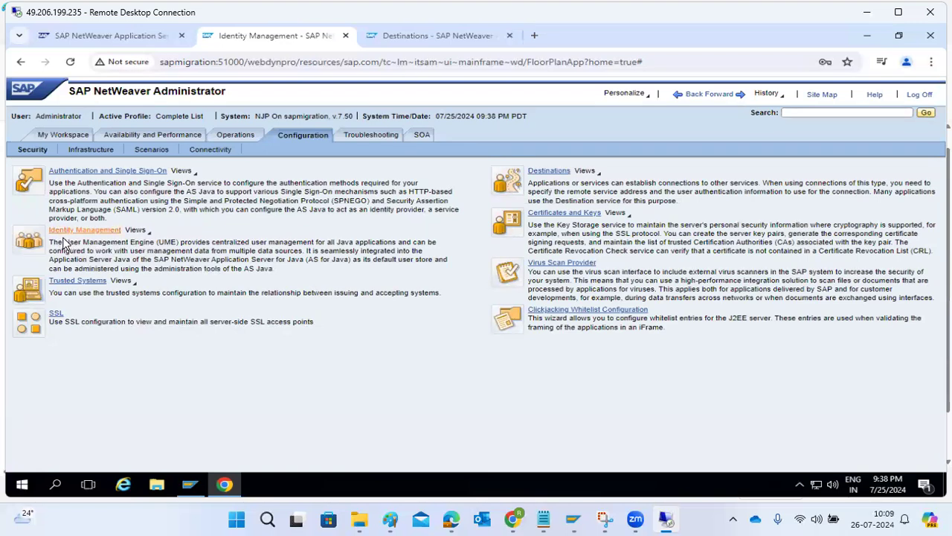
left_click(544, 172)
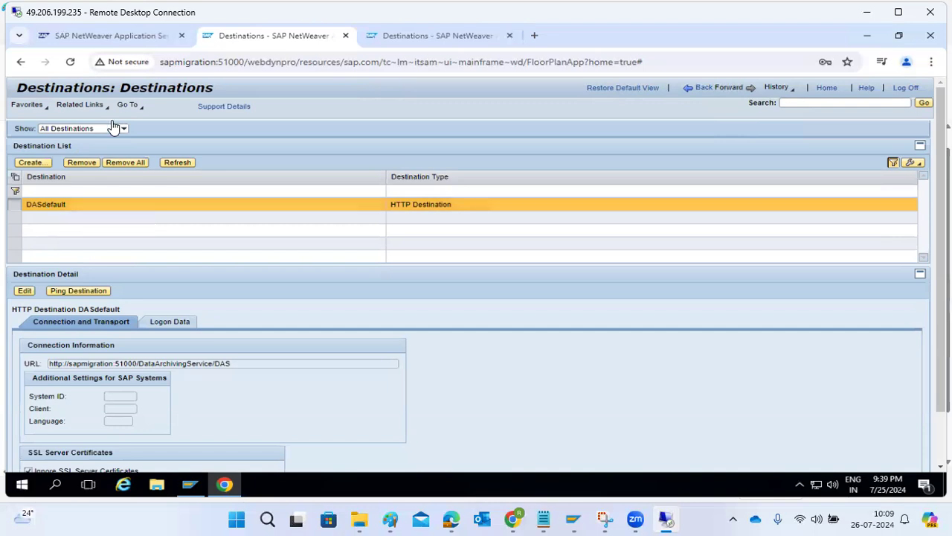
left_click_drag(120, 87, 239, 88)
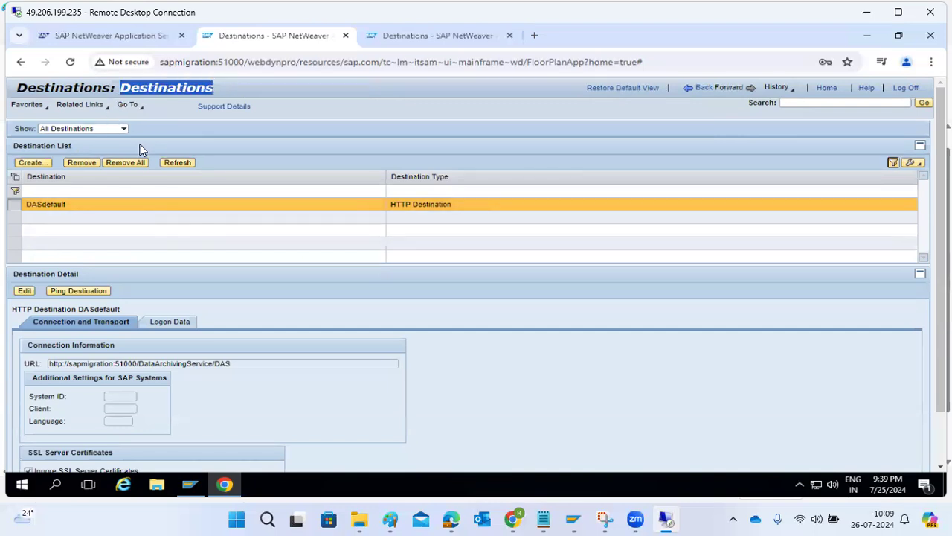
Step: Create a new destination named SAPECD and bring up the destination type choices
left_click(29, 163)
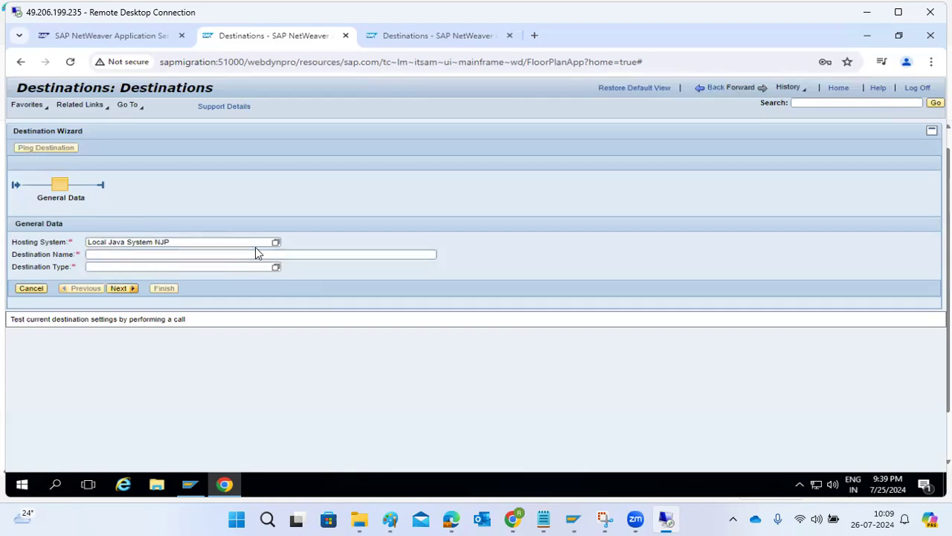
left_click(189, 251)
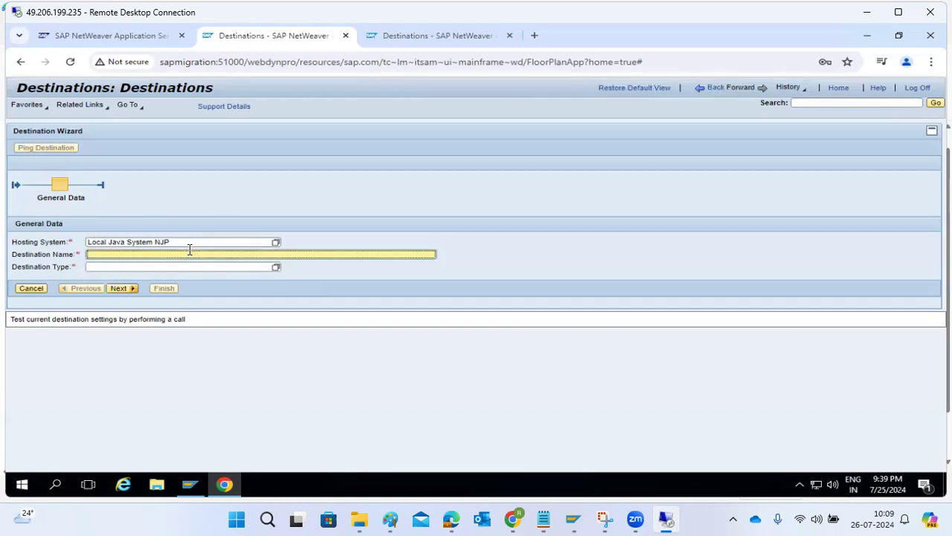
type("SAPECD")
left_click(276, 266)
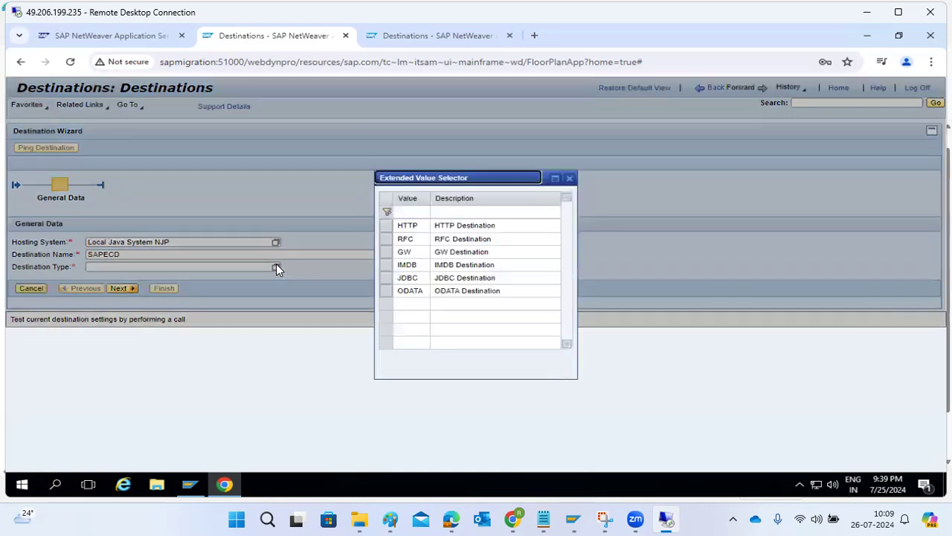
Step: Make SAPECD an RFC destination with target system ID ECD
left_click(421, 239)
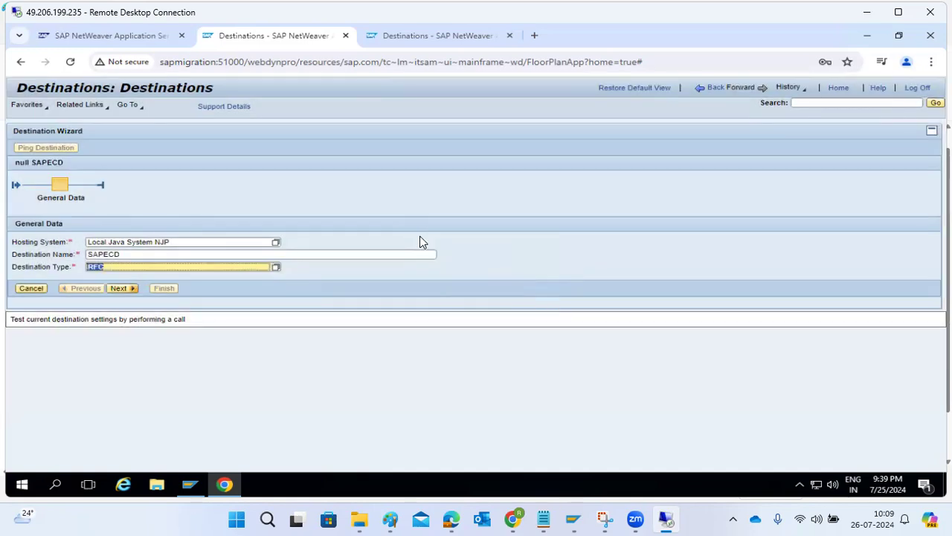
left_click(122, 289)
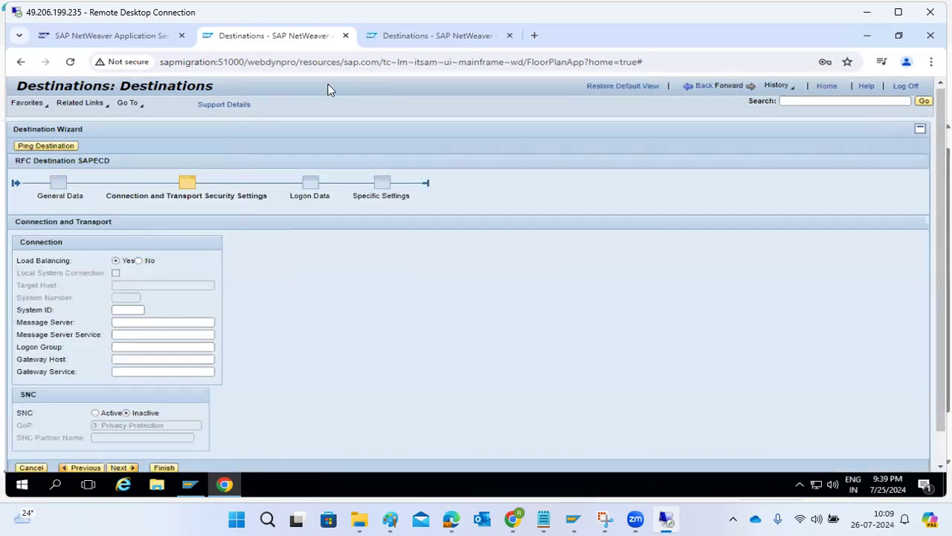
left_click(122, 308)
type("ECD")
left_click(128, 323)
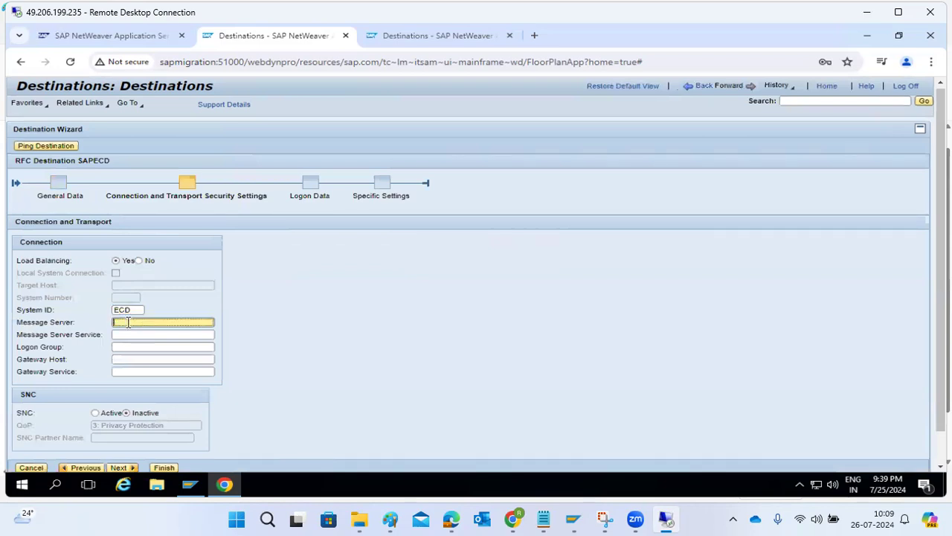
Step: Turn off load balancing and set target host kponline1 with system number 02
left_click(138, 260)
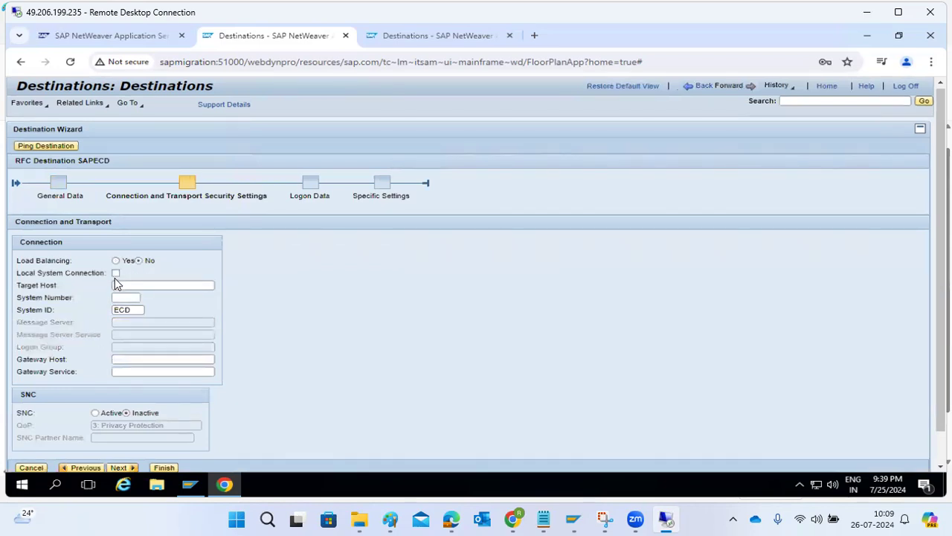
left_click(125, 285)
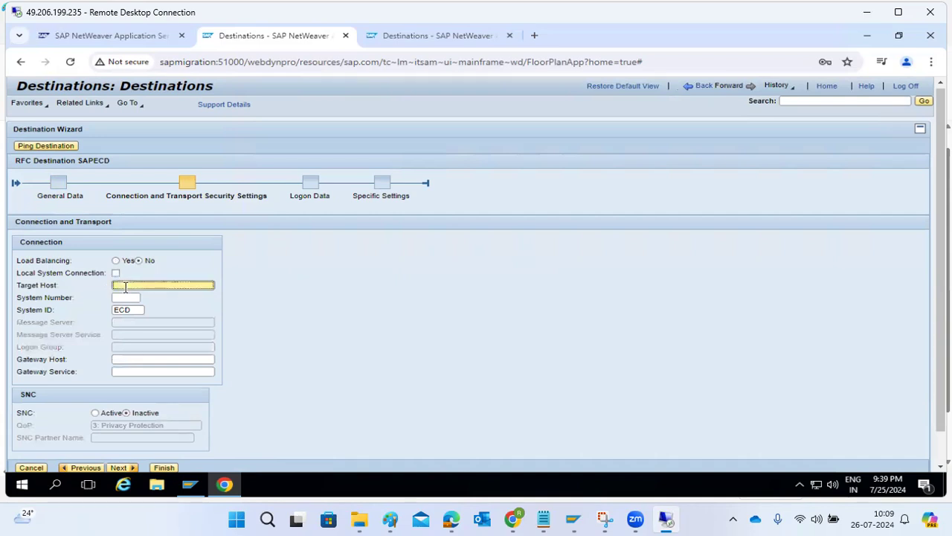
type("kpconline1")
left_click(124, 297)
type("02")
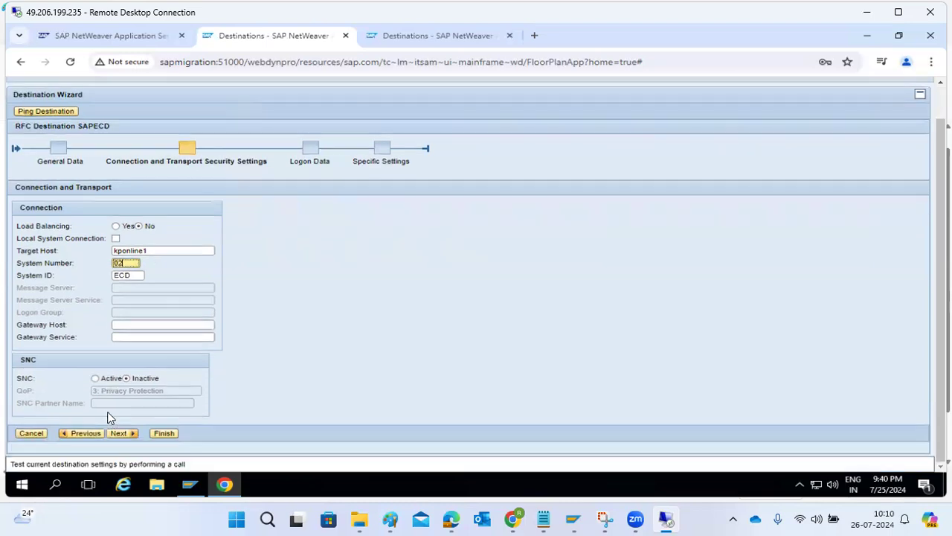
Step: Enter logon data: language en, client 100, the technical user name and password
left_click(116, 432)
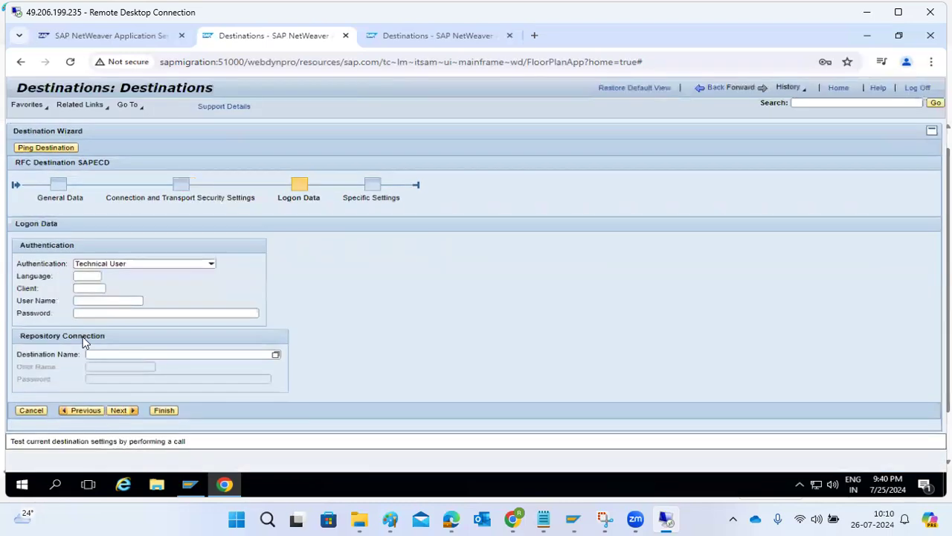
left_click(78, 276)
type("en")
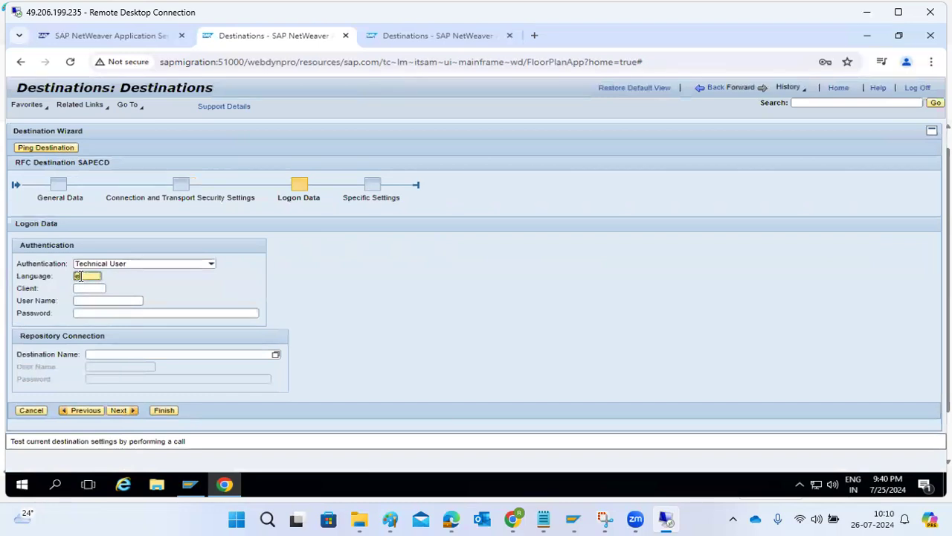
key("Tab")
type("100")
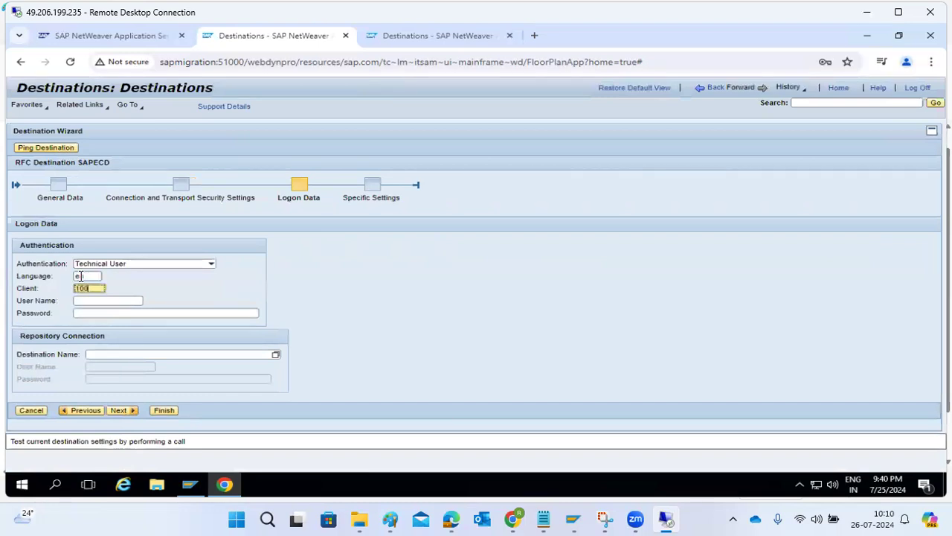
key("Tab")
type("basis")
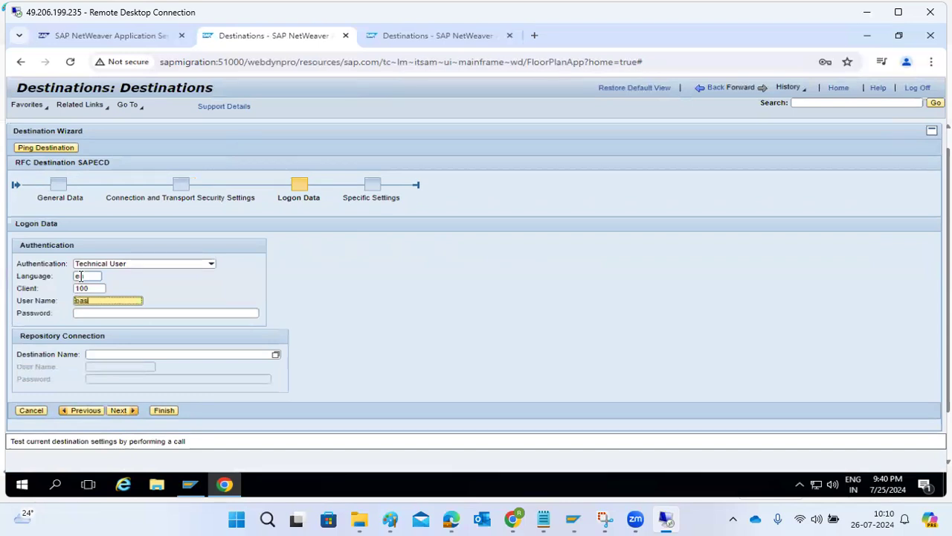
key("Tab")
type("*********")
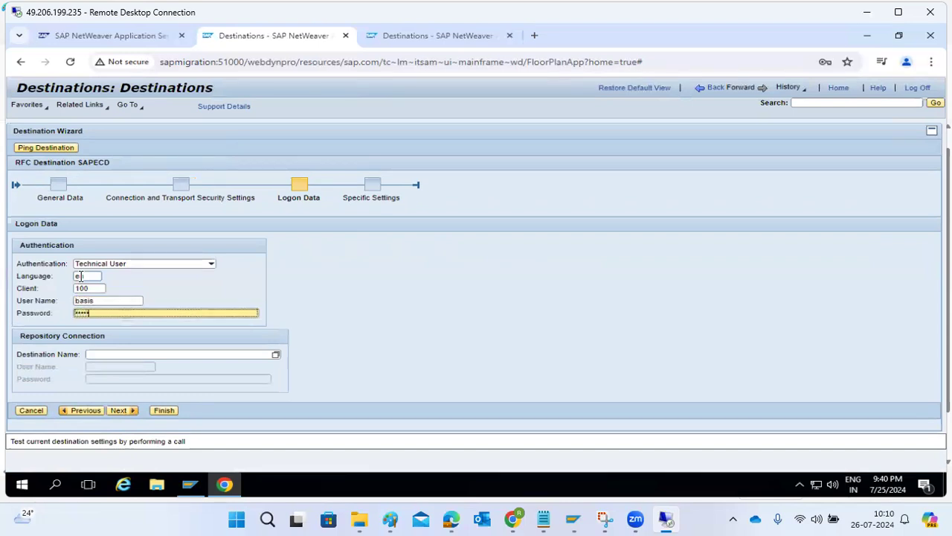
type("*")
Step: Finish SAPECD, decline the browser password save, and ping it to confirm connection to ECD
left_click(119, 410)
left_click(164, 433)
scroll(406, 325, "up", 2)
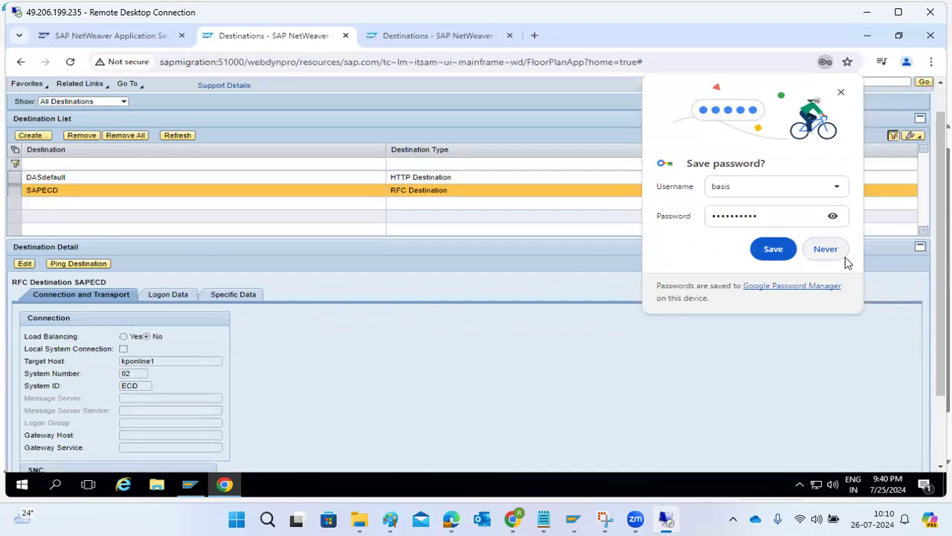
left_click(825, 248)
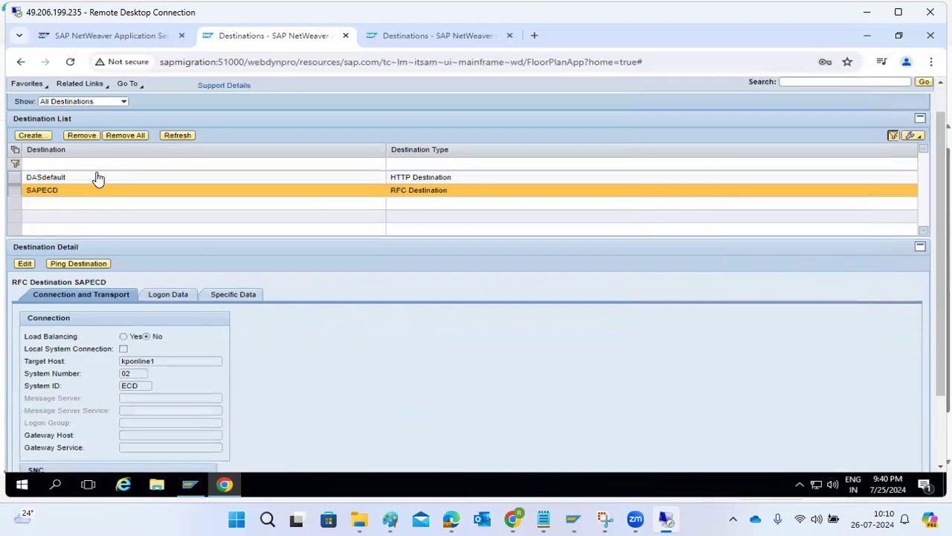
left_click(78, 258)
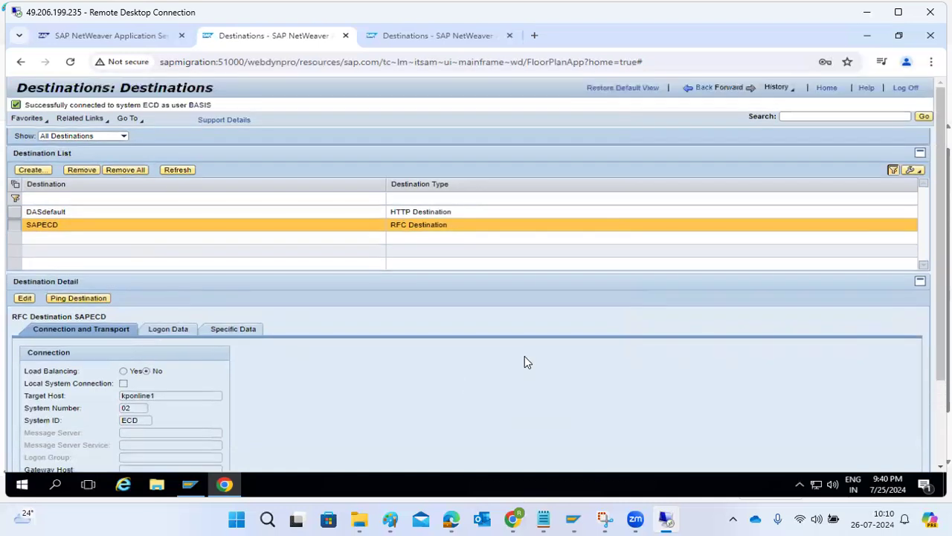
left_click_drag(91, 104, 220, 106)
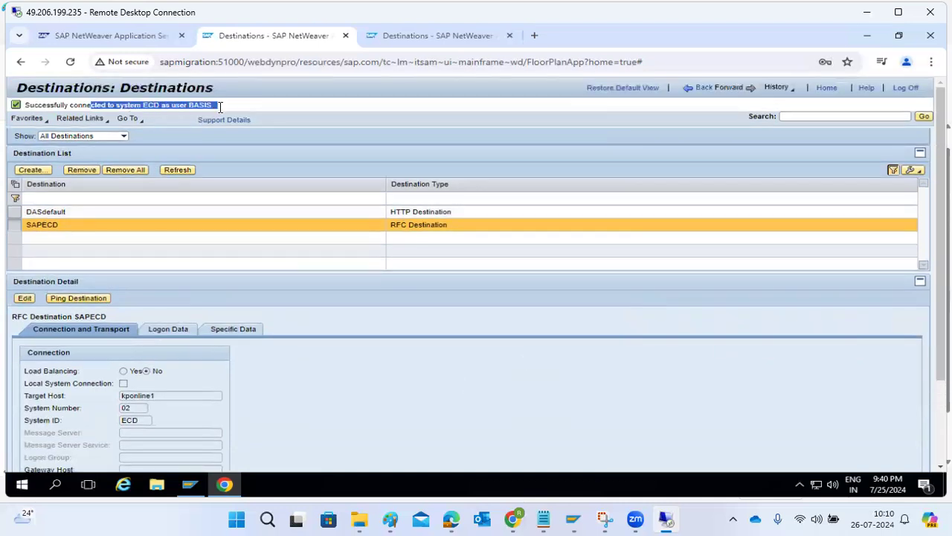
left_click_drag(148, 419, 124, 402)
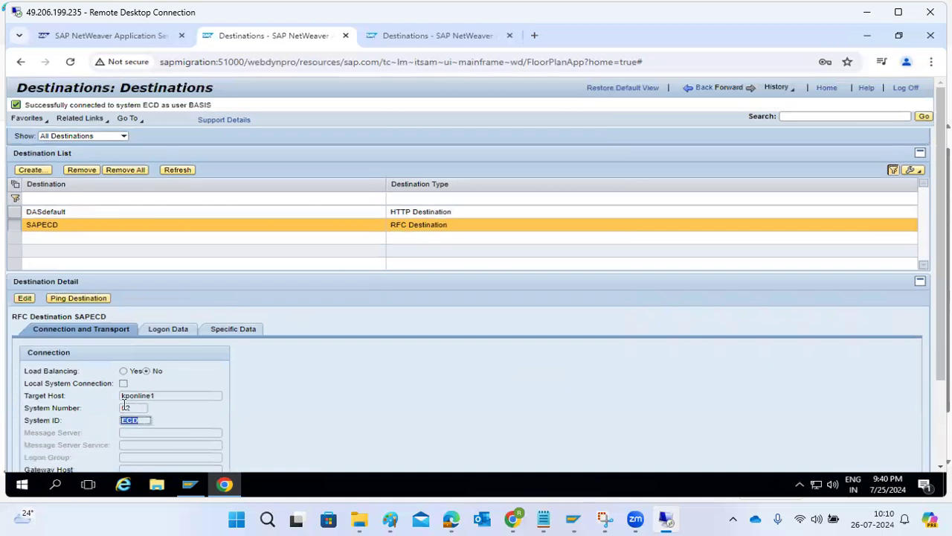
Step: Start a new HTTP destination named ECD-HTTP
left_click(31, 170)
left_click(282, 256)
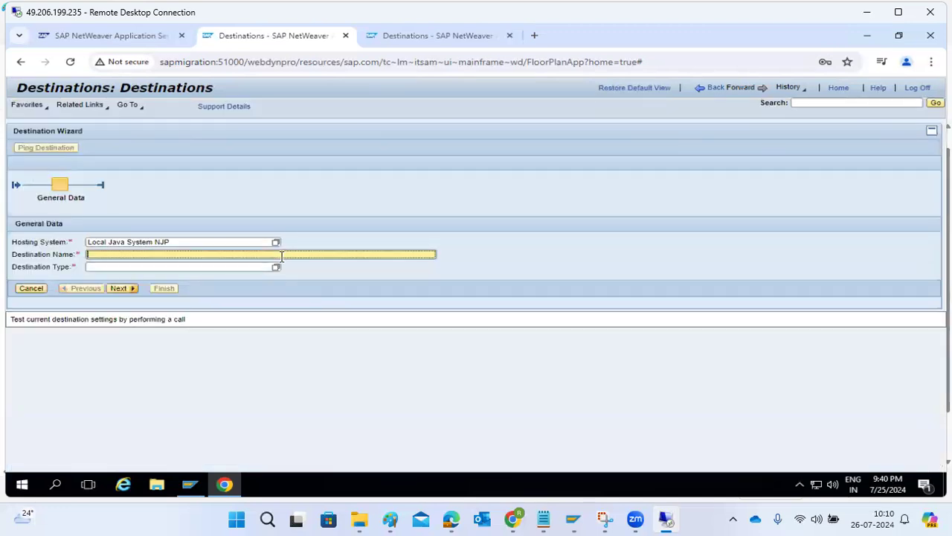
type("ECD-HTTP")
left_click(275, 267)
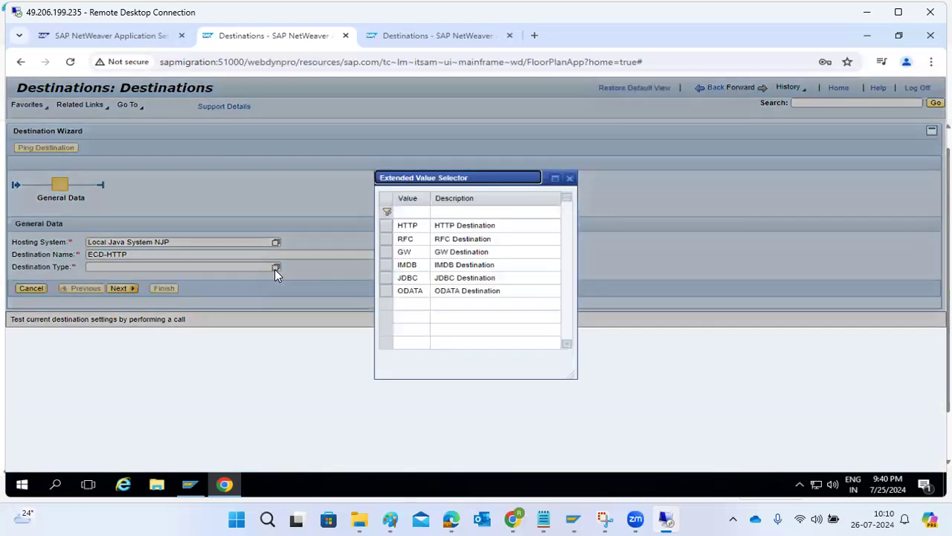
left_click(420, 228)
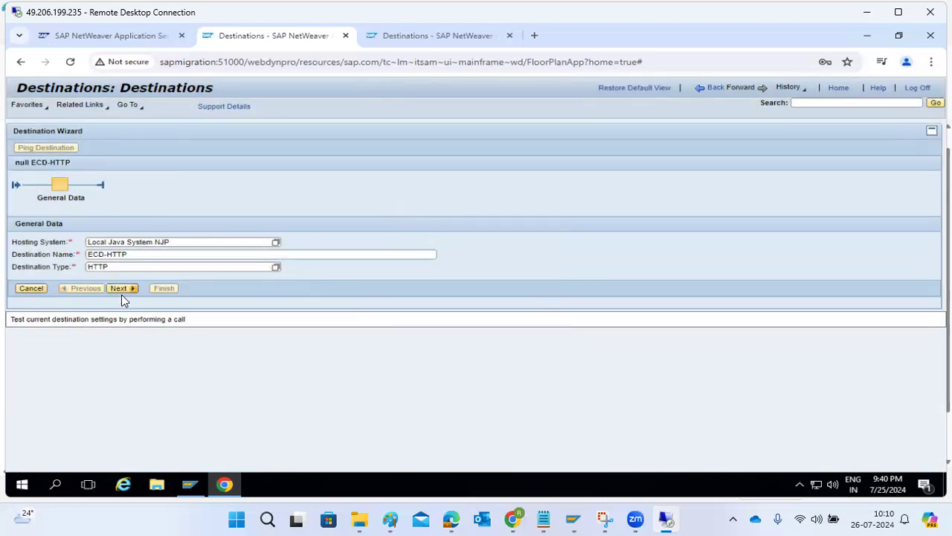
left_click(120, 289)
left_click(99, 261)
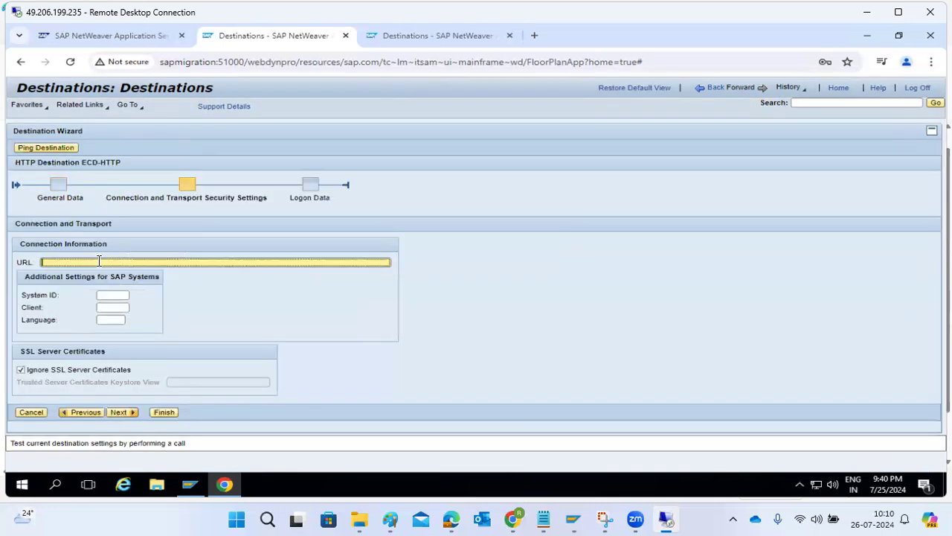
type("http")
type("://kponli")
type("ne1.")
type("8002")
left_click(112, 295)
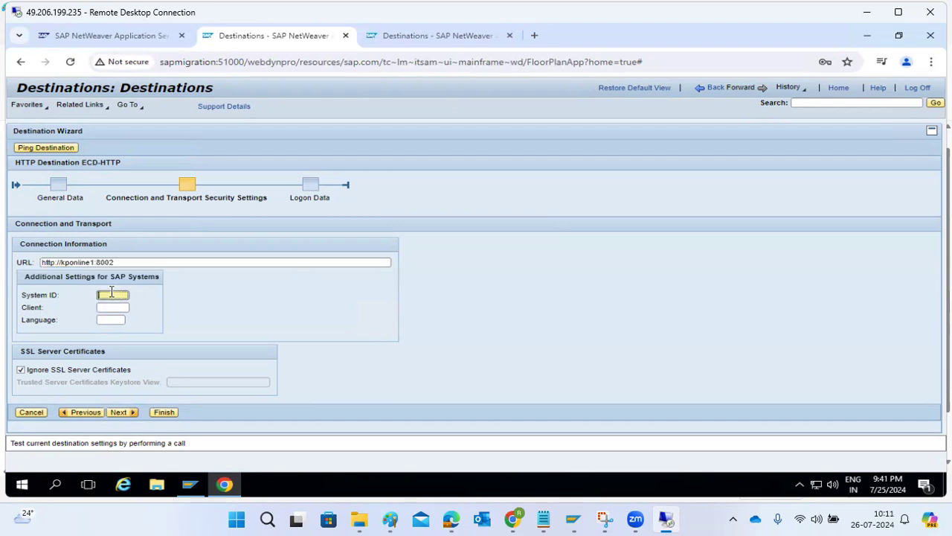
type("ECD")
left_click(112, 309)
type("100")
key("Tab")
type("en")
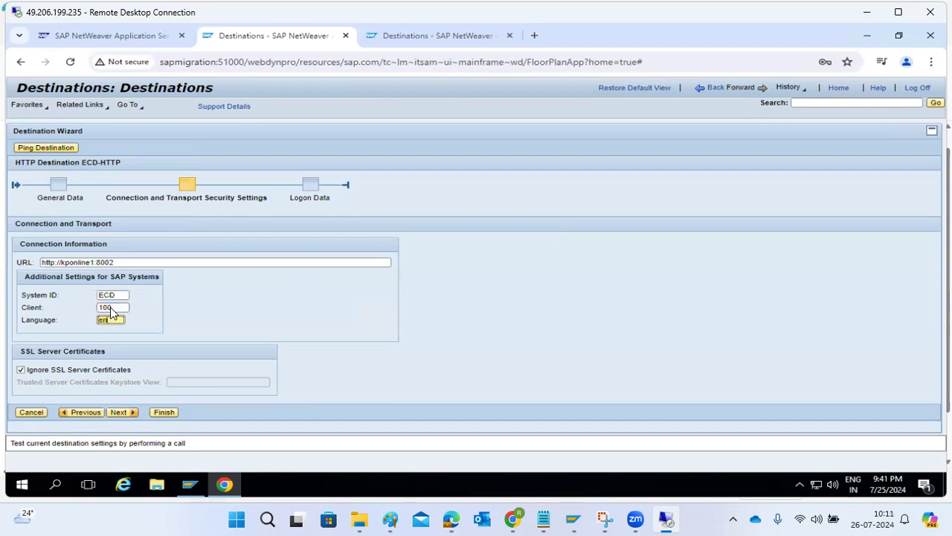
left_click(121, 412)
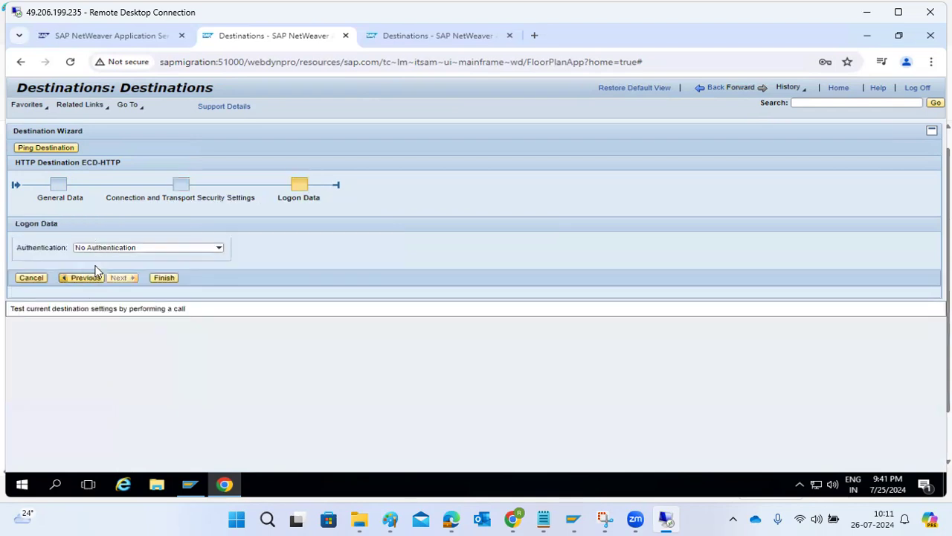
left_click(164, 279)
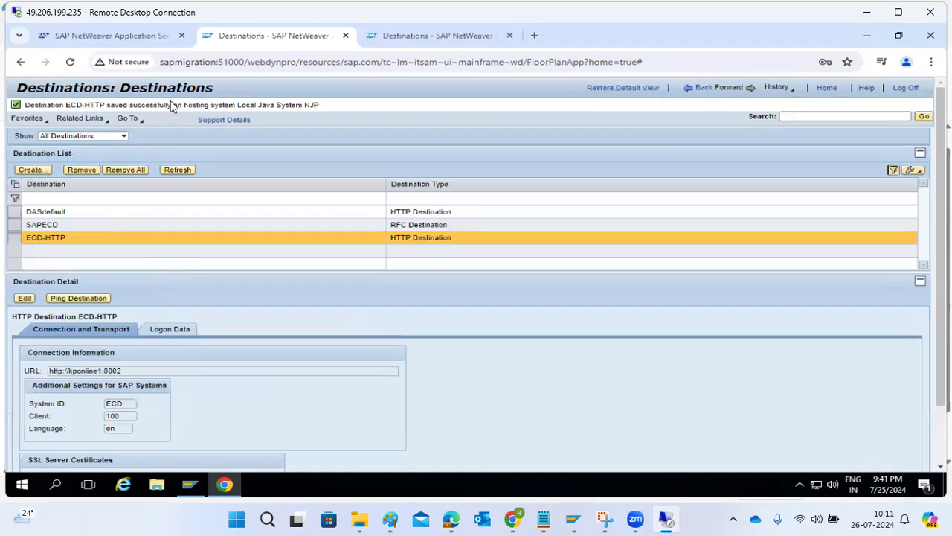
Step: Ping ECD-HTTP, which returns HTTP 404, and go back to the Configuration overview
left_click(89, 298)
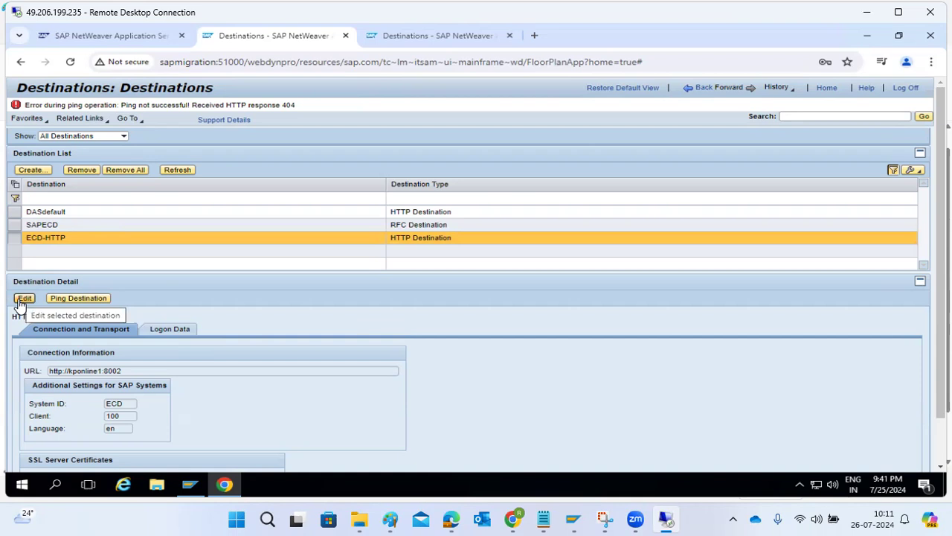
left_click(698, 90)
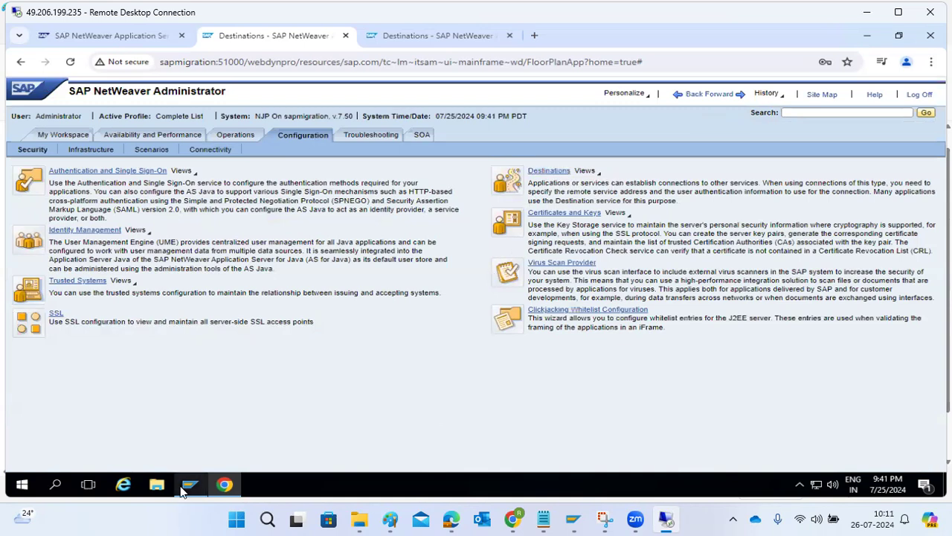
mouse_move(182, 491)
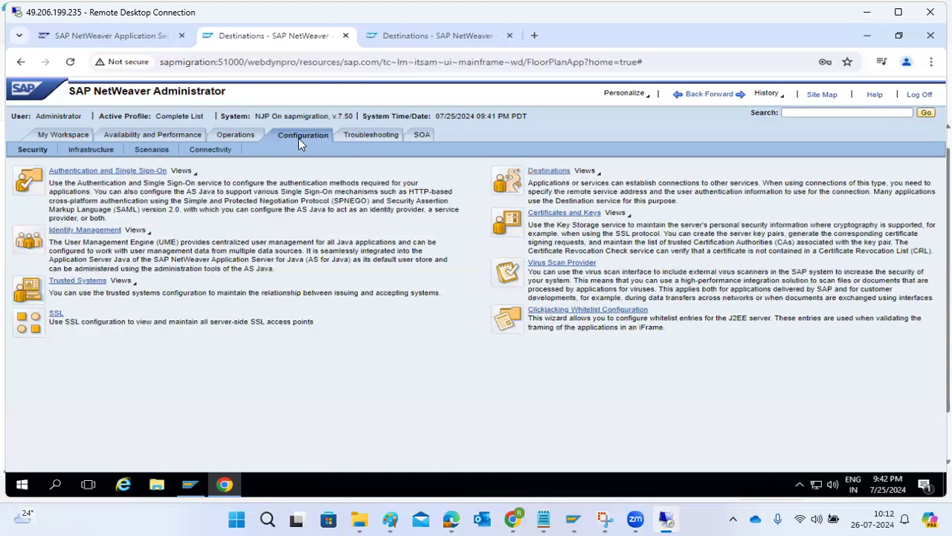
left_click(801, 113)
type("desti")
key("Return")
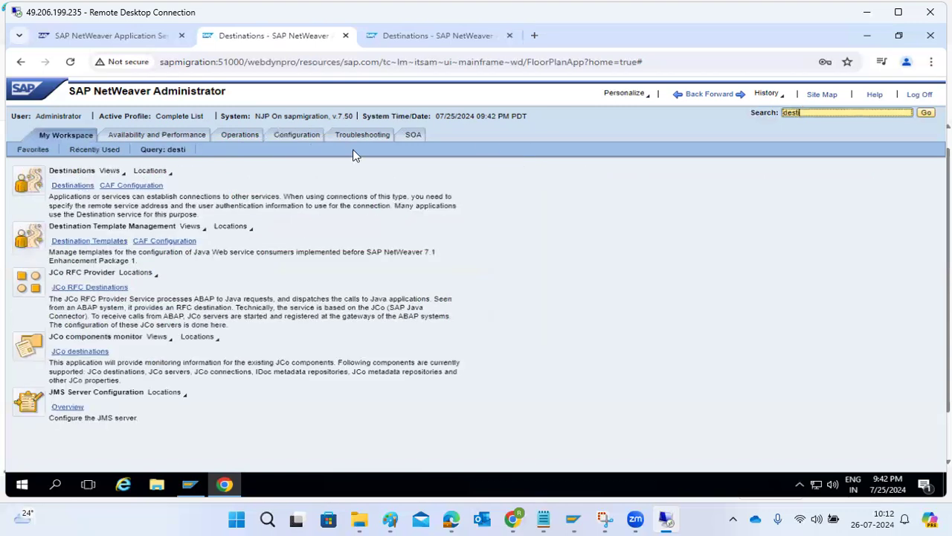
left_click(232, 134)
left_click(287, 136)
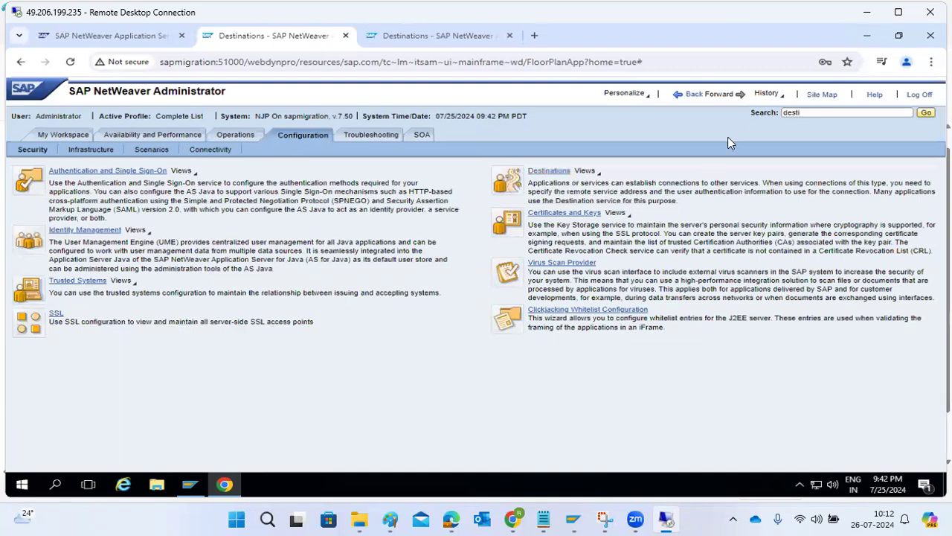
left_click(566, 215)
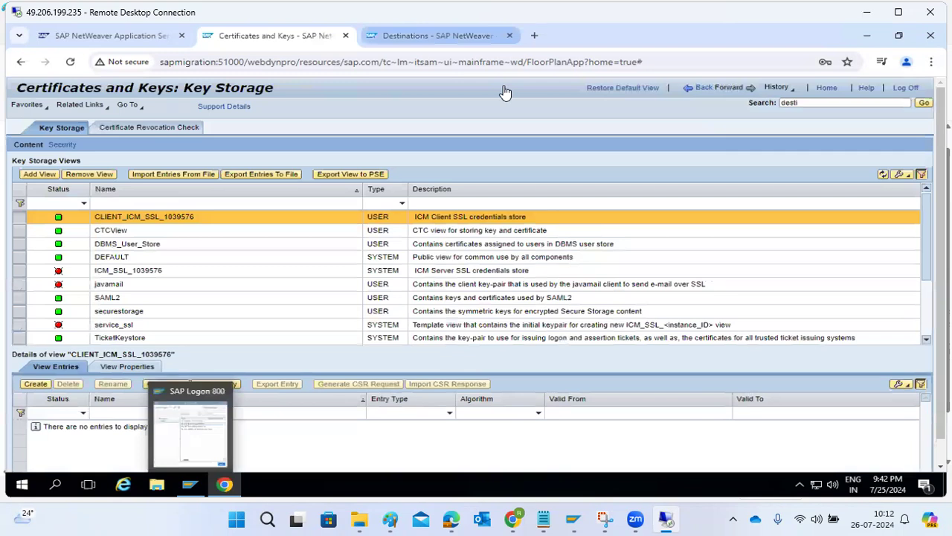
Step: Inspect entries of the CTCView, service_ssl, SAML2, UMEKeystore and TrustedCAs keystore views
left_click(134, 232)
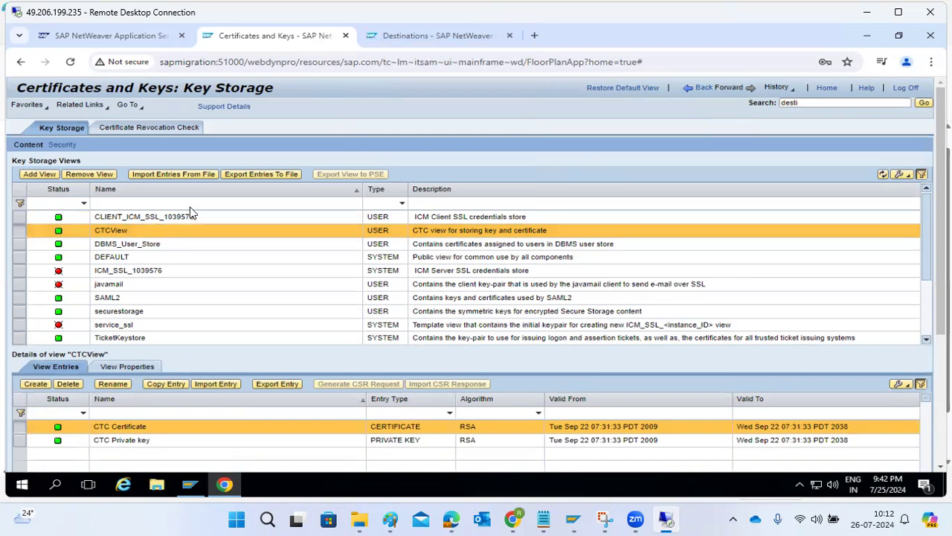
left_click(126, 327)
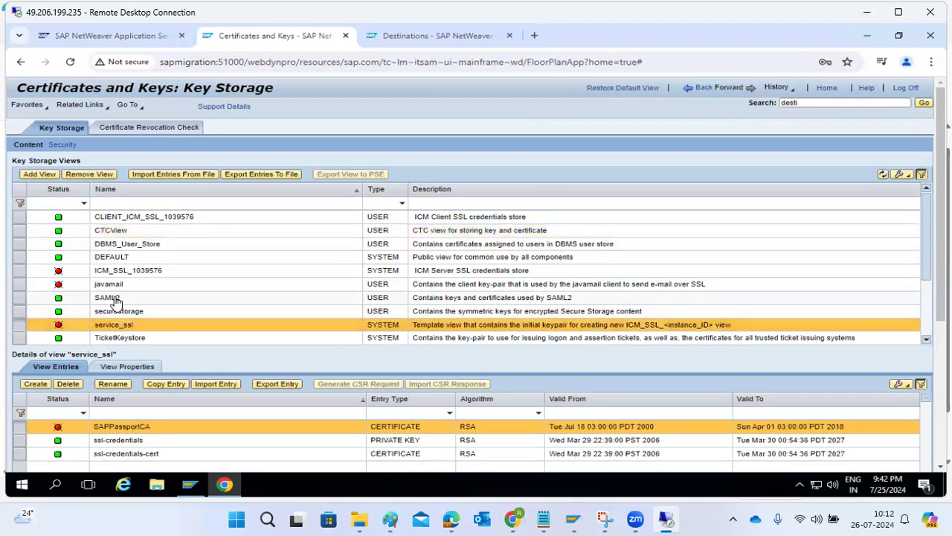
left_click(113, 299)
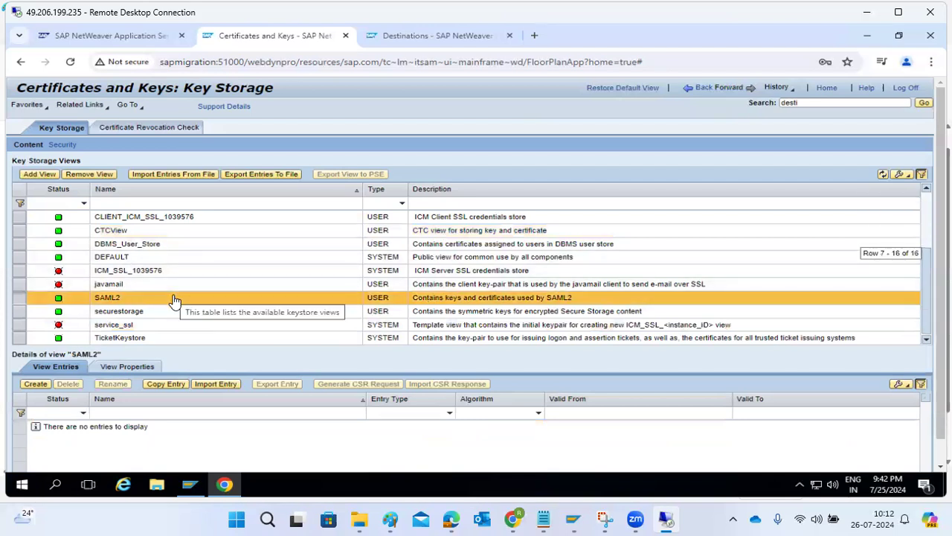
scroll(174, 300, "down", 2)
left_click(128, 298)
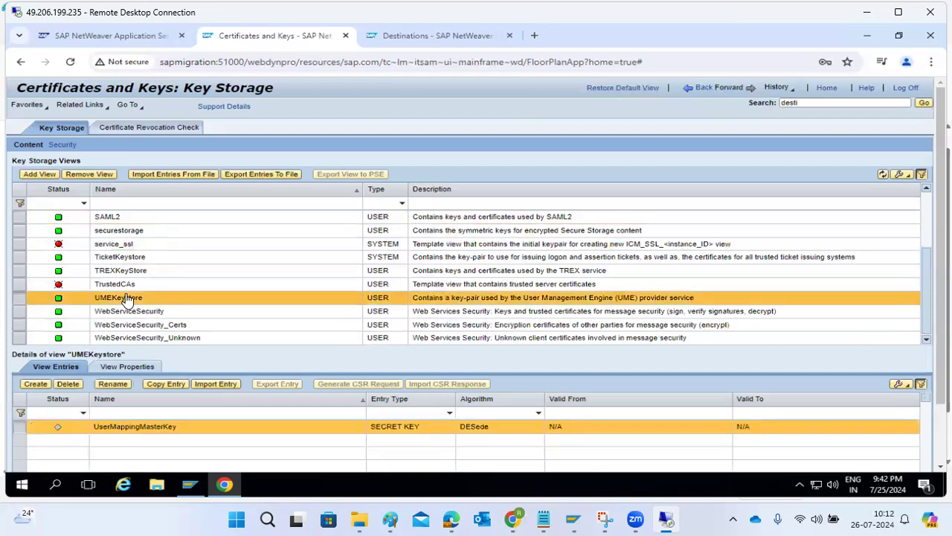
left_click(117, 287)
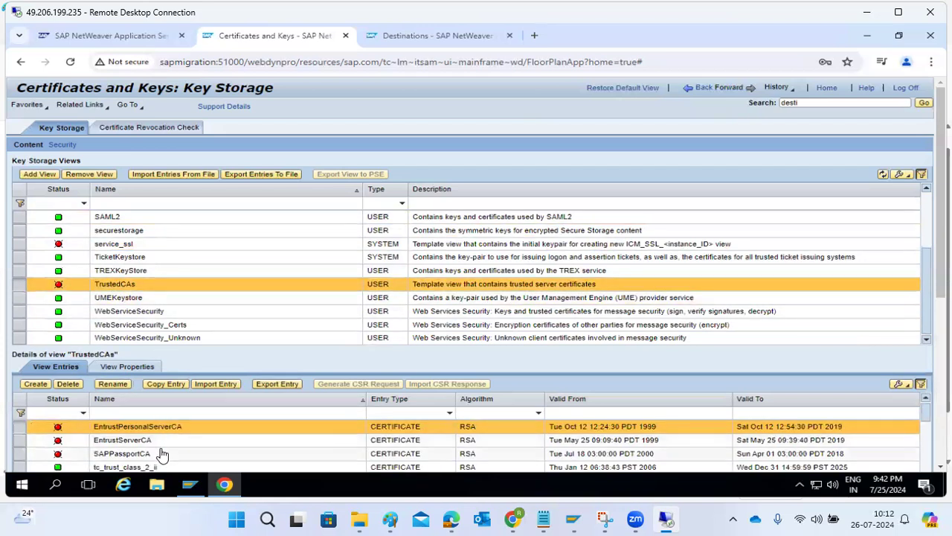
Step: Recheck the service_ssl and TrustedCAs entries, then bring up the SAP JAVA sketch in Paint
left_click(113, 245)
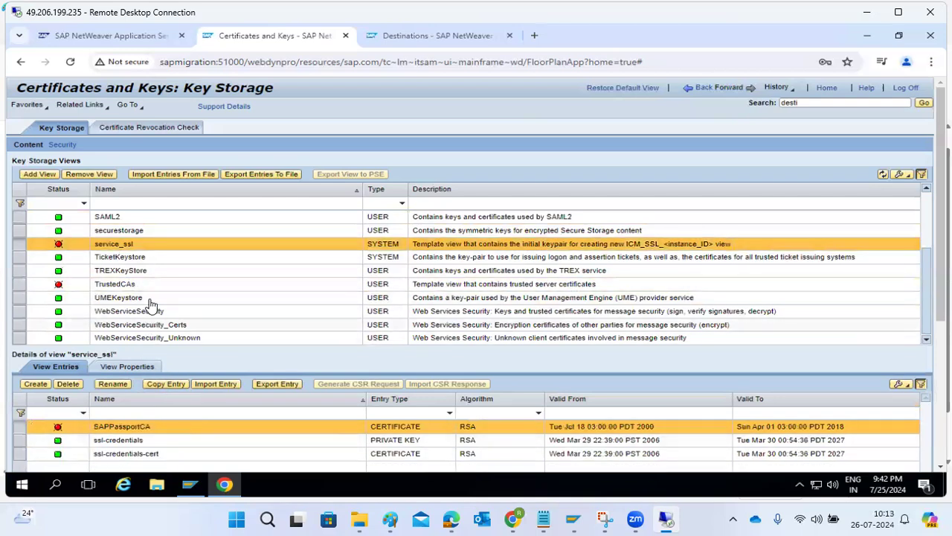
scroll(152, 305, "down", 3)
scroll(153, 305, "up", 3)
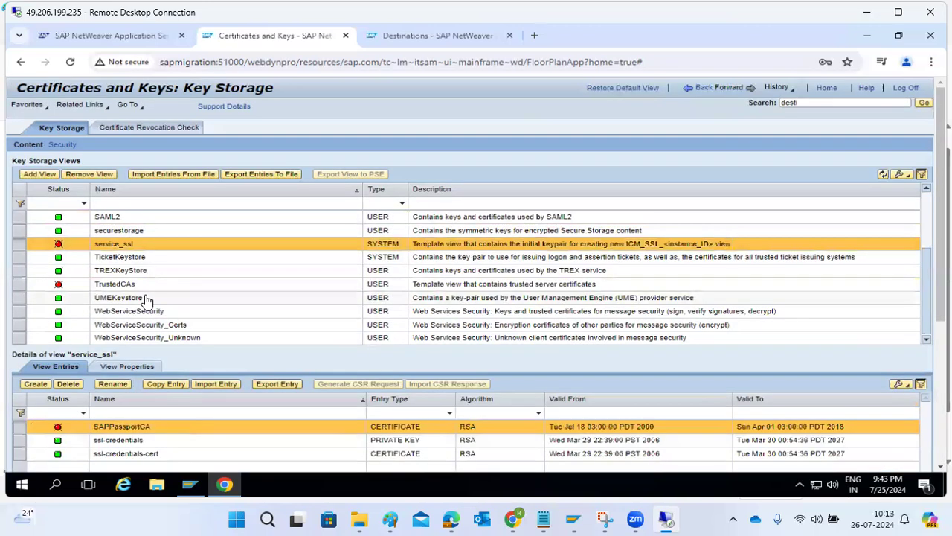
left_click(136, 286)
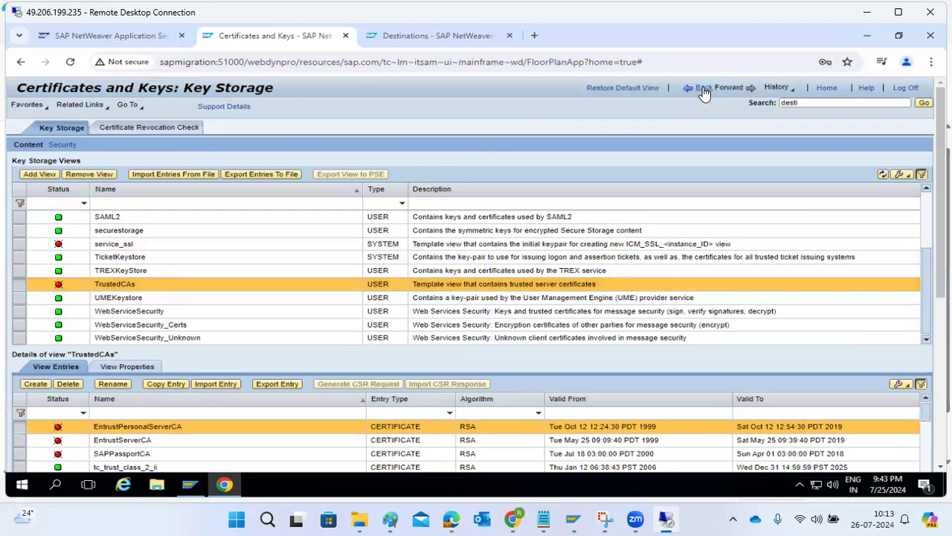
left_click(390, 519)
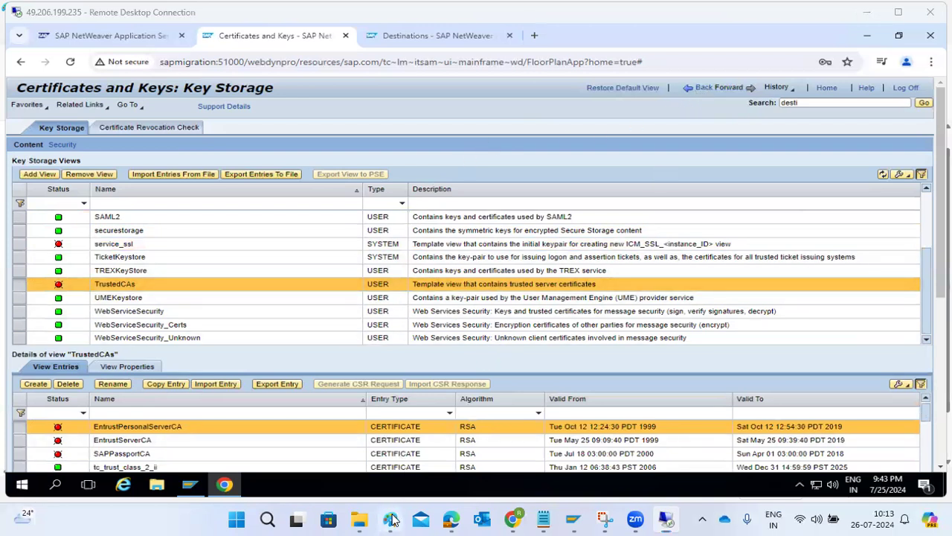
Step: Draw three red boxes: a tall one left, a wide one top centre, a square below it
left_click(368, 60)
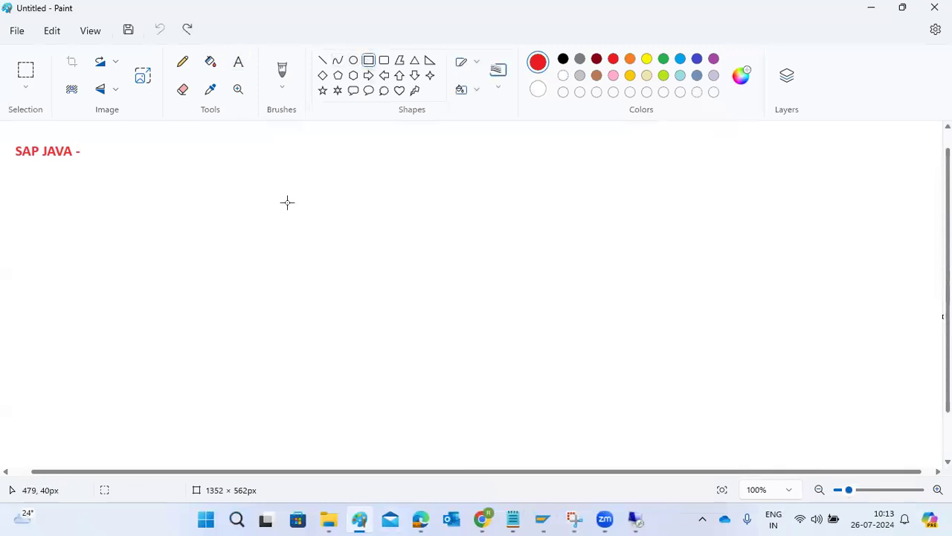
mouse_move(73, 209)
left_mouse_down()
mouse_move(127, 302)
mouse_move(150, 306)
left_mouse_up()
left_click_drag(499, 134, 584, 174)
mouse_move(521, 309)
left_mouse_down()
mouse_move(542, 345)
mouse_move(588, 373)
left_mouse_up()
Step: Draw two parallel red lines linking the left box to the top box
left_click(322, 60)
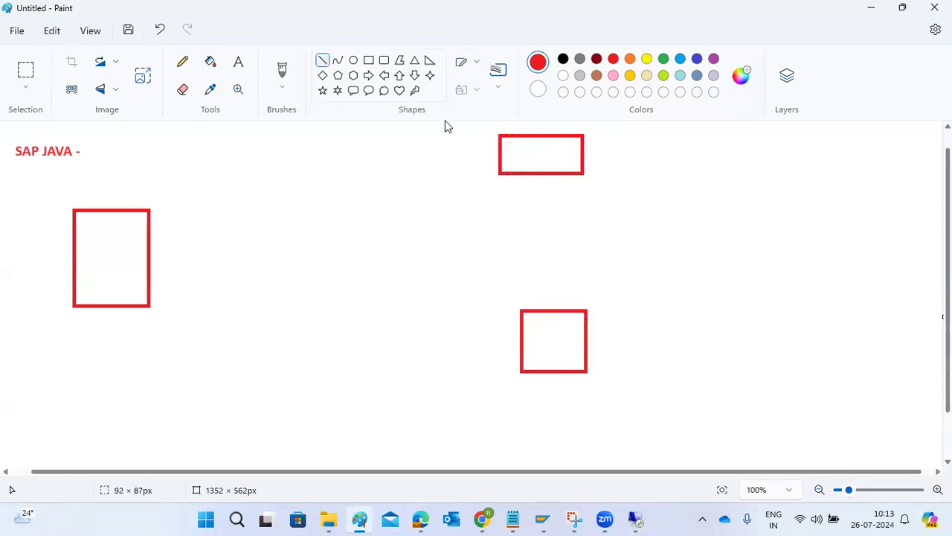
left_click_drag(120, 241, 520, 152)
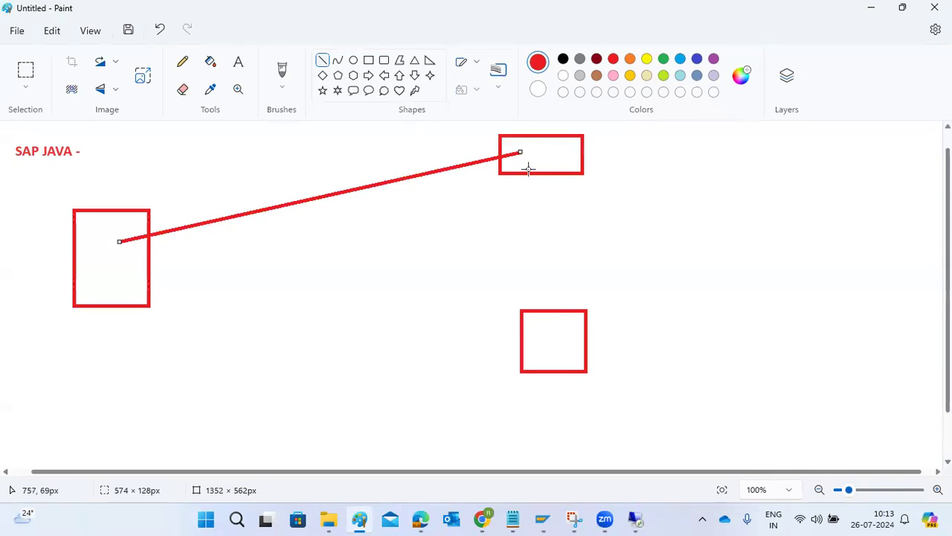
left_click(123, 259)
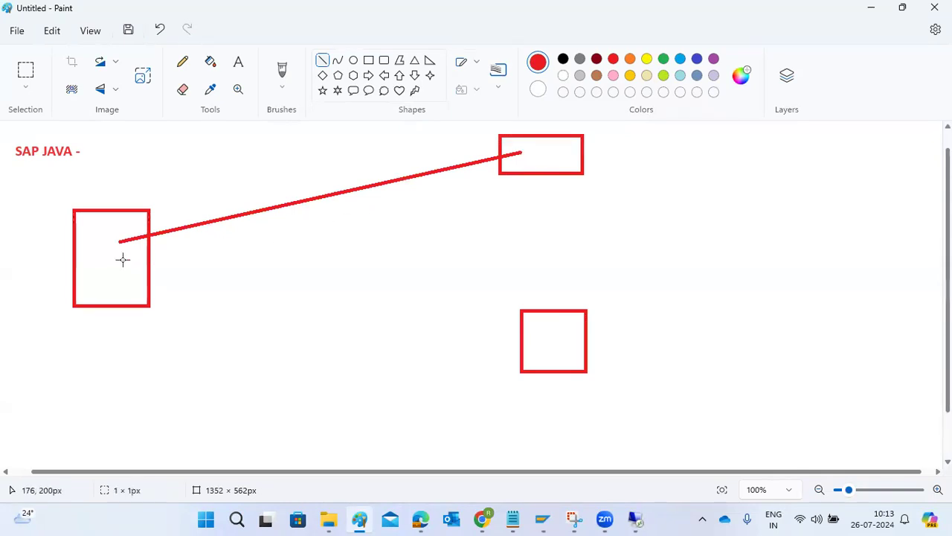
mouse_move(532, 162)
left_mouse_down()
mouse_move(413, 194)
mouse_move(176, 229)
mouse_move(128, 251)
left_mouse_up()
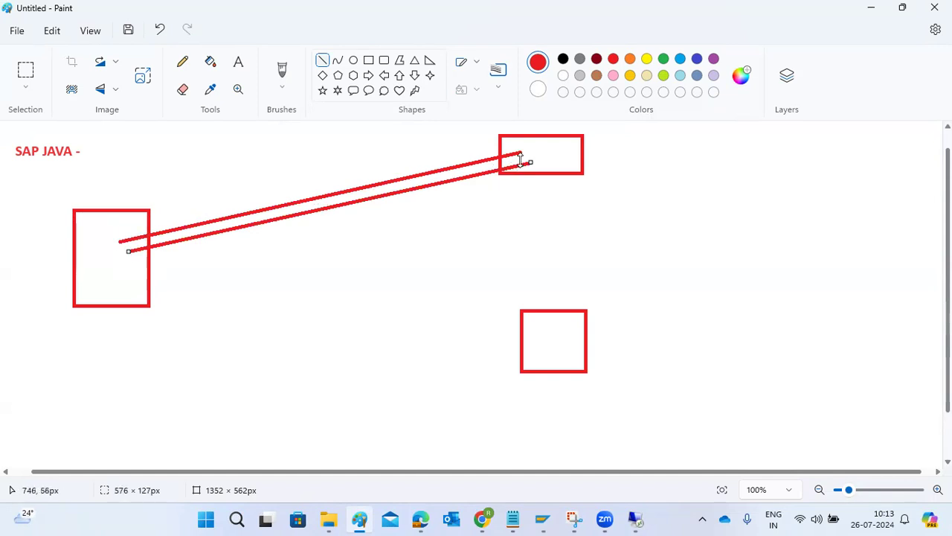
left_click(106, 259)
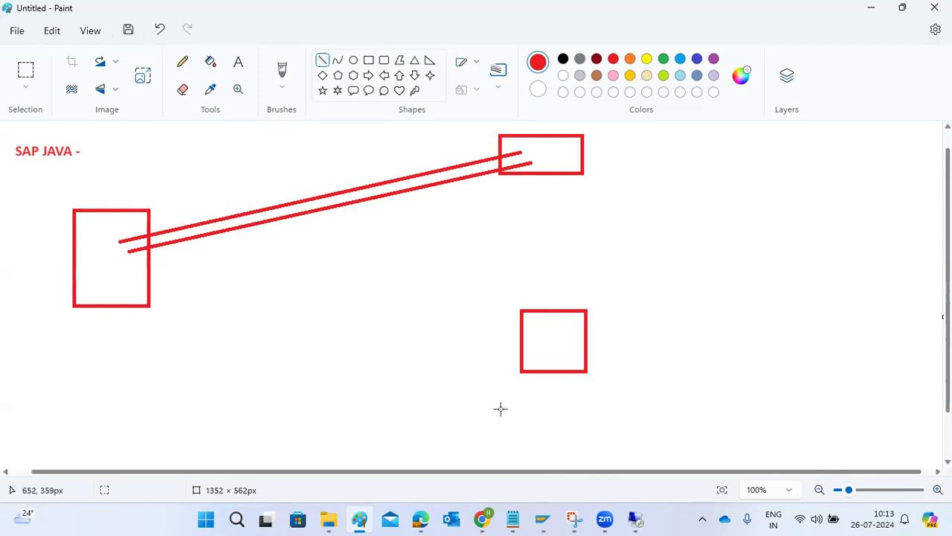
Step: Return to the Key Storage page and select the SAPPassportCA certificate entry
mouse_move(635, 519)
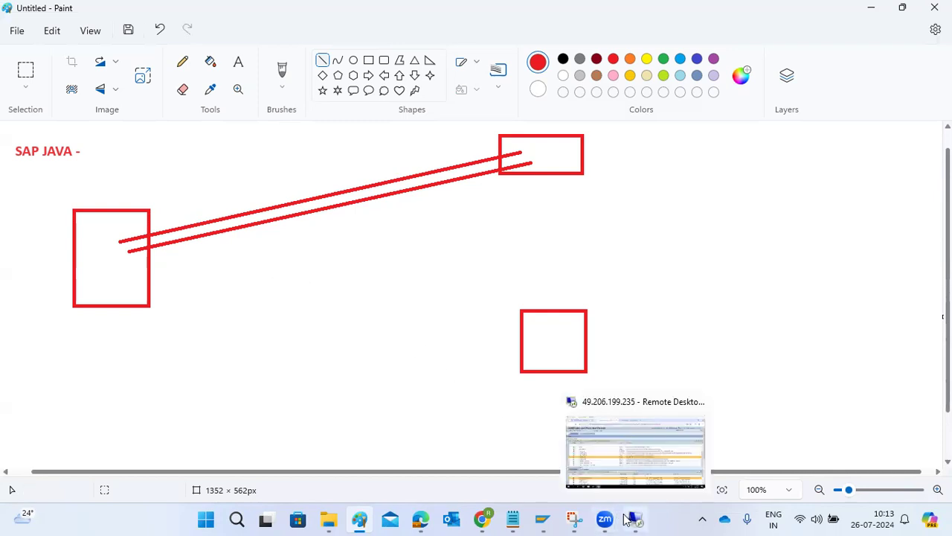
left_click(608, 436)
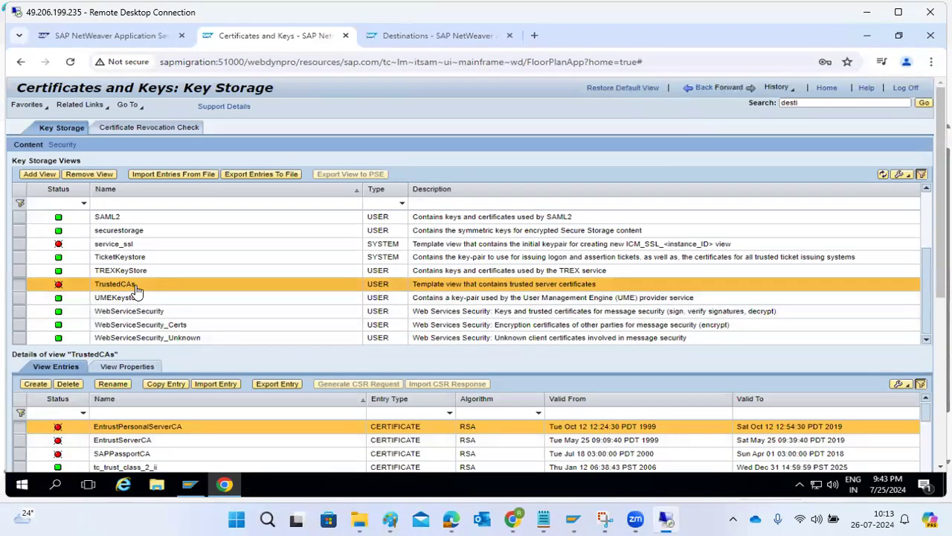
left_click(123, 453)
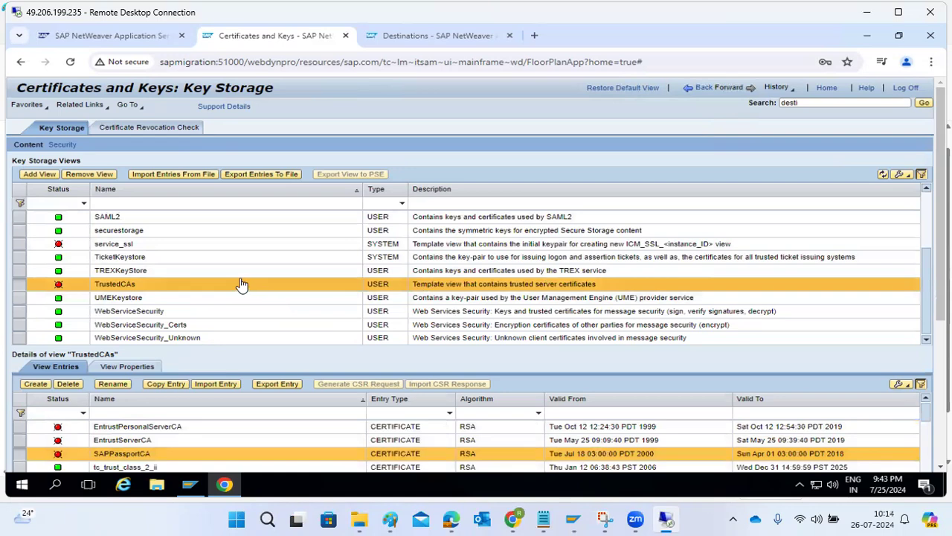
Step: Inspect the service_ssl view's ssl-credentials-cert certificate details, highlighting its subject and issuer names
left_click(179, 244)
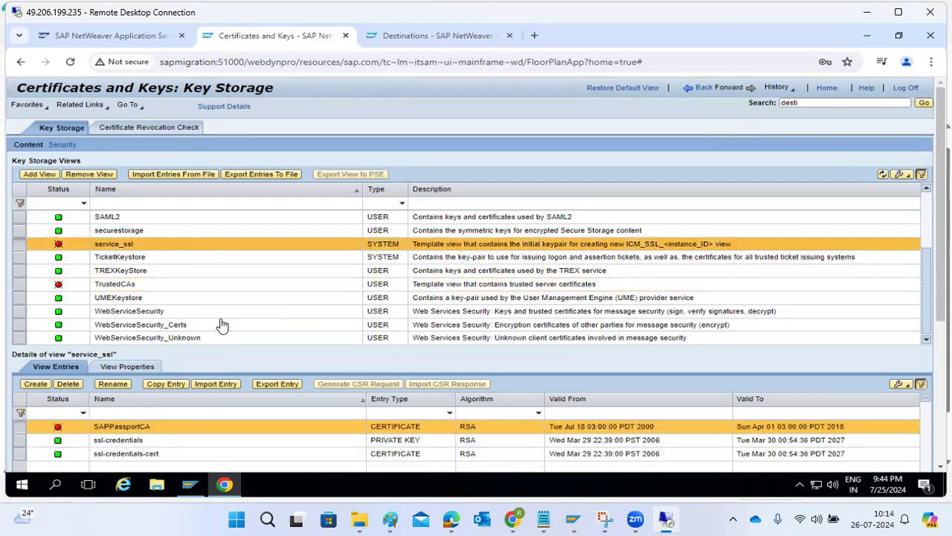
left_click(150, 442)
left_click(160, 453)
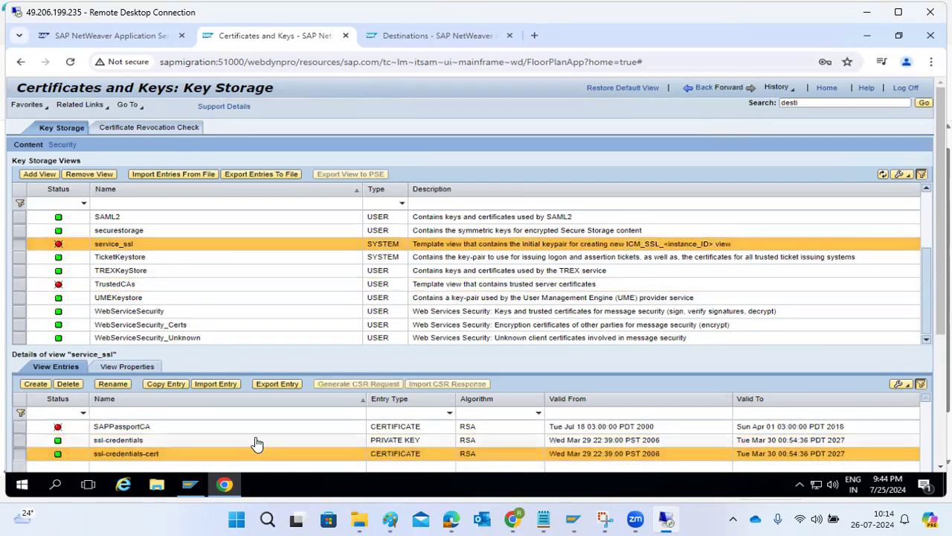
scroll(255, 442, "down", 3)
left_click_drag(176, 365, 281, 357)
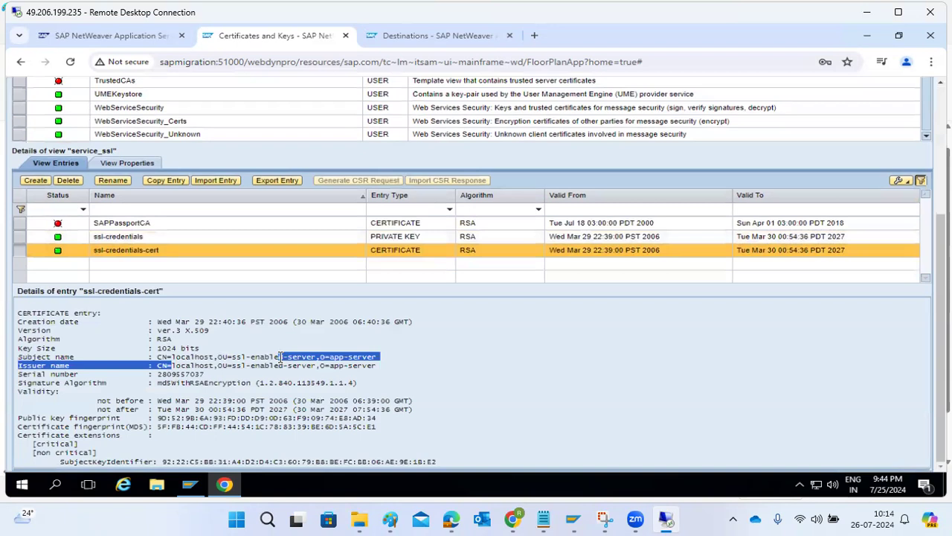
Step: Begin importing an X.509 Certificate entry, then cancel the import without choosing a file
left_click(209, 180)
left_click(569, 251)
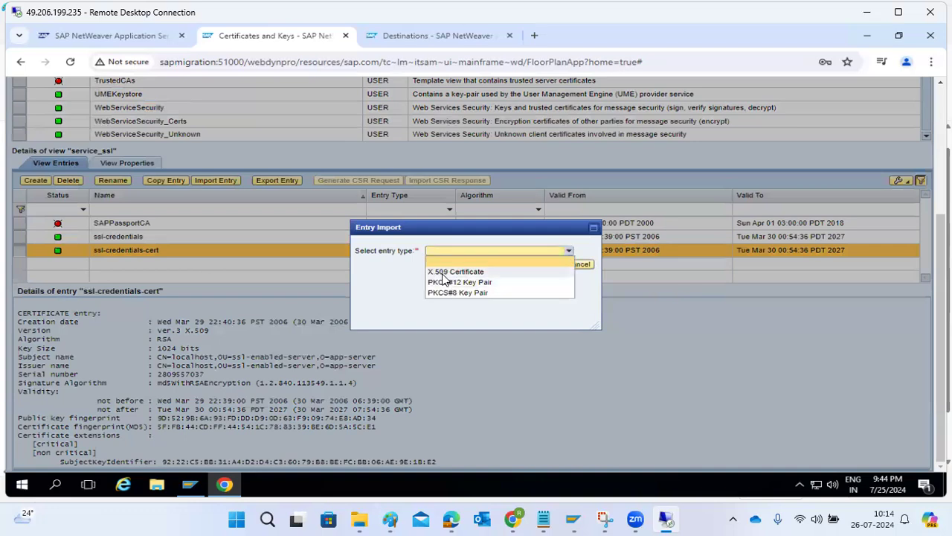
left_click(446, 273)
left_click(433, 267)
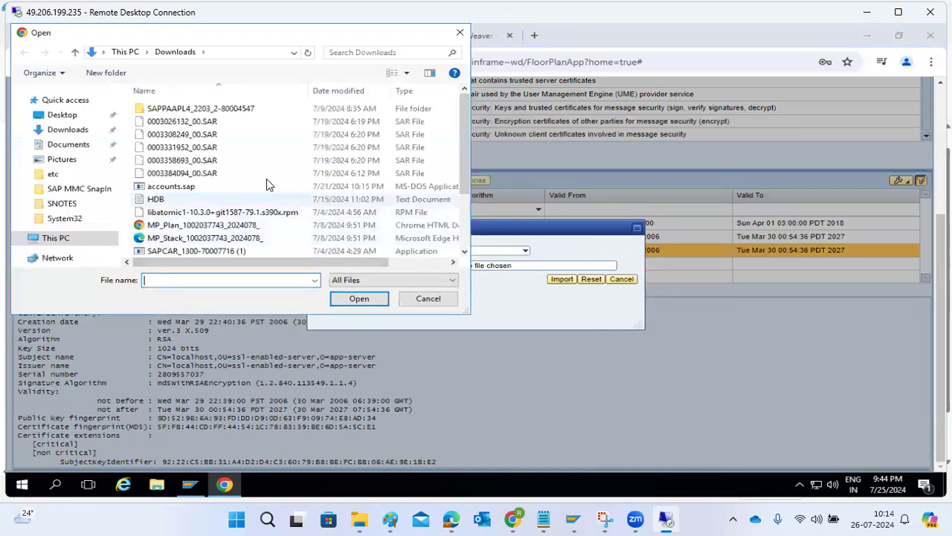
left_click(425, 303)
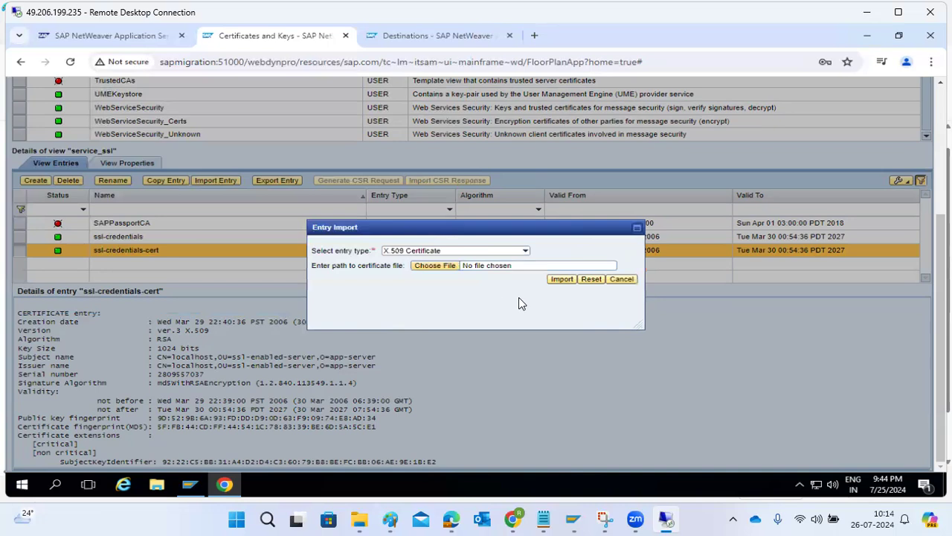
left_click(621, 280)
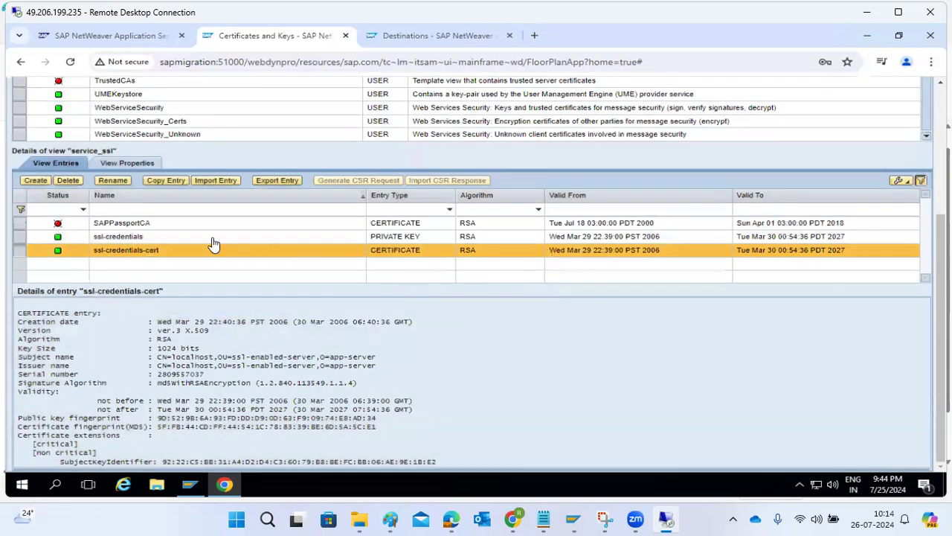
Step: List the TrustedCAs view's certificate entries, then go back to the security configuration overview
scroll(210, 243, "up", 3)
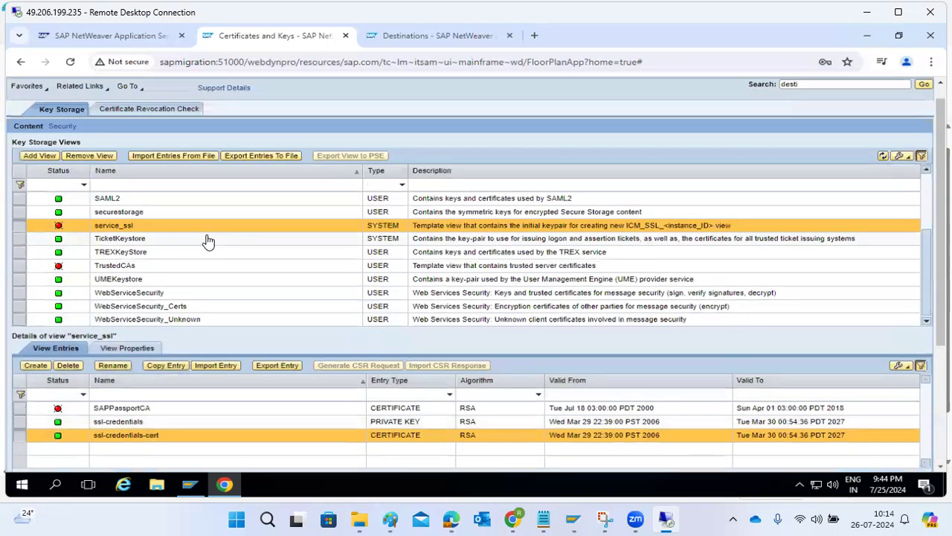
left_click(132, 267)
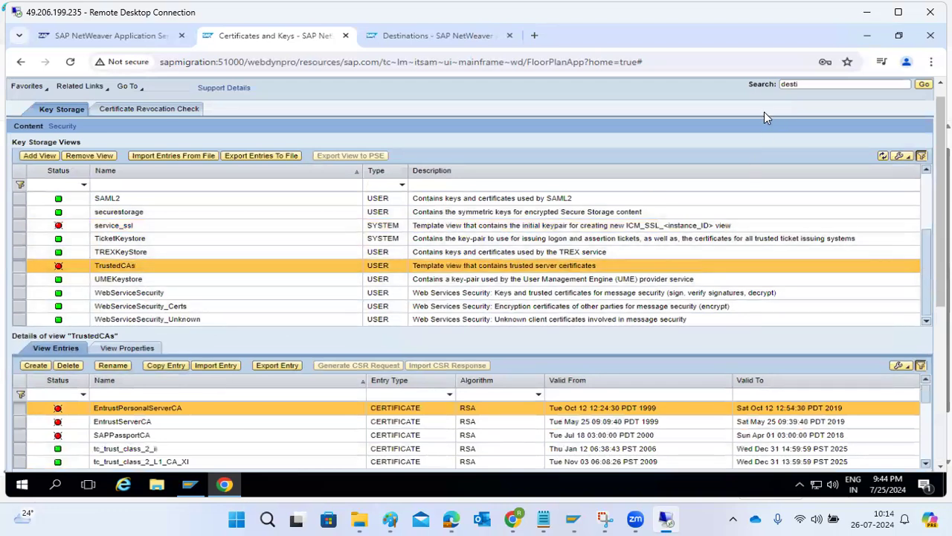
scroll(782, 121, "up", 1)
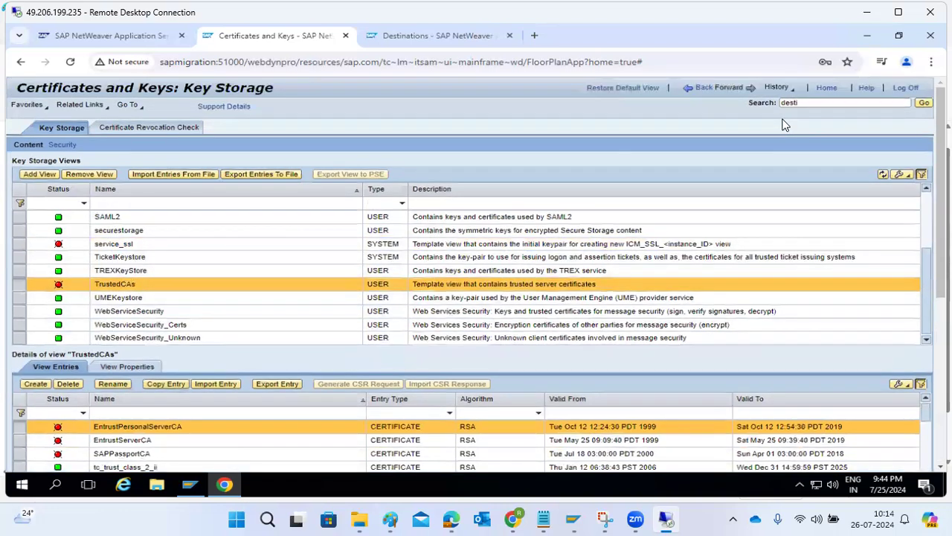
left_click(706, 88)
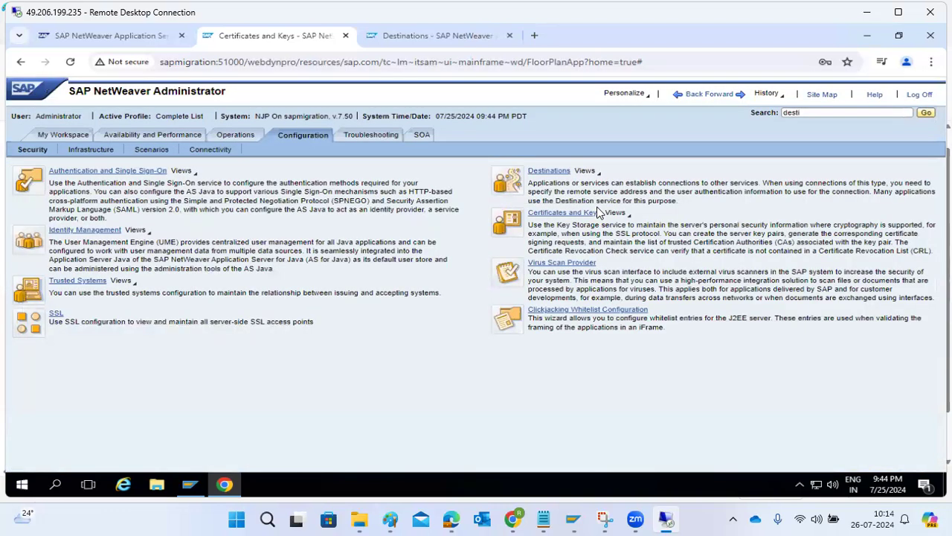
Step: Open Trusted Systems, then switch via Chrome to the Paint SAP JAVA diagram
left_click(86, 283)
left_click(515, 518)
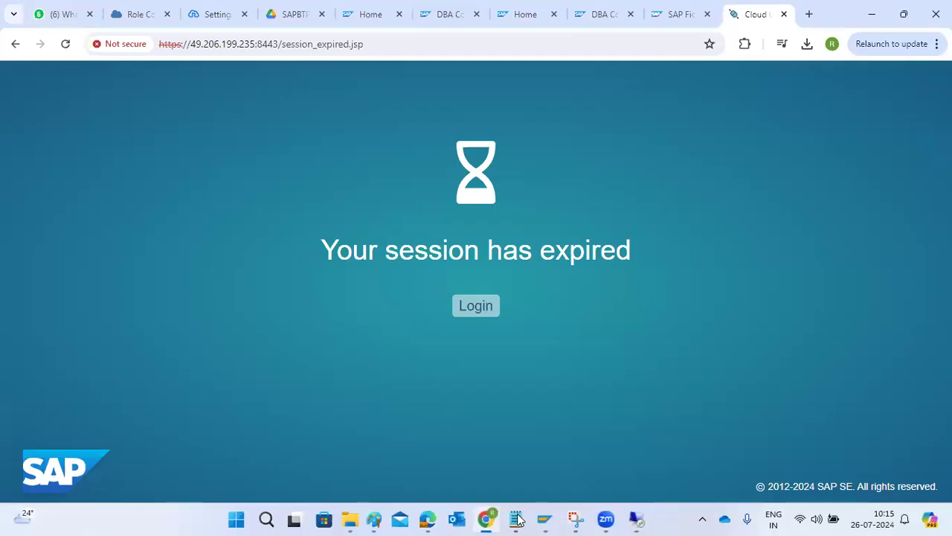
left_click(374, 520)
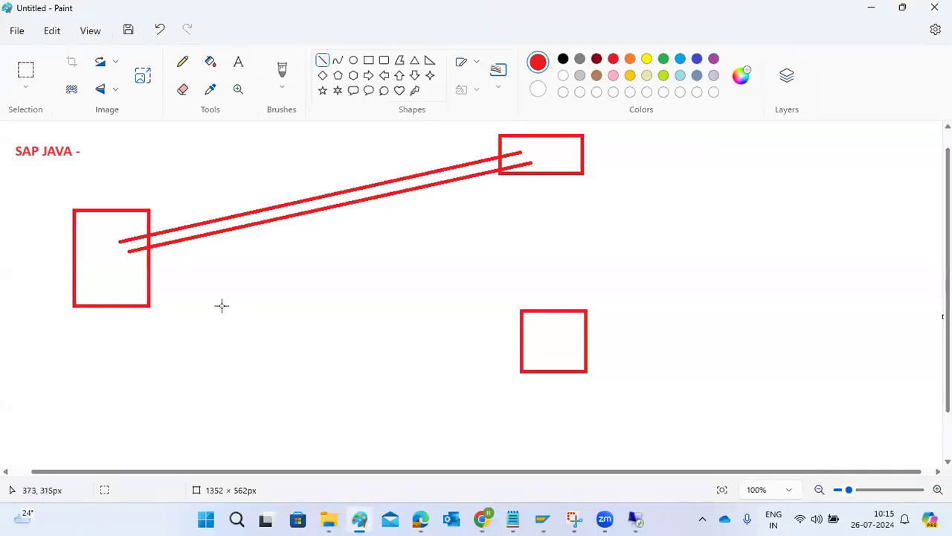
Step: Draw three short red marks inside the left box, then return to SAP Logon's connection list
left_click_drag(130, 321, 119, 284)
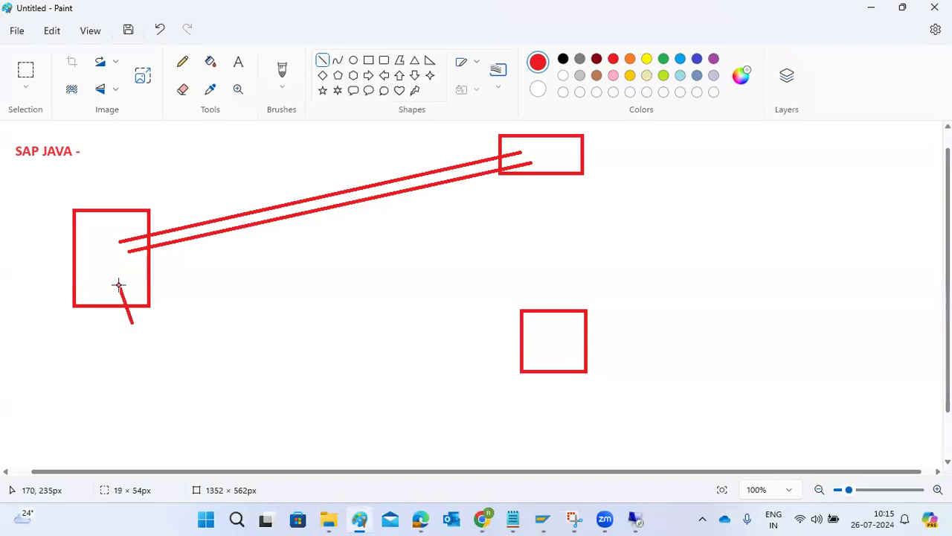
left_click(107, 236)
left_click_drag(107, 235, 107, 248)
left_click(564, 155)
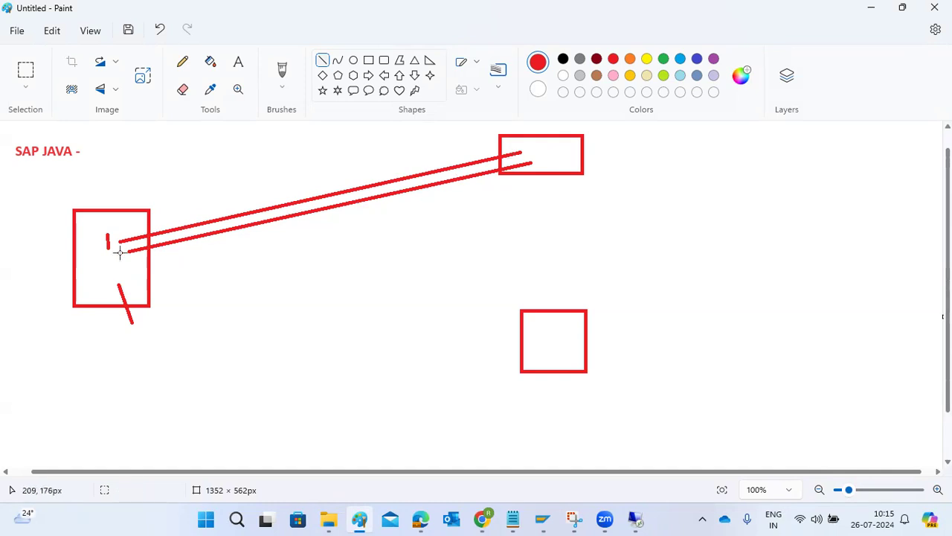
left_click_drag(104, 259, 97, 261)
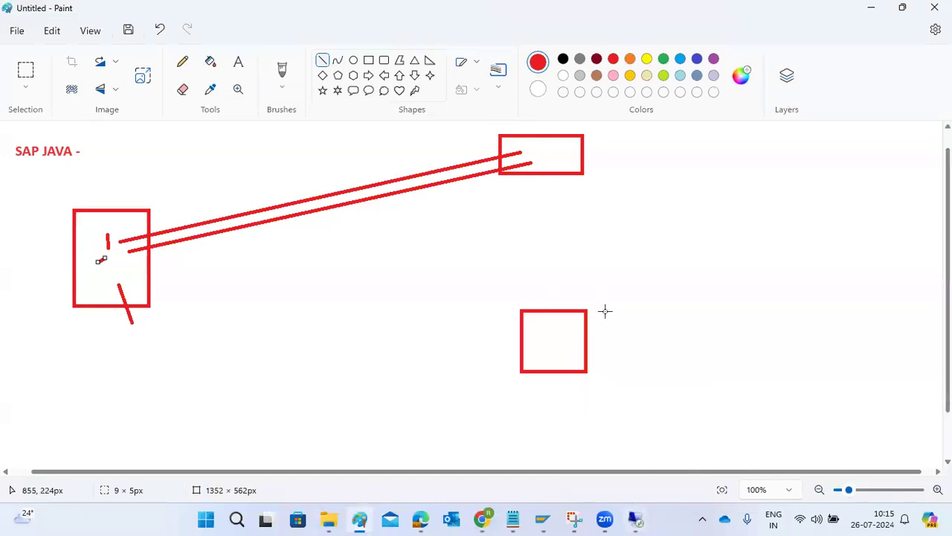
left_click(634, 519)
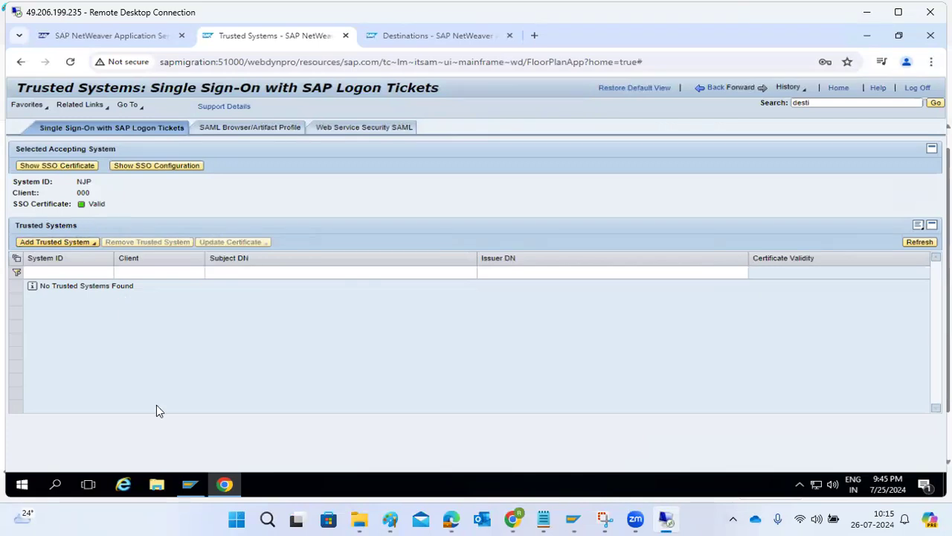
left_click(190, 484)
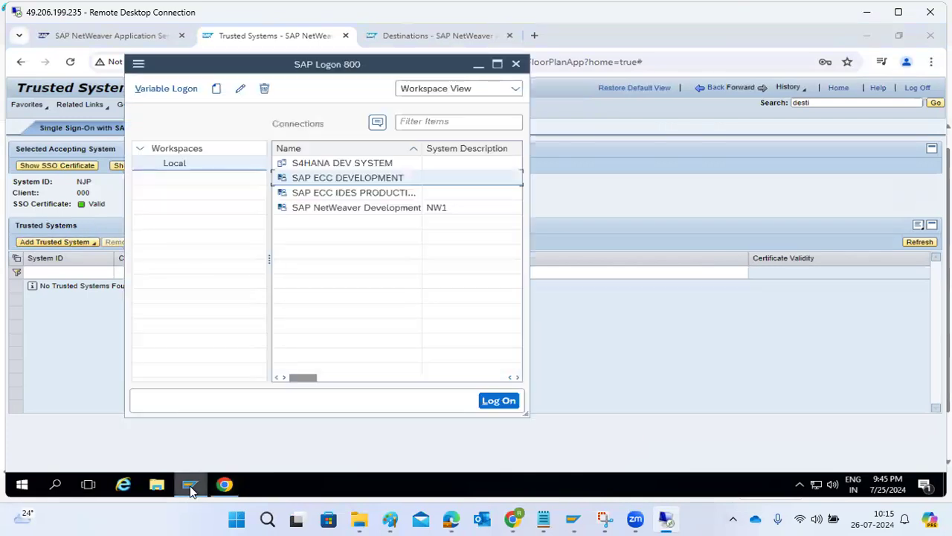
Step: Log on to SAP ECC DEVELOPMENT with the basis user and its password
double_click(309, 177)
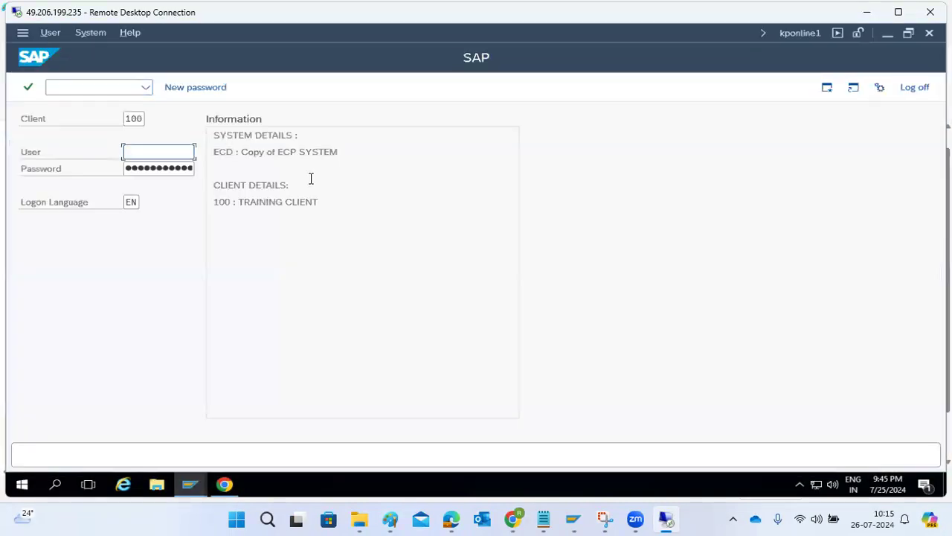
type("basis")
key("Tab")
type("•••••••••••")
key("Return")
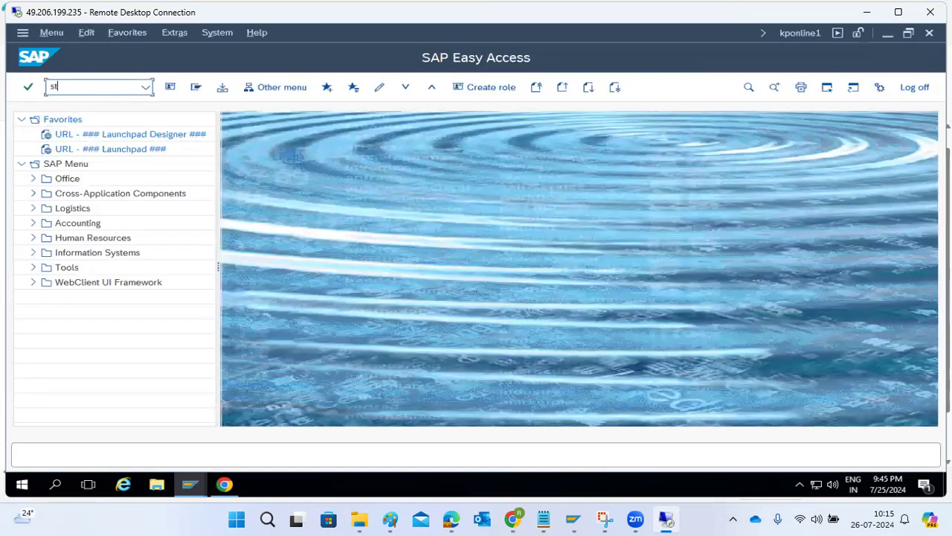
Step: Run STRUSTSSO2, select the System PSE and switch to change mode
type("strustsso2")
key("Return")
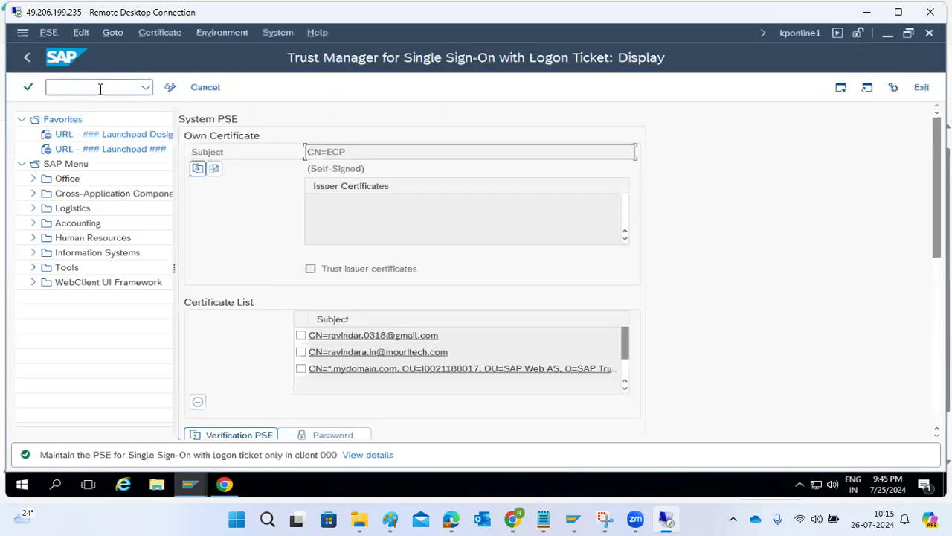
double_click(70, 117)
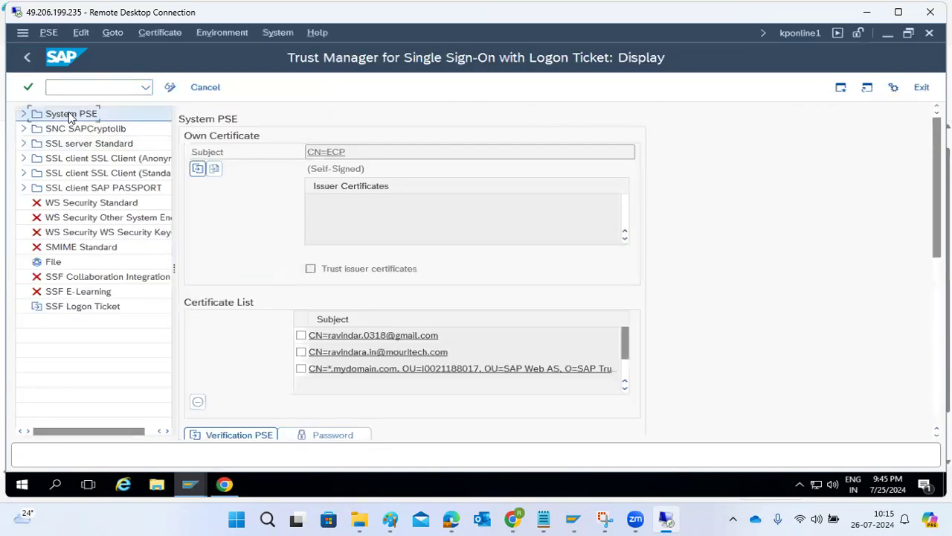
left_click(171, 87)
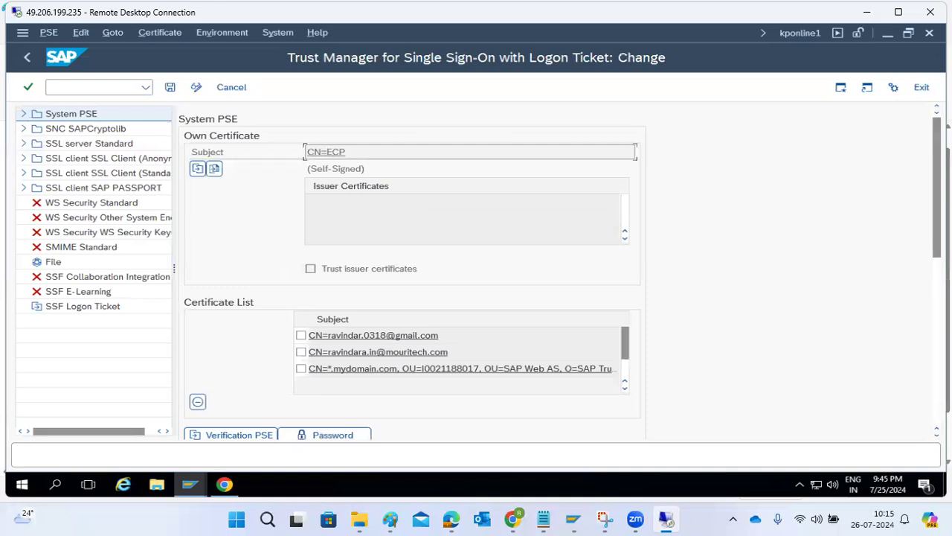
scroll(409, 268, "down", 5)
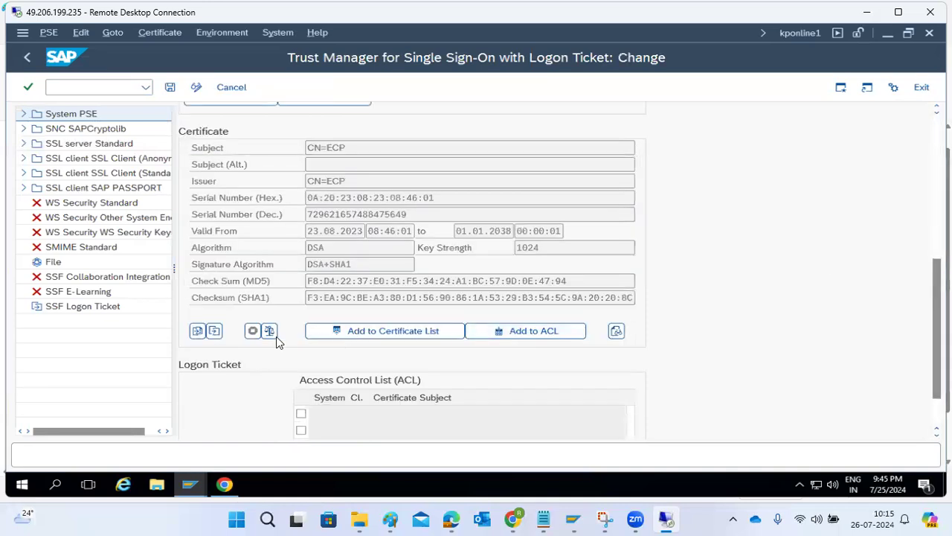
Step: Export the own certificate in Base64 to Downloads as ECD.cert and allow saving
left_click(214, 331)
left_click(121, 273)
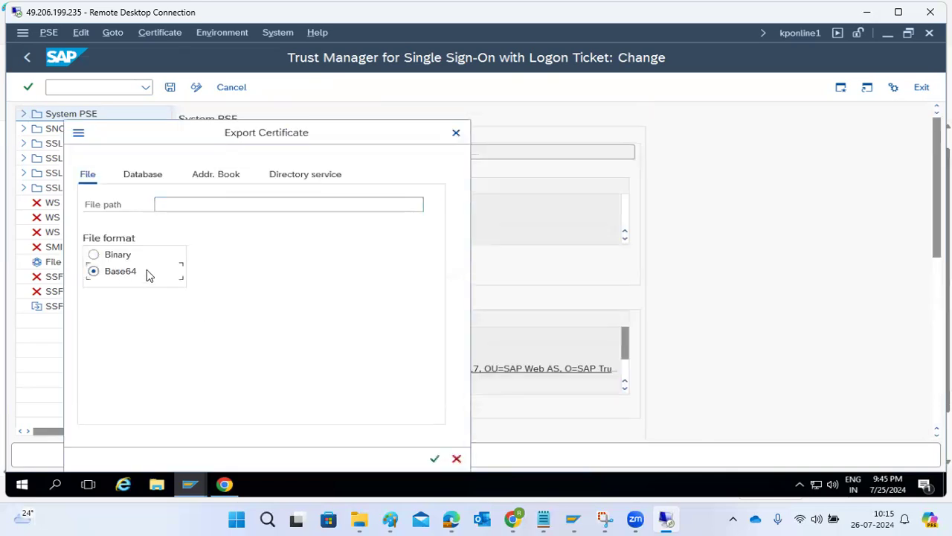
left_click(231, 207)
left_click(432, 206)
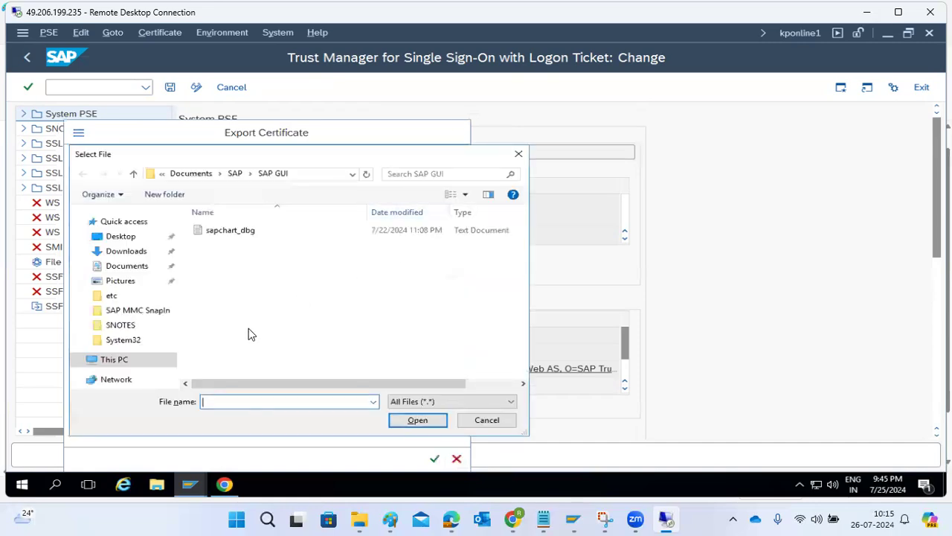
left_click(126, 250)
type("EC")
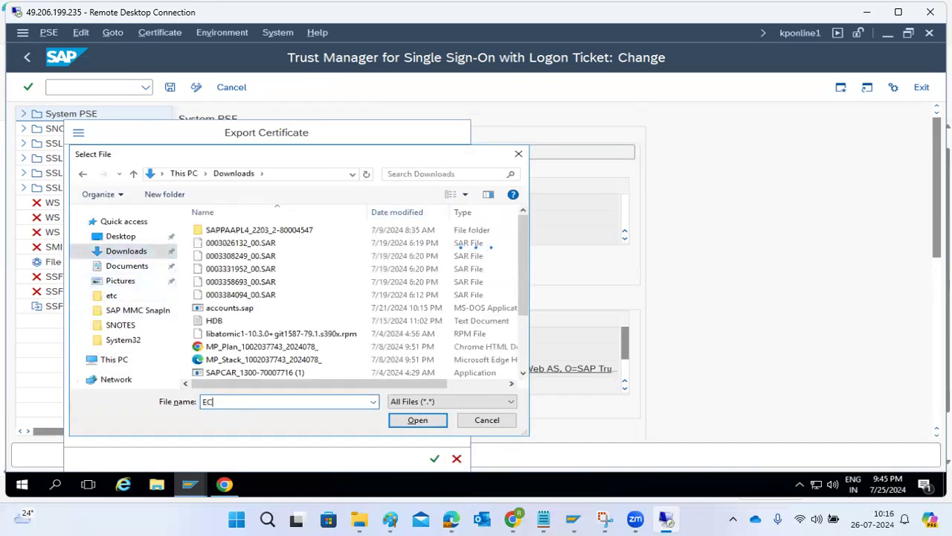
type("D.cert")
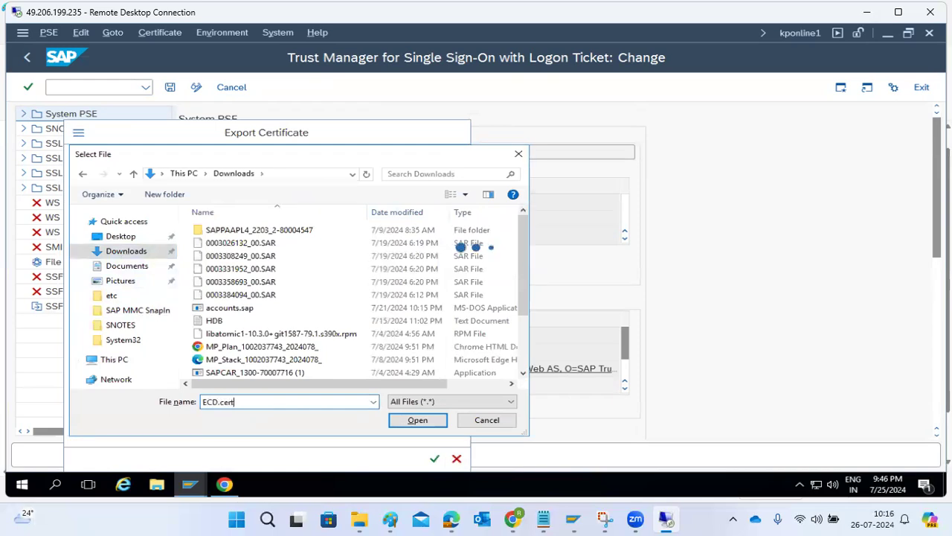
left_click(407, 421)
left_click(434, 456)
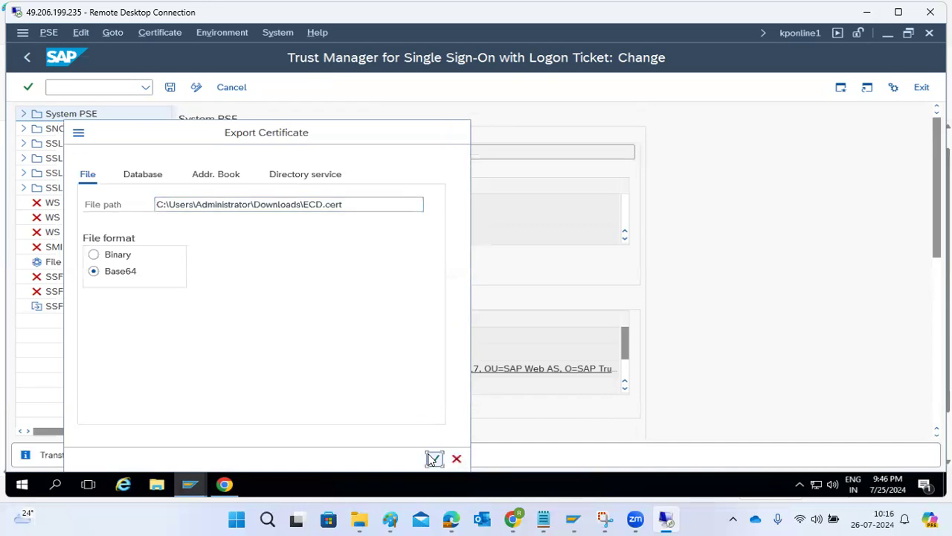
left_click(89, 376)
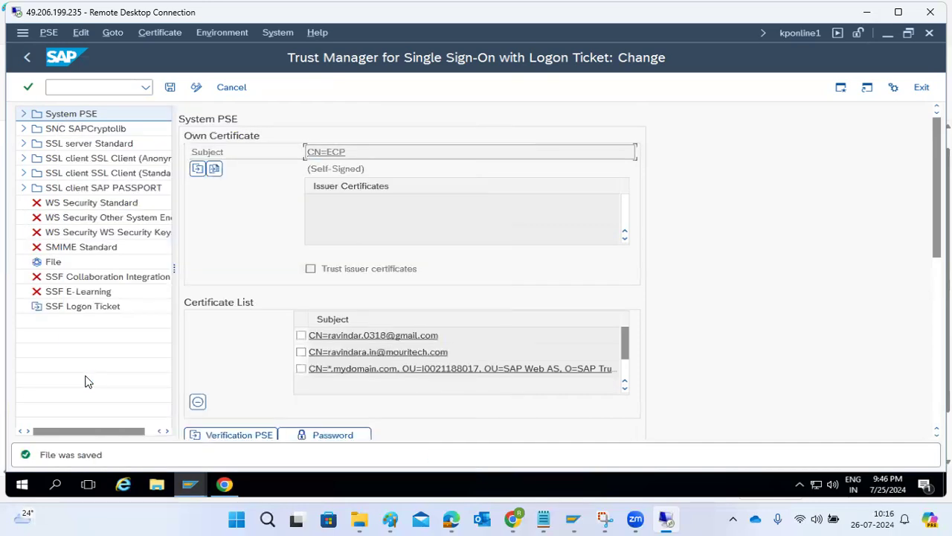
left_click(223, 486)
Step: Add trusted system ECD client 100 by manually uploading Downloads\ECD.cert, then finish
left_click(55, 242)
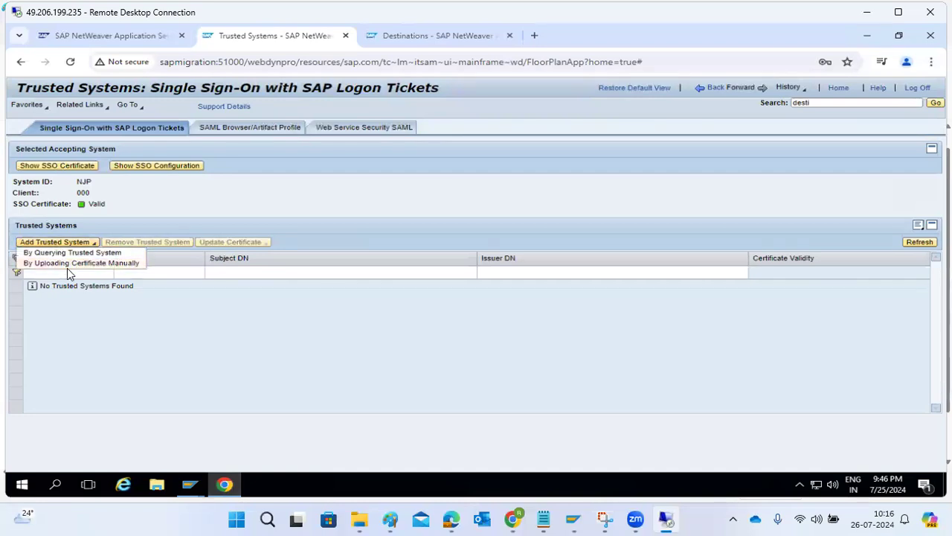
left_click(65, 265)
left_click(93, 242)
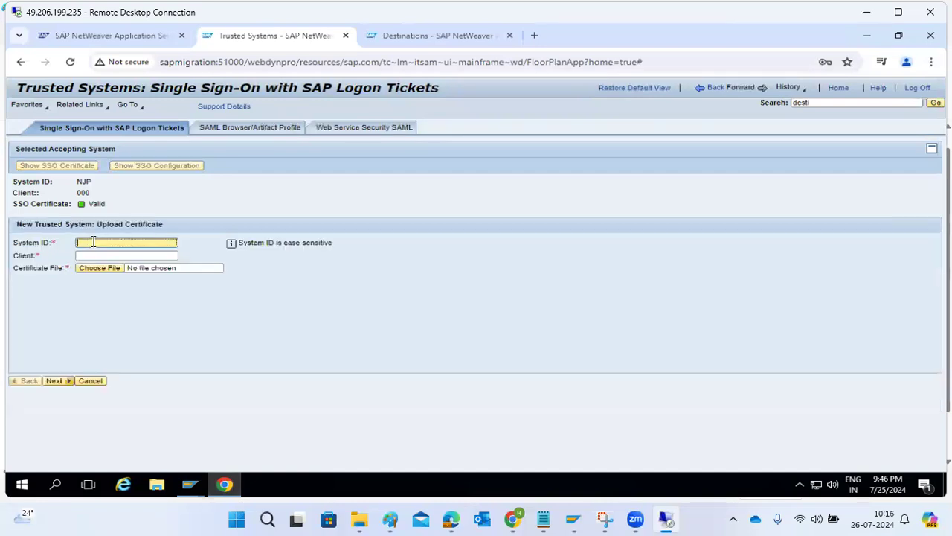
key("Tab")
type("1")
left_click(104, 268)
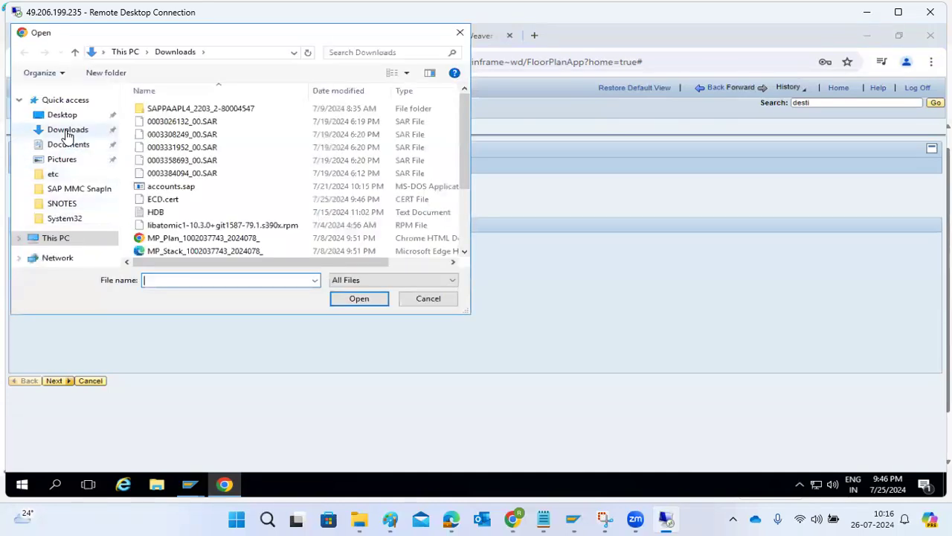
left_click(67, 131)
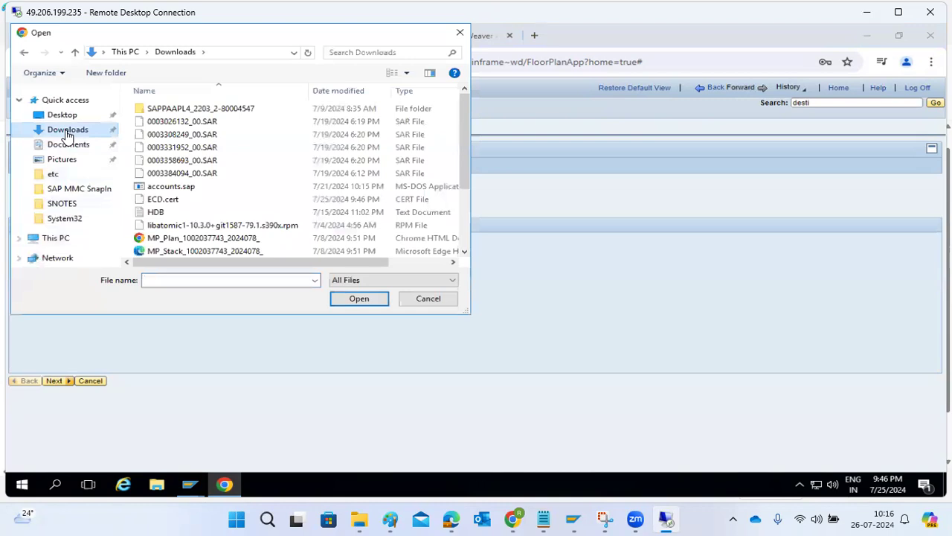
double_click(162, 199)
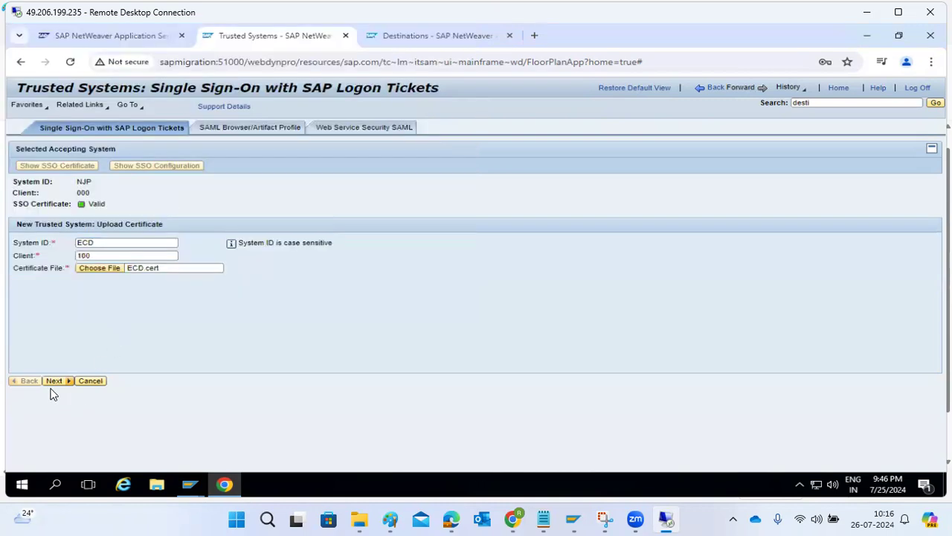
left_click(56, 381)
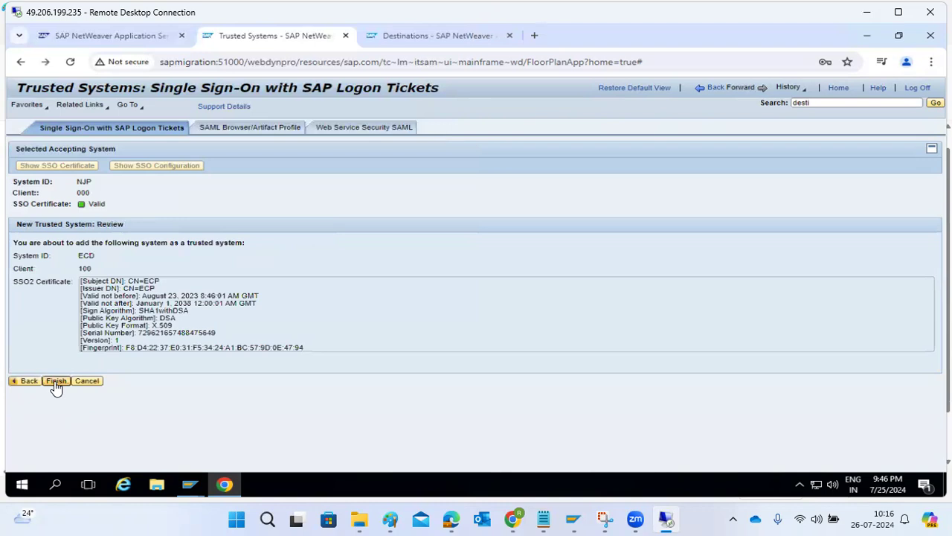
left_click(55, 381)
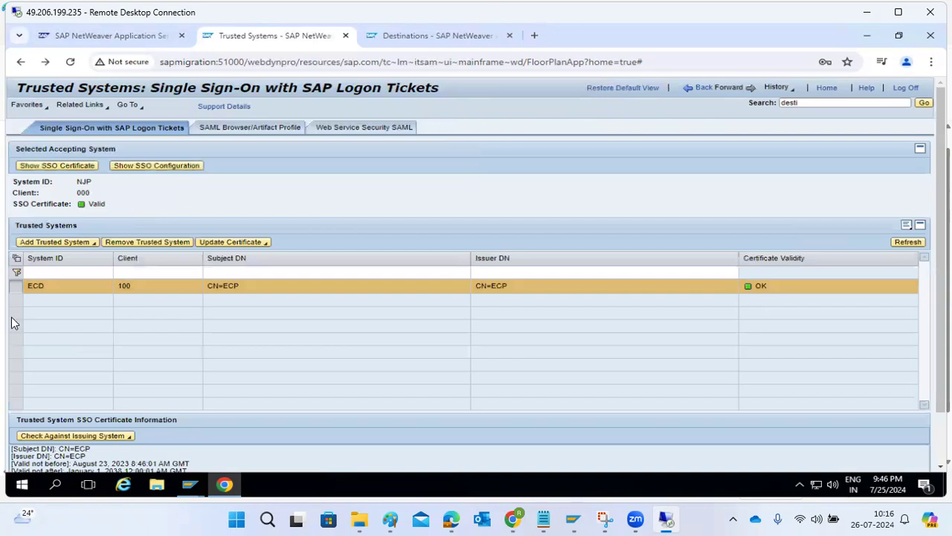
Step: Review Chrome's site connection and cookie information for the page, then close the panel
left_click(125, 62)
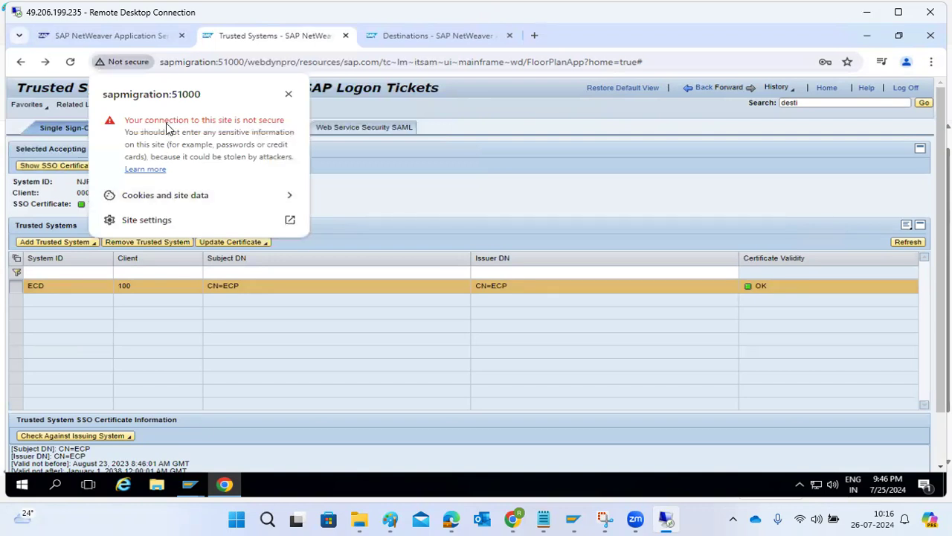
left_click(171, 193)
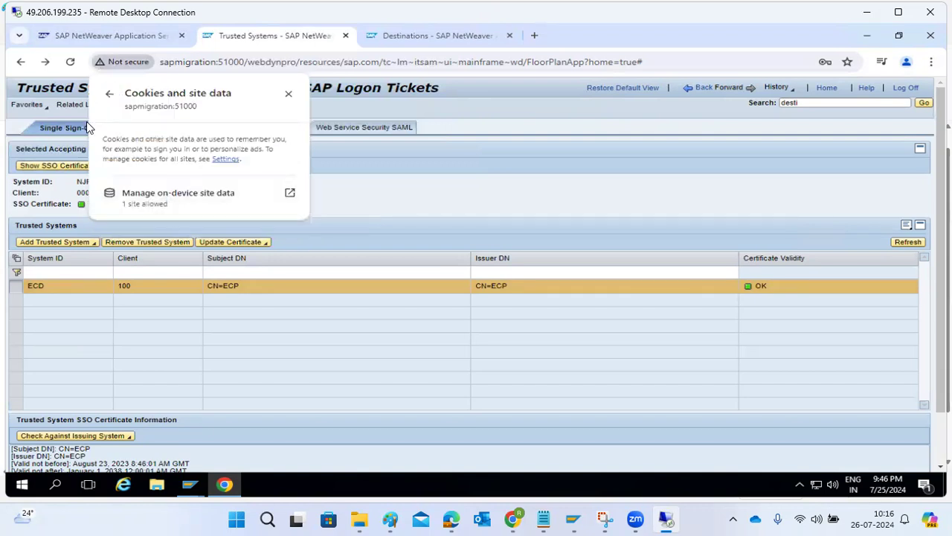
left_click(110, 94)
left_click(177, 336)
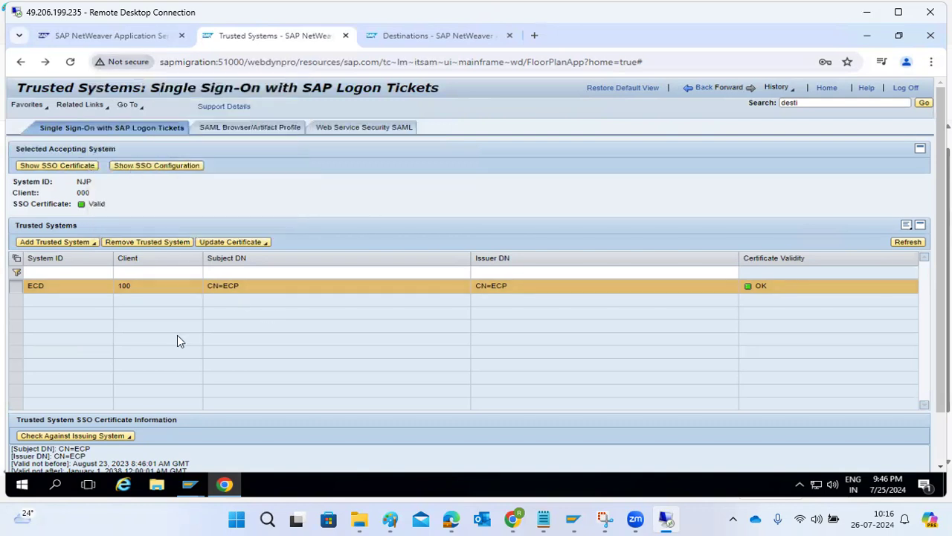
mouse_move(573, 518)
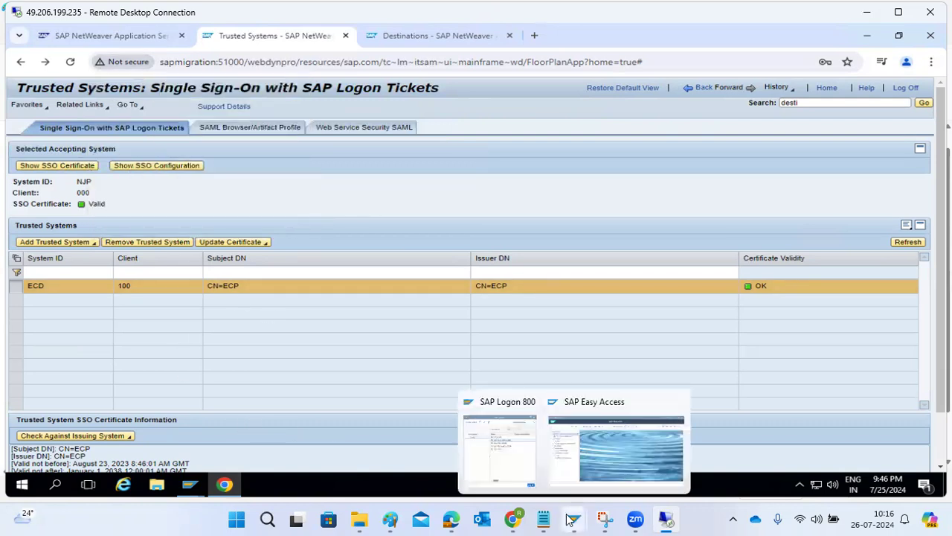
left_click(599, 450)
Step: Run STRUSTSSO2, scroll through the SSL server Standard certificate details, then return to Easy Access
left_click(141, 73)
type("strustsso")
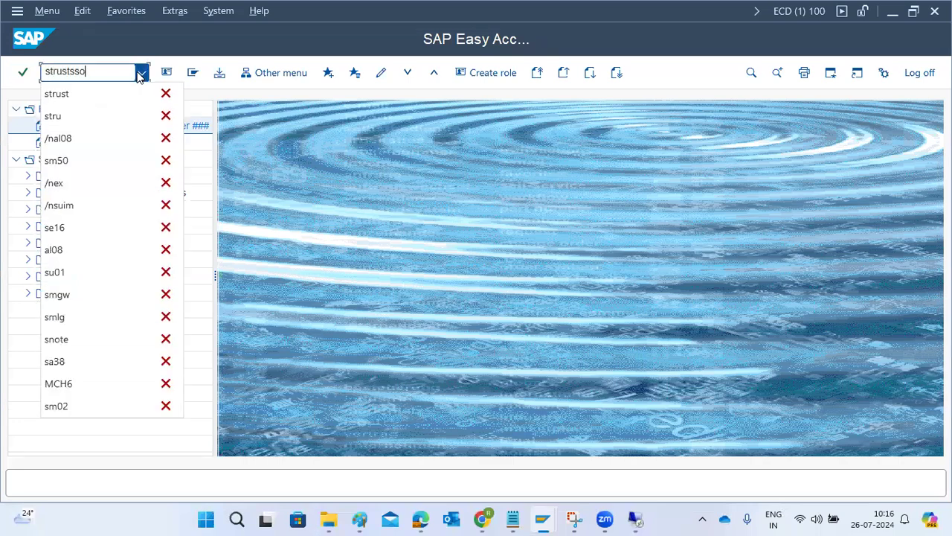
type("2")
key("Return")
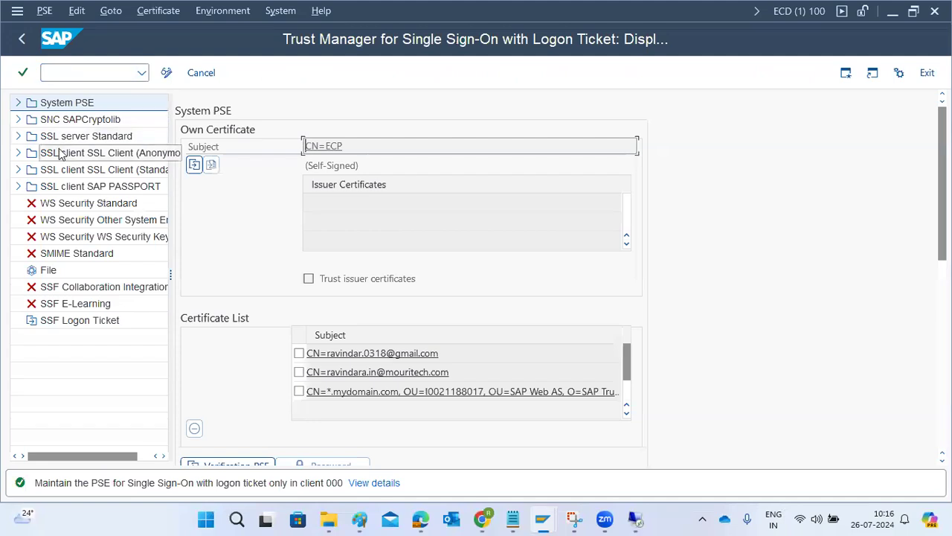
left_click(62, 135)
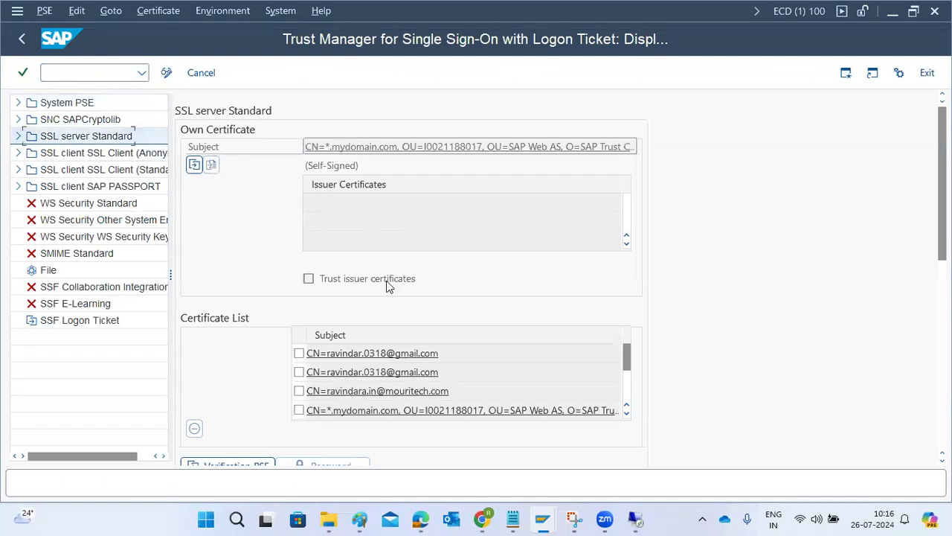
scroll(481, 379, "down", 5)
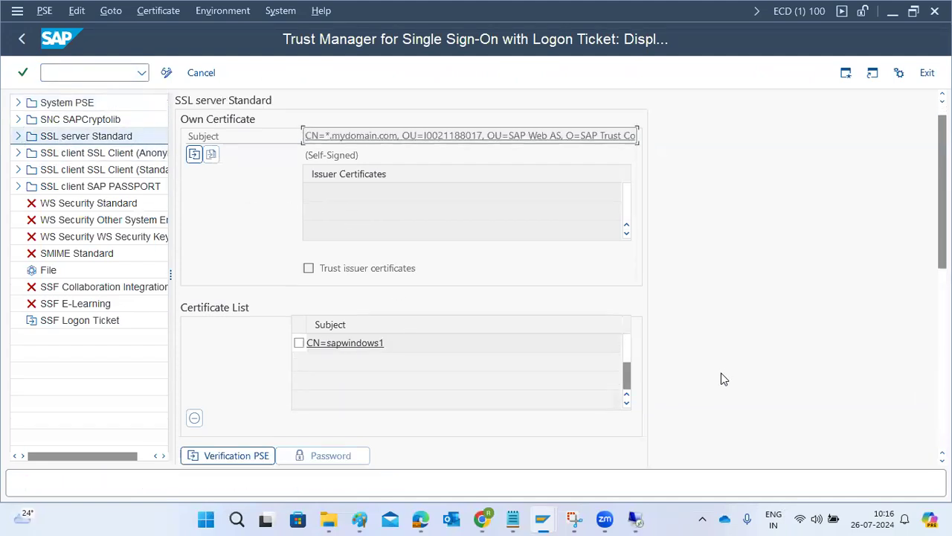
scroll(305, 429, "down", 3)
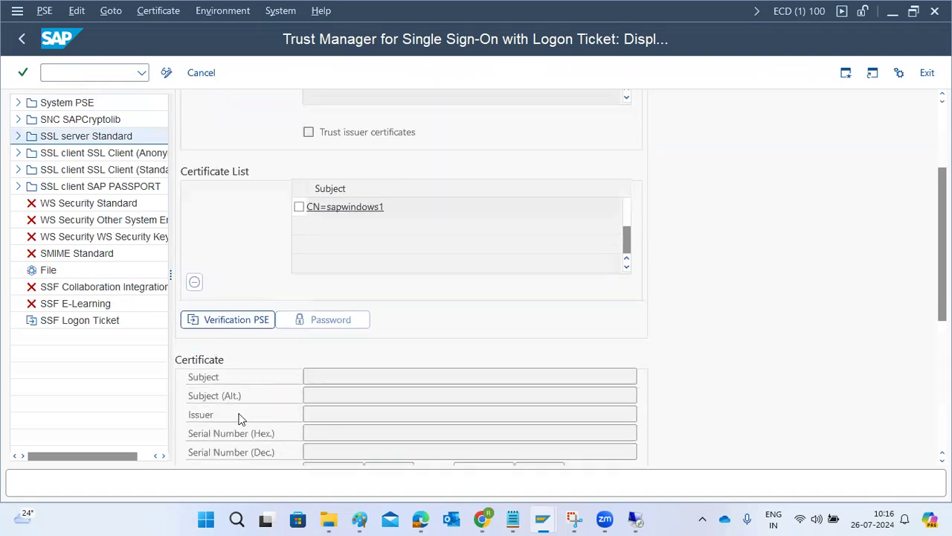
scroll(239, 419, "down", 4)
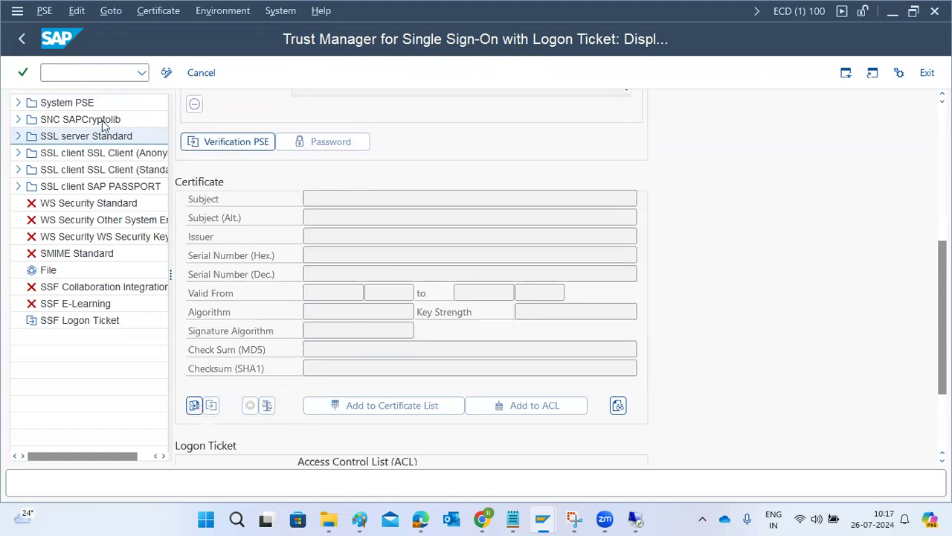
left_click(22, 39)
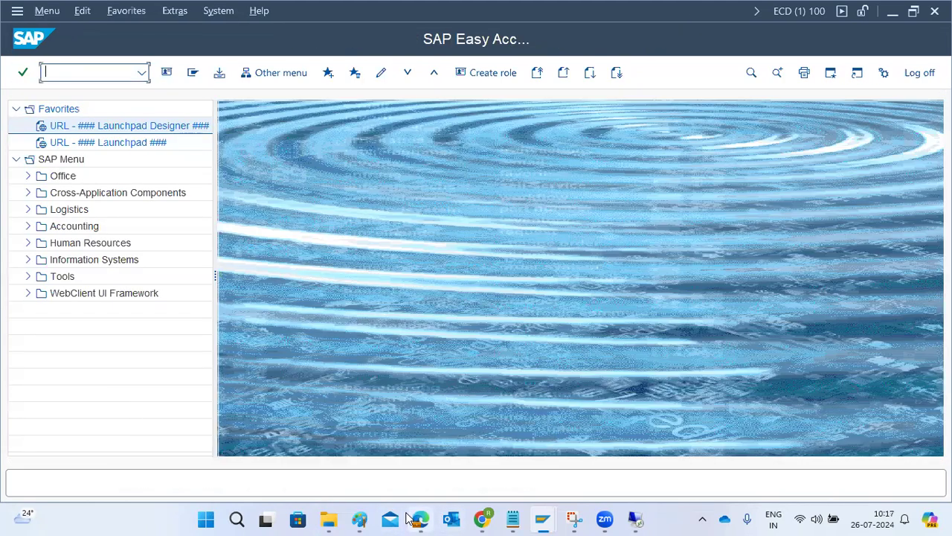
left_click(360, 519)
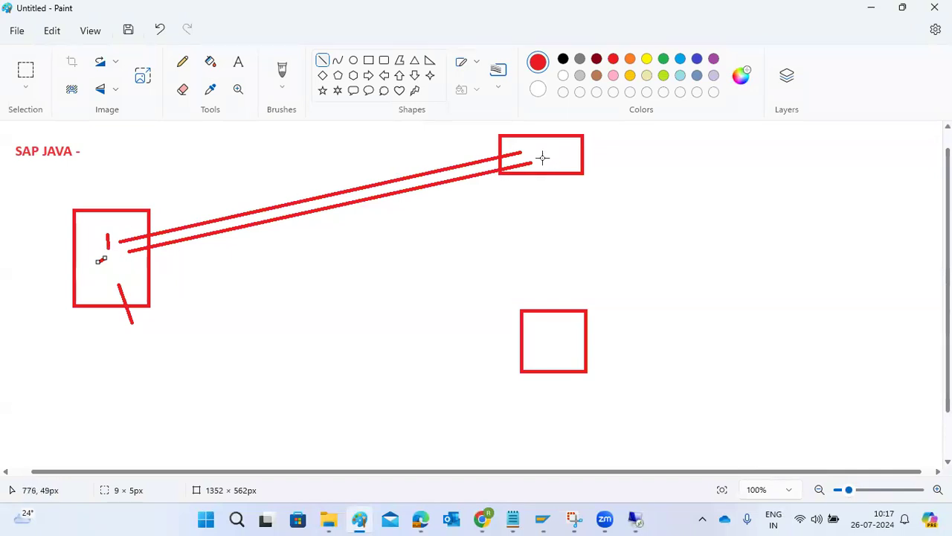
Step: Draw a red line from the top-right box to the mark inside the left box
left_click_drag(551, 154, 107, 257)
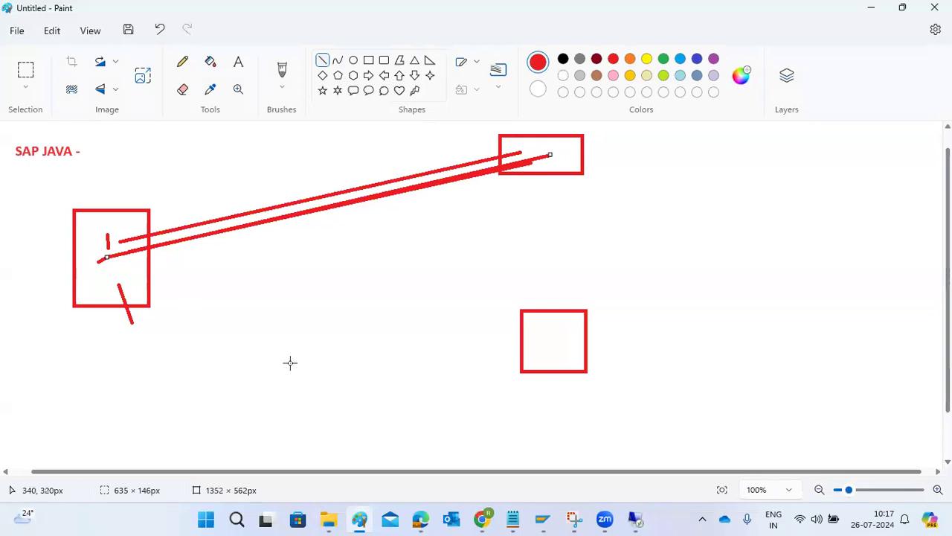
mouse_move(632, 518)
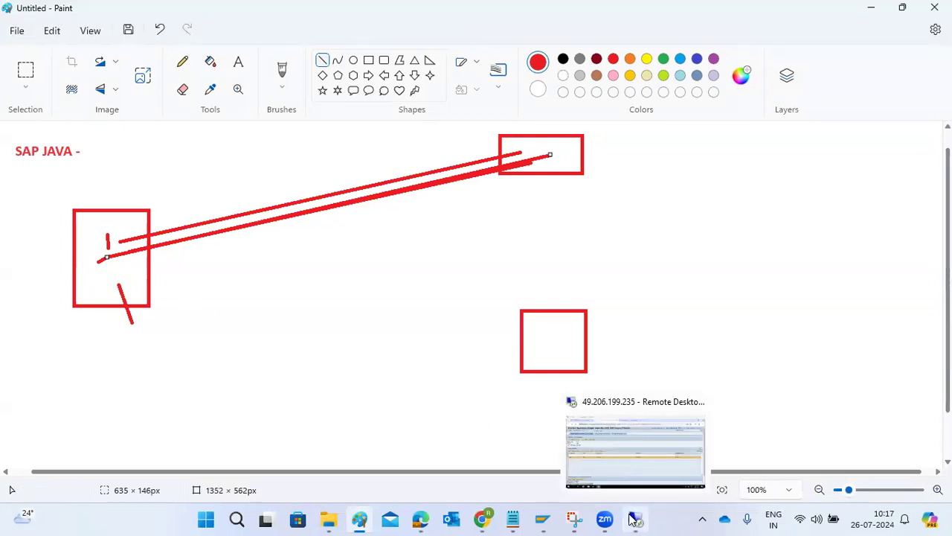
left_click(622, 465)
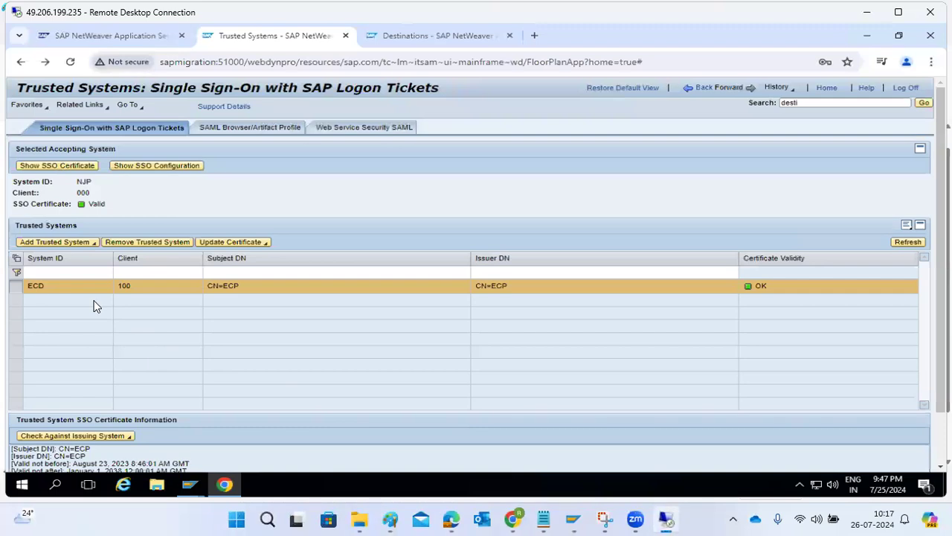
Step: Open the SSL configuration, check the sapmigration host name in the URL, then edit and add an access point
left_click(703, 88)
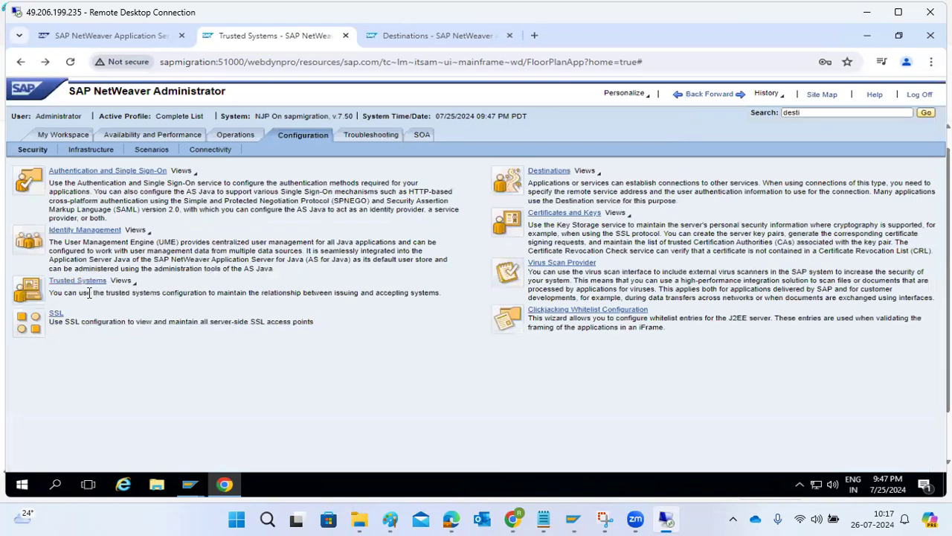
left_click(56, 315)
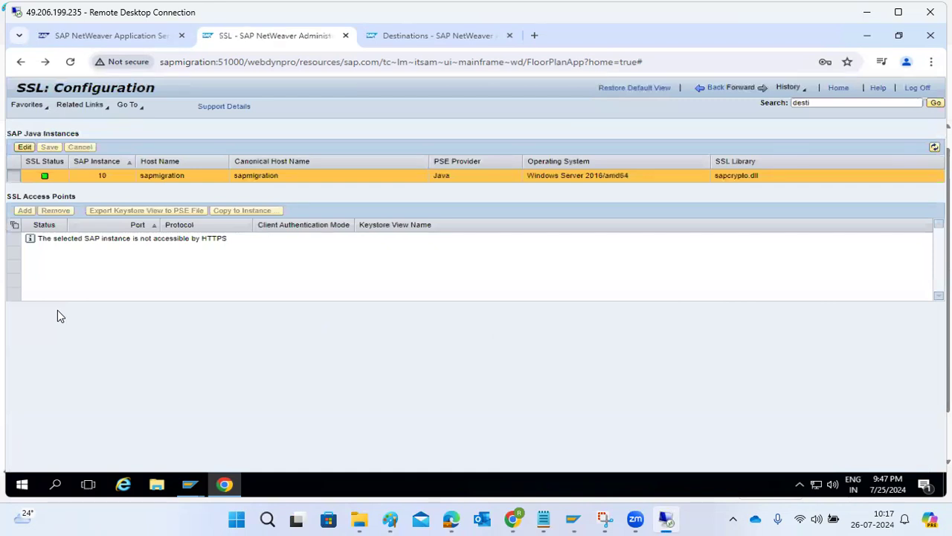
left_click(244, 63)
double_click(188, 64)
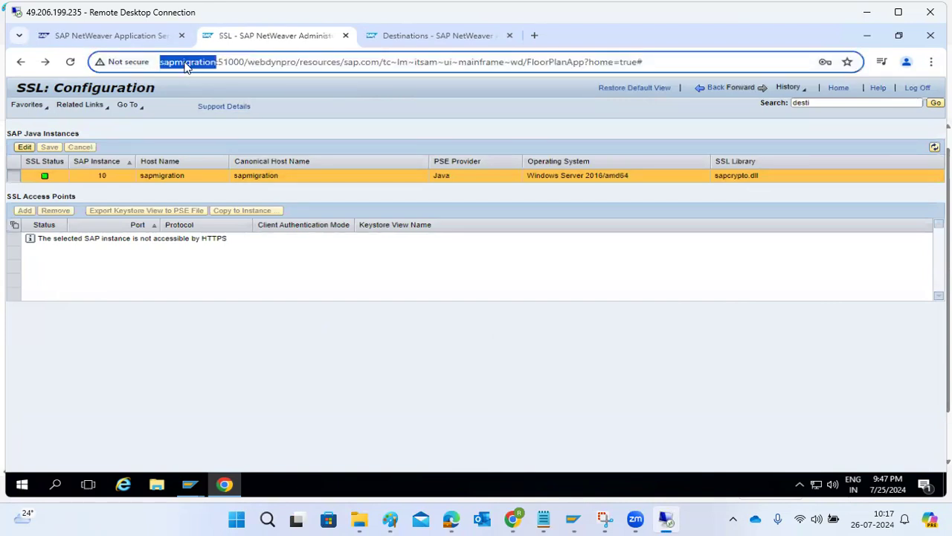
left_click(162, 63)
left_click_drag(191, 64, 239, 63)
left_click(34, 143)
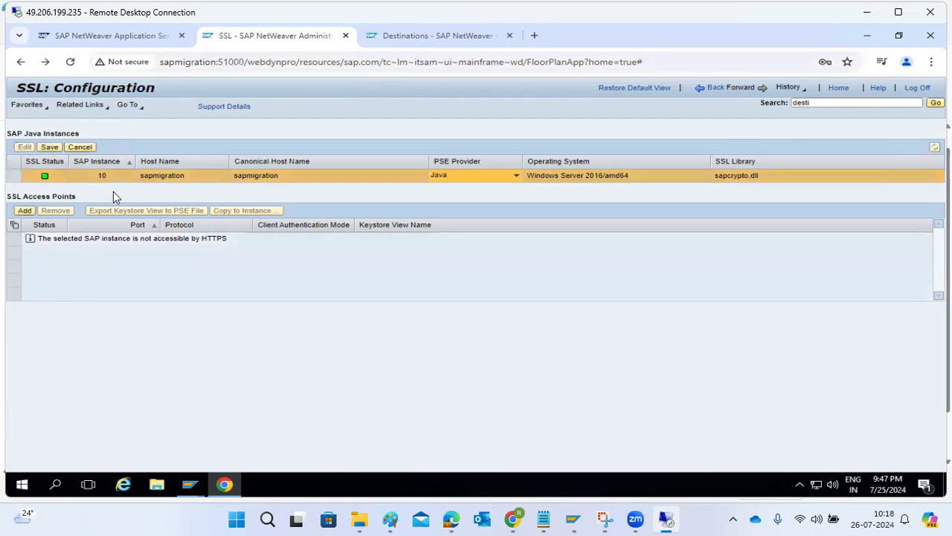
left_click(26, 211)
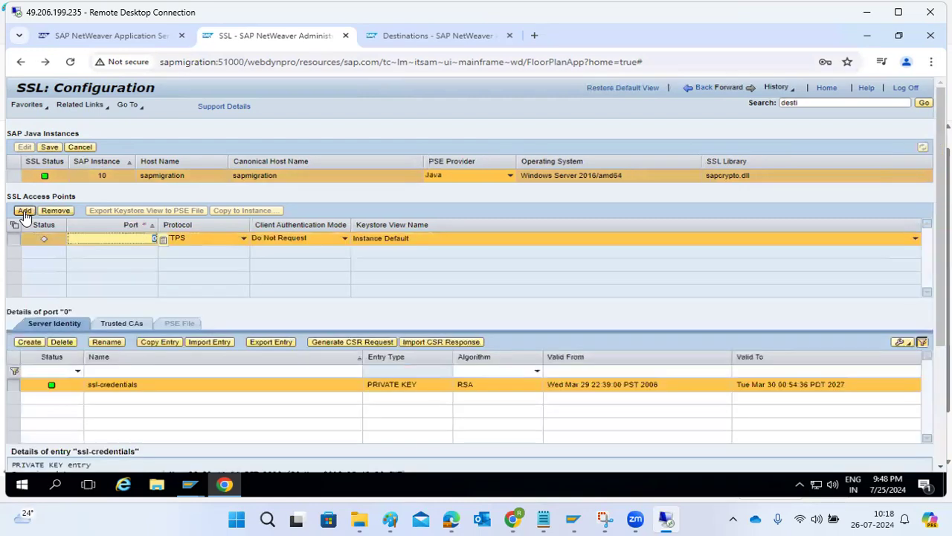
Step: Set the HTTPS access point to port 44310 with Do Not Request, save, and restart later
left_click(106, 236)
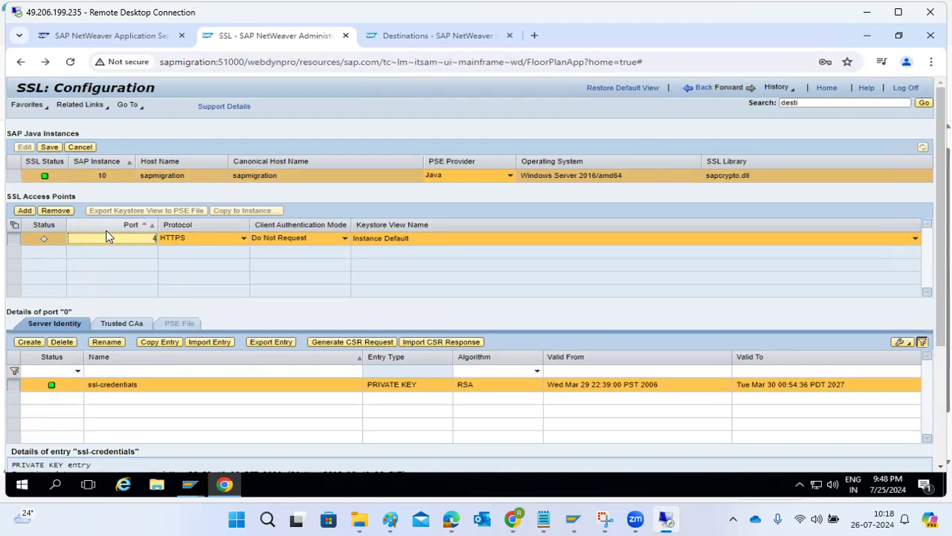
type("10")
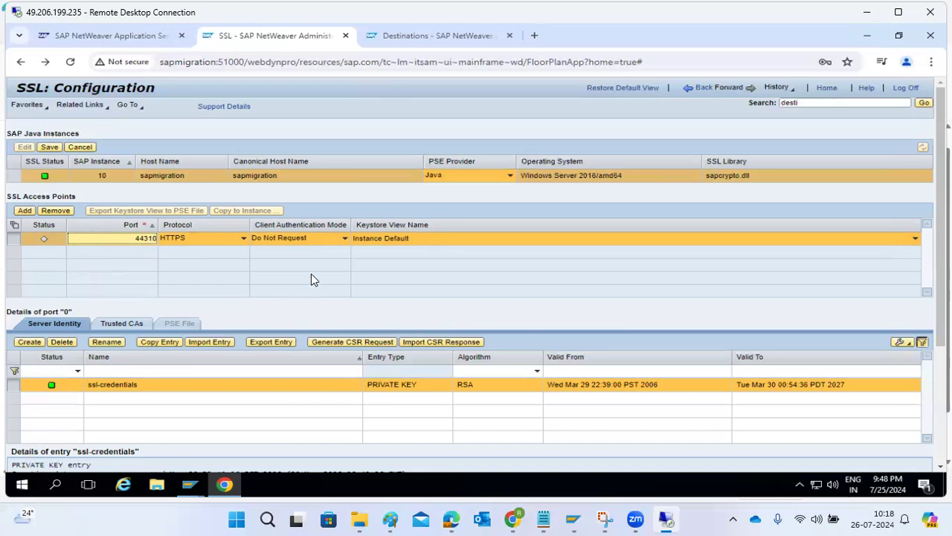
left_click(340, 238)
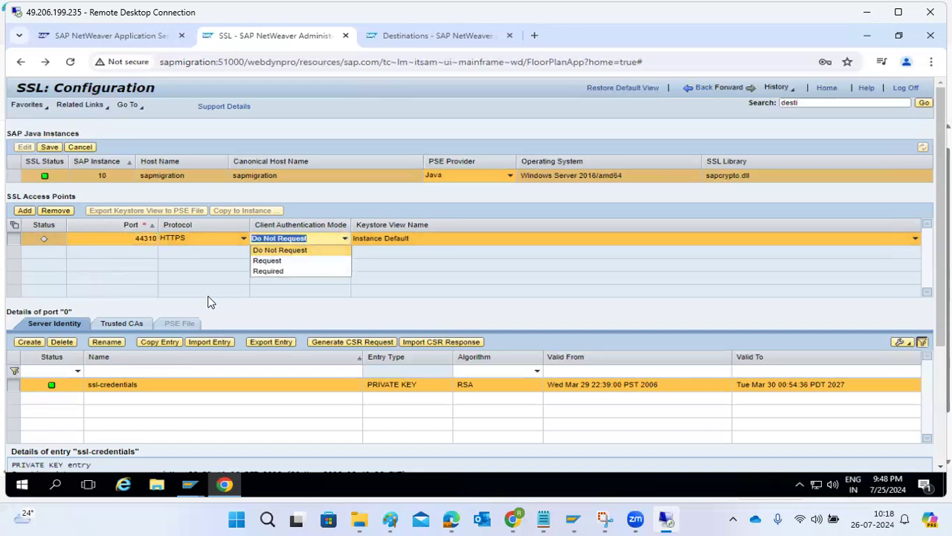
left_click(187, 285)
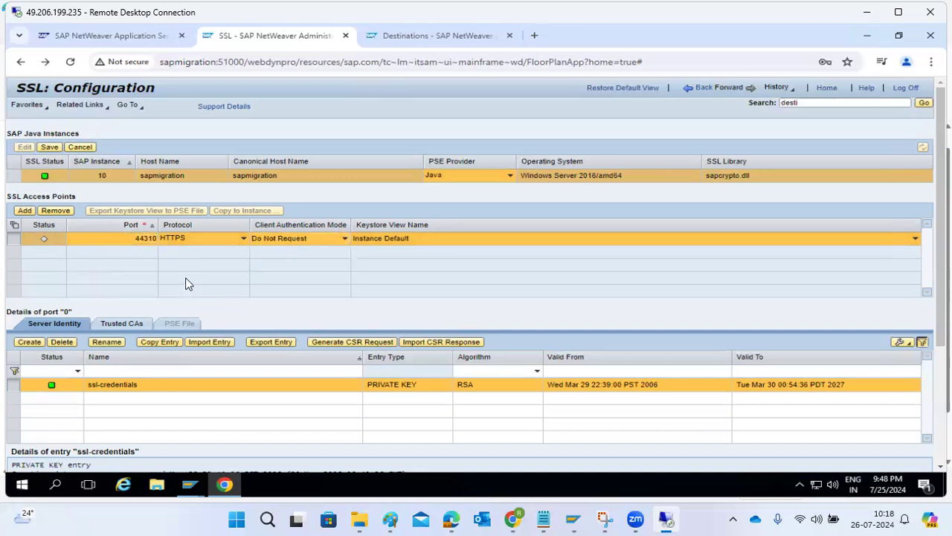
left_click(49, 148)
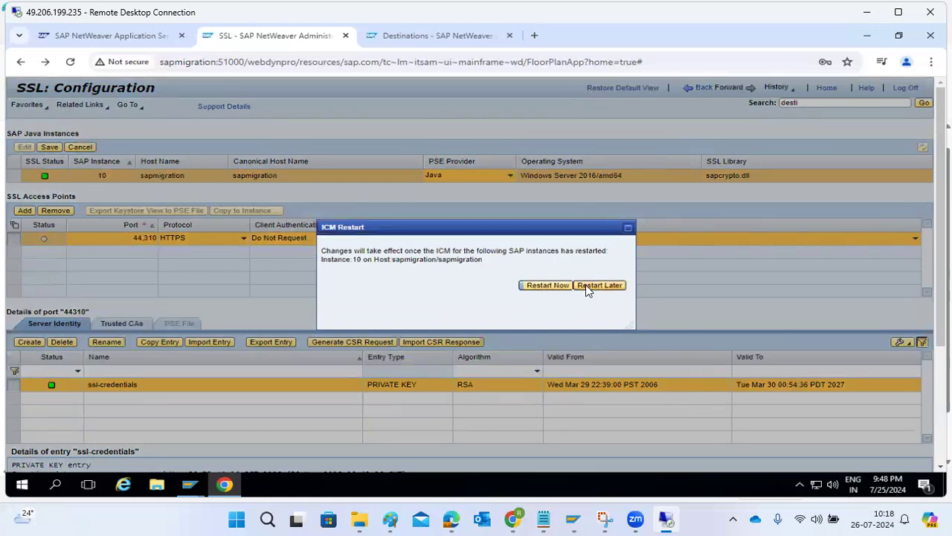
left_click(599, 286)
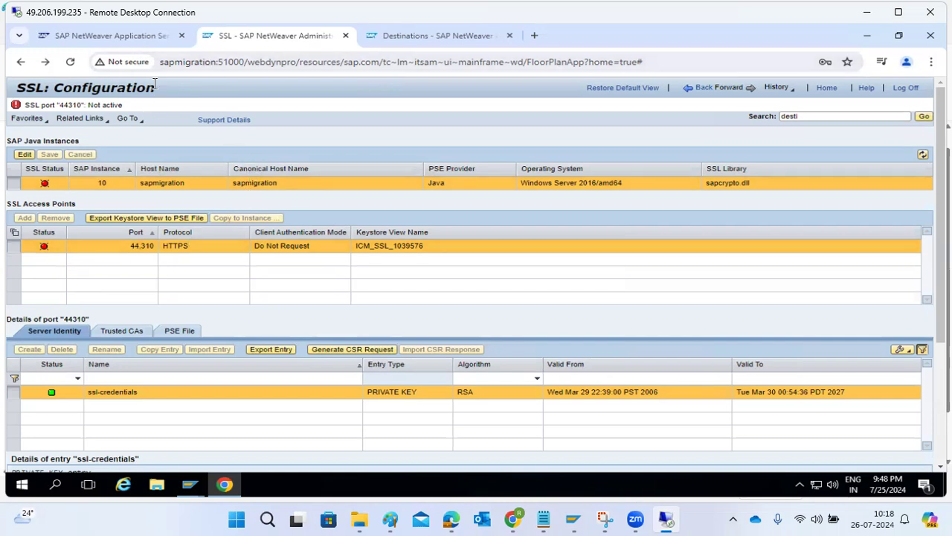
Step: Inspect the address's host and port and the site's connection security info, then go Back
left_click_drag(174, 62, 244, 62)
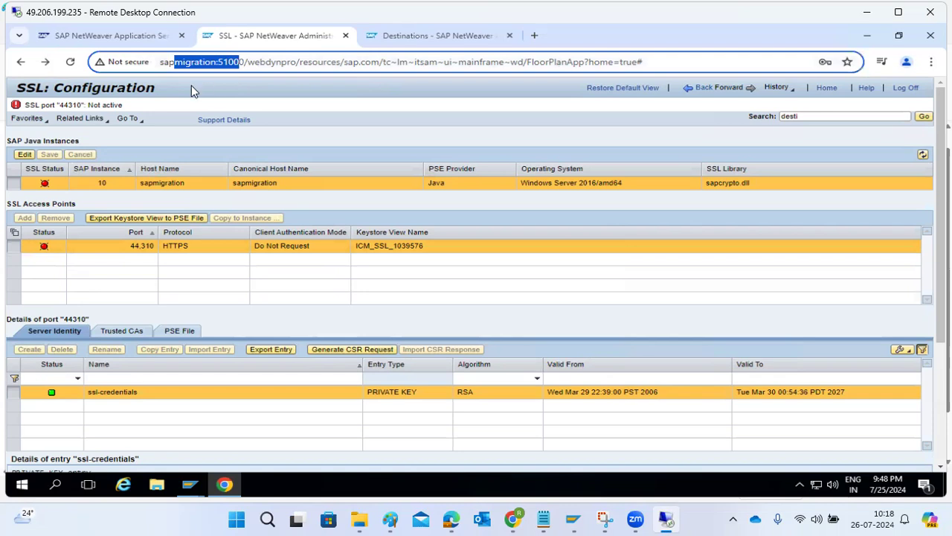
left_click(128, 62)
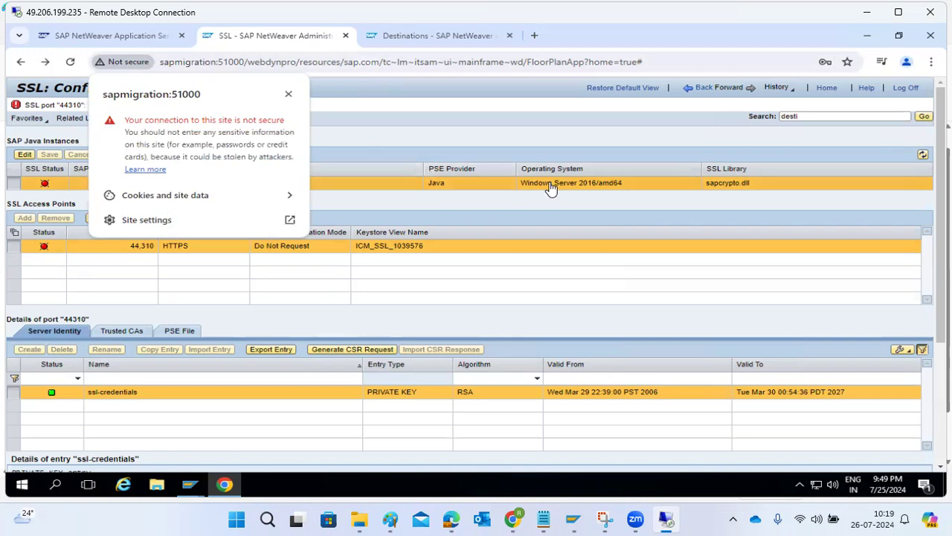
left_click(373, 206)
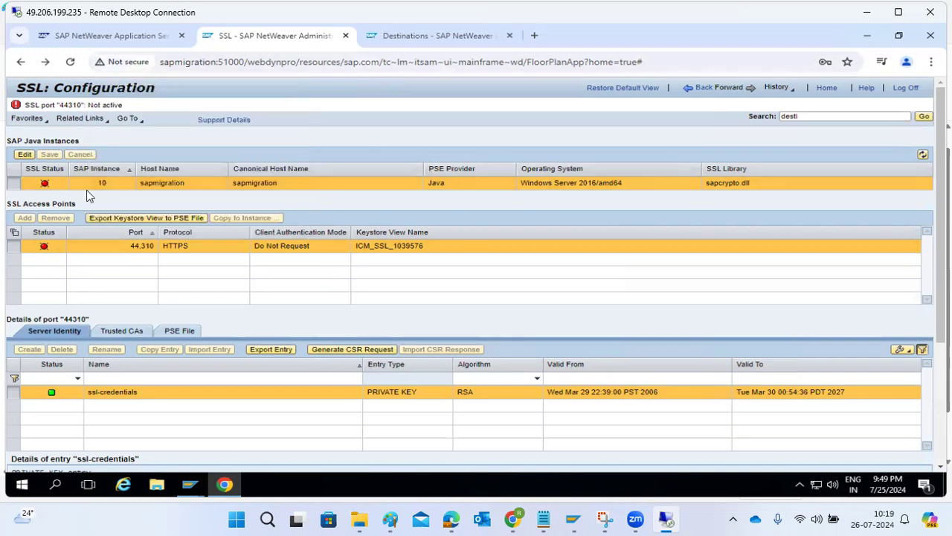
left_click(692, 89)
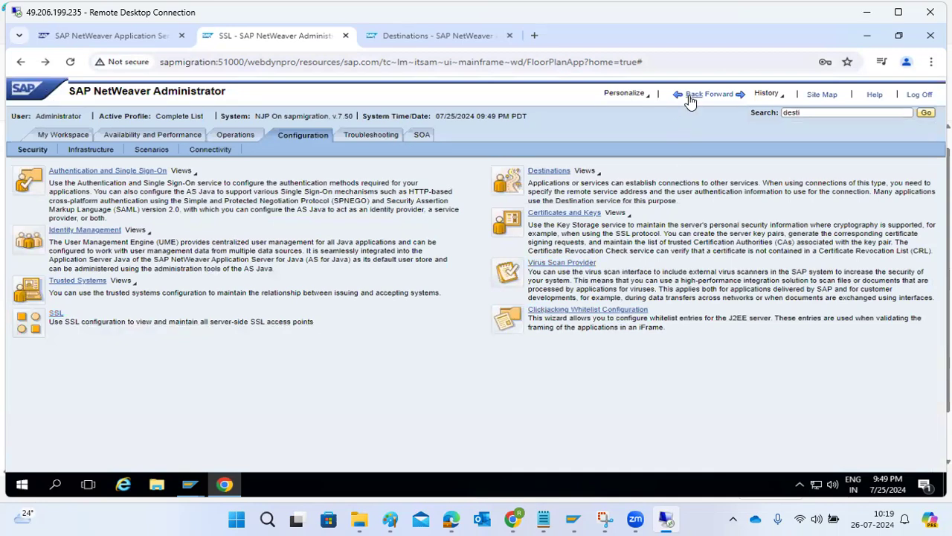
Step: Switch to the infrastructure services and open the JCo RFC Provider destinations
left_click(75, 151)
left_click(42, 153)
left_click(72, 150)
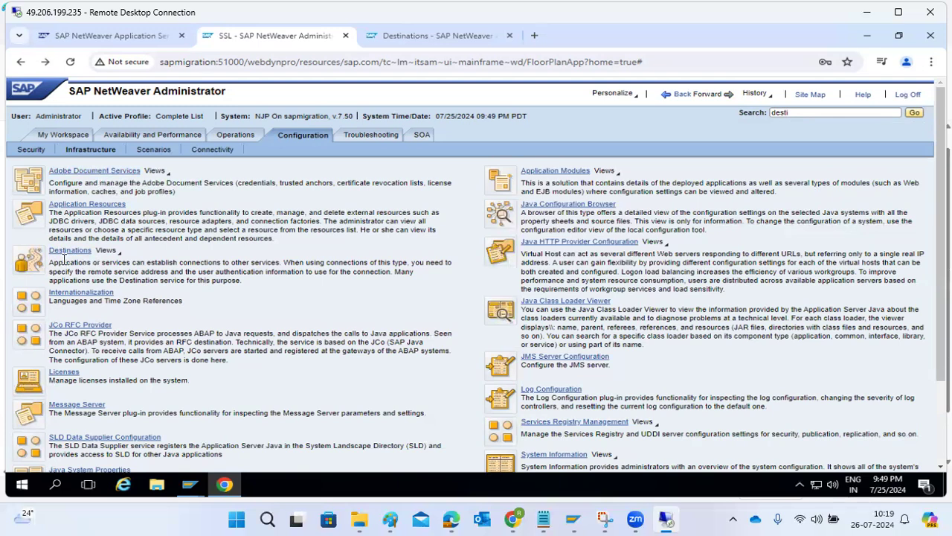
left_click_drag(67, 333, 259, 333)
left_click(75, 327)
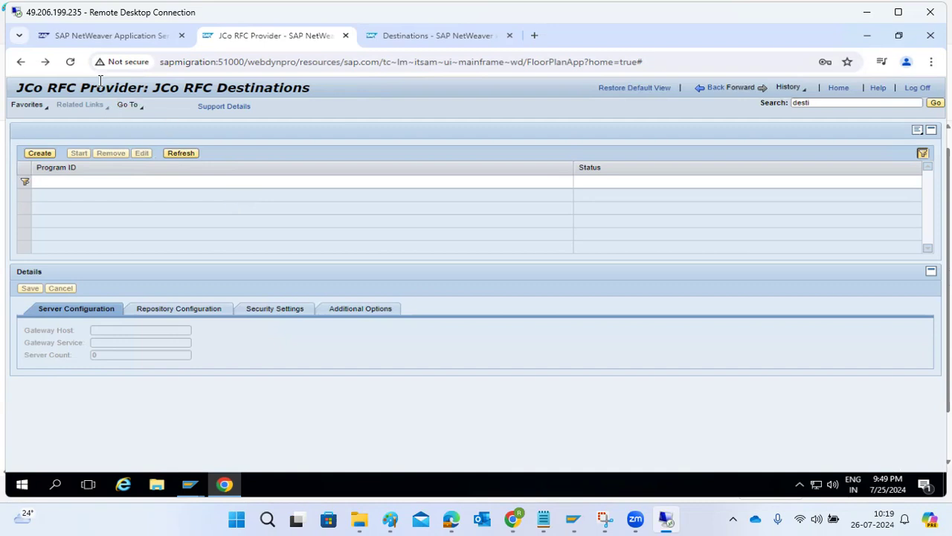
Step: Start a new JCo RFC destination, cancel it, and go Back to the Configuration overview
left_click_drag(82, 87, 149, 89)
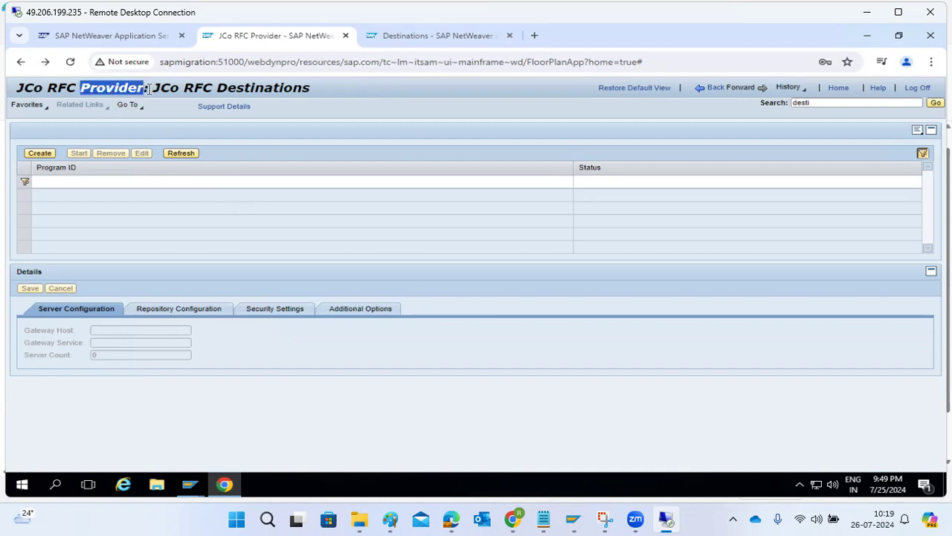
left_click(37, 153)
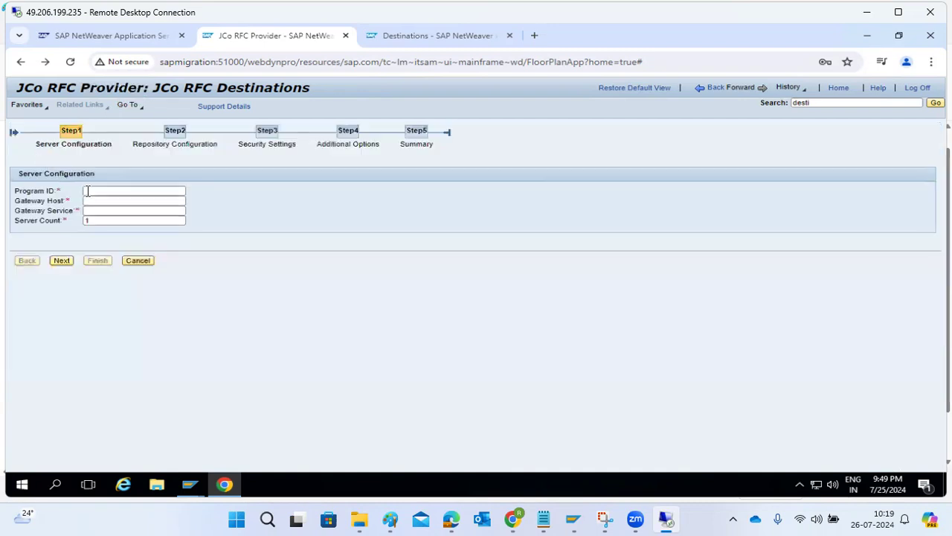
left_click(134, 261)
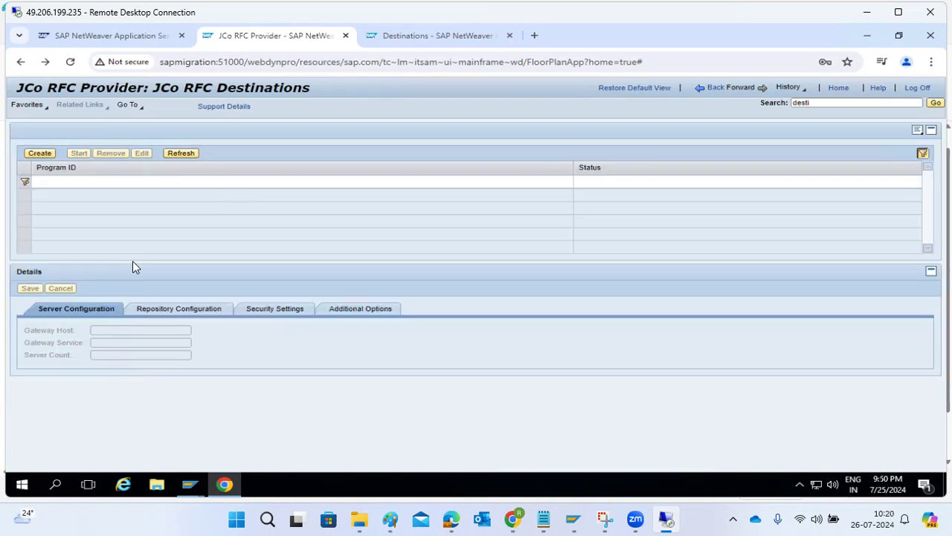
left_click(712, 88)
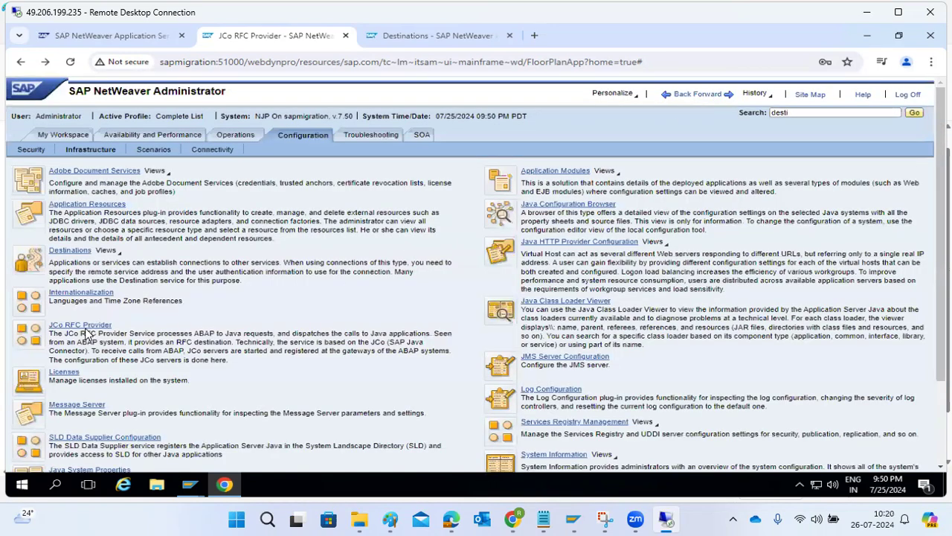
left_click(64, 372)
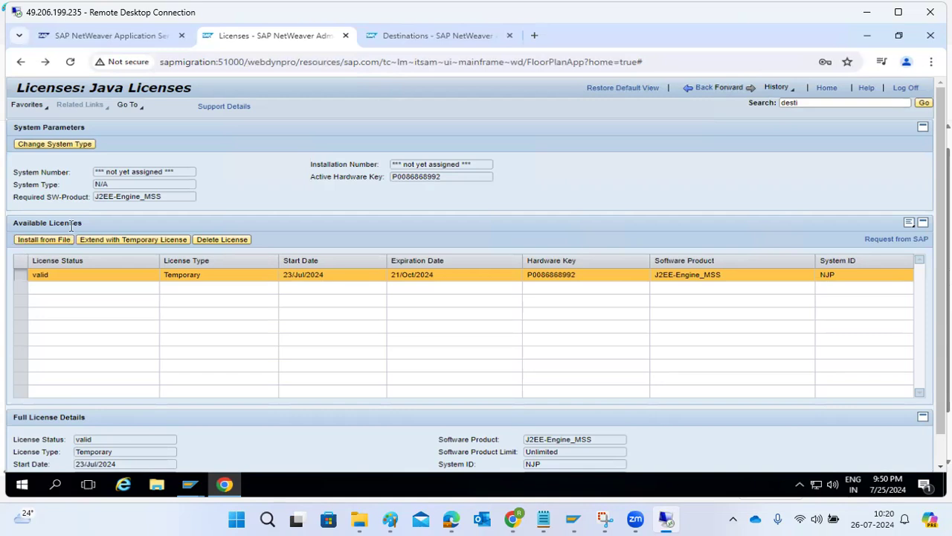
left_click(703, 91)
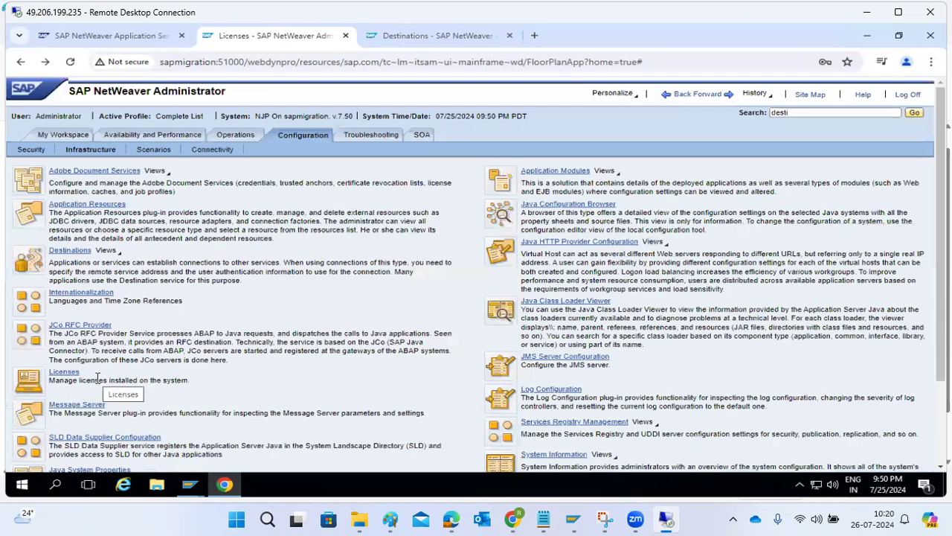
scroll(97, 379, "down", 3)
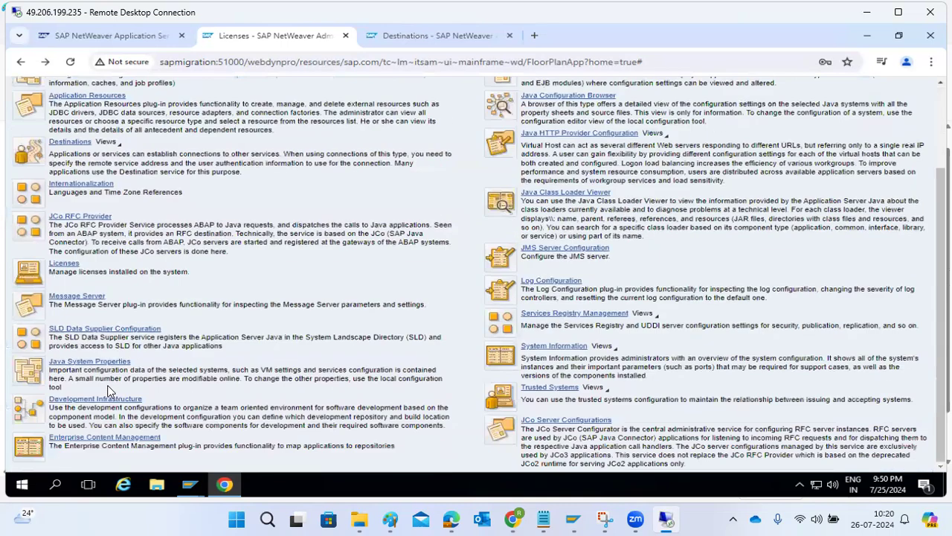
left_click(94, 330)
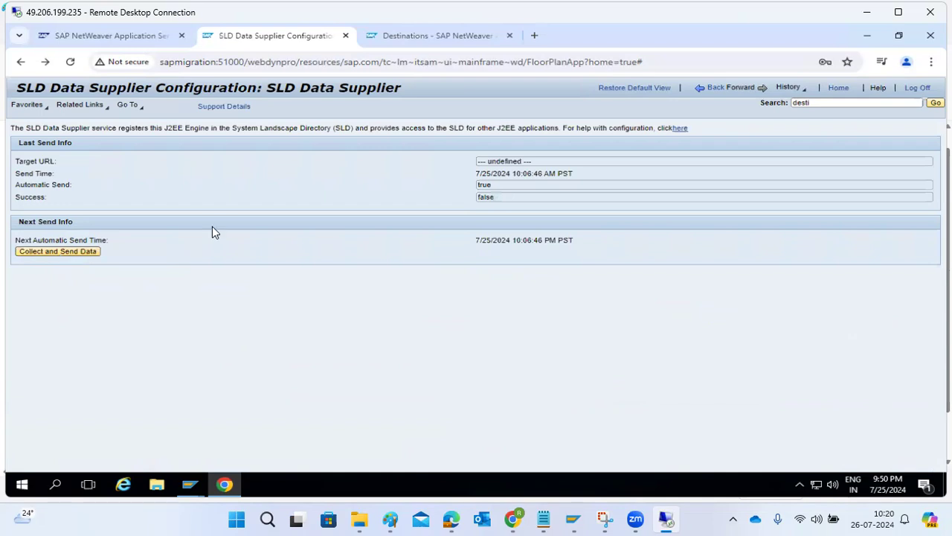
left_click(715, 88)
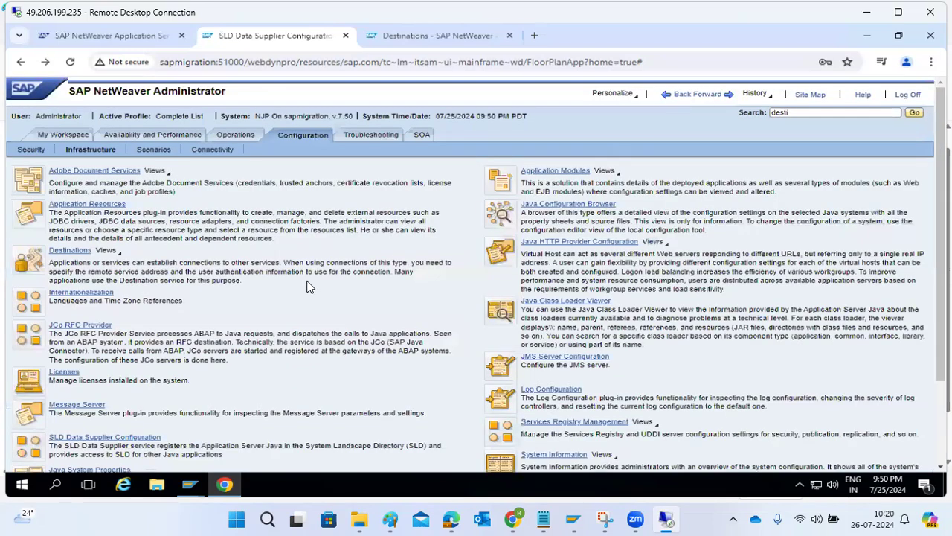
scroll(106, 387, "down", 1)
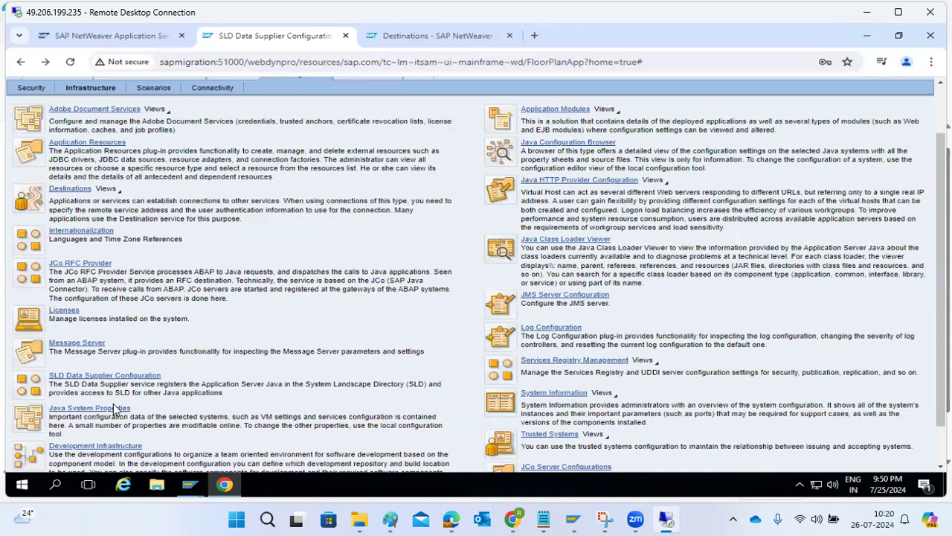
scroll(111, 408, "down", 1)
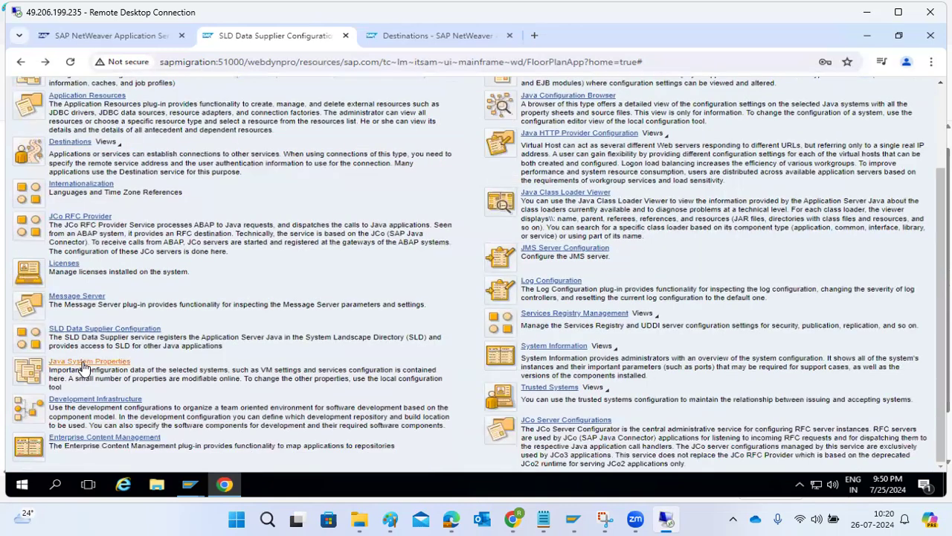
left_click(84, 367)
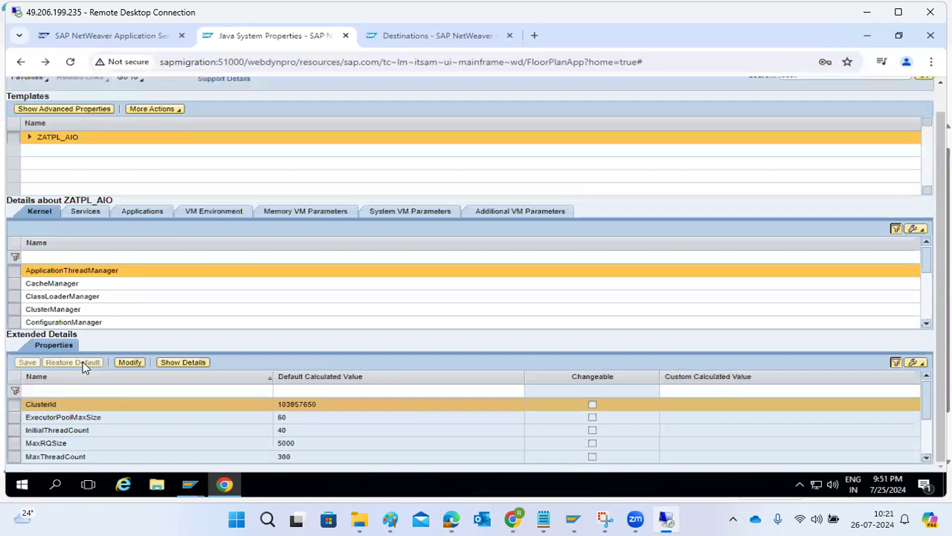
scroll(300, 237, "up", 1)
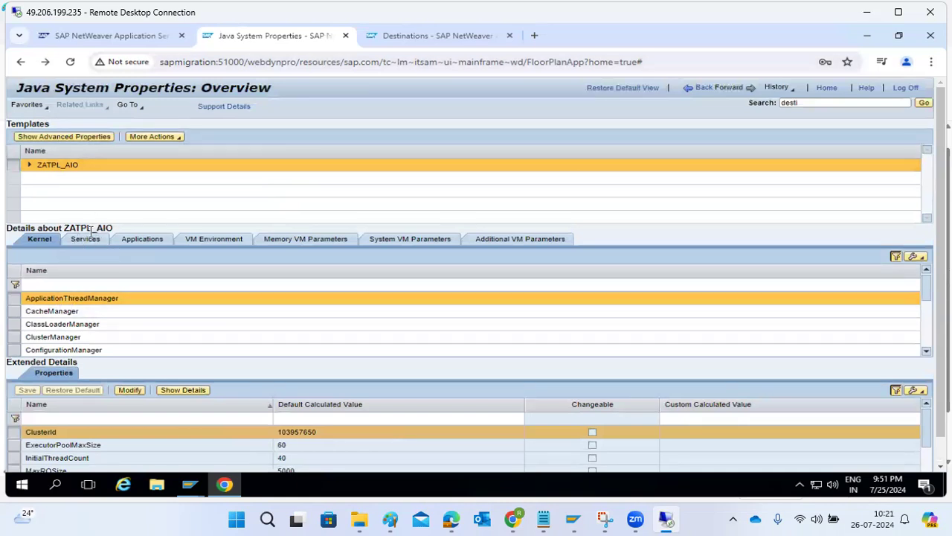
left_click(147, 241)
left_click(321, 243)
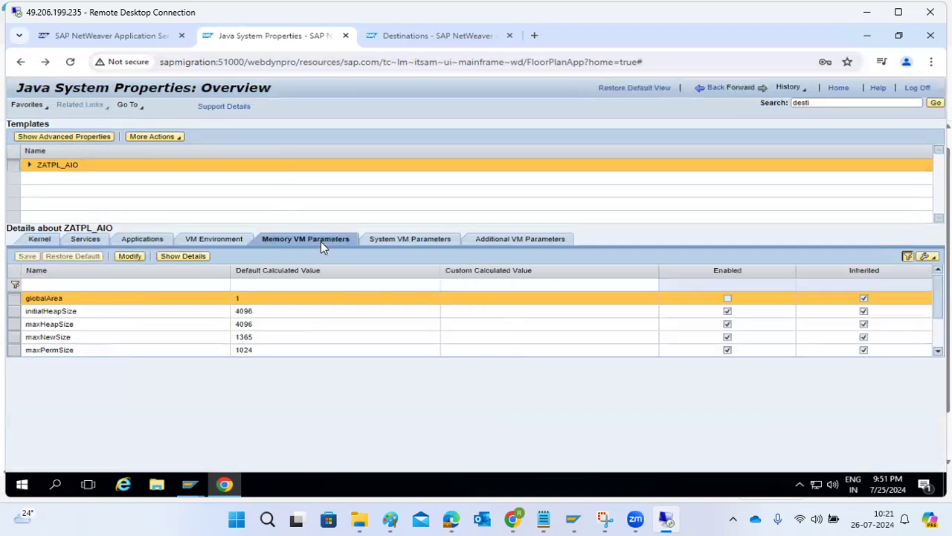
left_click(444, 238)
left_click(491, 242)
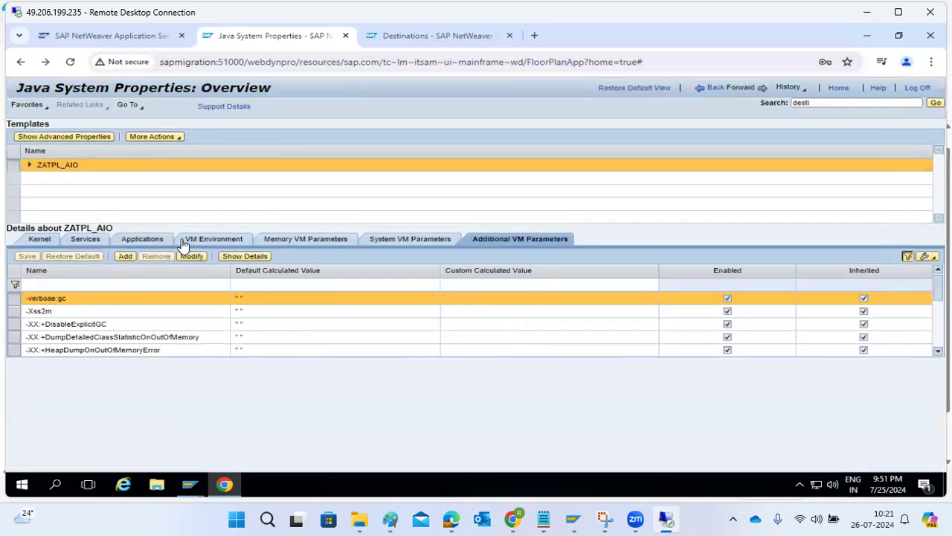
left_click(159, 244)
left_click(89, 246)
left_click(38, 238)
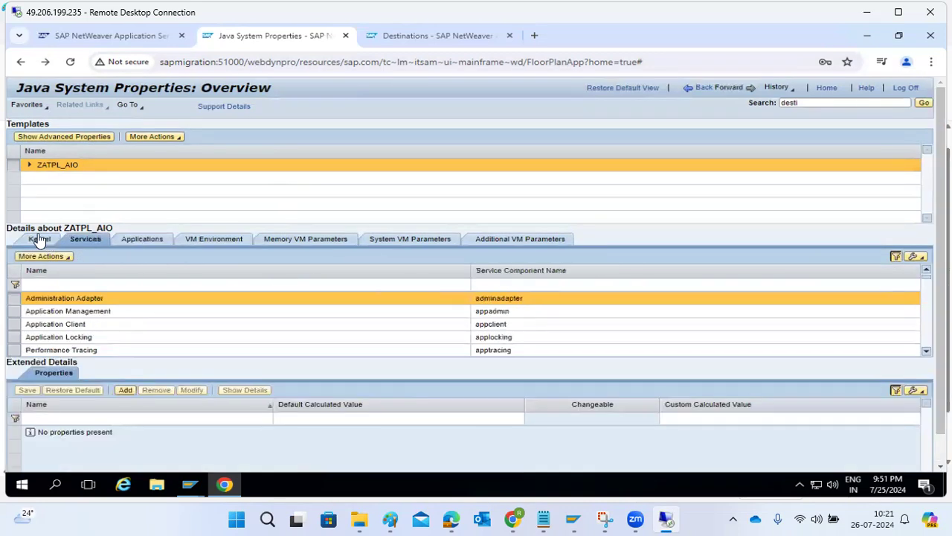
left_click(700, 88)
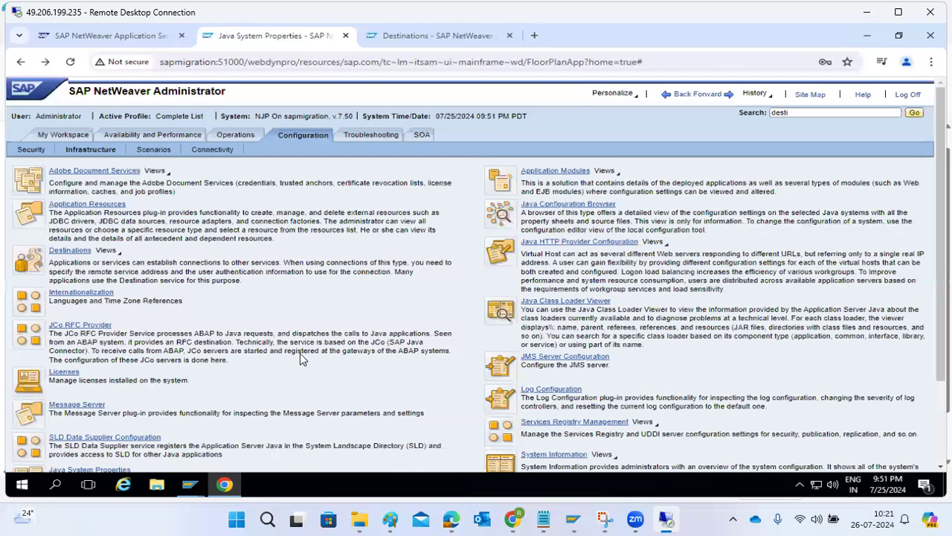
Step: Scroll the Configuration page and open Scenarios, briefly checking the Connectivity services in between
scroll(163, 381, "down", 1)
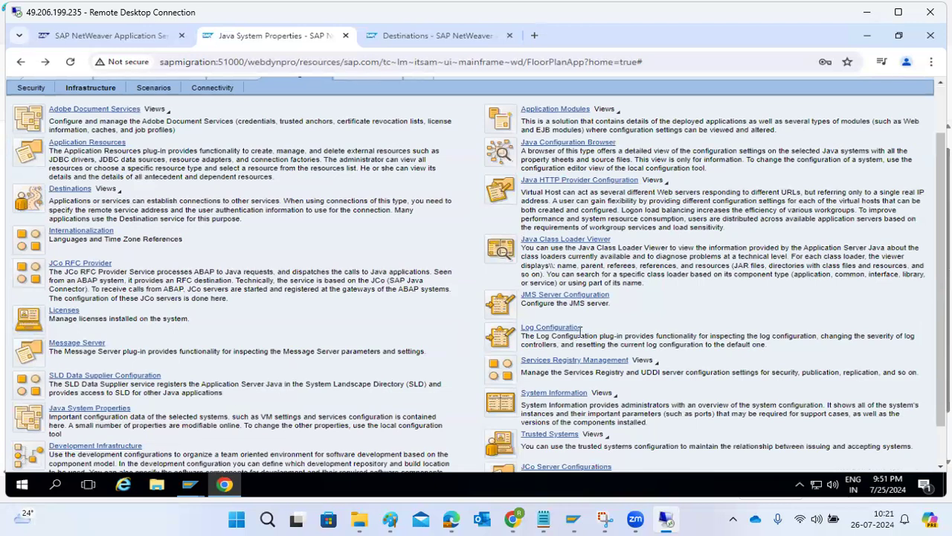
scroll(603, 322, "up", 1)
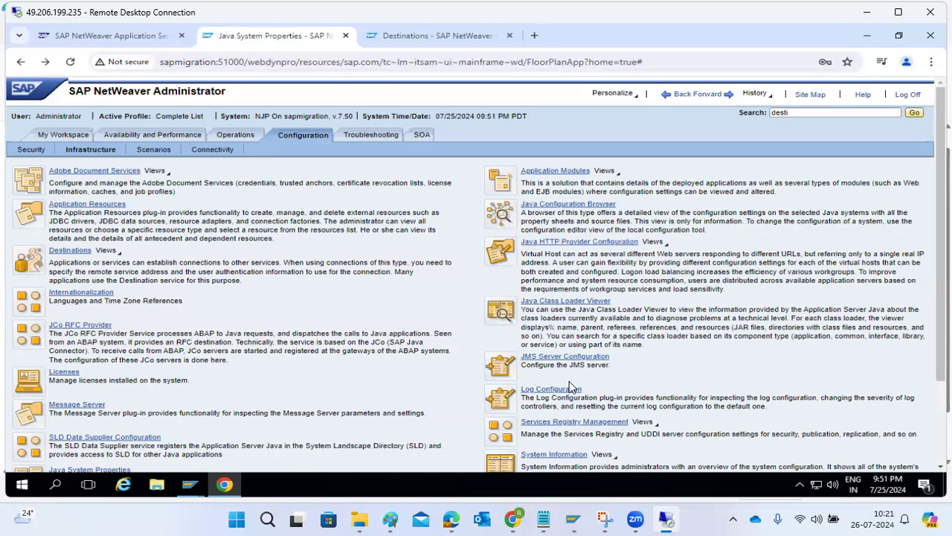
scroll(587, 394, "down", 2)
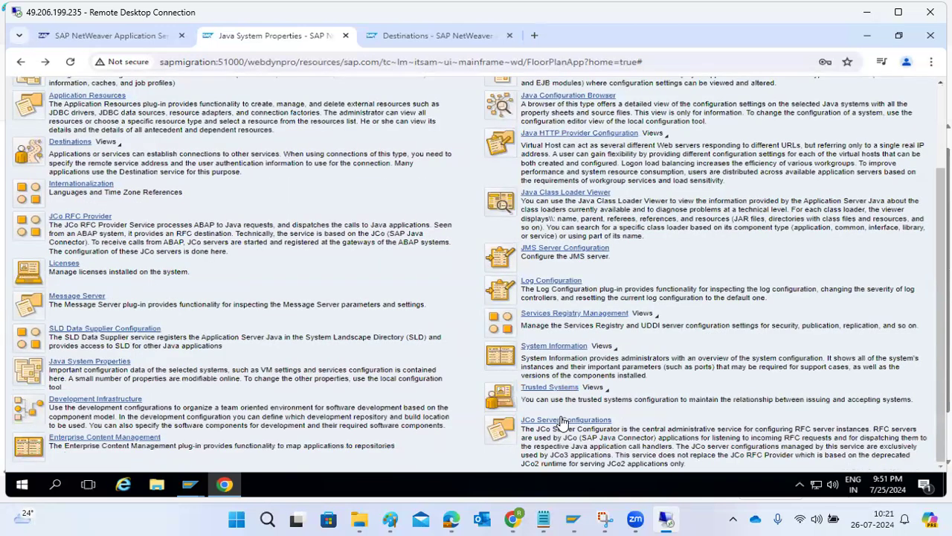
scroll(564, 422, "up", 2)
left_click(155, 151)
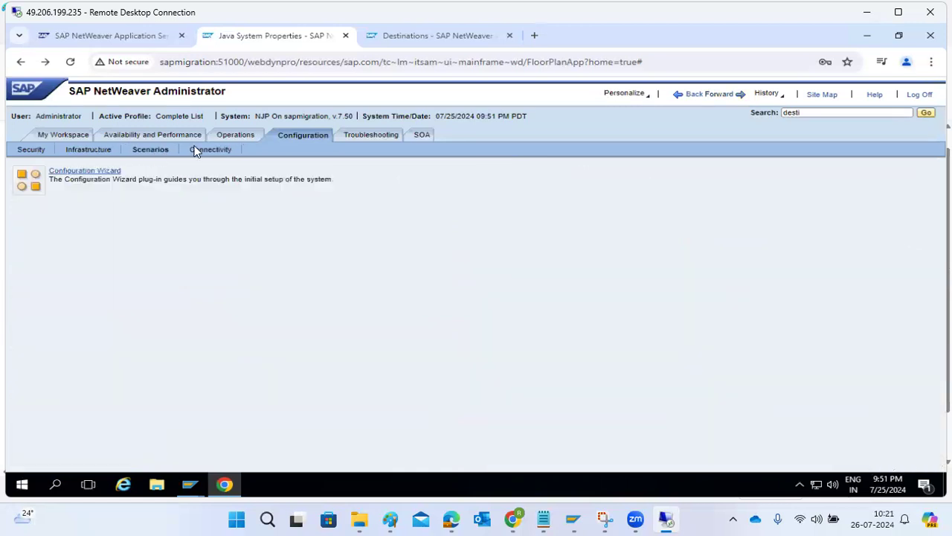
left_click(207, 152)
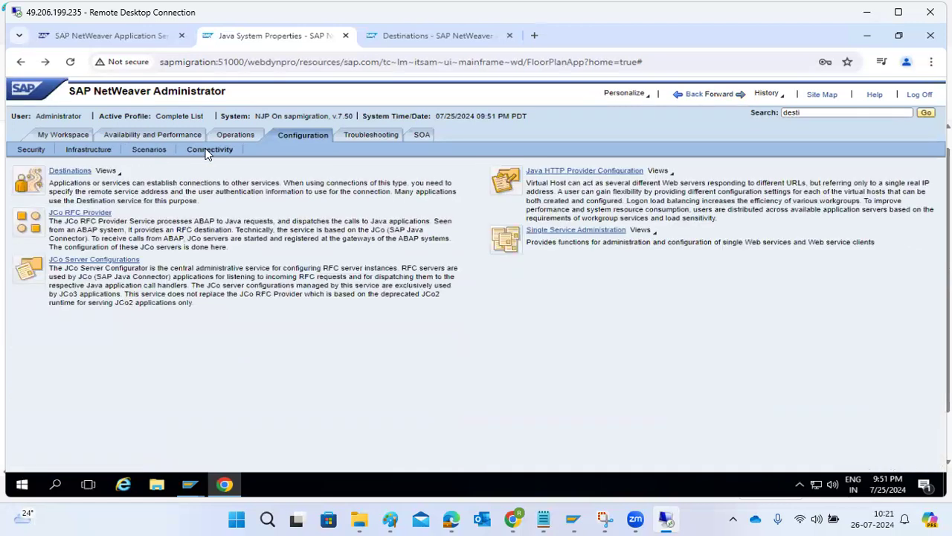
left_click(157, 151)
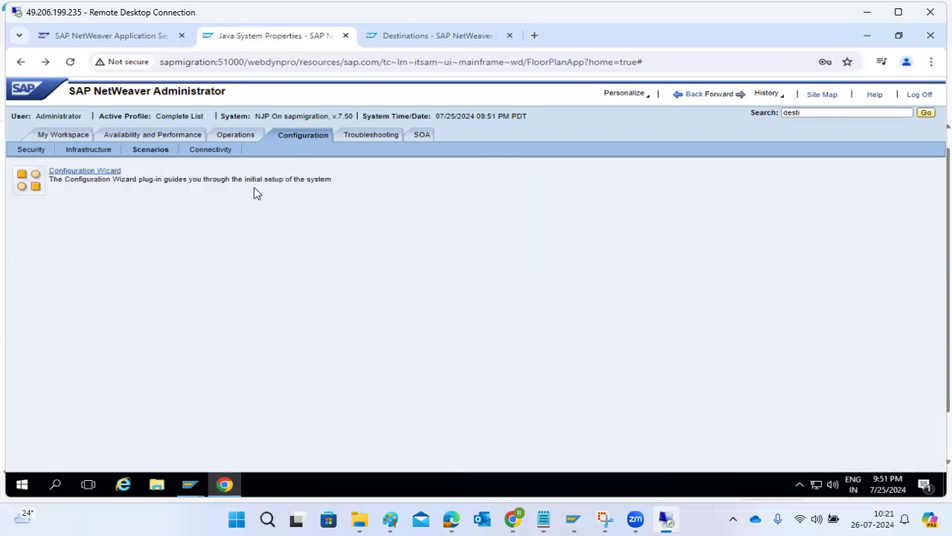
Step: In the Configuration Wizard's functional units, select Adobe Document Services and enable it automatically
left_click(85, 172)
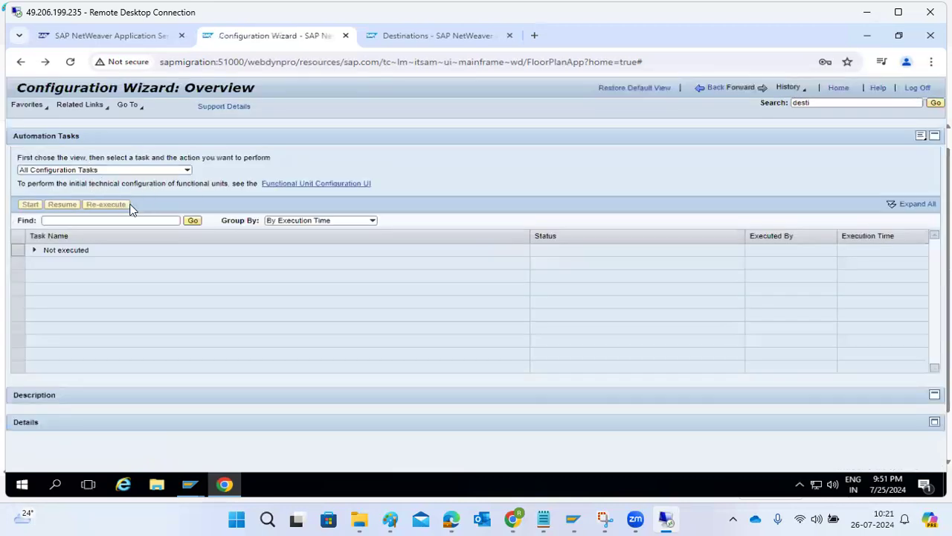
left_click(280, 184)
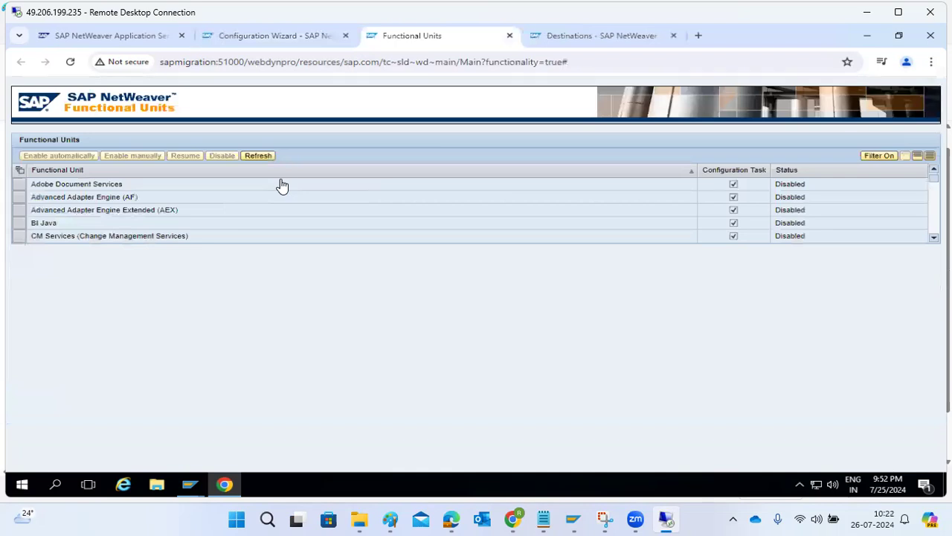
left_click(119, 214)
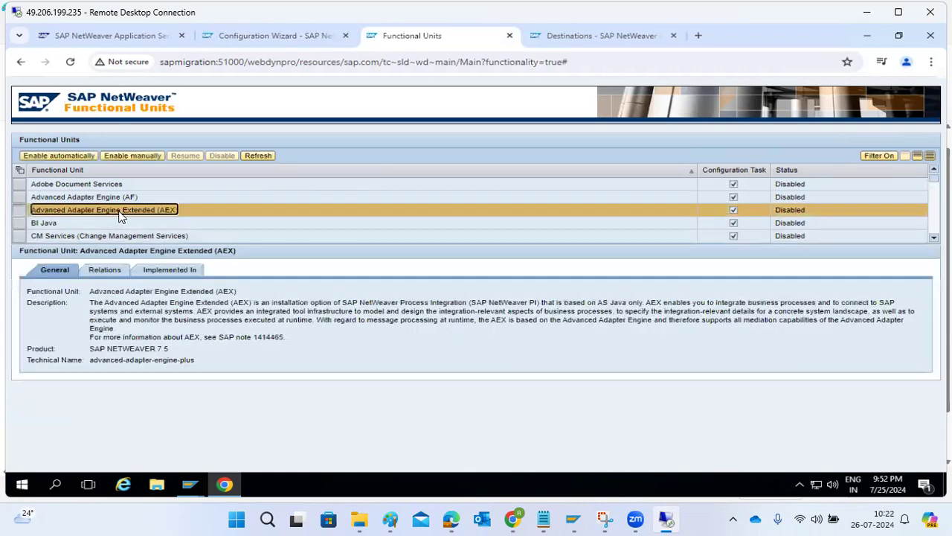
left_click(90, 183)
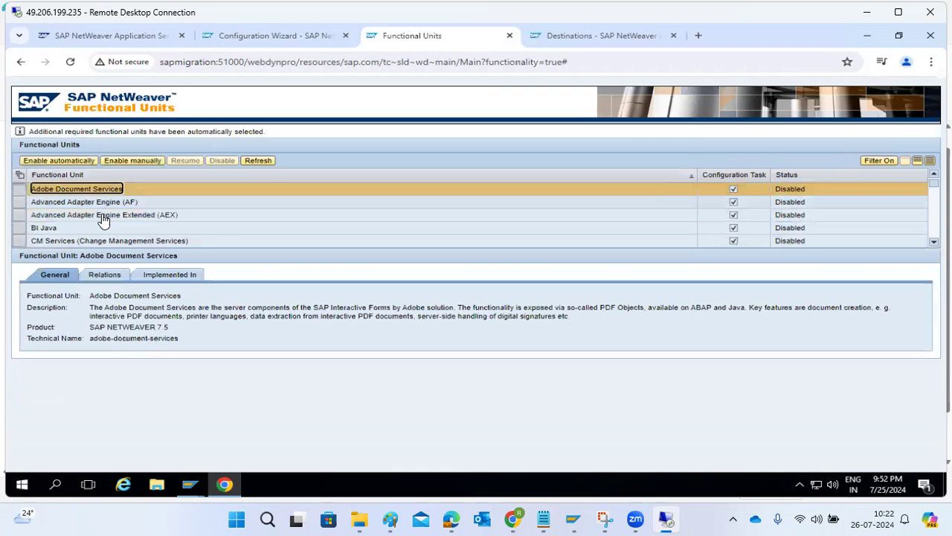
left_click(54, 161)
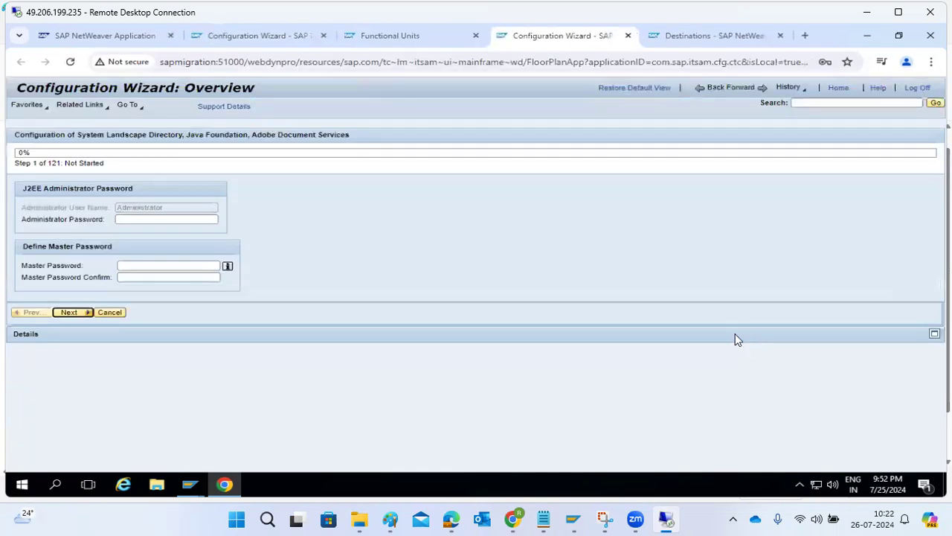
Step: Autofill the administrator password, enter and confirm the master password, and continue the wizard
left_click(128, 220)
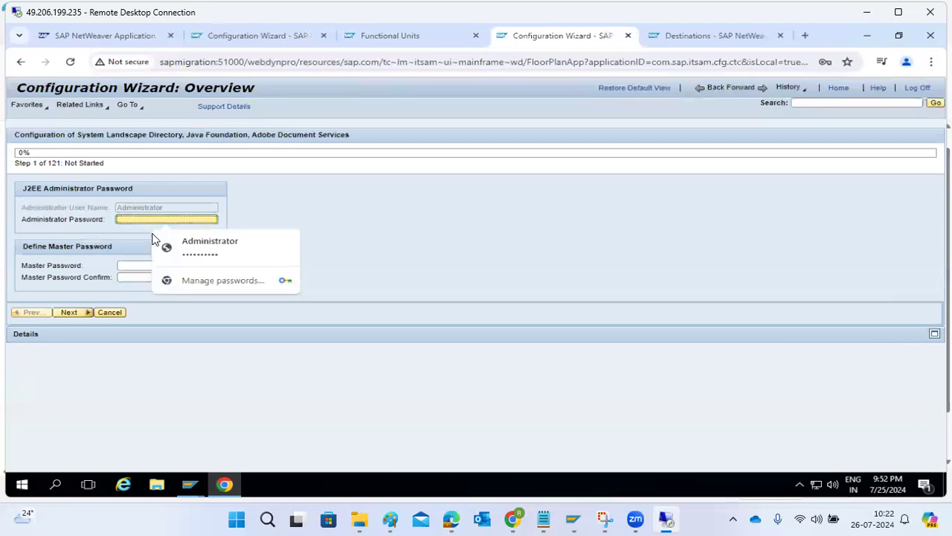
left_click(171, 240)
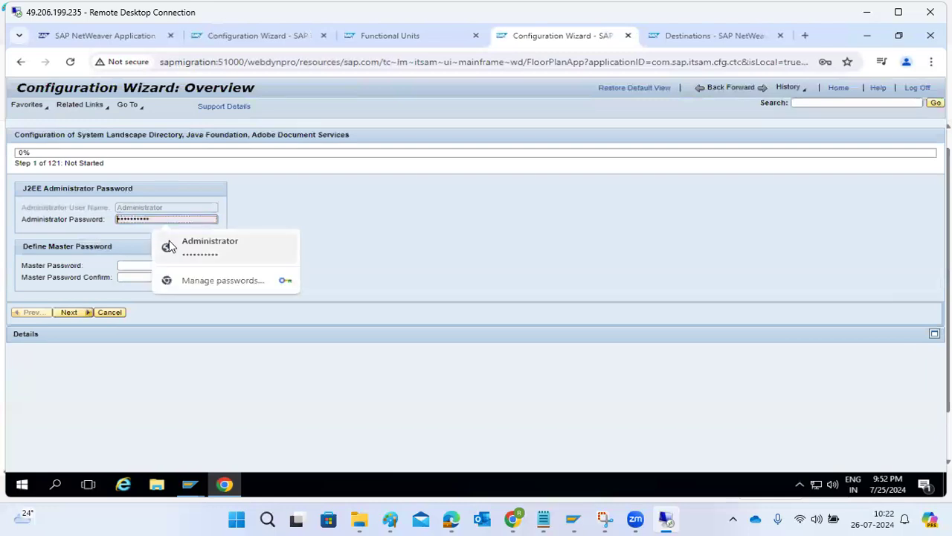
left_click(129, 268)
type("***")
type("••••")
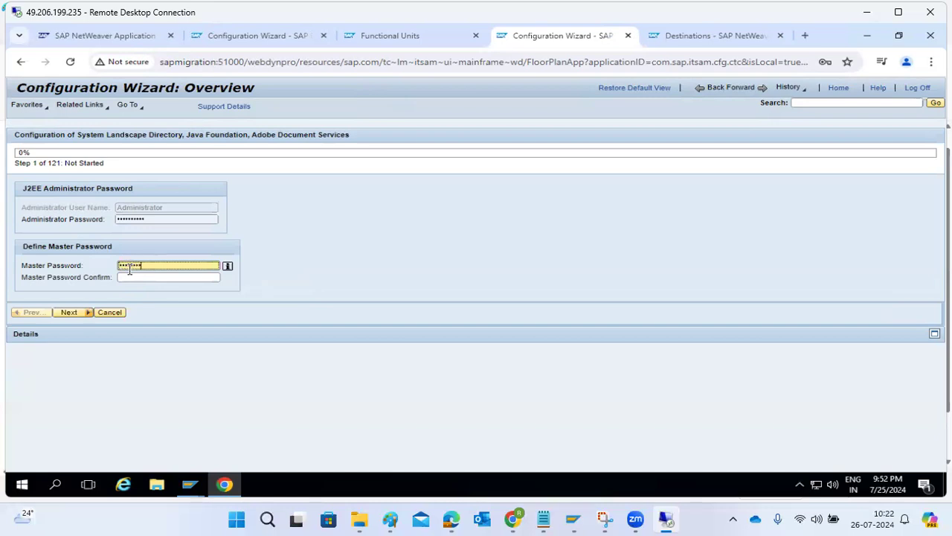
key("Tab")
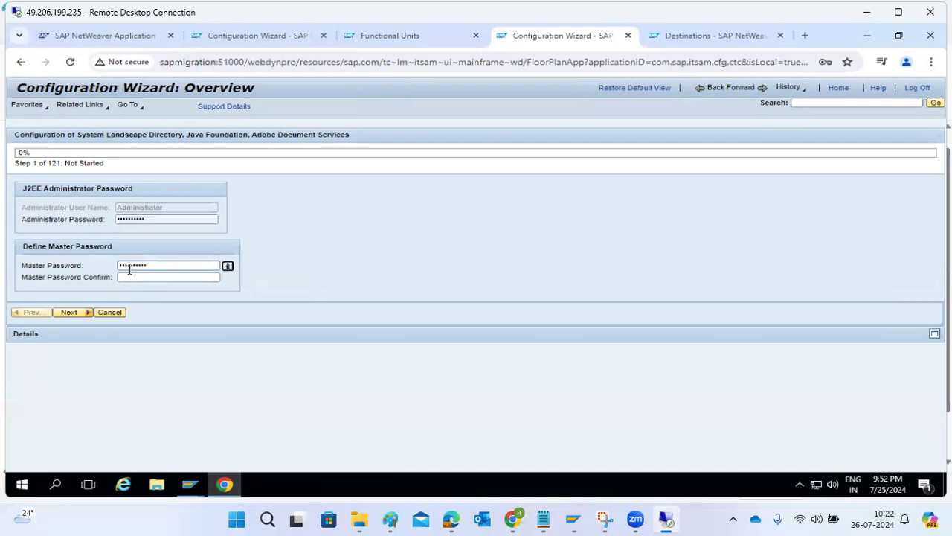
left_click(131, 278)
type("••••••••••")
left_click(68, 313)
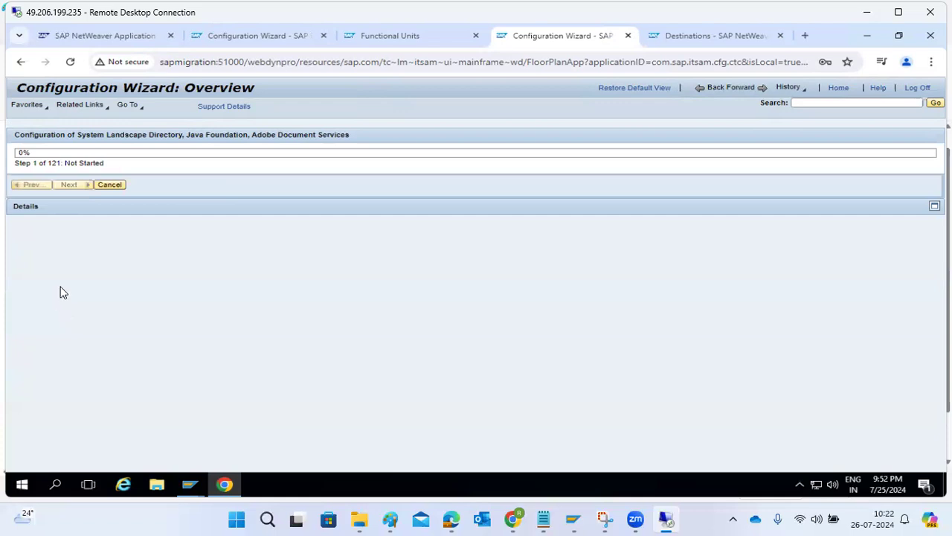
left_click(394, 35)
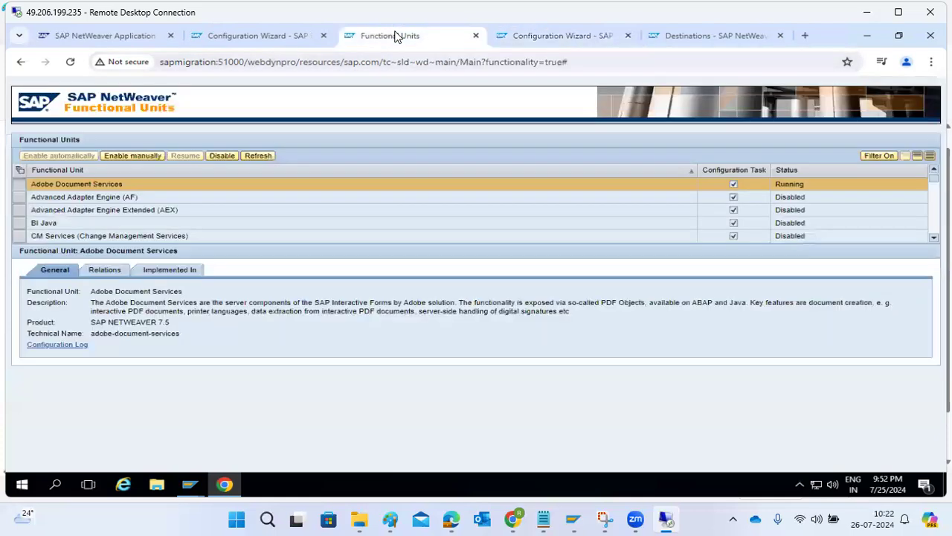
Step: Inspect the BI Java and AEX units on Functional Units, then return to the wizard at step 7
left_click(264, 39)
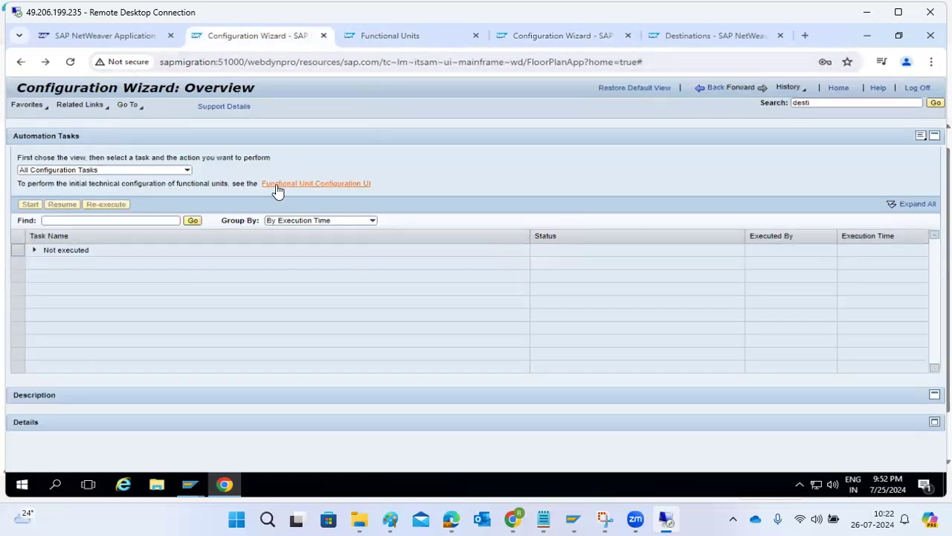
left_click(368, 37)
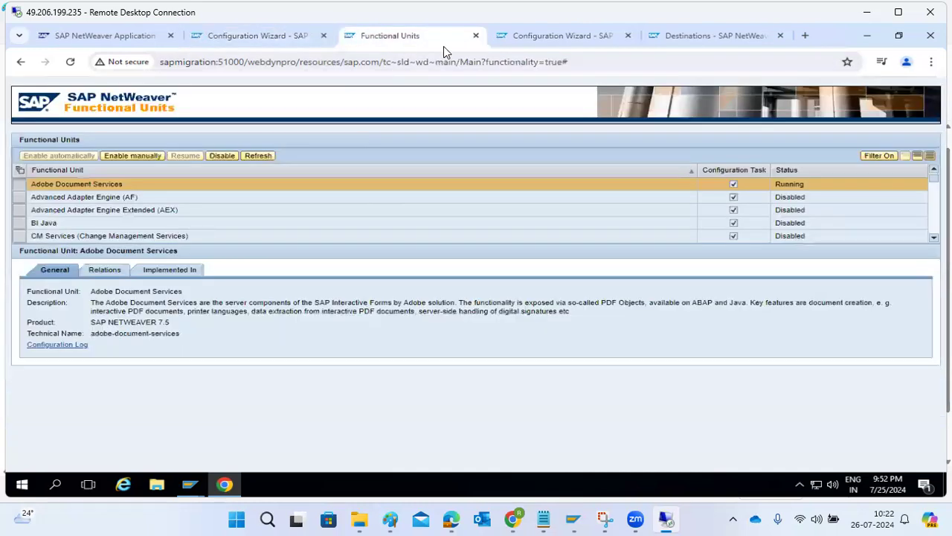
left_click(43, 223)
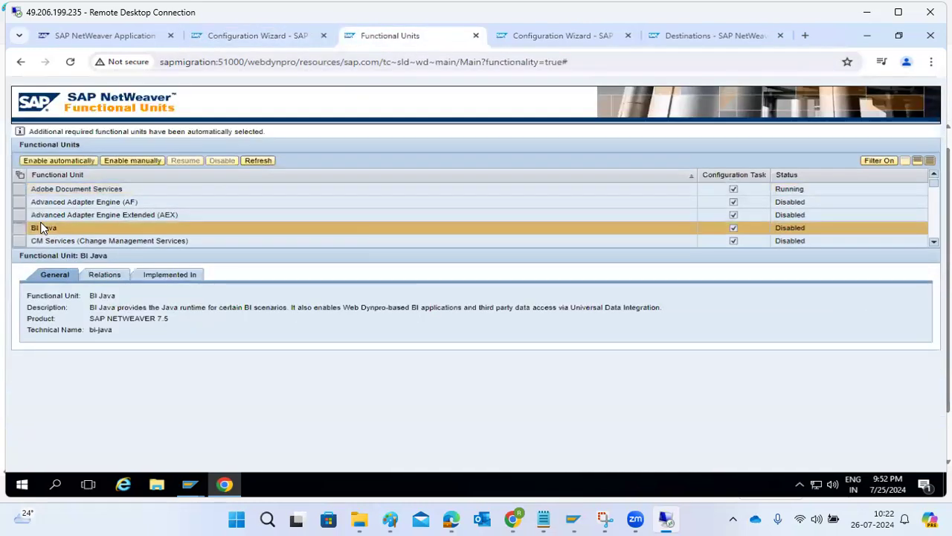
left_click(84, 215)
scroll(85, 214, "down", 1)
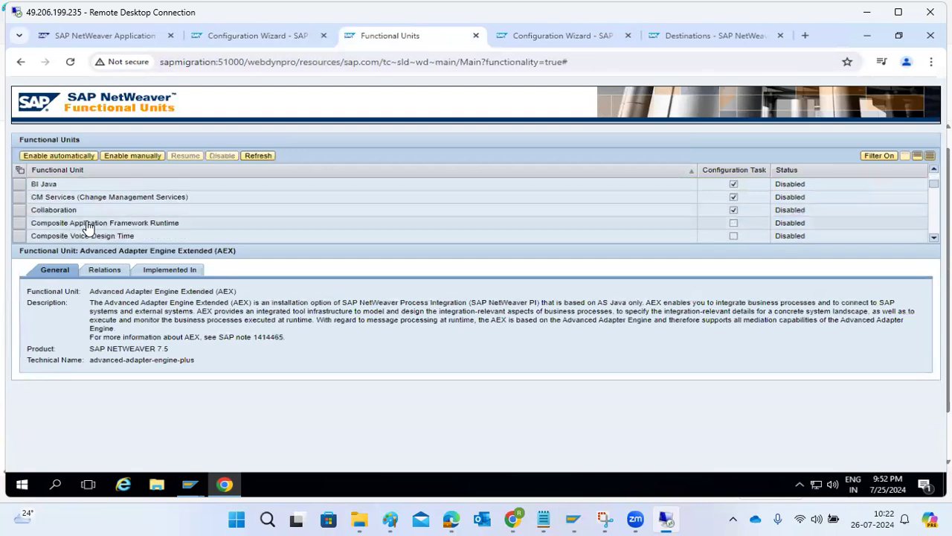
left_click(547, 43)
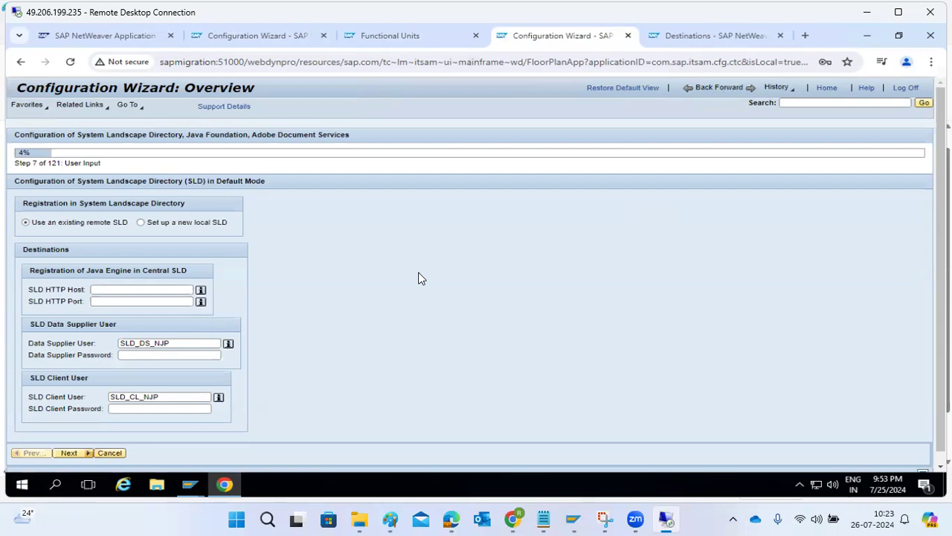
Step: Autofill the Data Supplier and SLD Client passwords, continue, and decline Chrome's password save
left_click(139, 355)
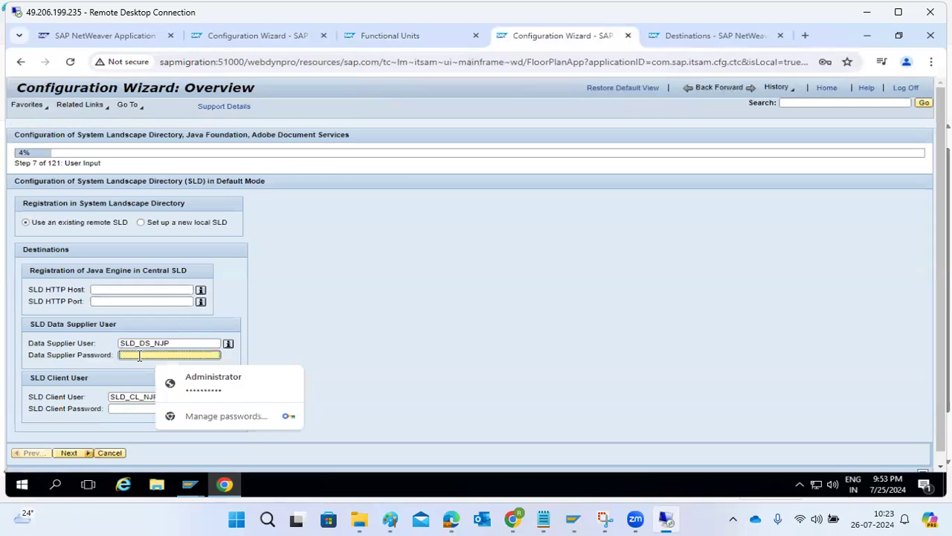
left_click(172, 379)
left_click(147, 407)
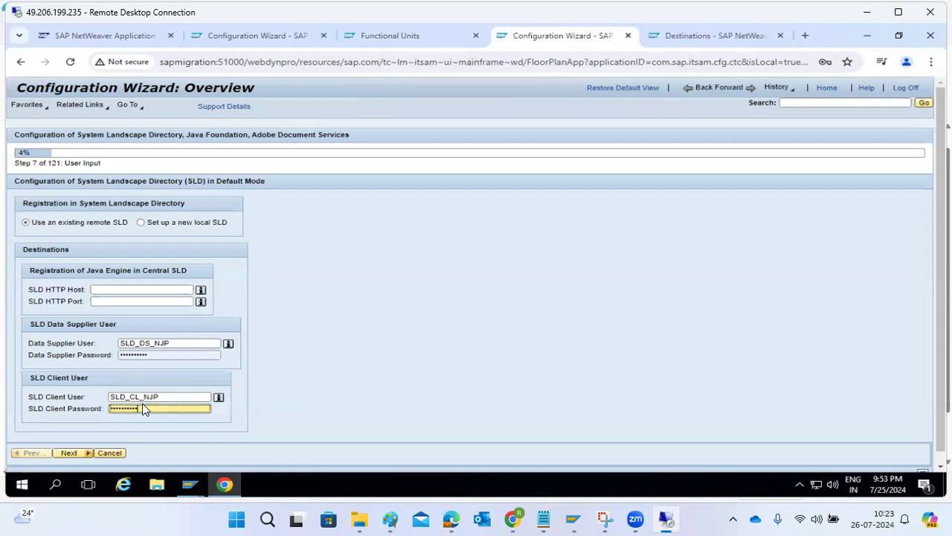
left_click(67, 453)
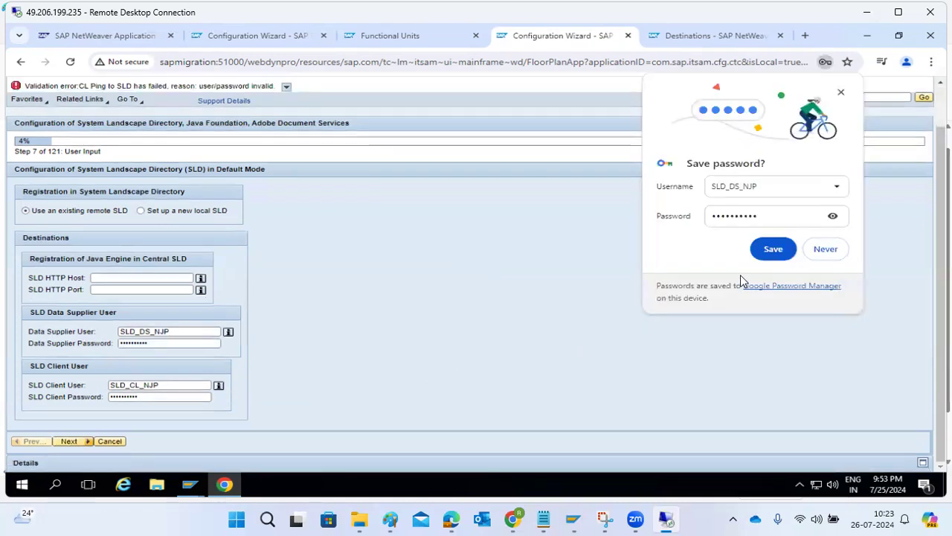
left_click(830, 249)
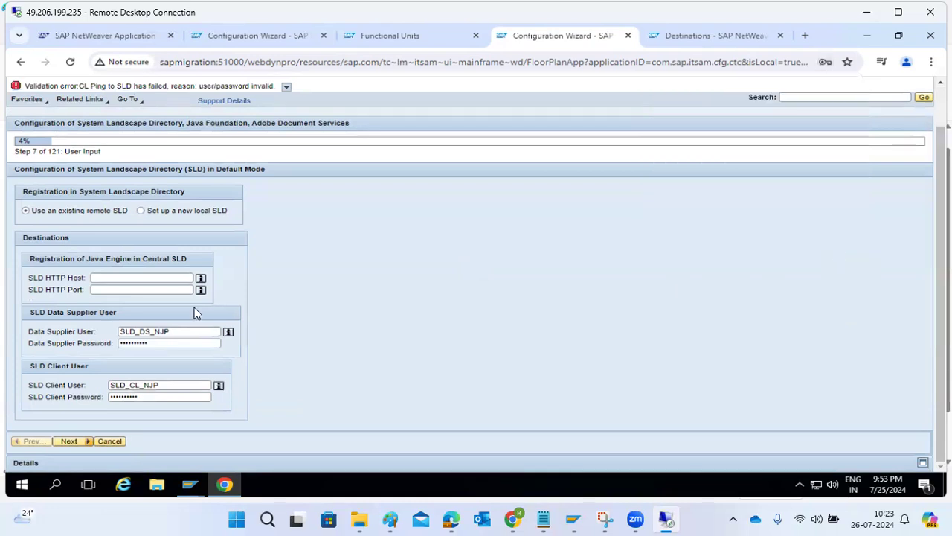
Step: Check the SLD user names, then cancel the SLD configuration task and confirm the interruption
double_click(174, 331)
left_click_drag(159, 384, 95, 380)
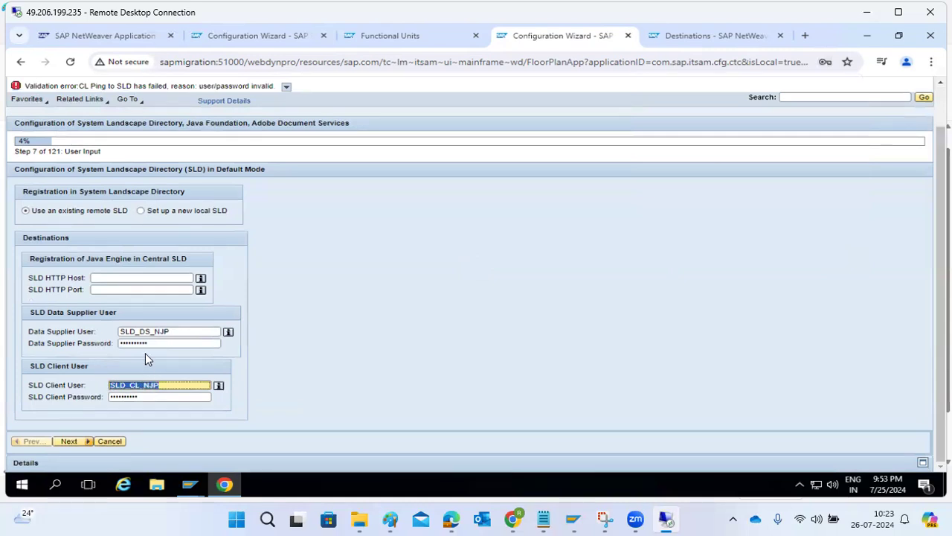
left_click(109, 442)
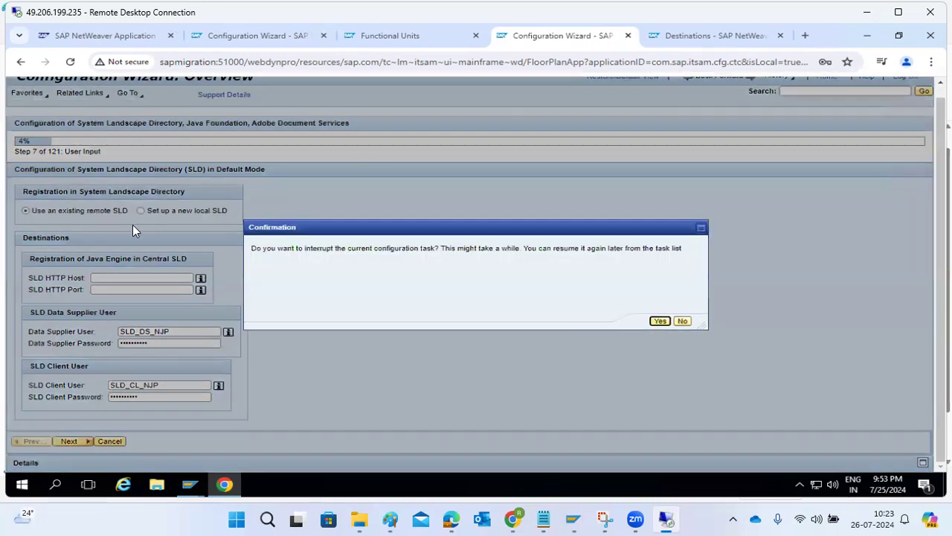
left_click(660, 320)
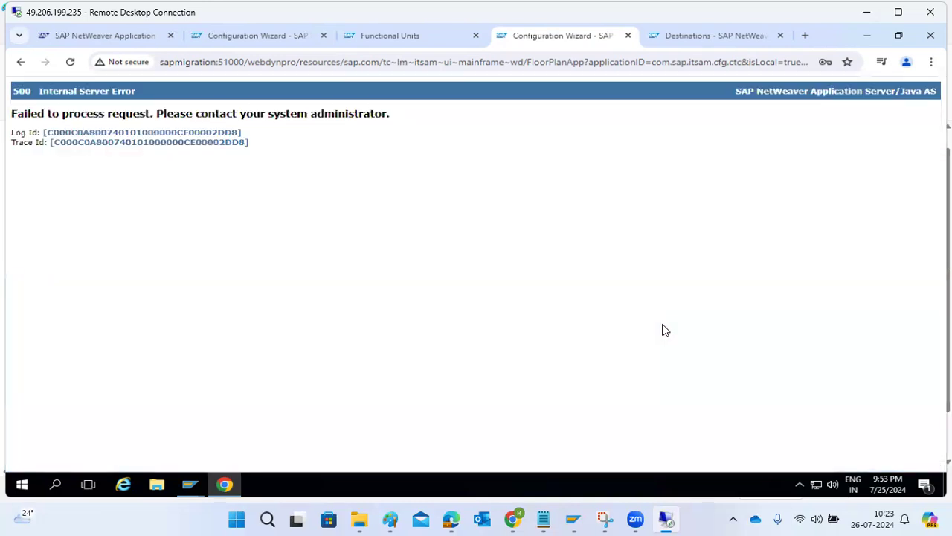
Step: Close the server error page and the Functional Units page
left_click(628, 36)
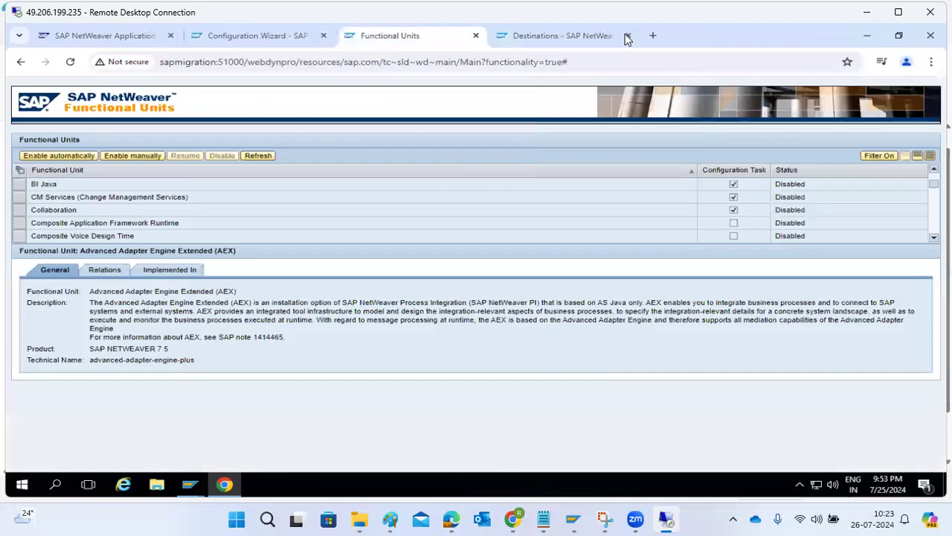
left_click(35, 190)
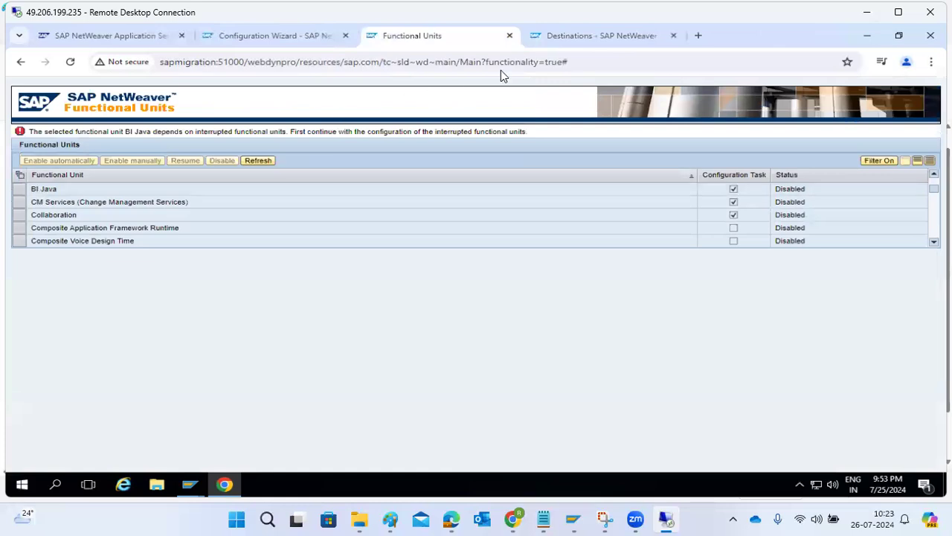
left_click(510, 36)
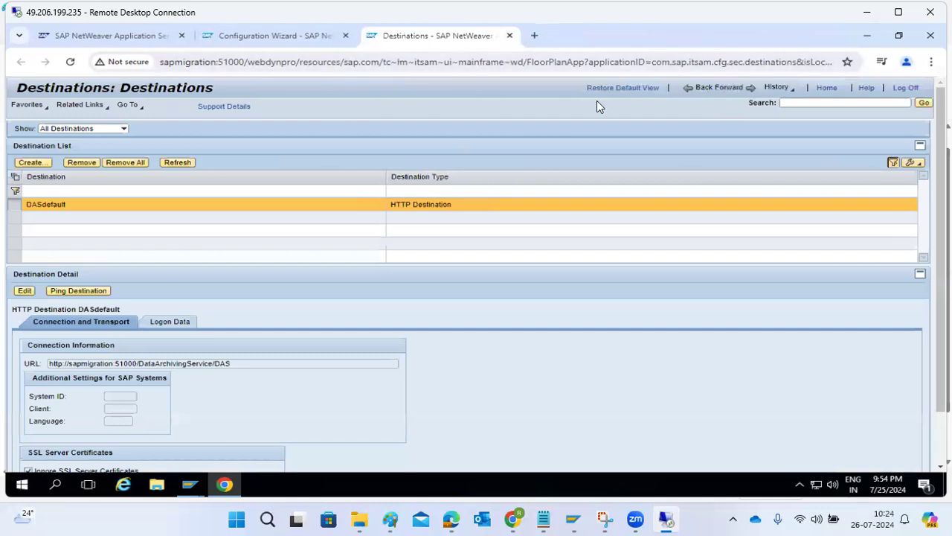
Step: From Home, browse Configuration's Scenarios, Connectivity and Infrastructure, then open Troubleshooting's Logs and Traces
left_click(701, 88)
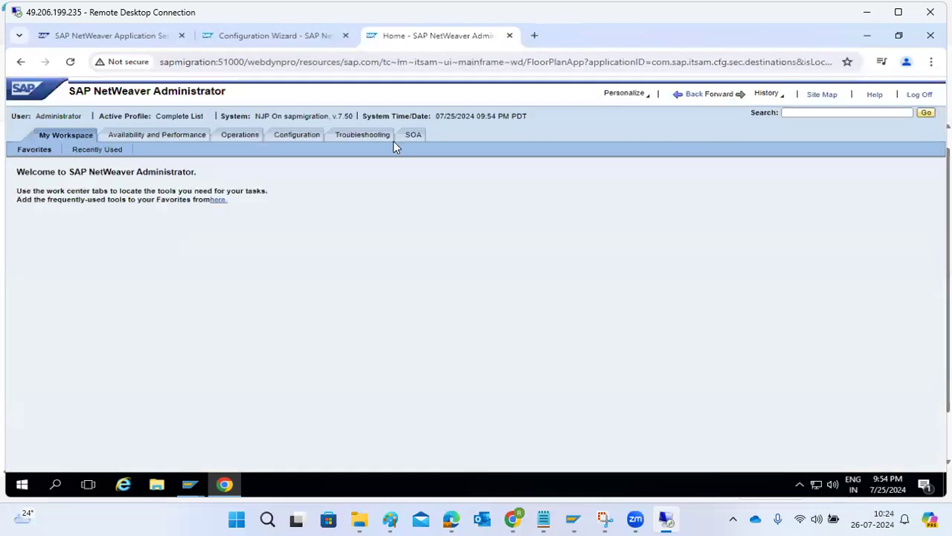
left_click(311, 135)
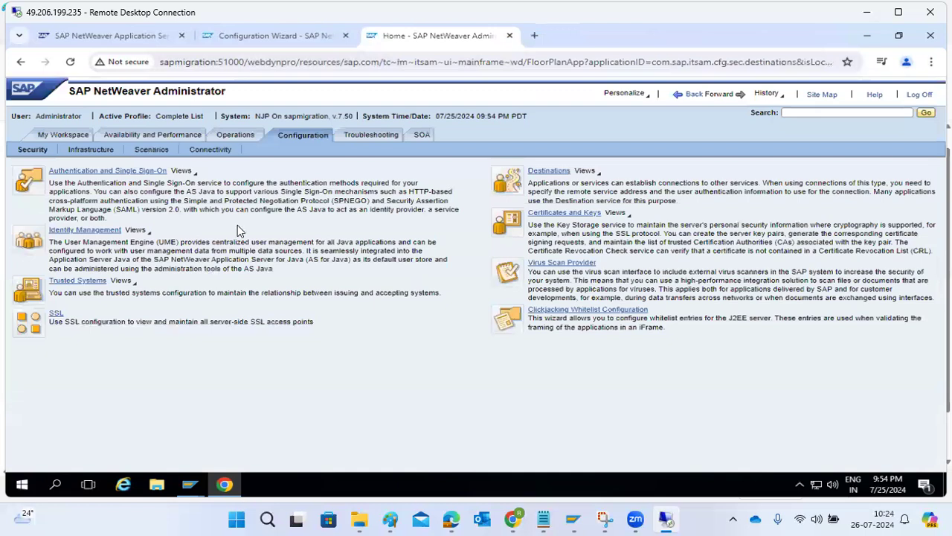
left_click(160, 150)
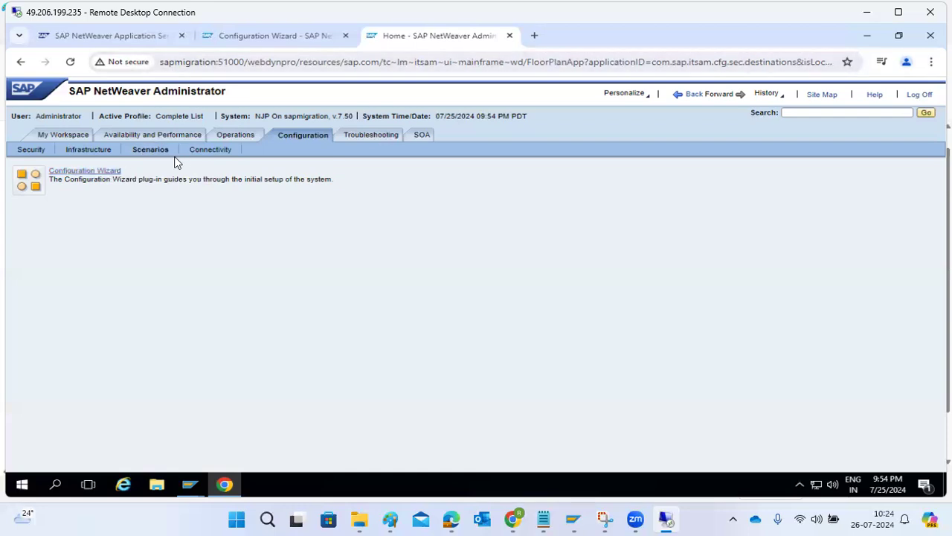
left_click(209, 151)
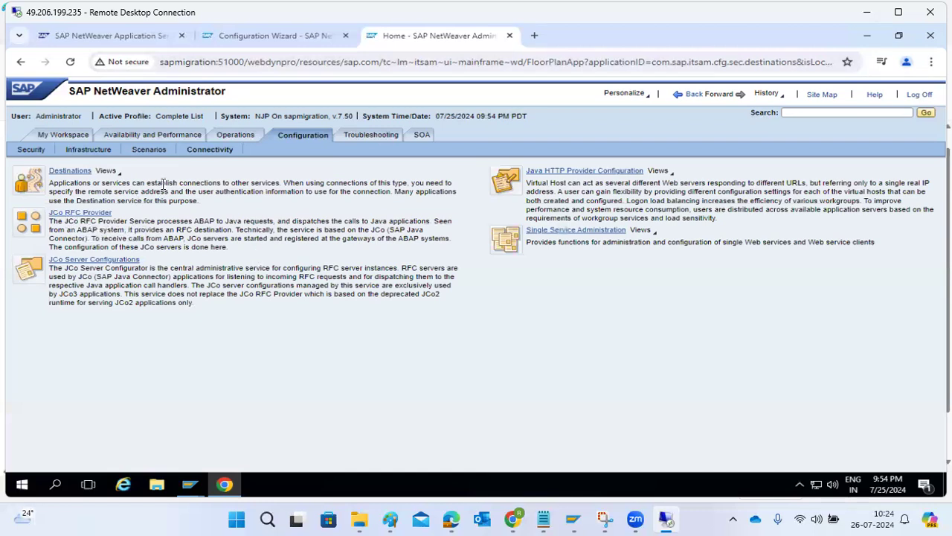
left_click(145, 151)
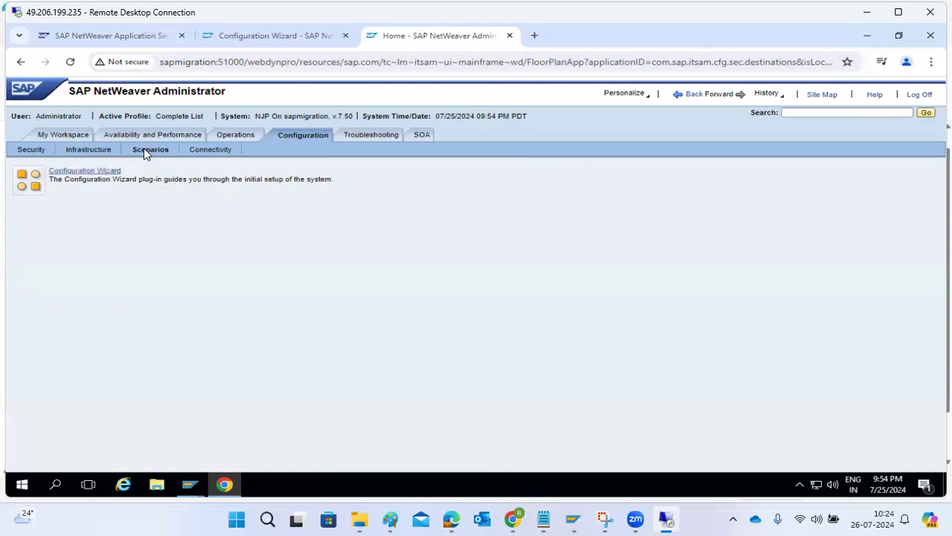
left_click(99, 150)
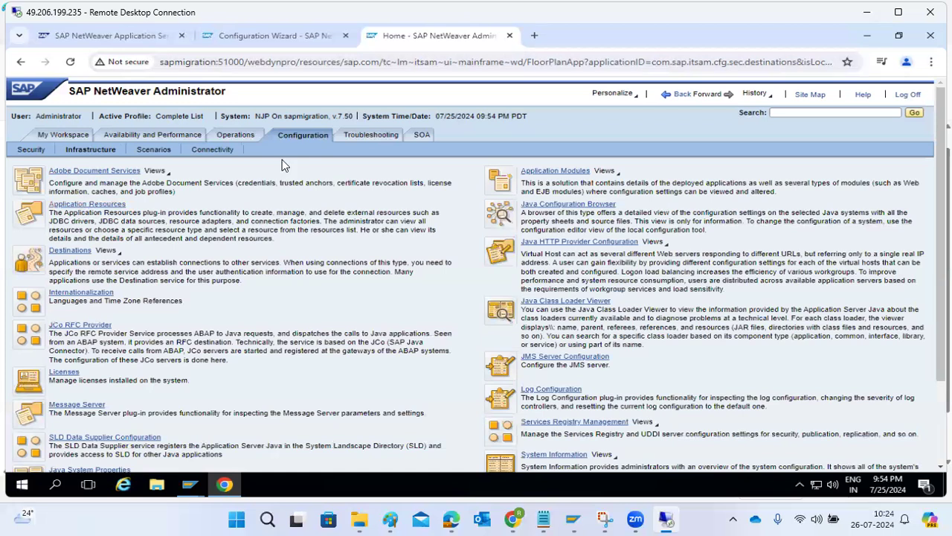
left_click(356, 140)
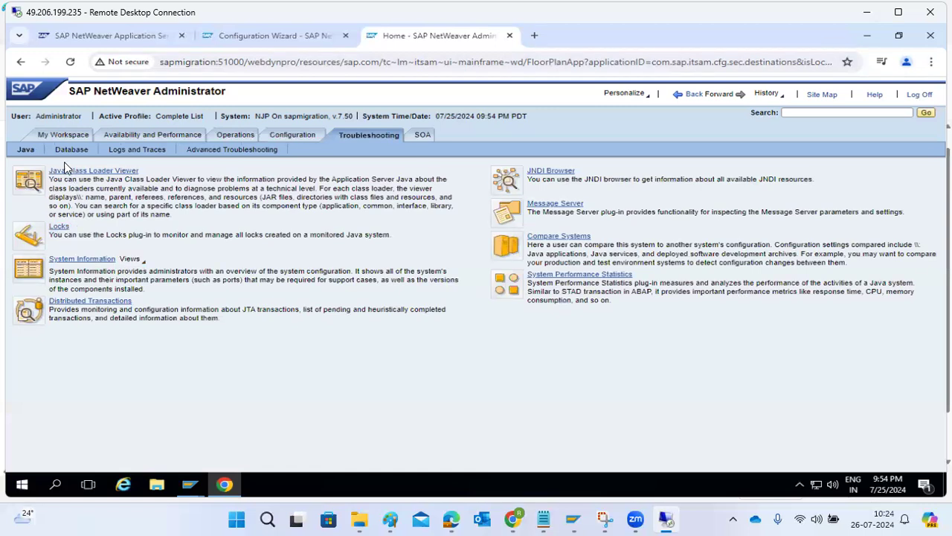
left_click(128, 153)
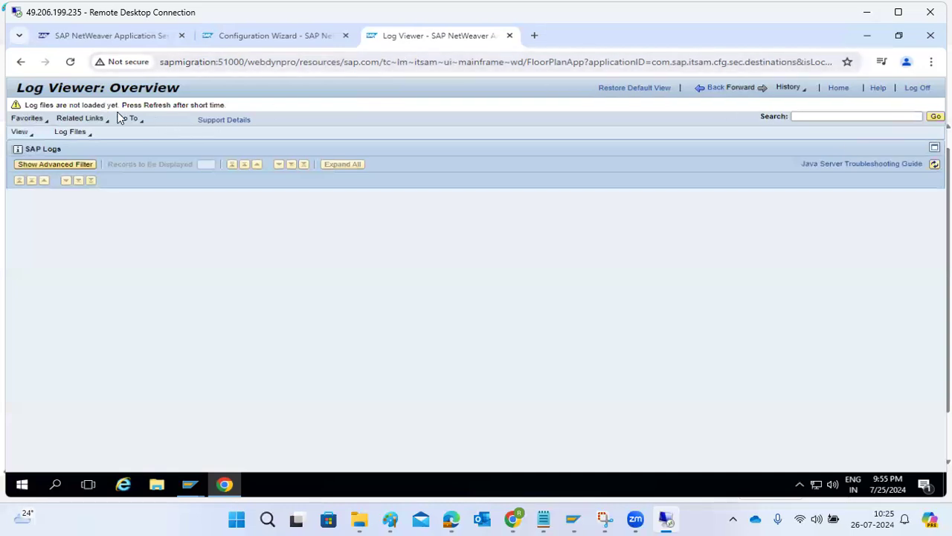
Step: In Log Configuration, change the Server category severity to Error and save the configuration
left_click(717, 88)
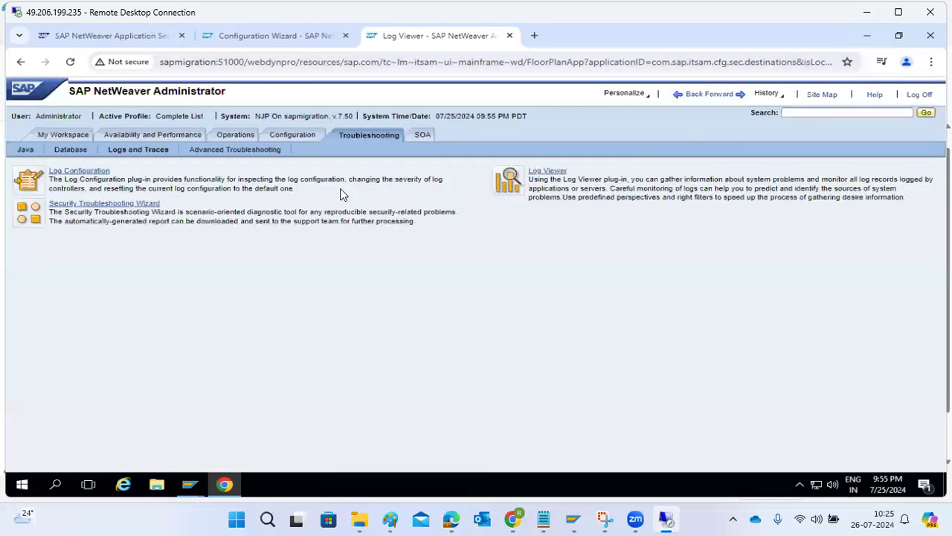
left_click(67, 170)
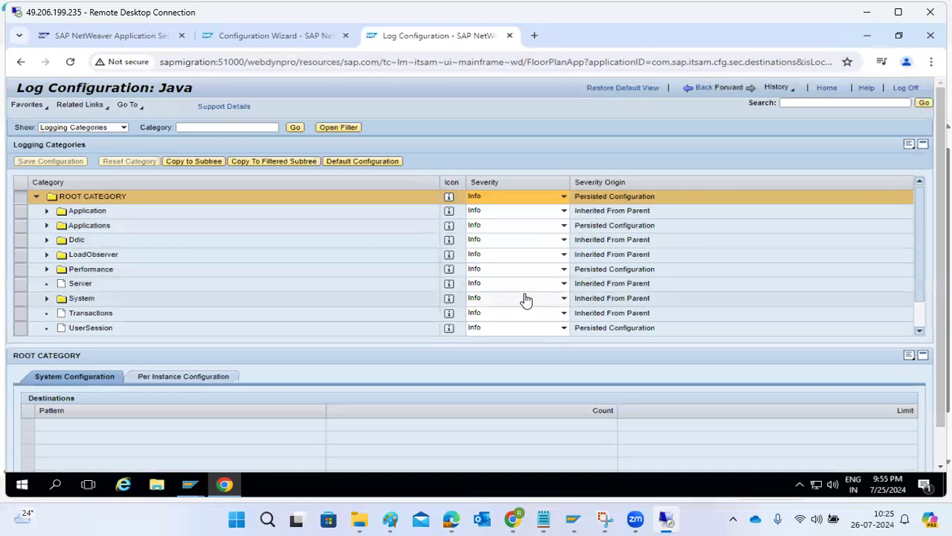
left_click(563, 284)
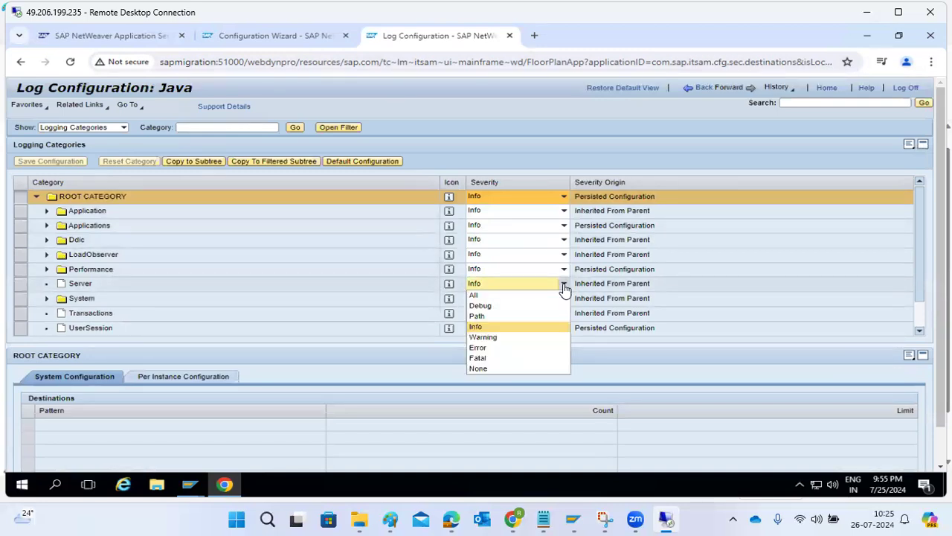
left_click(480, 348)
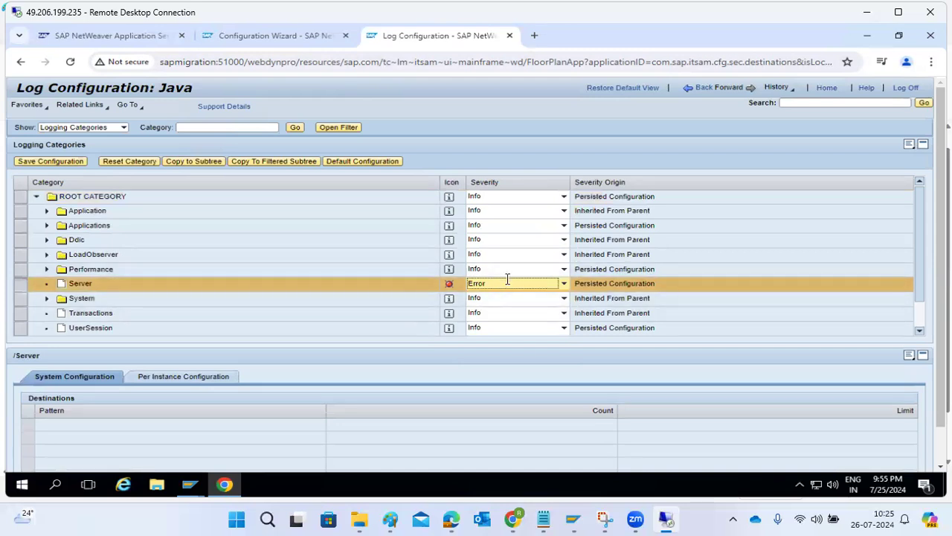
left_click(54, 161)
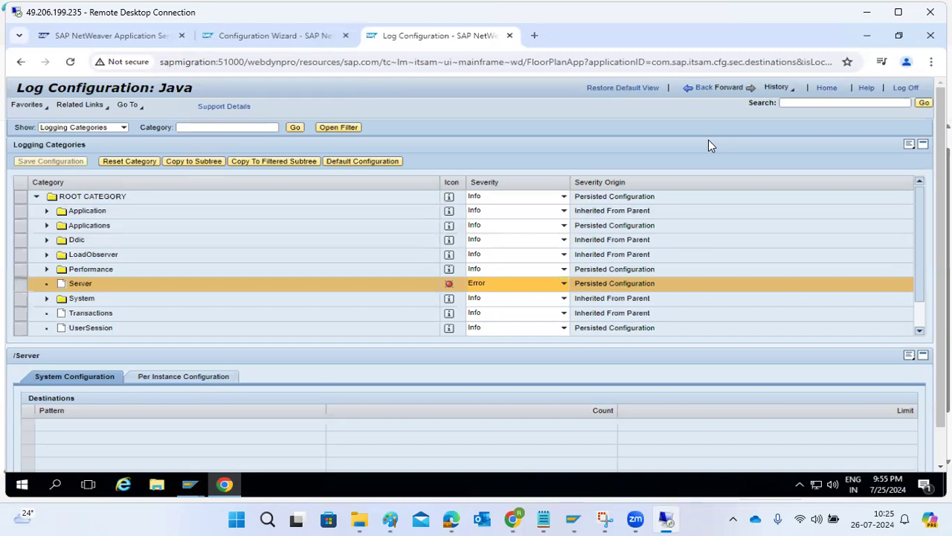
left_click(705, 87)
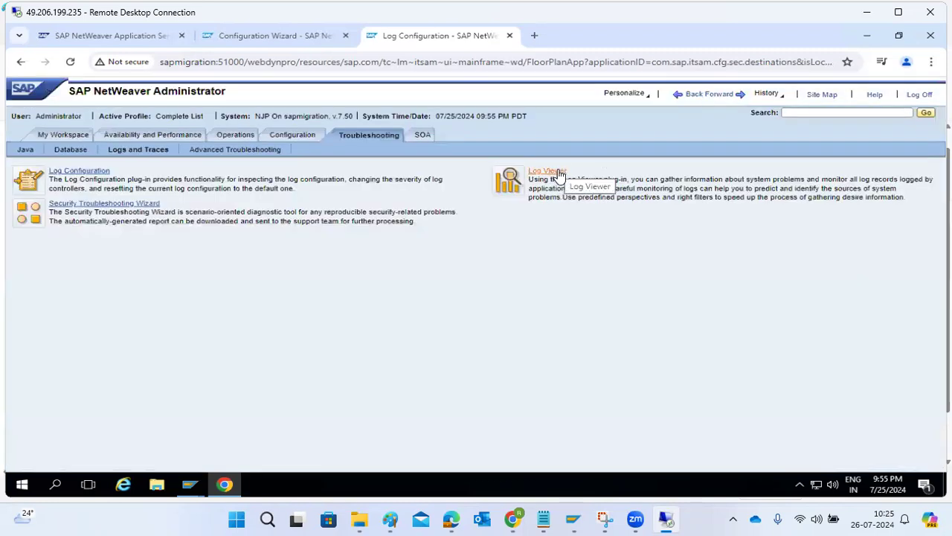
Step: Browse the advanced tools, SOA, Availability and Performance, Operations and Configuration areas, ending on Troubleshooting
left_click(202, 148)
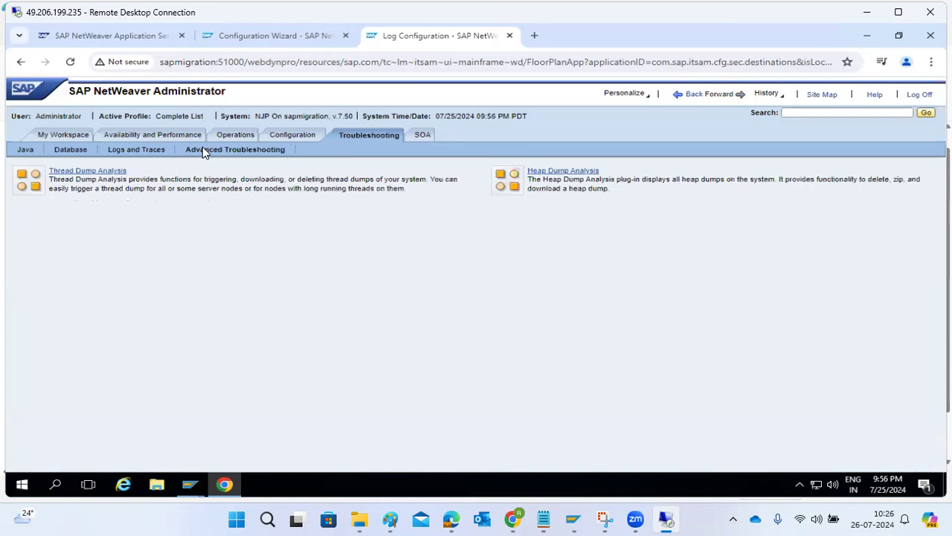
left_click(419, 138)
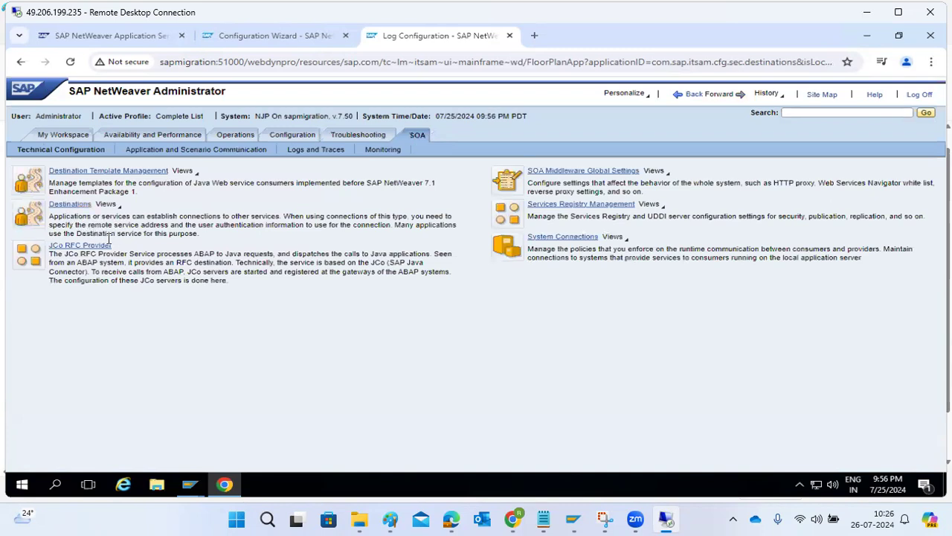
left_click(183, 139)
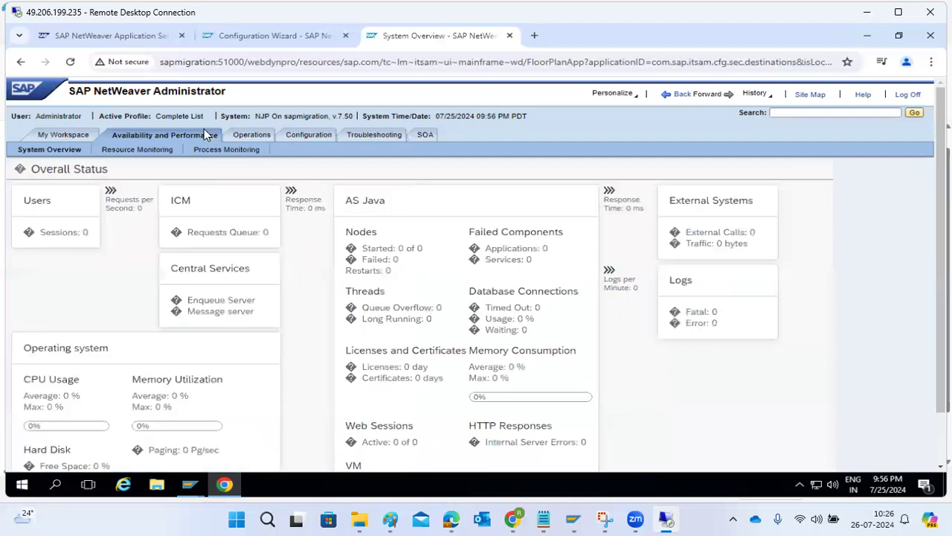
left_click(242, 135)
left_click(305, 136)
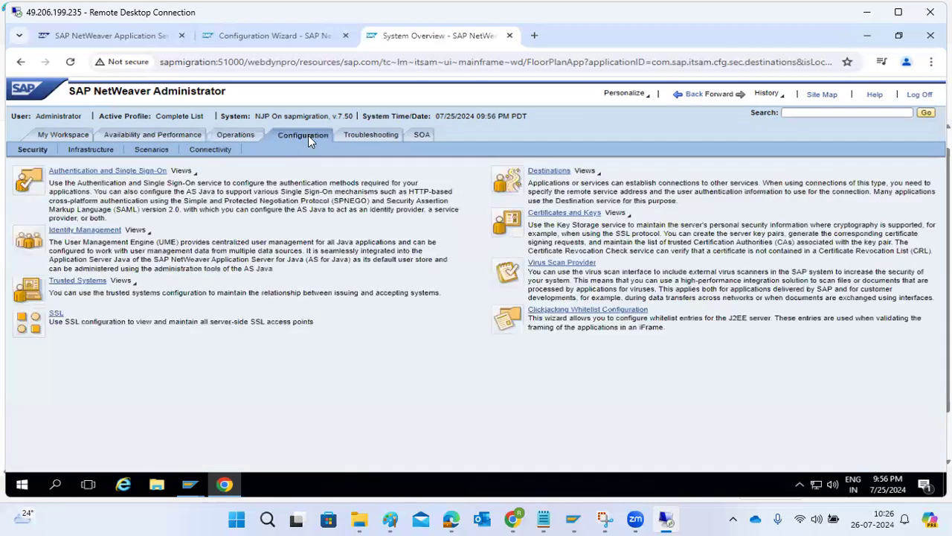
left_click(352, 135)
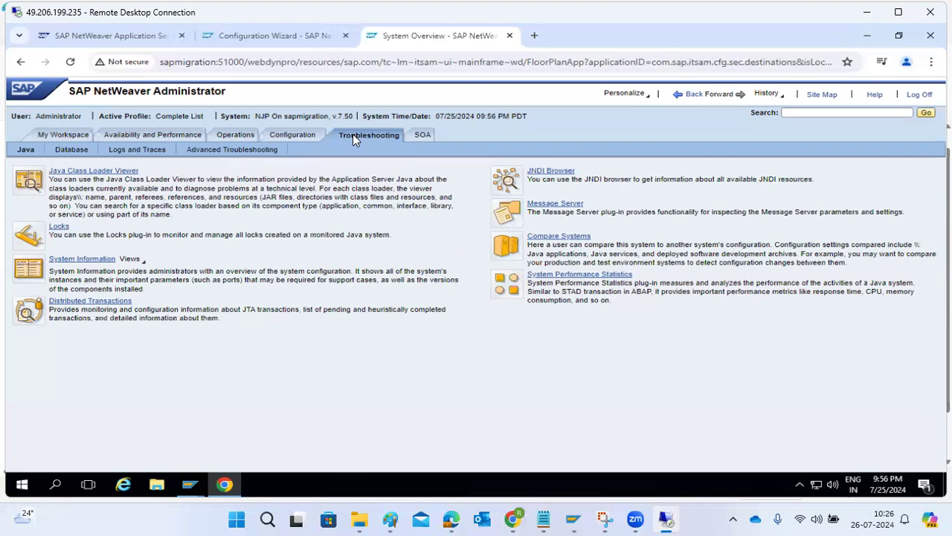
left_click_drag(140, 90, 222, 92)
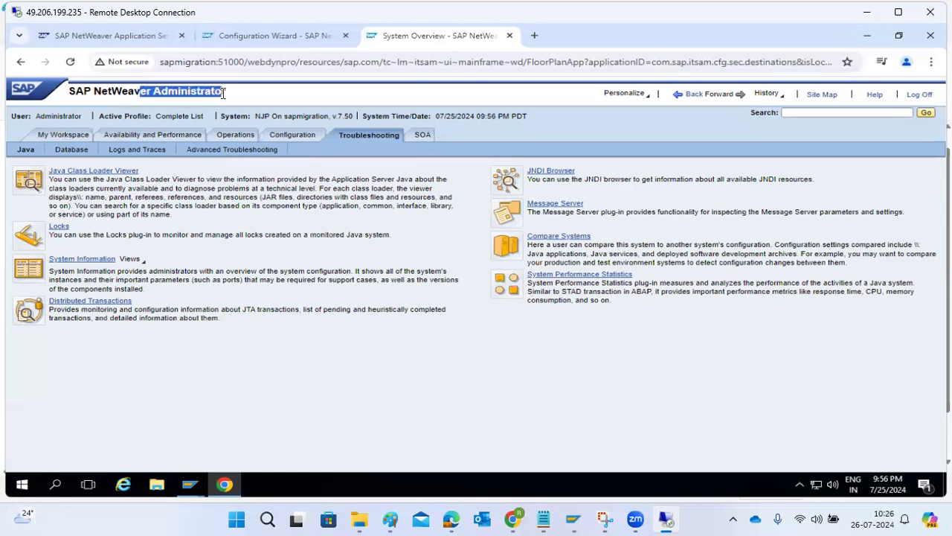
Step: Change the browser address to sapmigration:51000/nwa and load it
left_click_drag(247, 62, 839, 61)
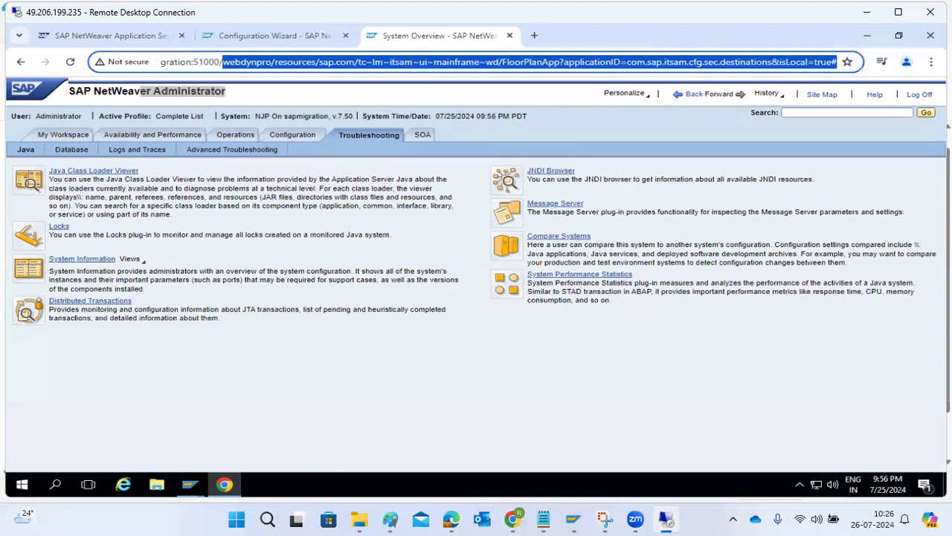
key("BackSpace")
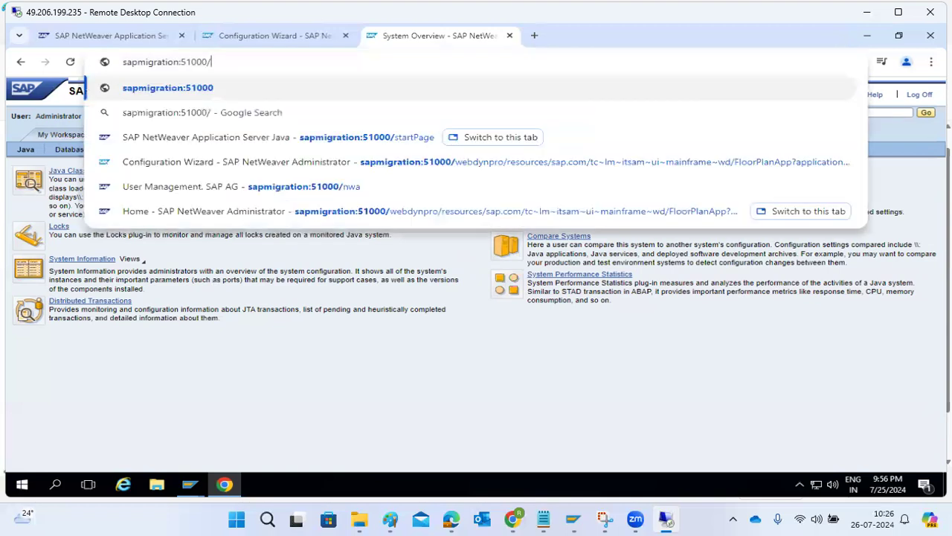
type("nwa")
key("Delete")
key("Return")
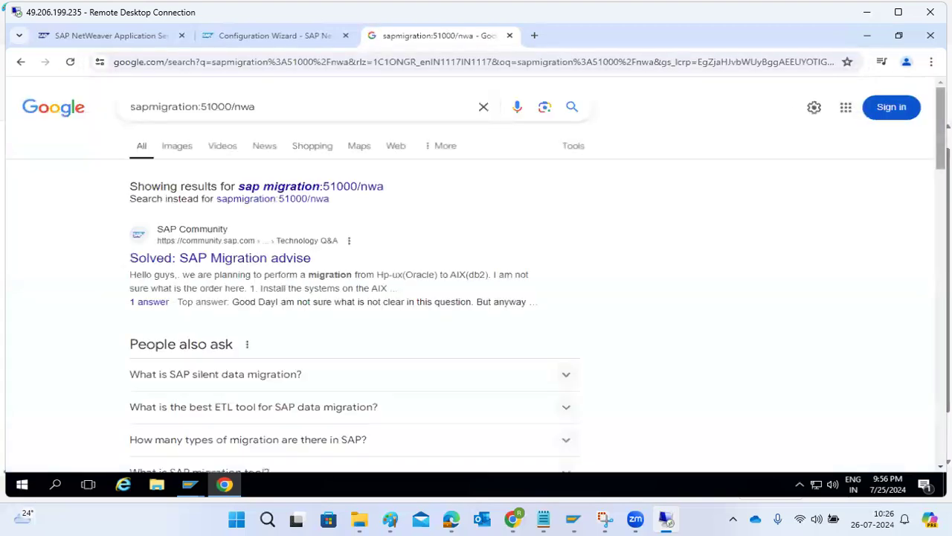
Step: Close the Google results tab, check the remaining tabs, and bring Paint back
left_click(509, 36)
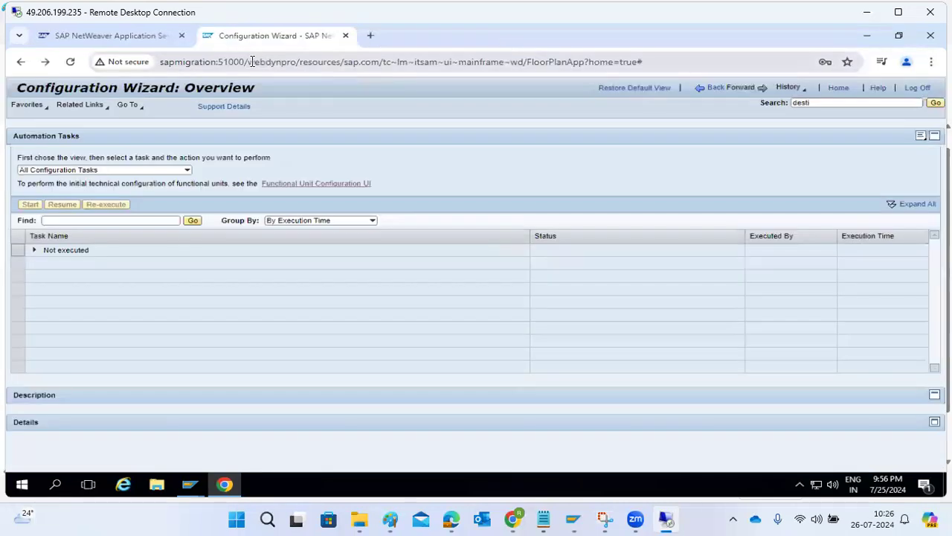
left_click(159, 36)
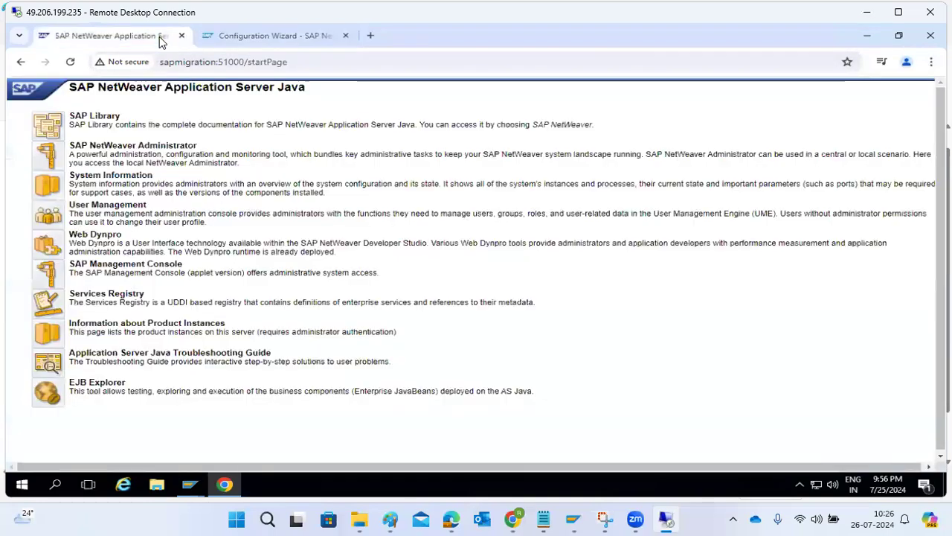
left_click(229, 39)
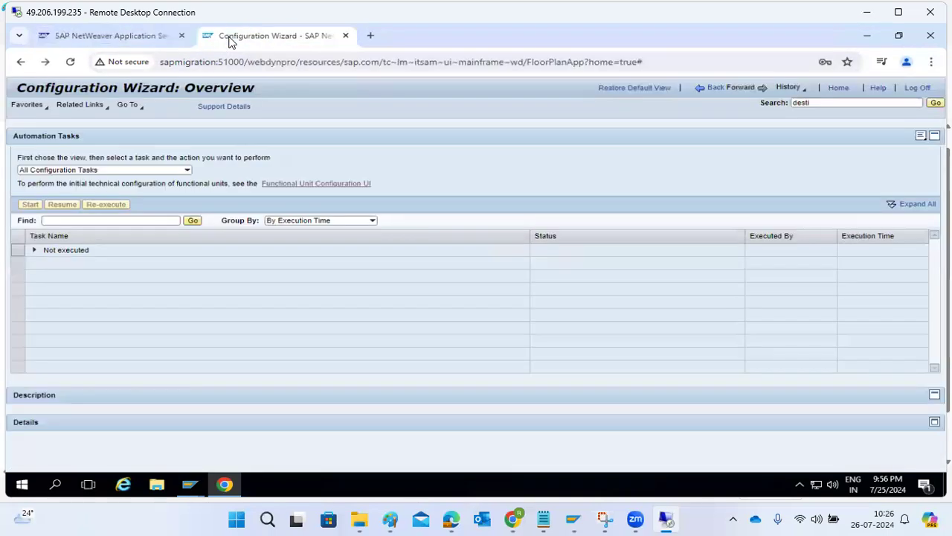
mouse_move(391, 518)
left_click(367, 413)
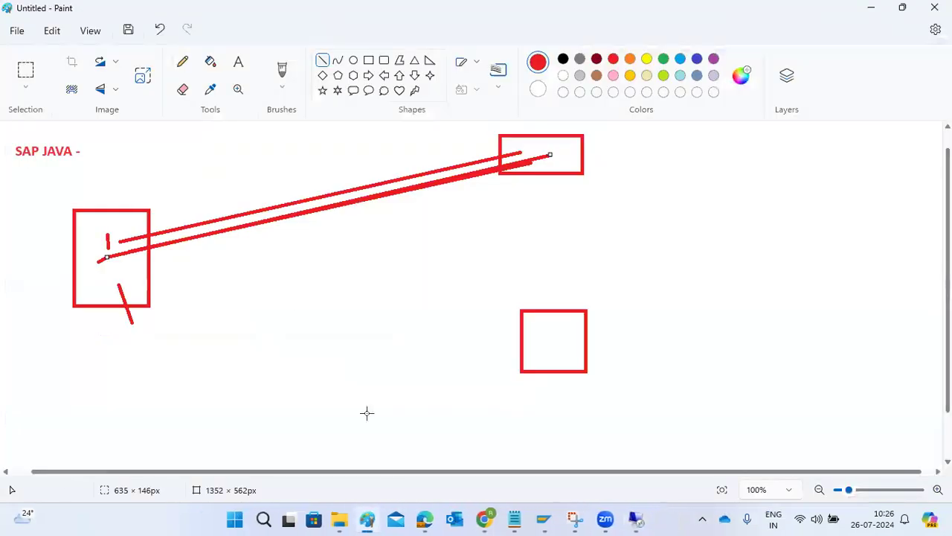
Step: Undo the SAP JAVA diagram and type 'sLD --' in a large top-left text box
key("ctrl+z")
key("ctrl+z")
key("ctrl+z")
key("ctrl+z")
key("ctrl+z")
key("ctrl+z")
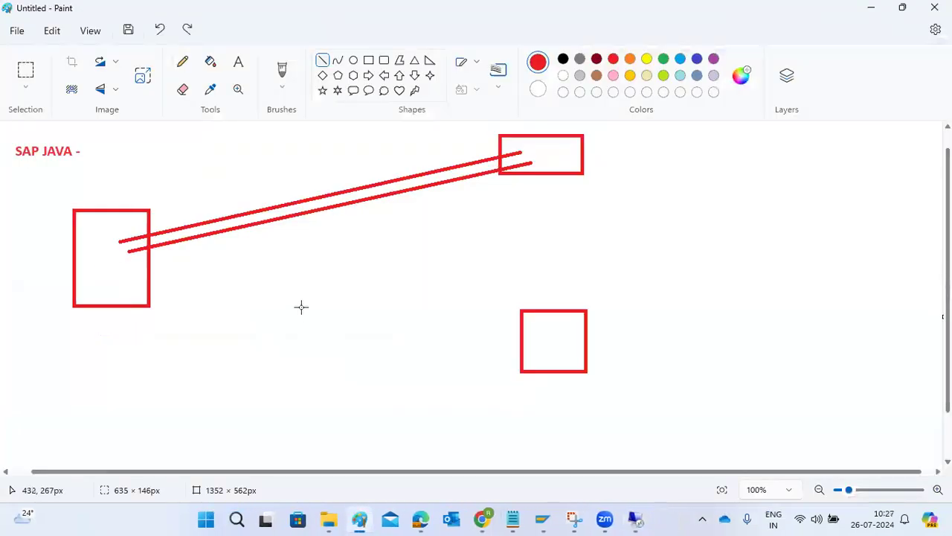
left_click(238, 62)
left_click(32, 147)
left_click_drag(47, 151, 913, 457)
type("sLD ")
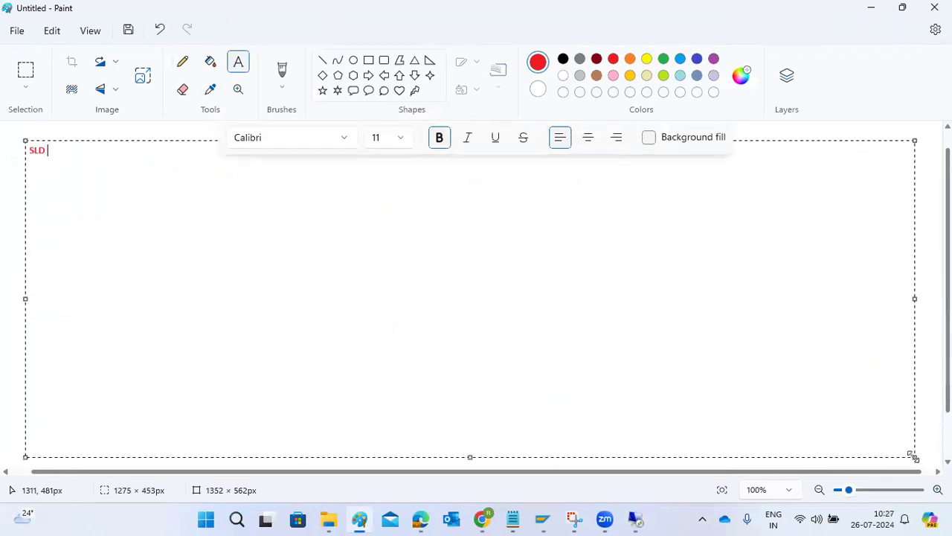
type("--")
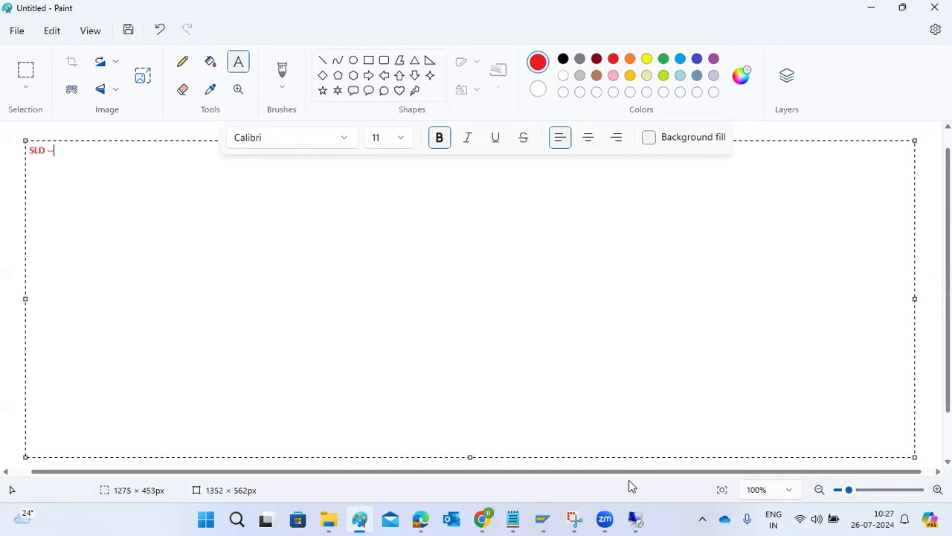
Step: In the remote SAP session, load the SLD home page at sapmigration:51000/sld
mouse_move(642, 519)
left_click(622, 453)
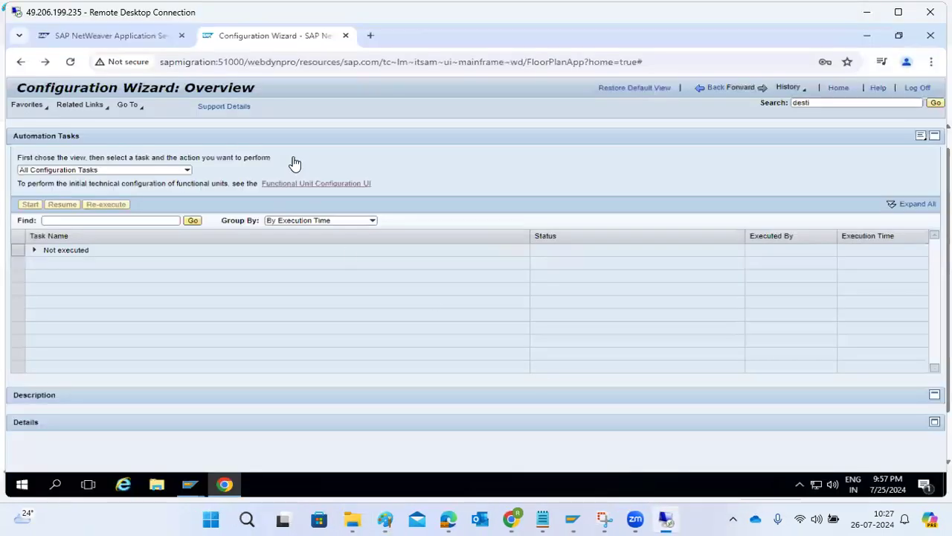
left_click_drag(248, 62, 923, 61)
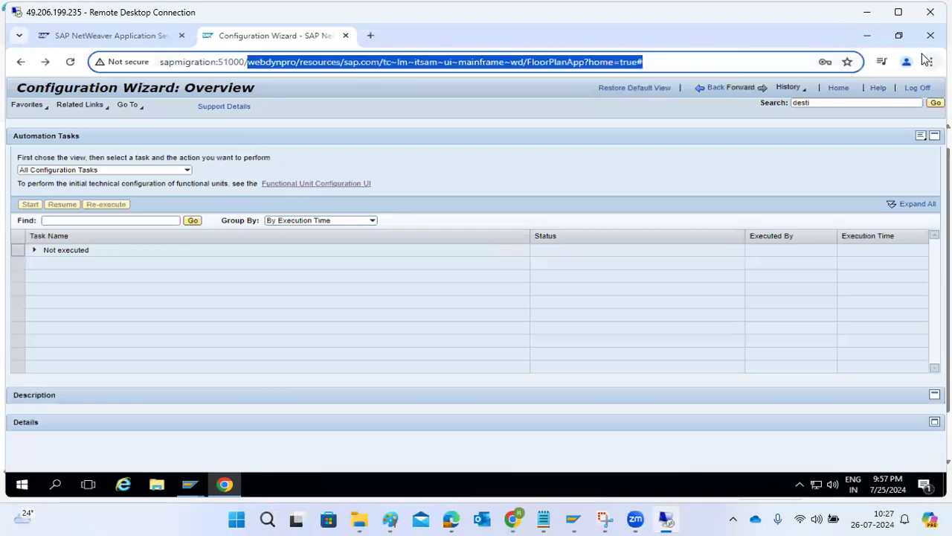
type("sld")
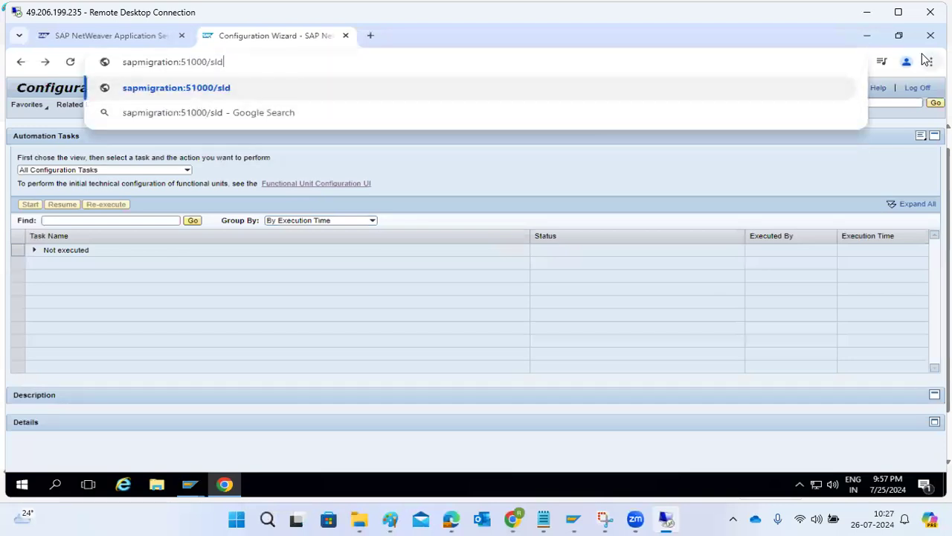
key("Return")
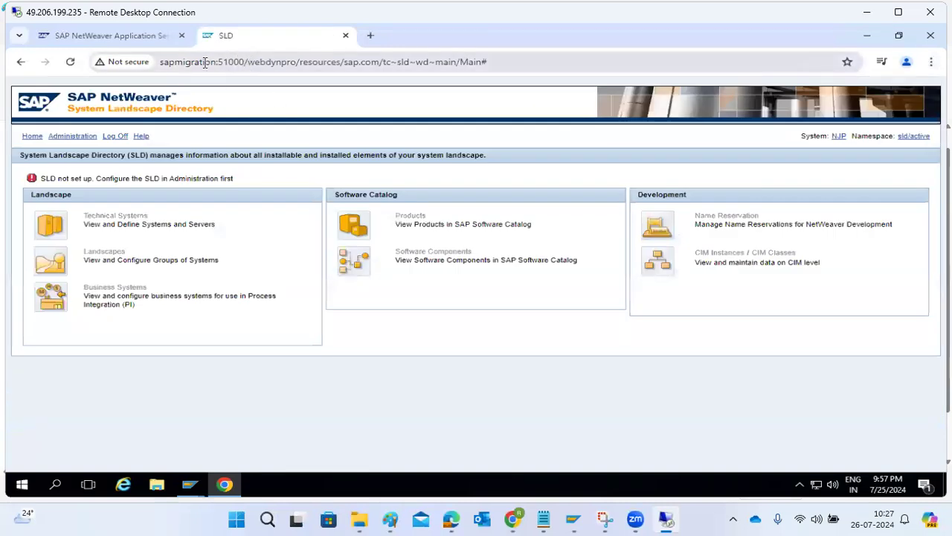
left_click_drag(248, 62, 640, 62)
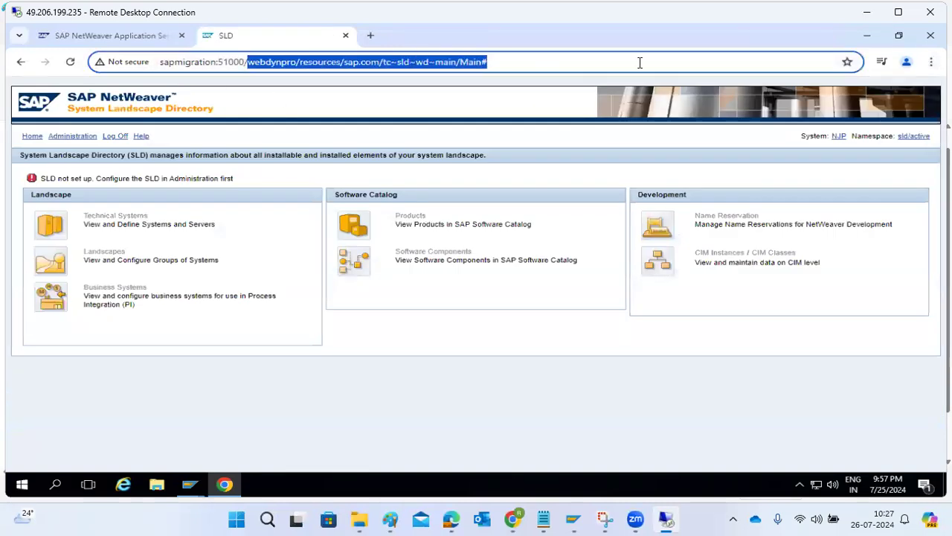
type("sl")
key("BackSpace")
key("BackSpace")
key("BackSpace")
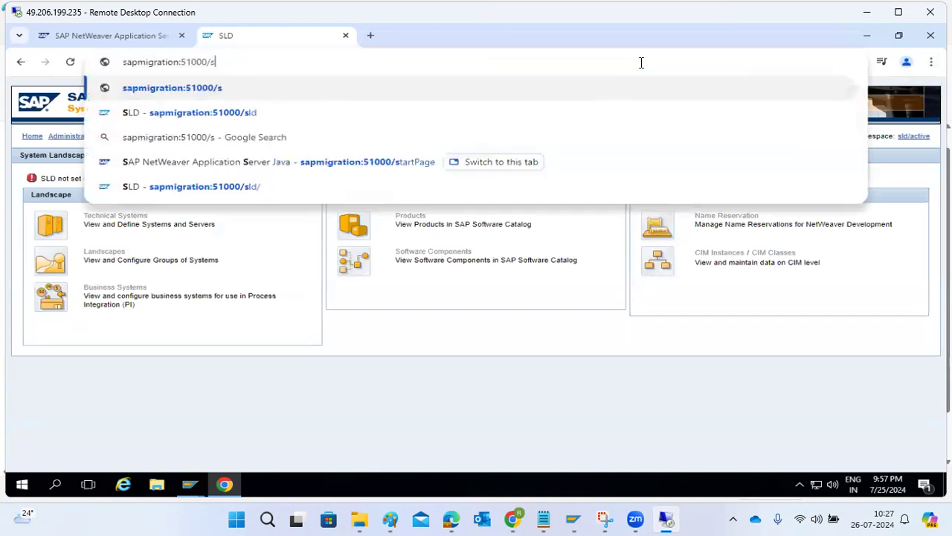
type("nwa")
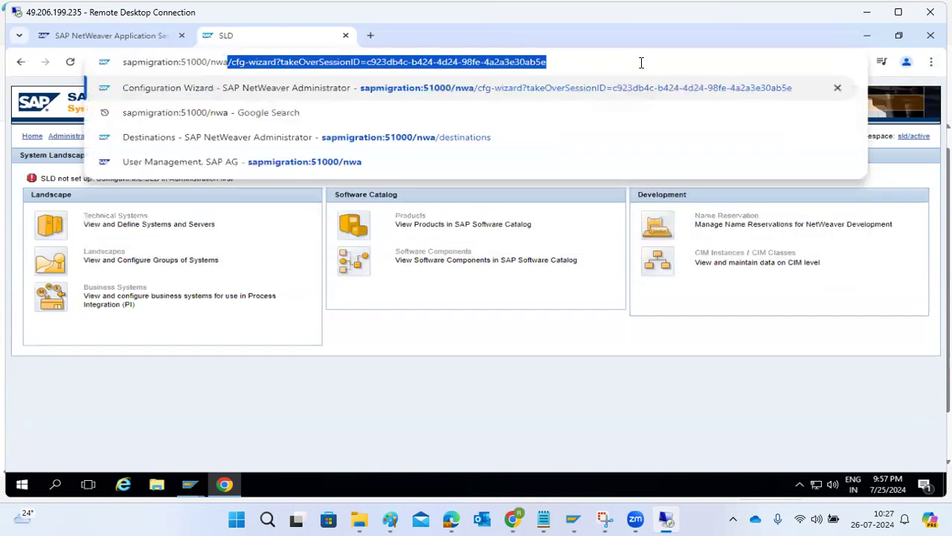
key("BackSpace")
key("BackSpace")
key("BackSpace")
key("BackSpace")
type("s")
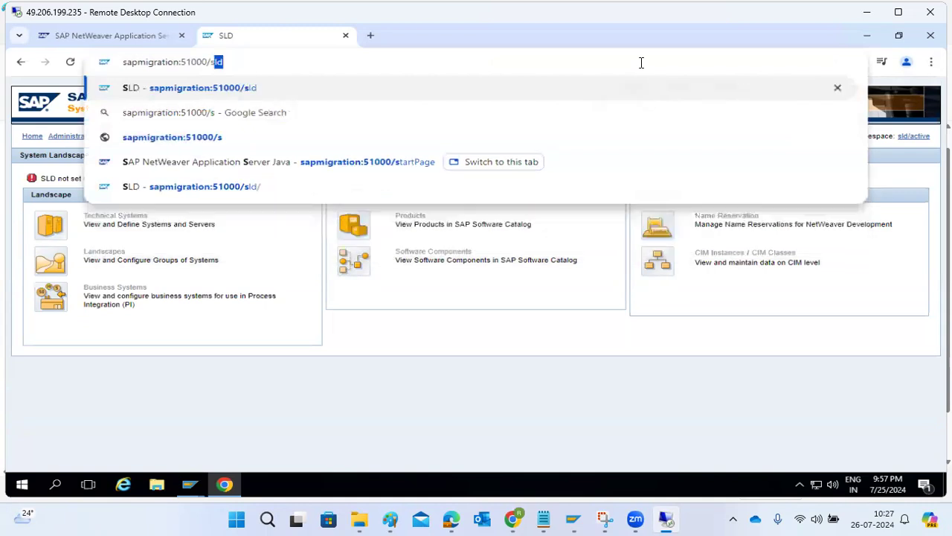
type("ld")
key("Return")
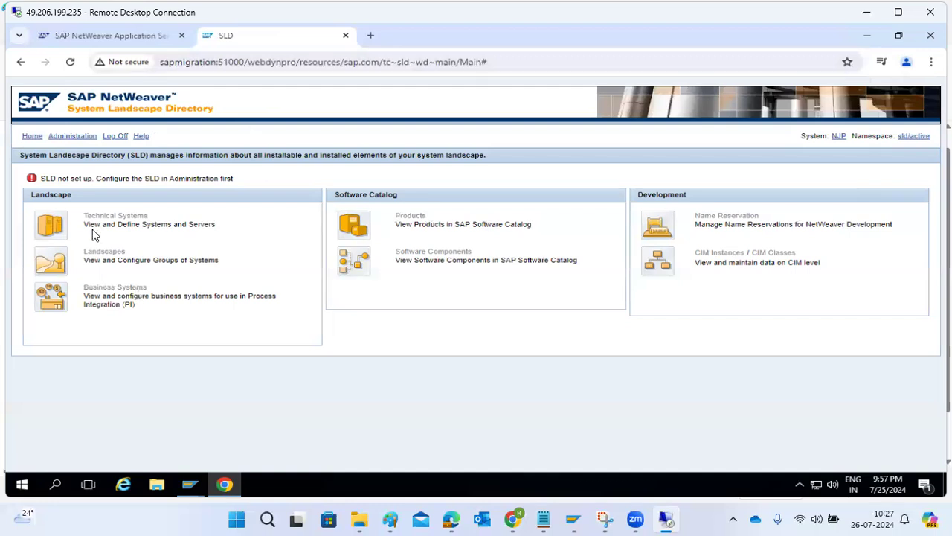
Step: Under Administration > Initial Setup, enter object server name sapmigration and start the setup
left_click(62, 138)
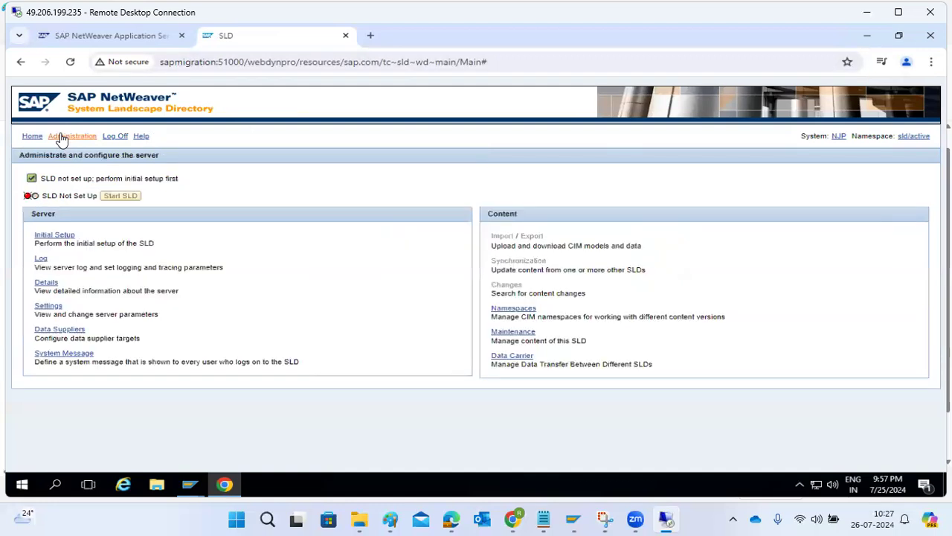
left_click(58, 237)
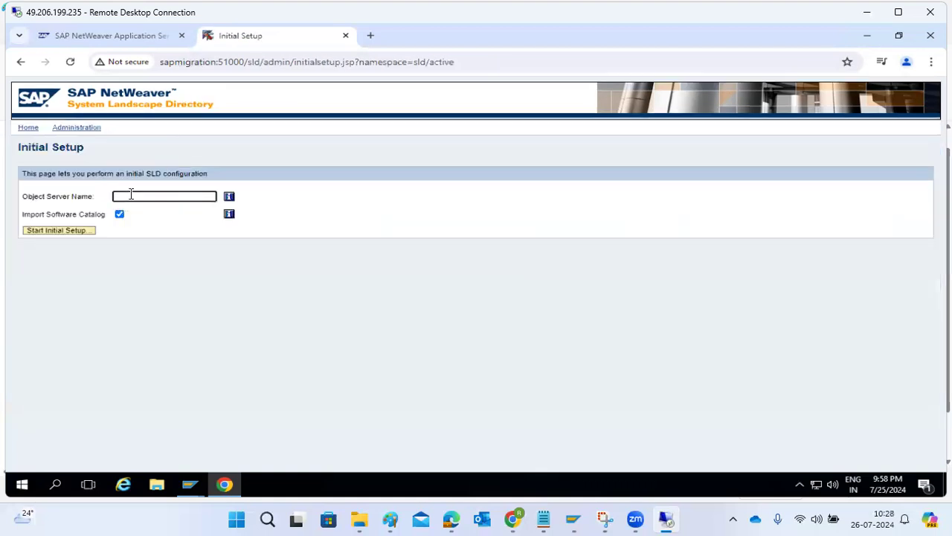
type("sapmigration")
left_click(47, 232)
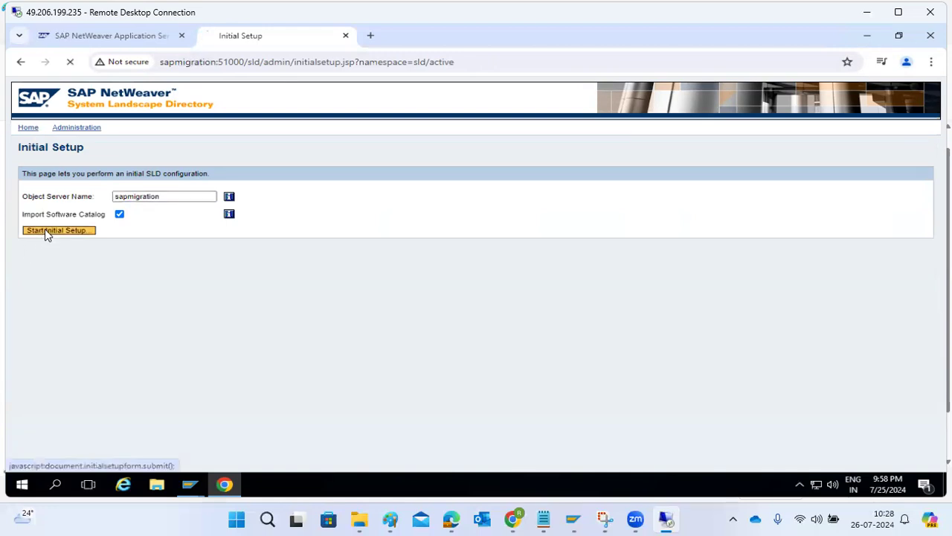
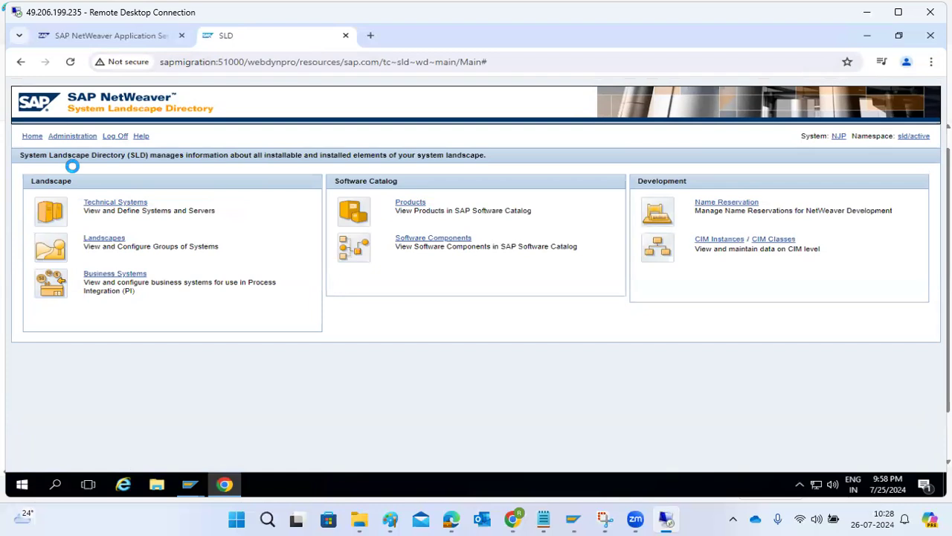
Step: Check the running SLD content import's progress twice, comparing imported objects against the total
left_click(72, 136)
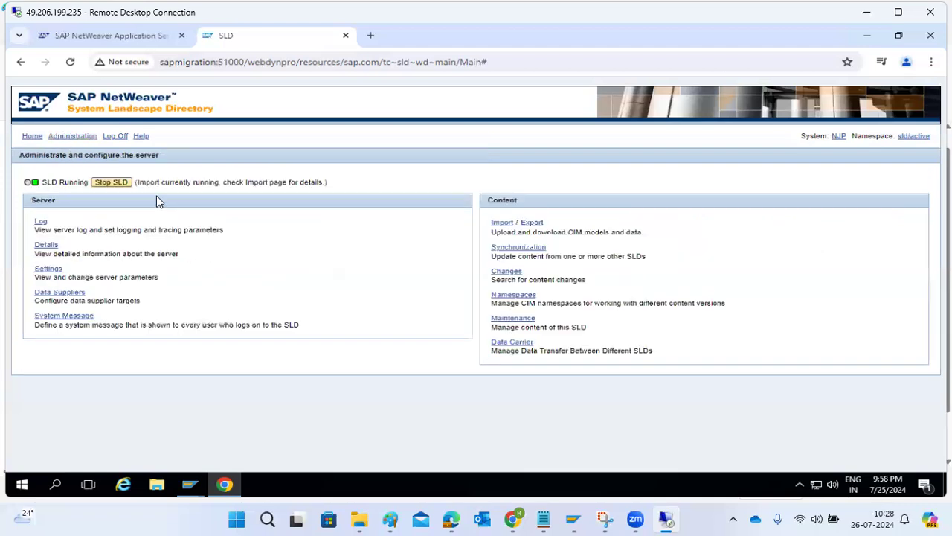
left_click_drag(57, 183, 65, 184)
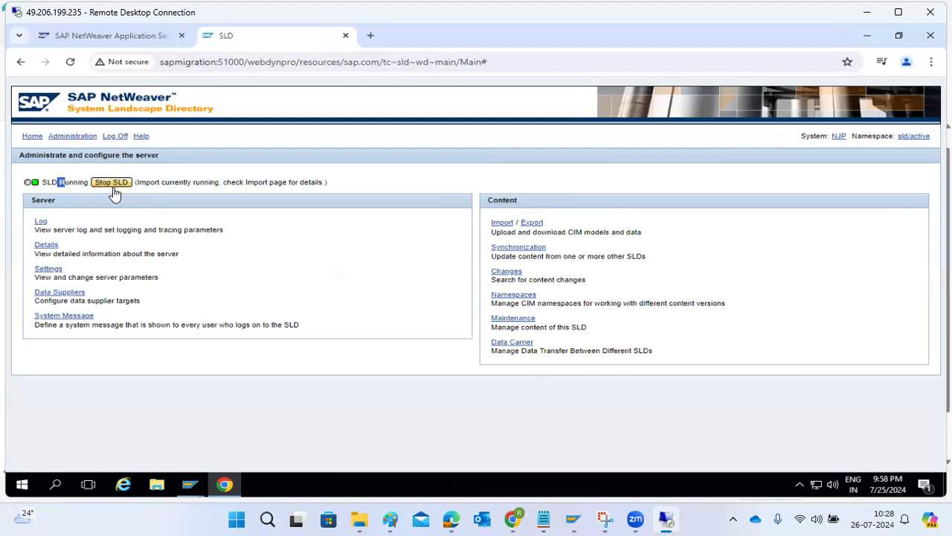
left_click_drag(164, 181, 195, 181)
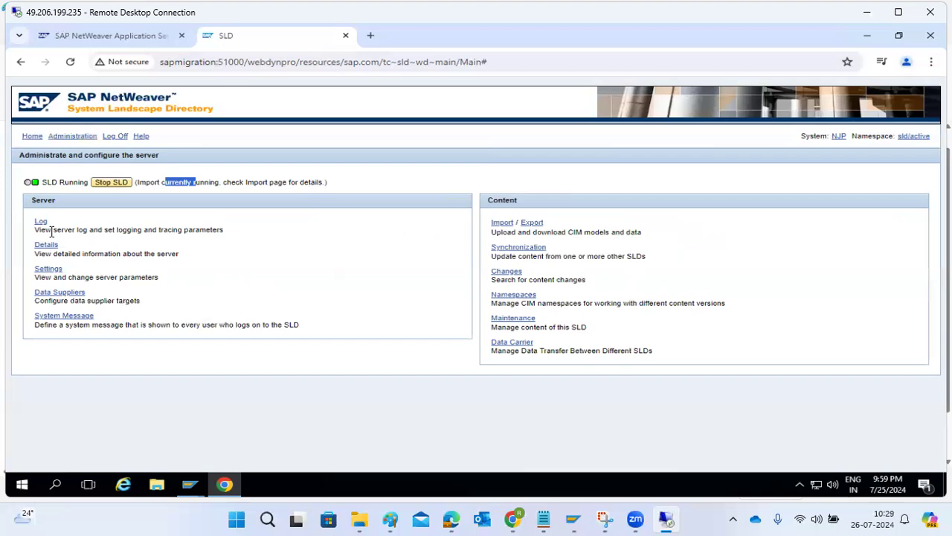
left_click(501, 223)
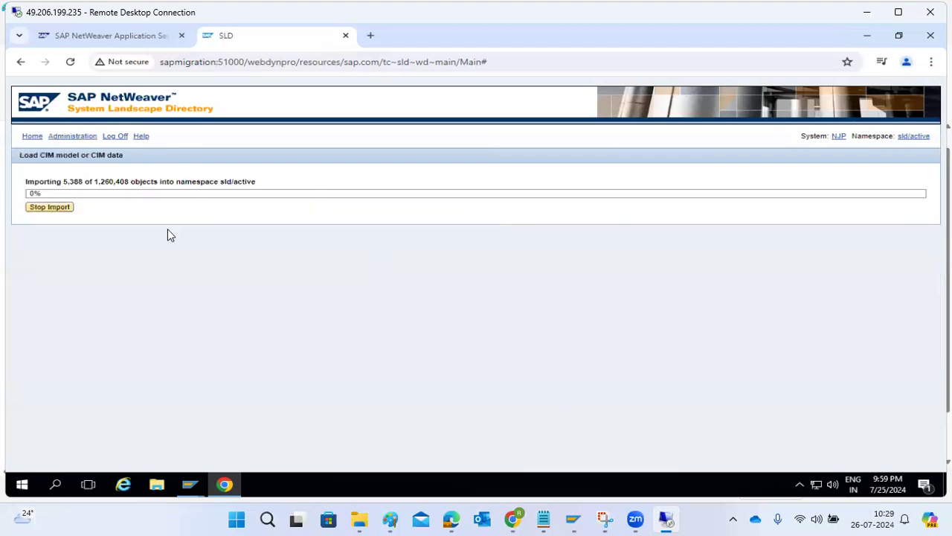
left_click_drag(92, 182, 98, 181)
left_click_drag(82, 182, 150, 181)
left_click(30, 138)
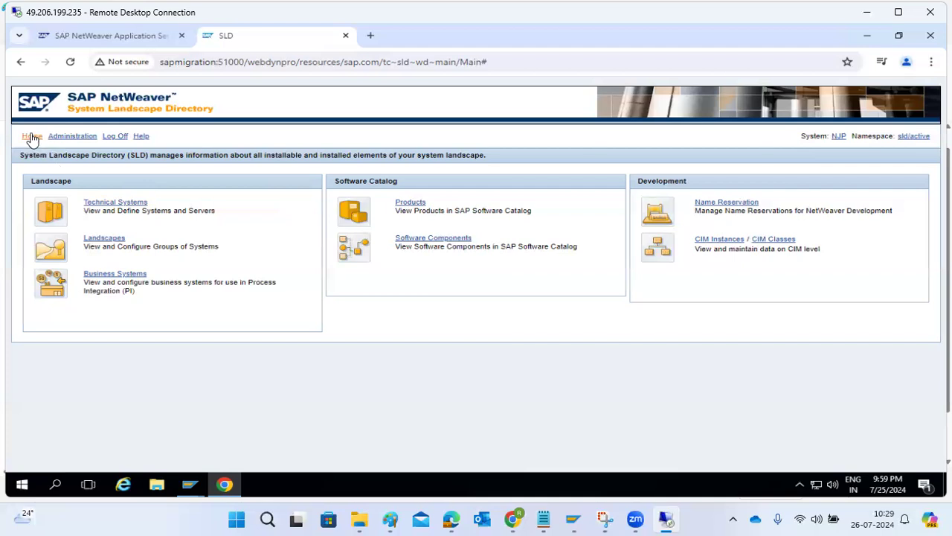
left_click(74, 137)
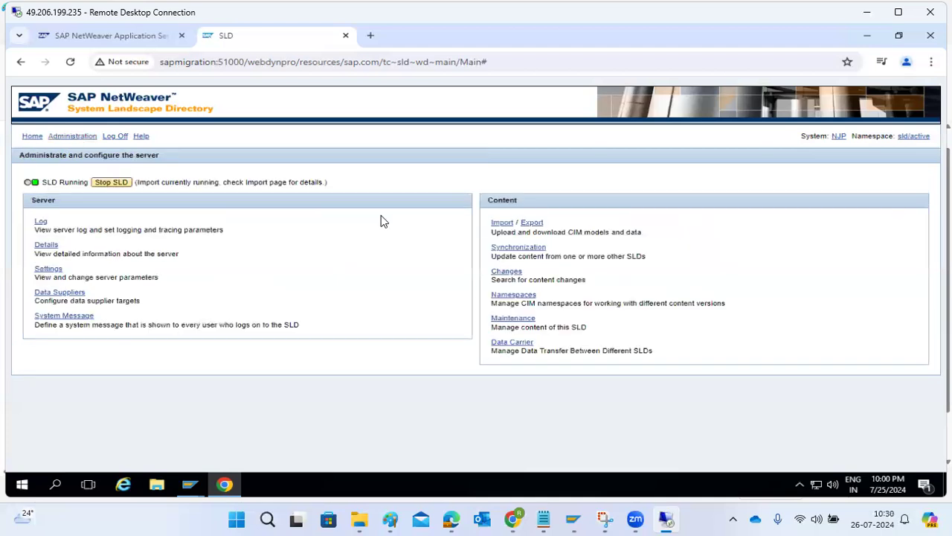
left_click(495, 223)
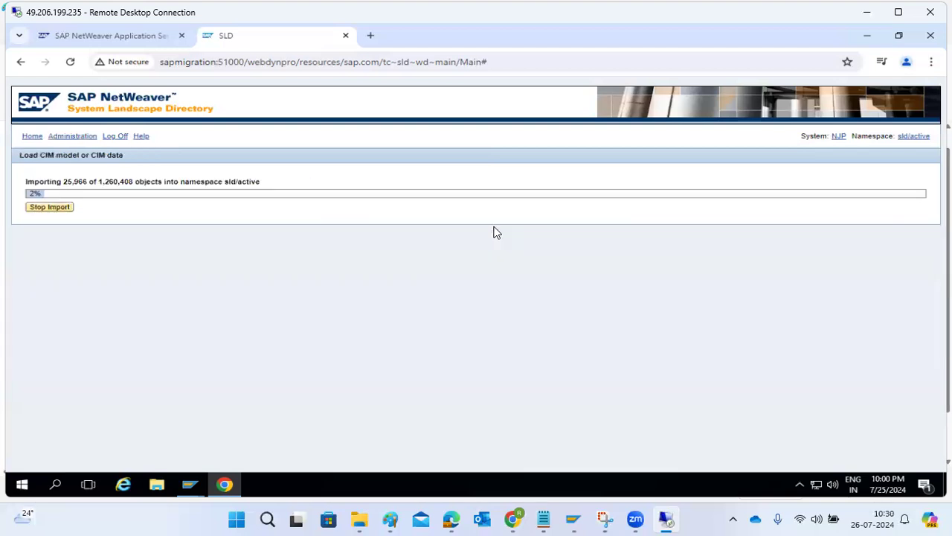
left_click(32, 137)
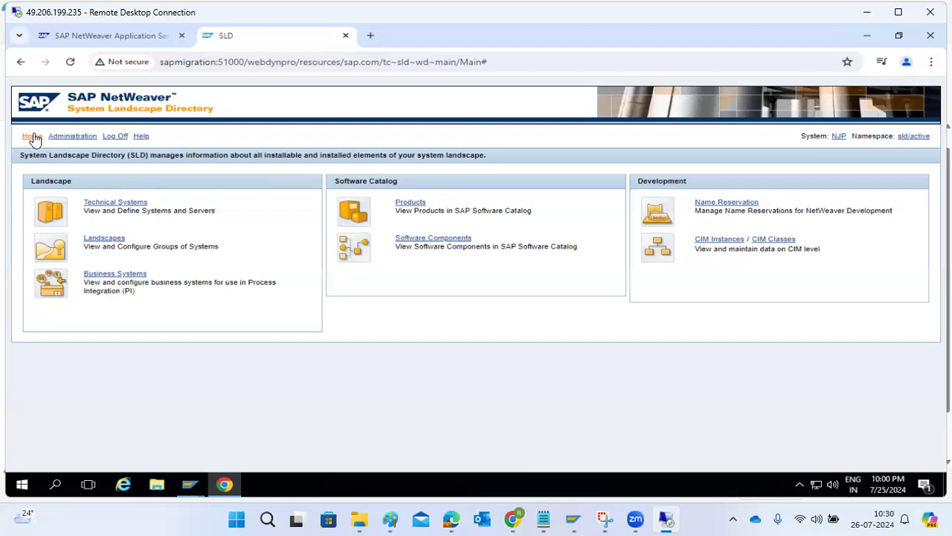
Step: Confirm the Technical Systems list shows zero systems for All Application Systems, then move to SAP GUI
left_click(100, 202)
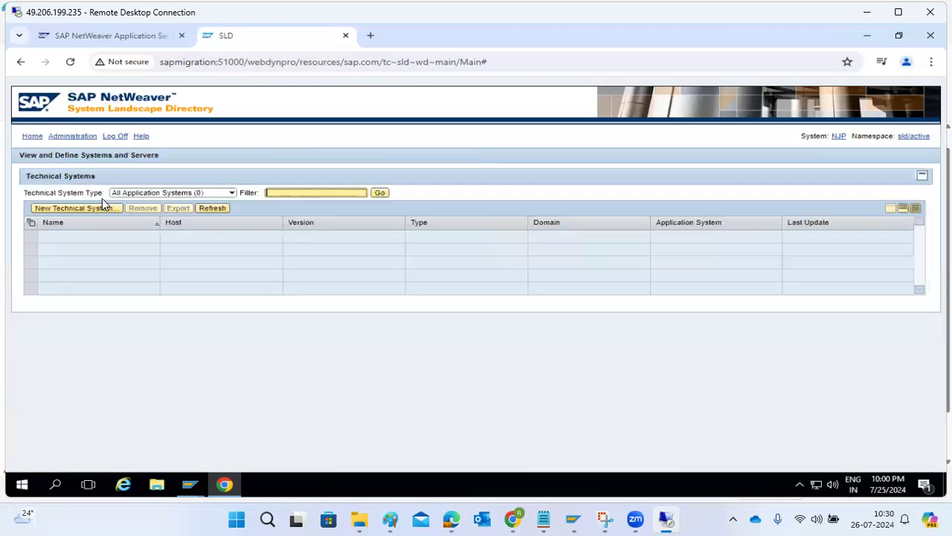
left_click(231, 193)
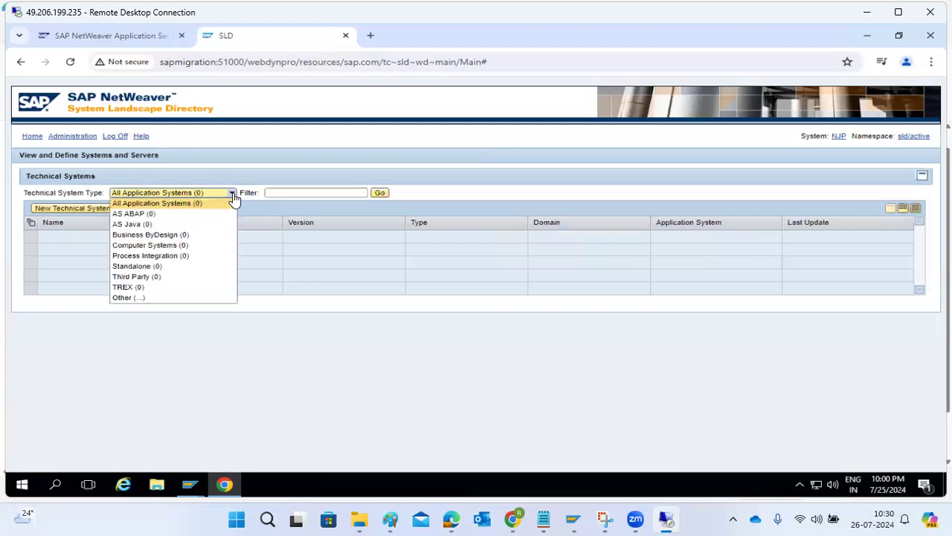
left_click(166, 199)
left_click_drag(162, 192, 208, 200)
left_click(367, 368)
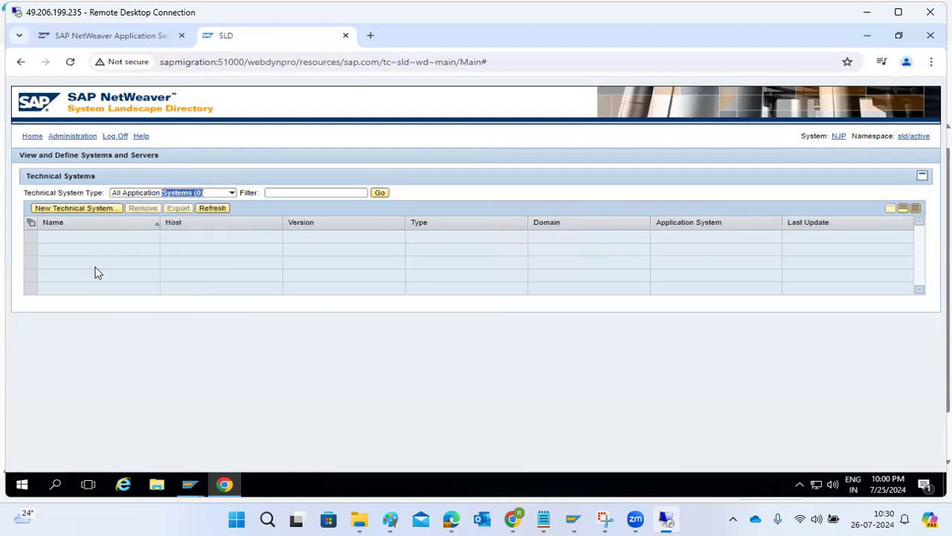
left_click(31, 136)
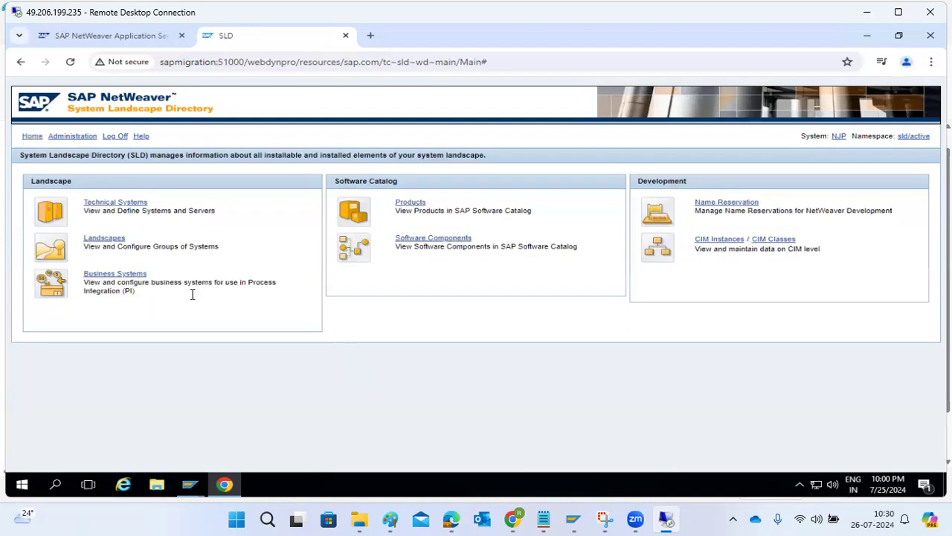
left_click(224, 484)
Step: Bring the SAP GUI session forward and check its system and client details
mouse_move(190, 484)
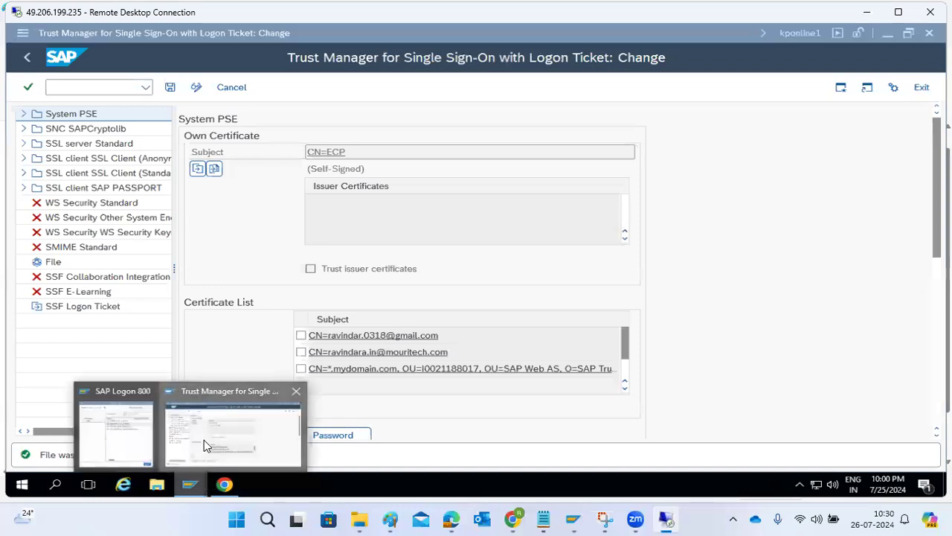
left_click(207, 445)
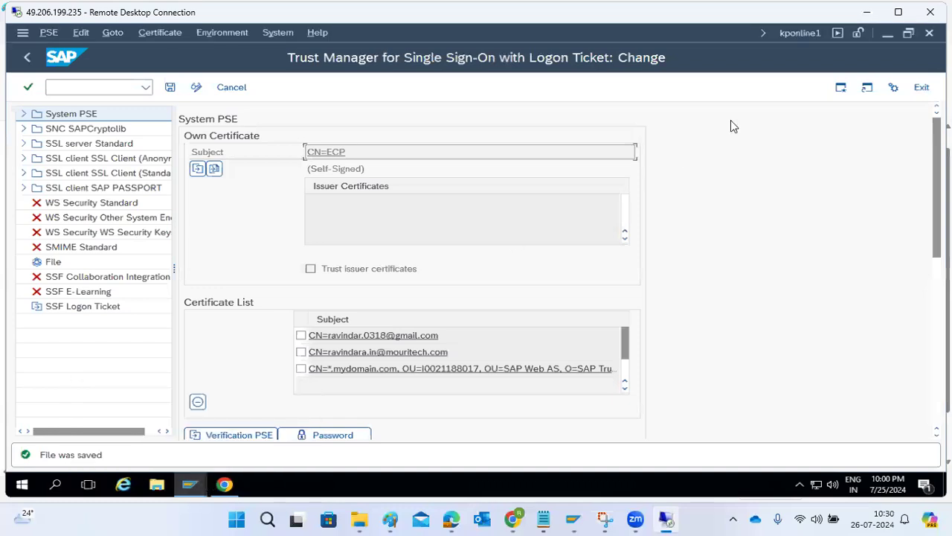
left_click(799, 32)
left_click(800, 56)
Step: In /nrz10, set gateway host sapmigrationm and service sapgw10, activate, and start the data collector
left_click(112, 87)
type("/n")
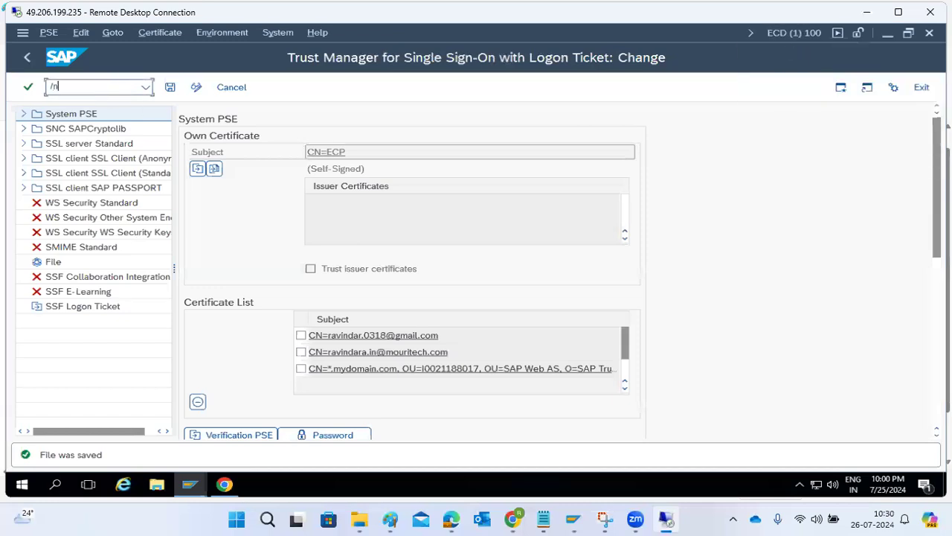
type("rz")
type("10")
key("Return")
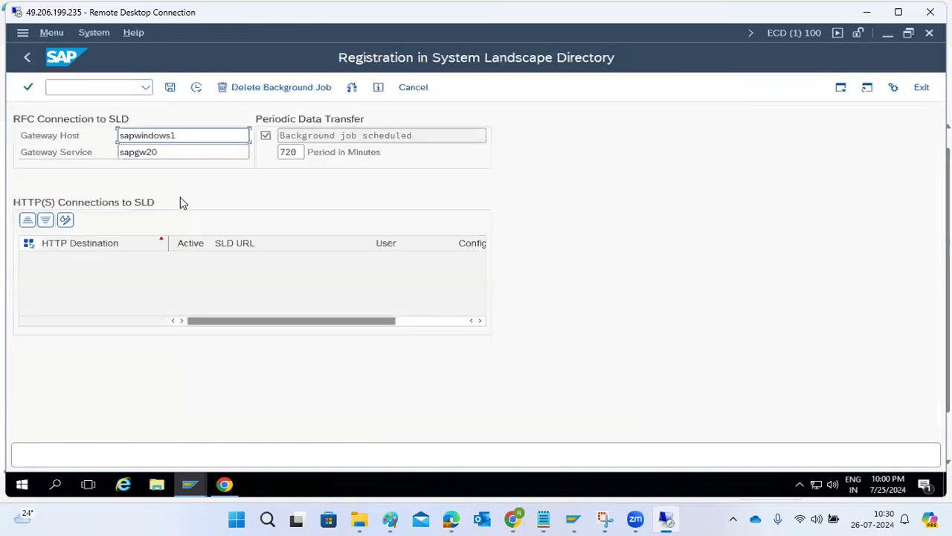
double_click(187, 139)
type("s")
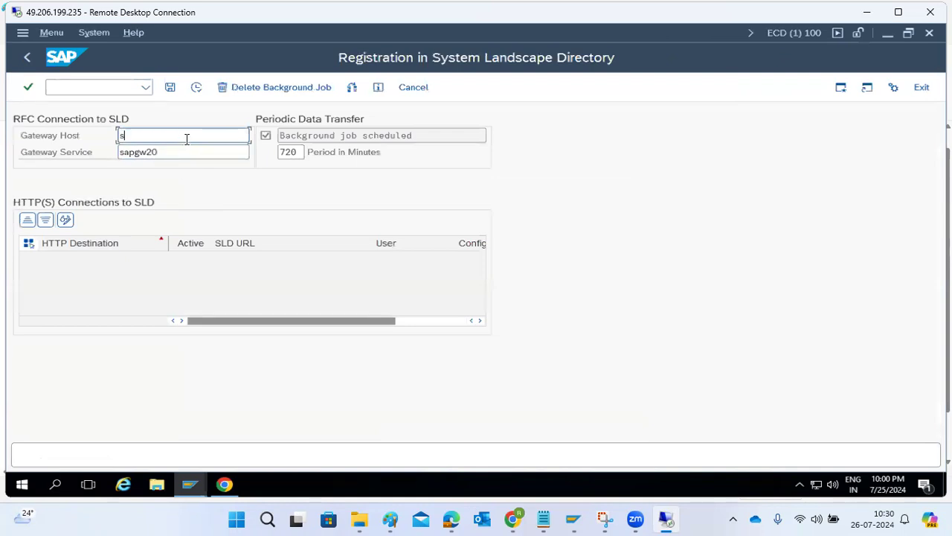
type("apmigrationm")
left_click(179, 154)
key("BackSpace")
key("BackSpace")
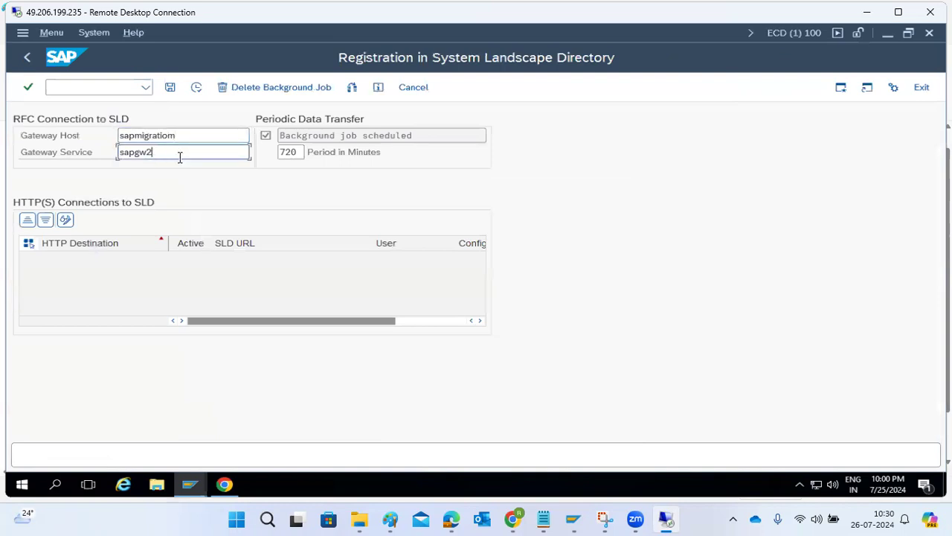
type("10")
left_click(197, 88)
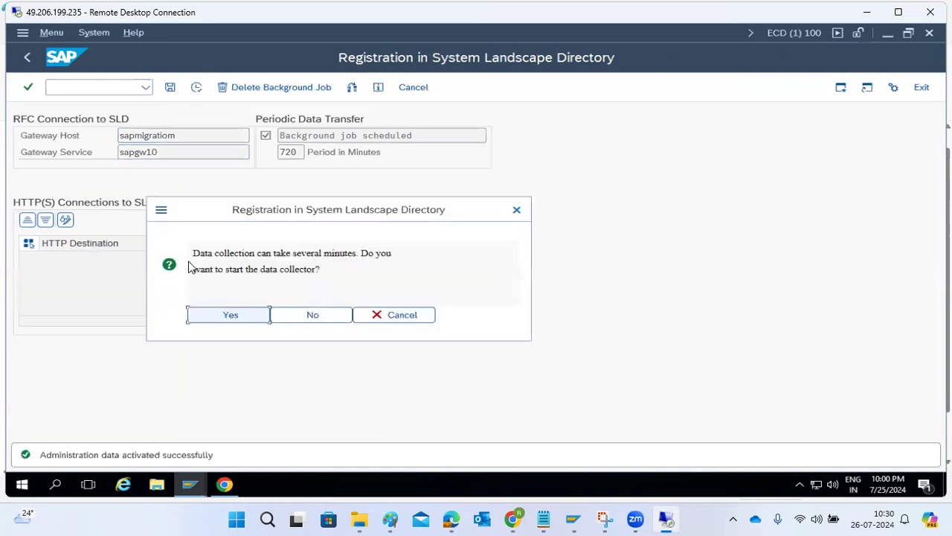
left_click(218, 322)
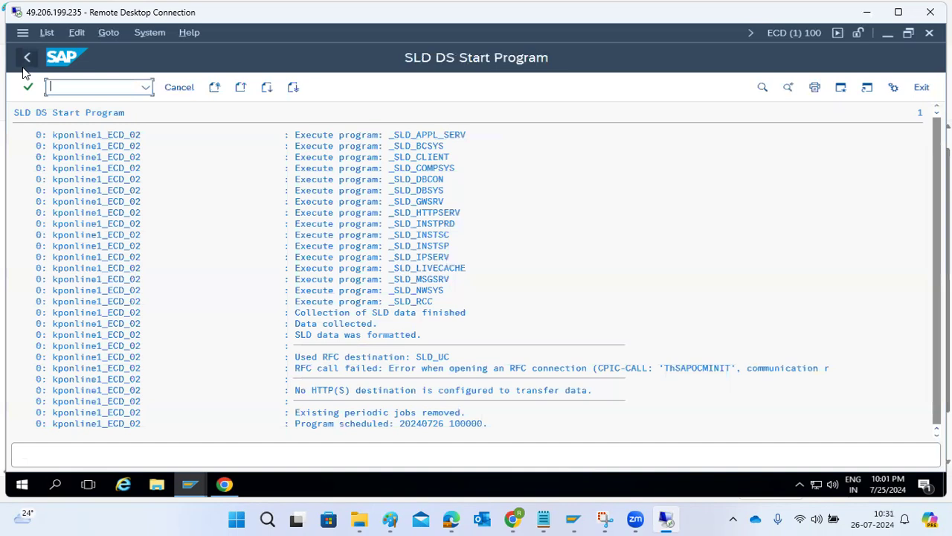
Step: Exit the SLD registration and open SLD API customizing with sldapicust
left_click(27, 59)
left_click(29, 61)
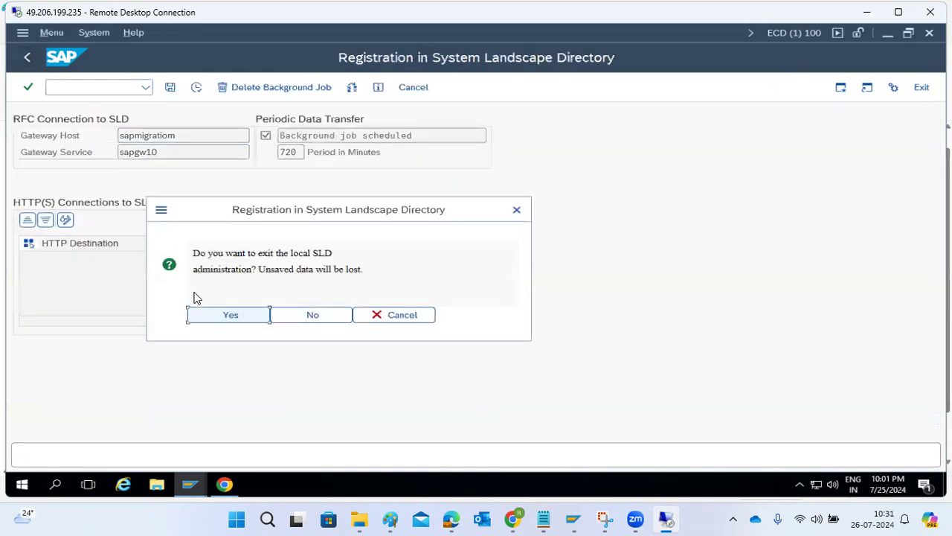
left_click(224, 315)
type("sldapicust")
key("Return")
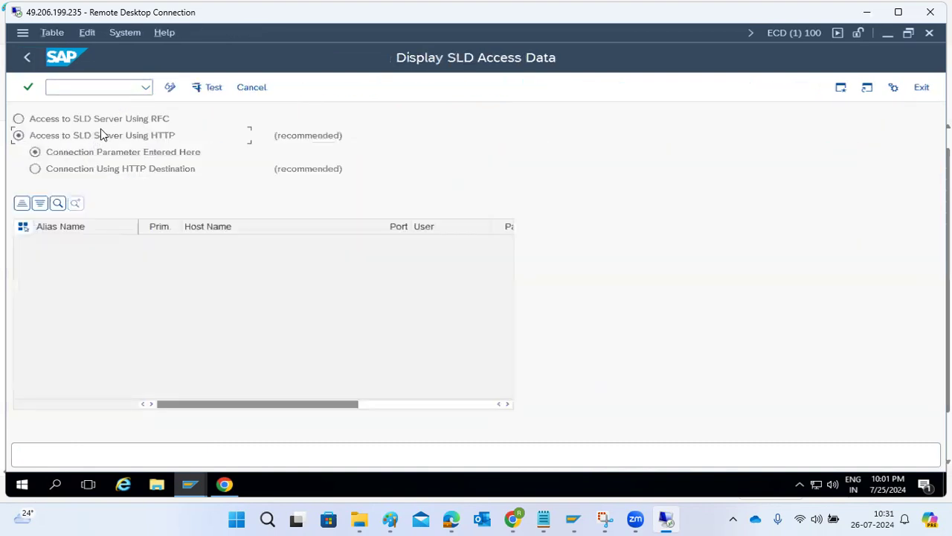
Step: Add SLD connection SLD_NJP to host sapmigration, port 51000, user Administrator
left_click(169, 88)
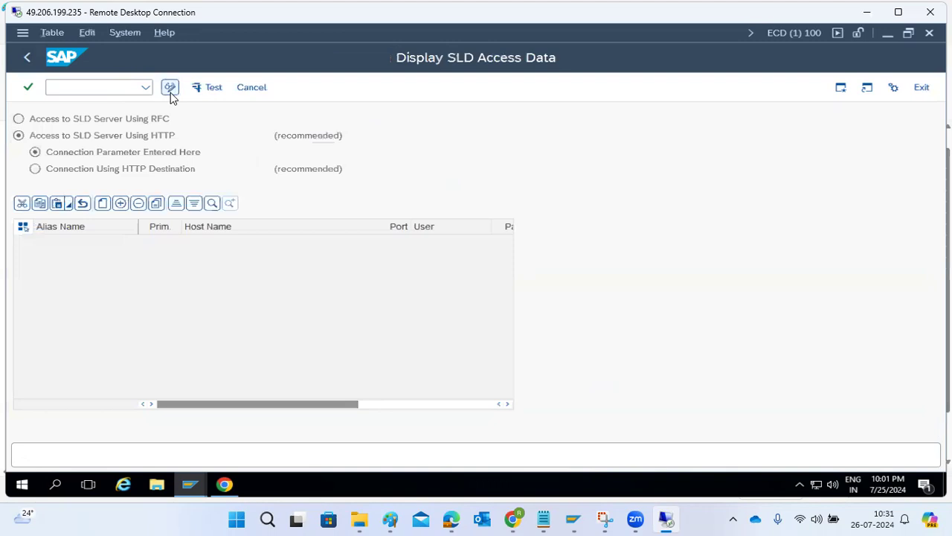
left_click(102, 206)
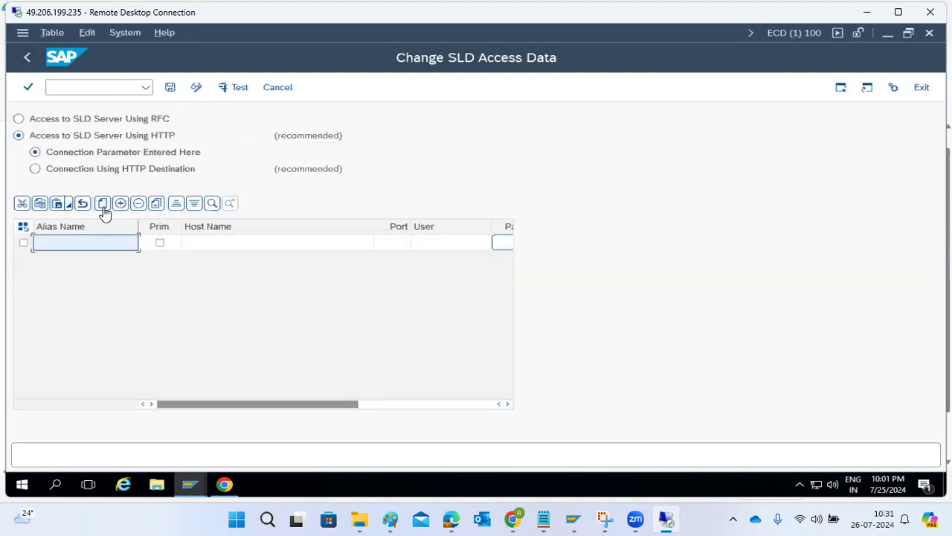
type("SLD_NJP")
key("Tab")
left_click(210, 244)
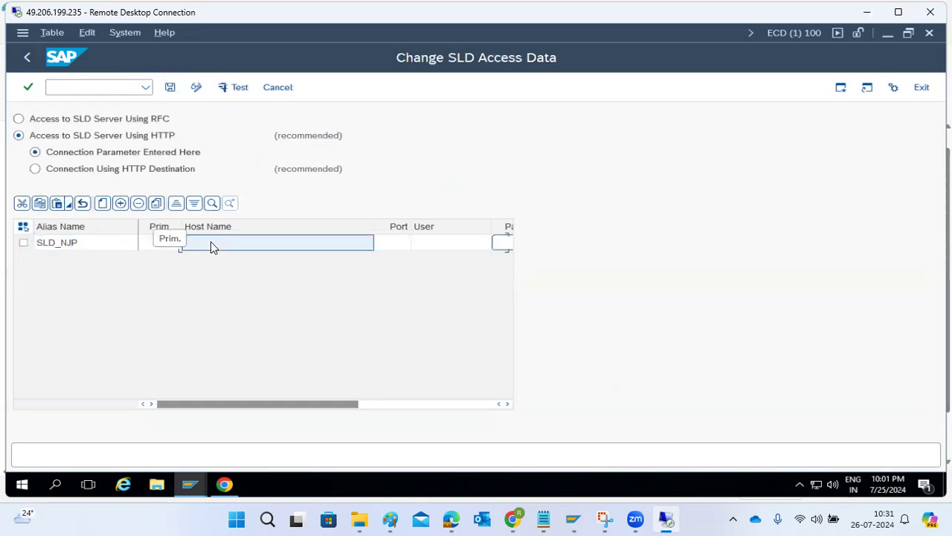
type("sap")
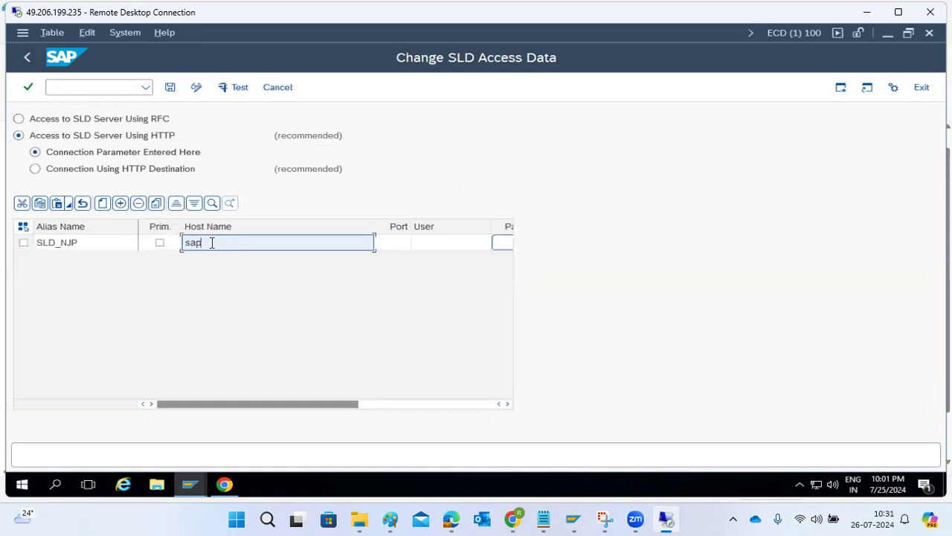
type("minration")
left_click(395, 243)
type("51000")
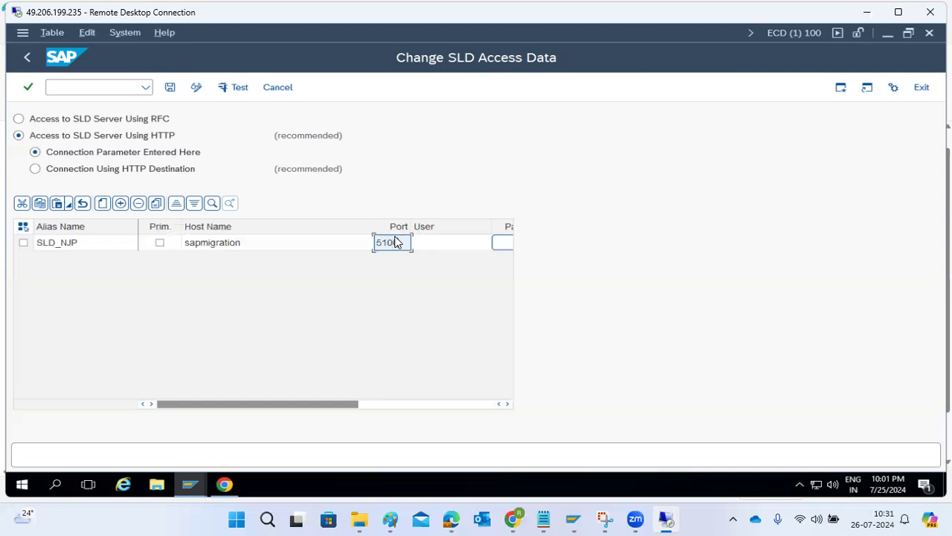
left_click(430, 245)
type("Adm")
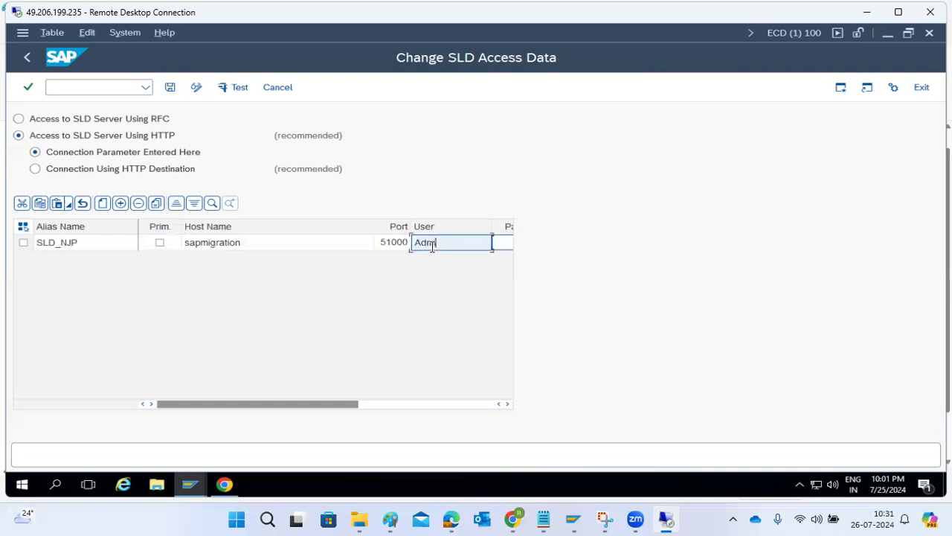
type("inistrator")
Step: Enter and confirm the logon password for the SLD_NJP connection
left_click(509, 246)
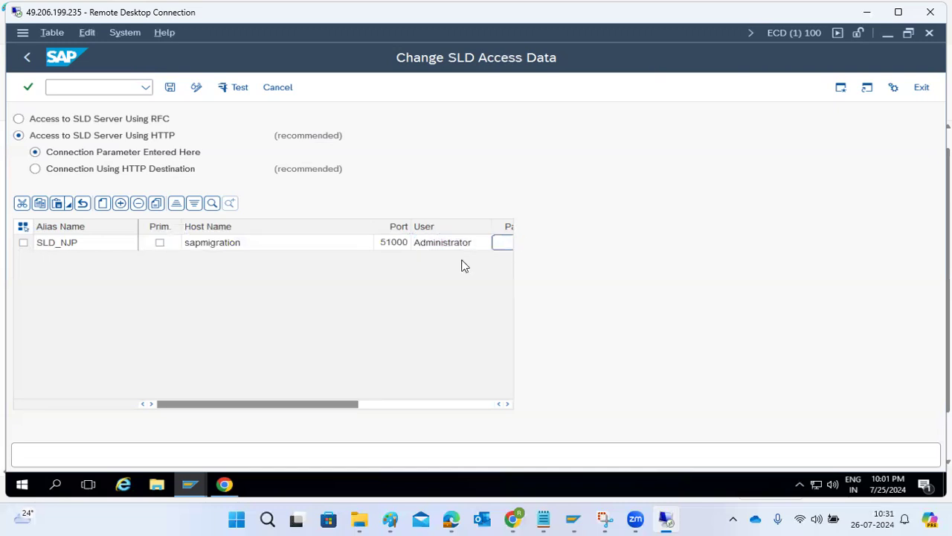
left_click(286, 231)
type("●●●")
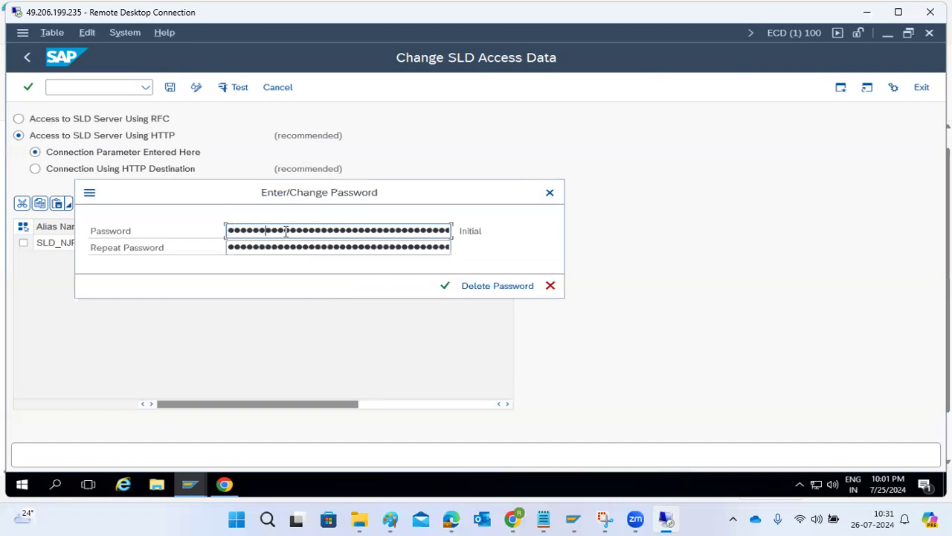
key("Tab")
type("●●●●●●●●●●")
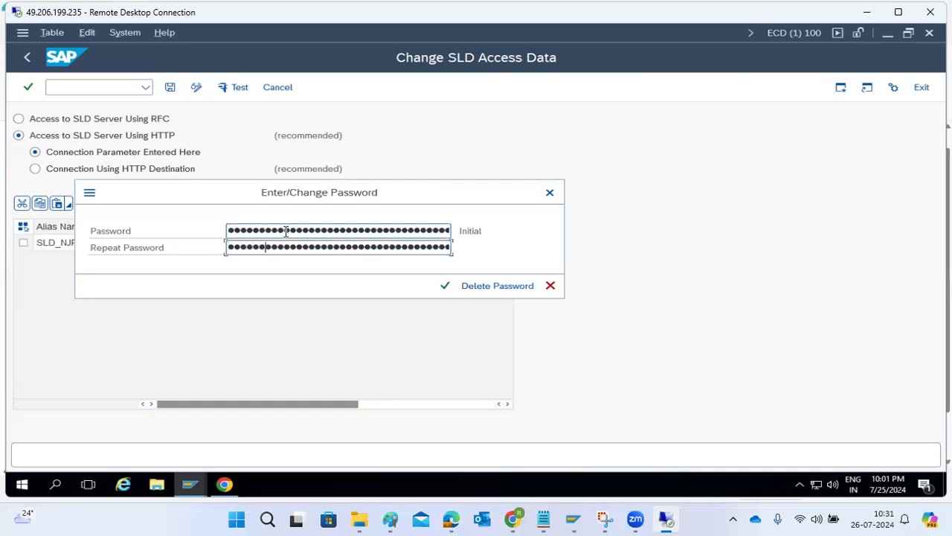
left_click(444, 286)
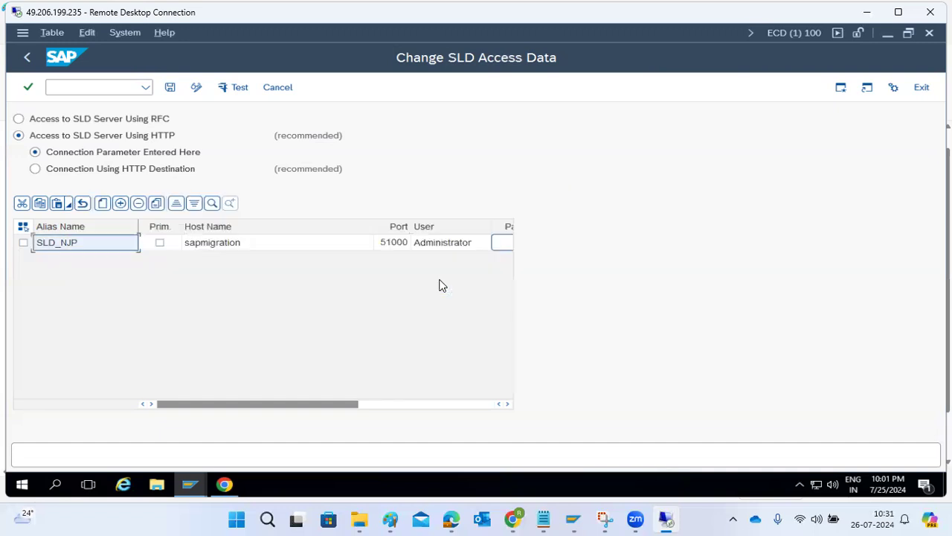
Step: Save SLD_NJP and flag it as the primary SLD destination
left_click(23, 242)
left_click(170, 87)
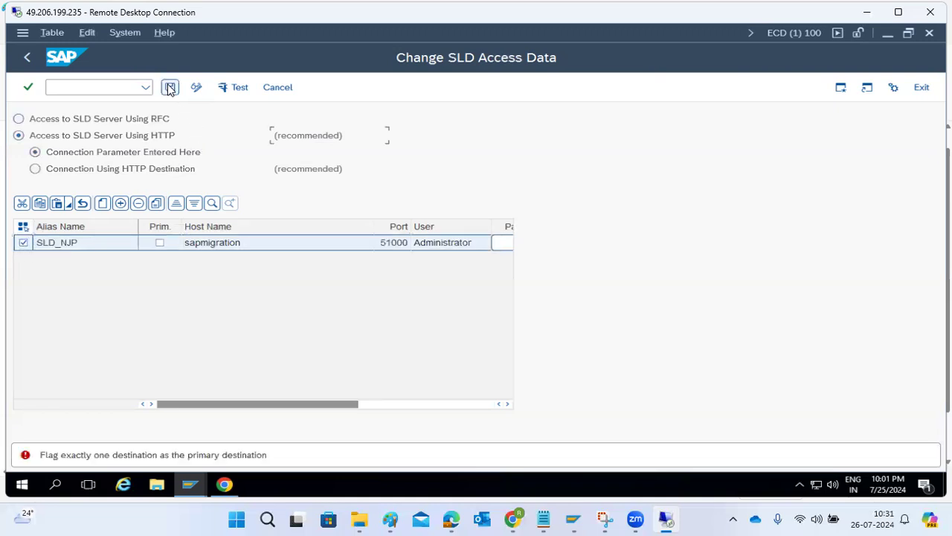
left_click(238, 87)
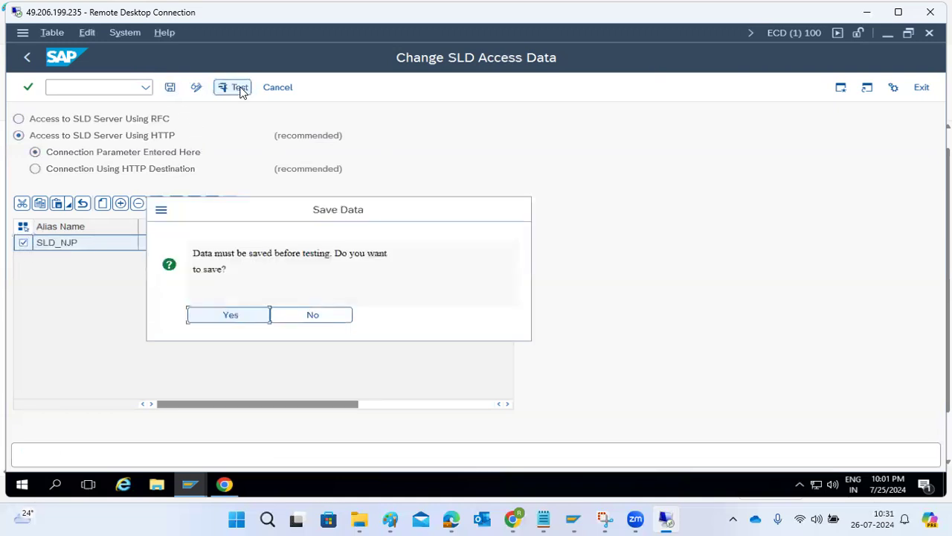
left_click(236, 316)
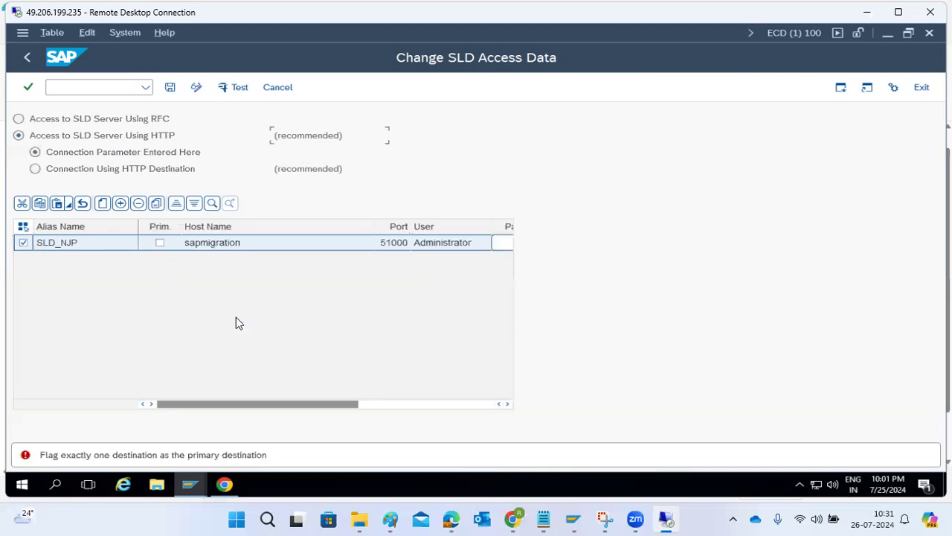
left_click(159, 243)
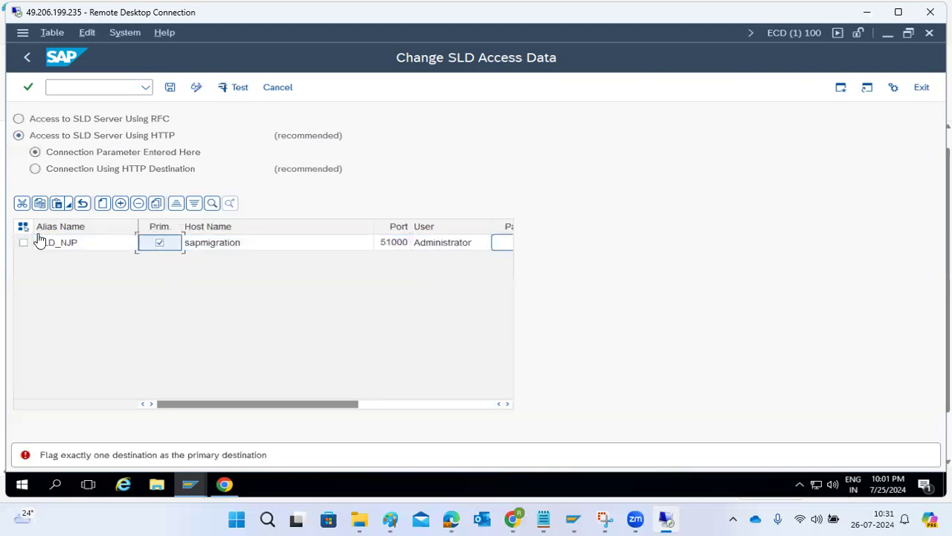
left_click(21, 245)
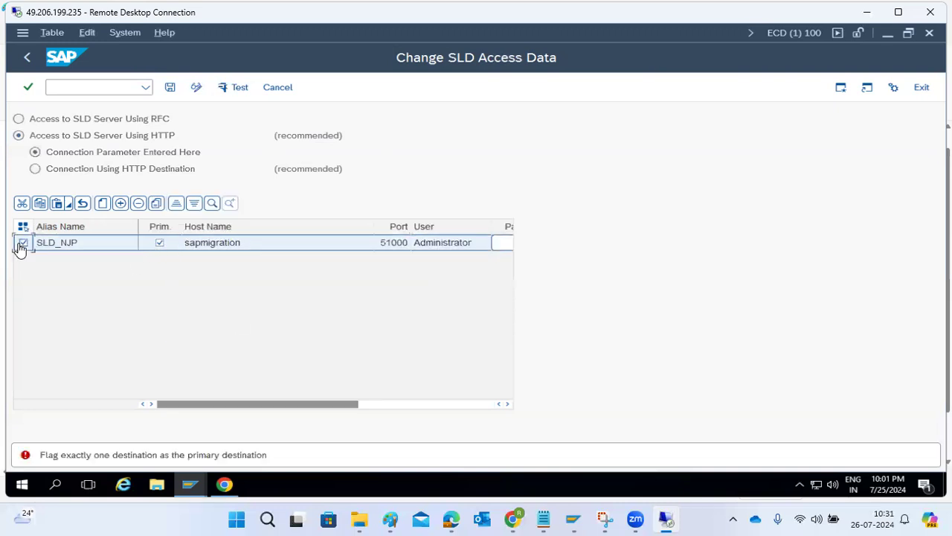
left_click(170, 88)
Step: Test the SLD_NJP connection, which fails with NIECONN_REFUSED on sapmigration:51000, then go back
left_click(236, 89)
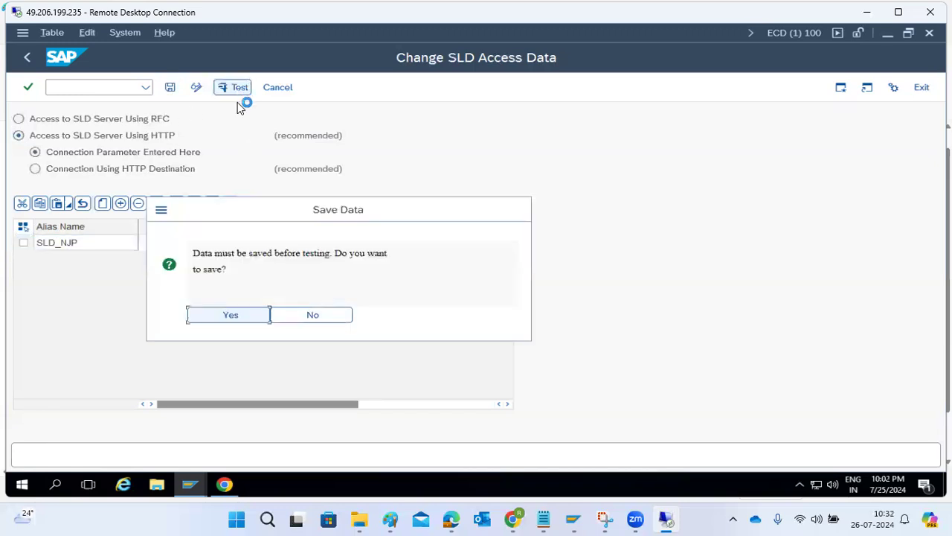
left_click(223, 315)
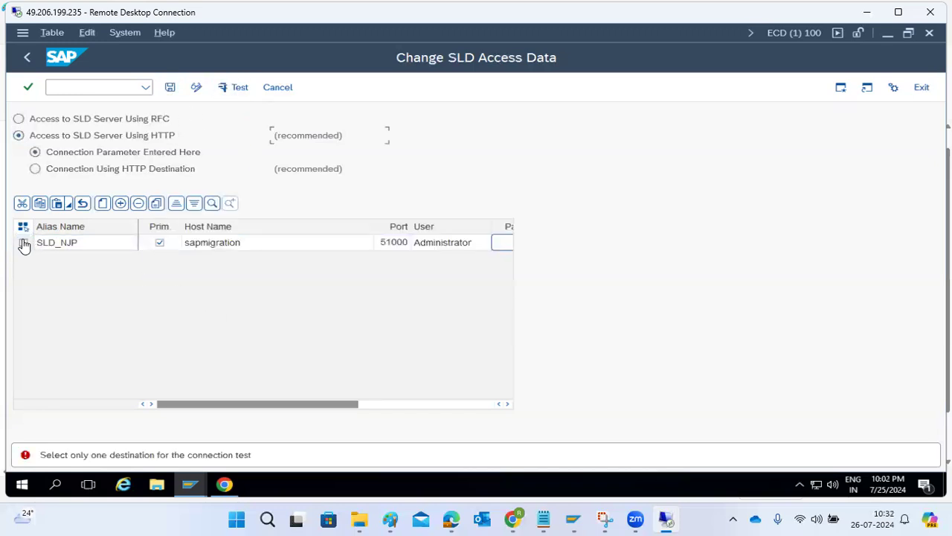
left_click(23, 243)
left_click(236, 89)
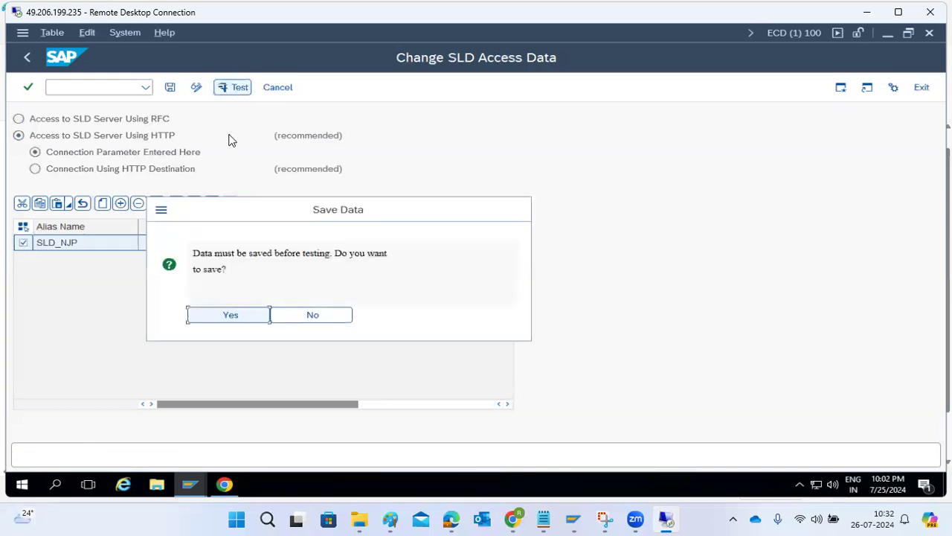
left_click(222, 316)
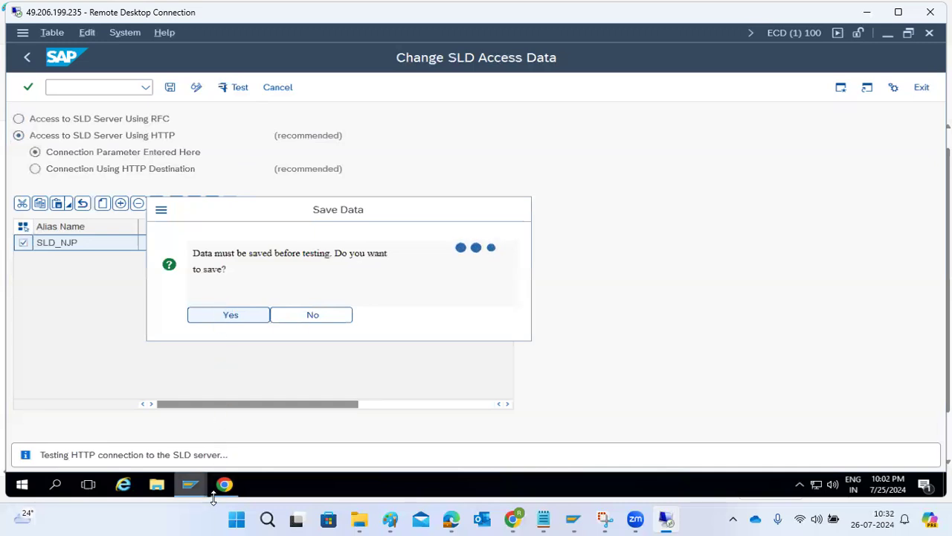
mouse_move(218, 497)
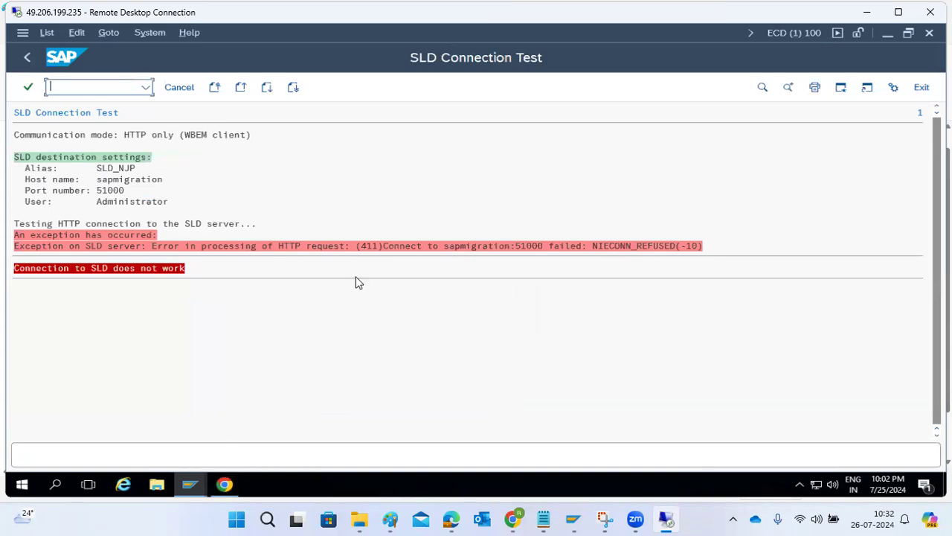
left_click(449, 250)
left_click(30, 58)
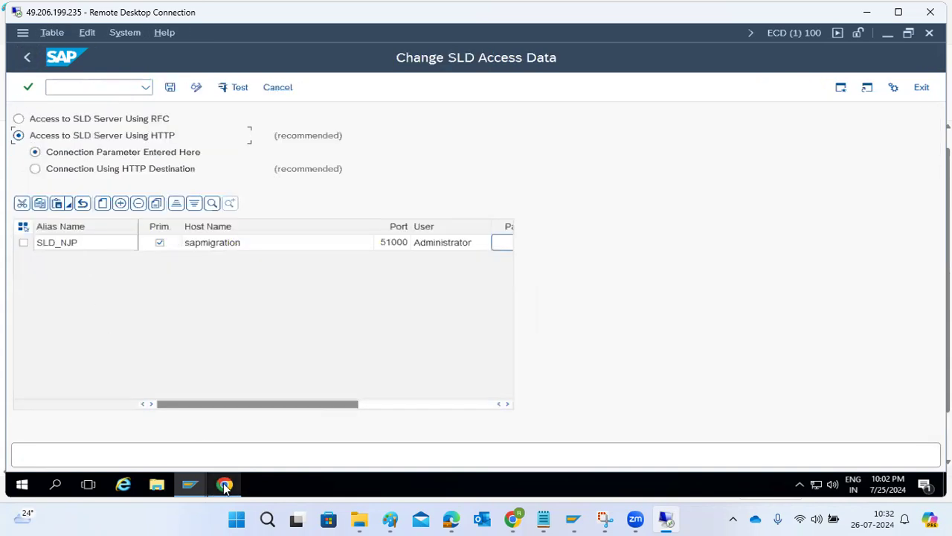
Step: Check the CIM data import progress in the SLD administration page
left_click(225, 485)
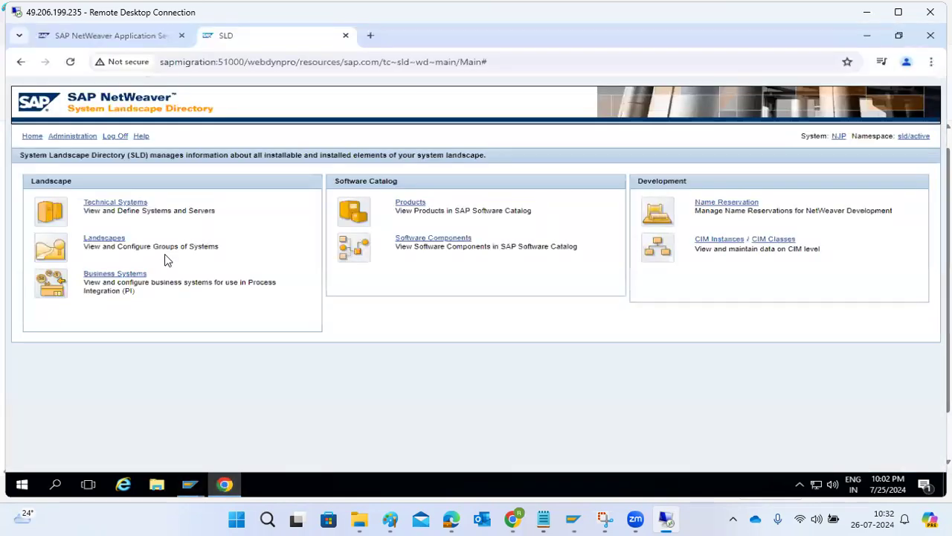
left_click(68, 139)
left_click(499, 224)
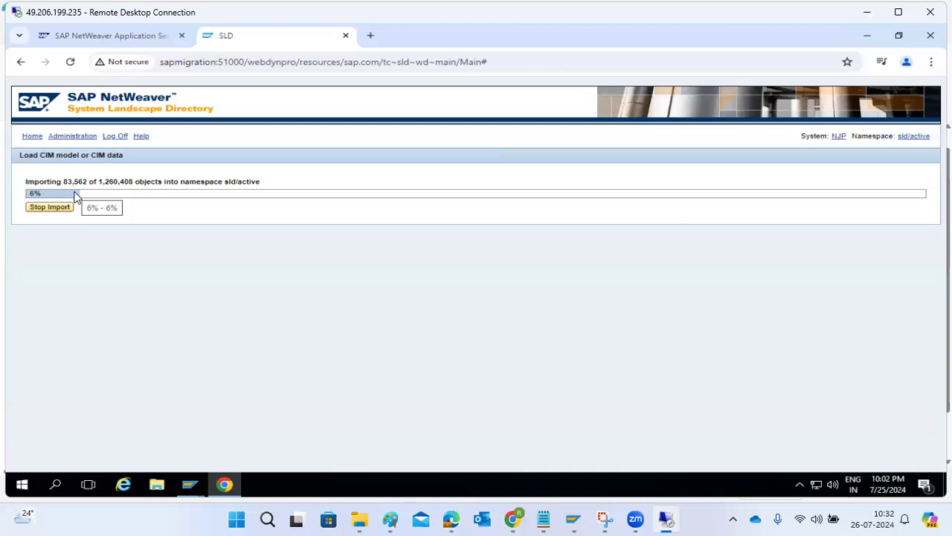
left_click(72, 136)
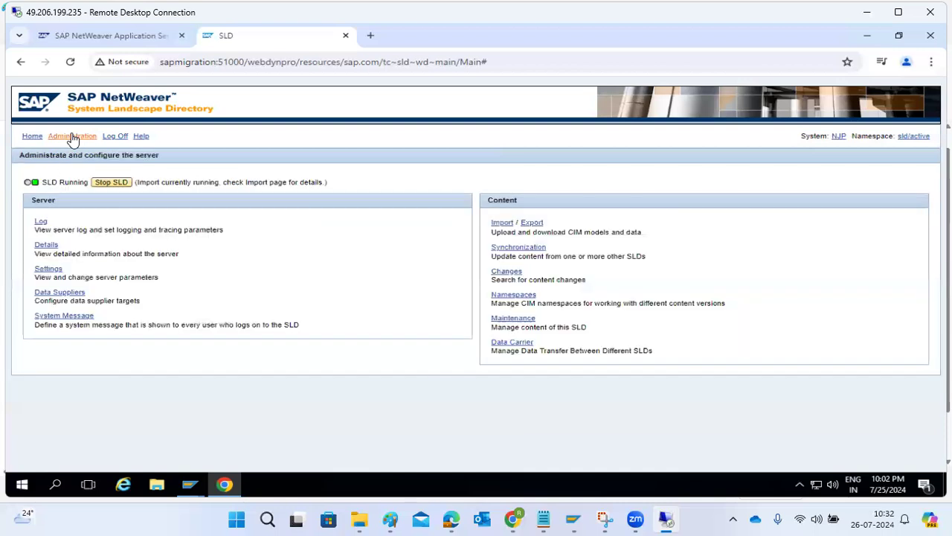
left_click(33, 136)
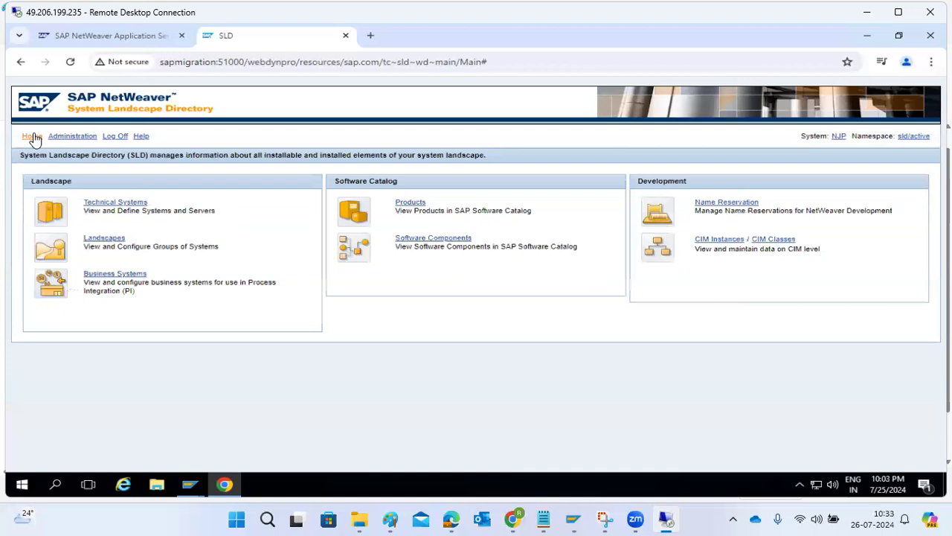
Step: Confirm the Technical Systems list is still empty, then return to the SLD access data screen
left_click(106, 203)
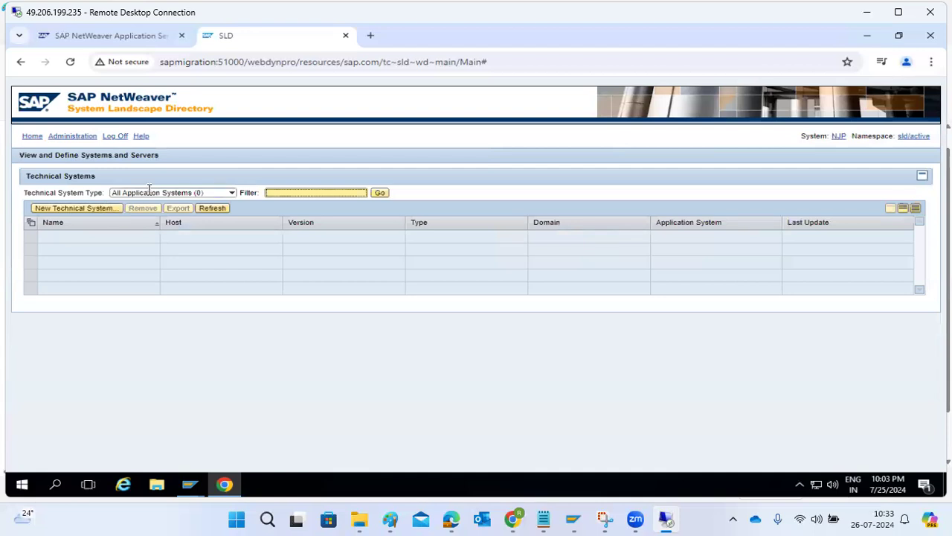
left_click(139, 192)
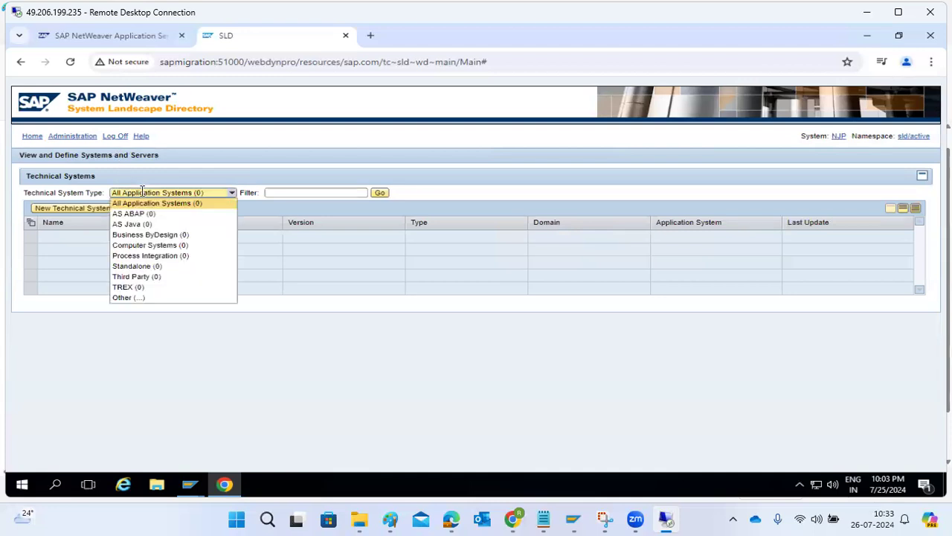
left_click(121, 43)
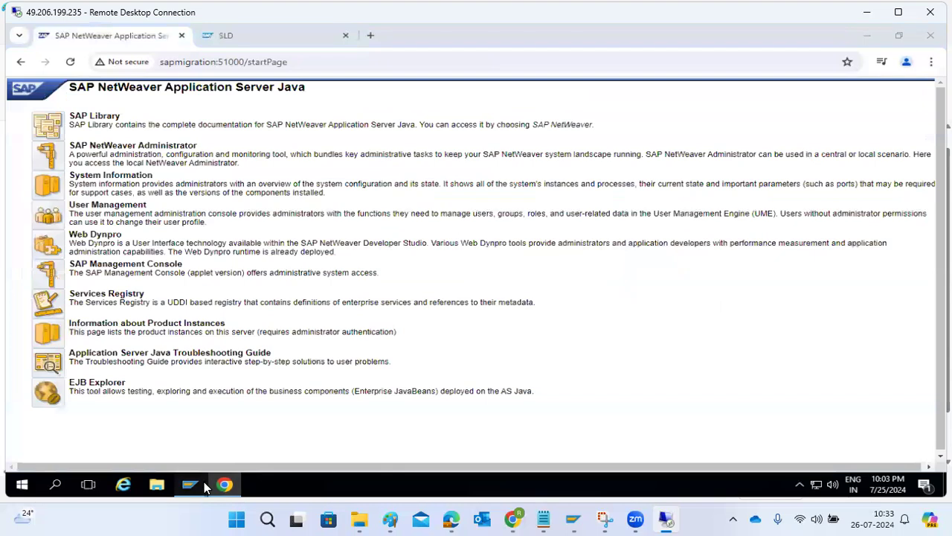
mouse_move(190, 484)
left_click(230, 433)
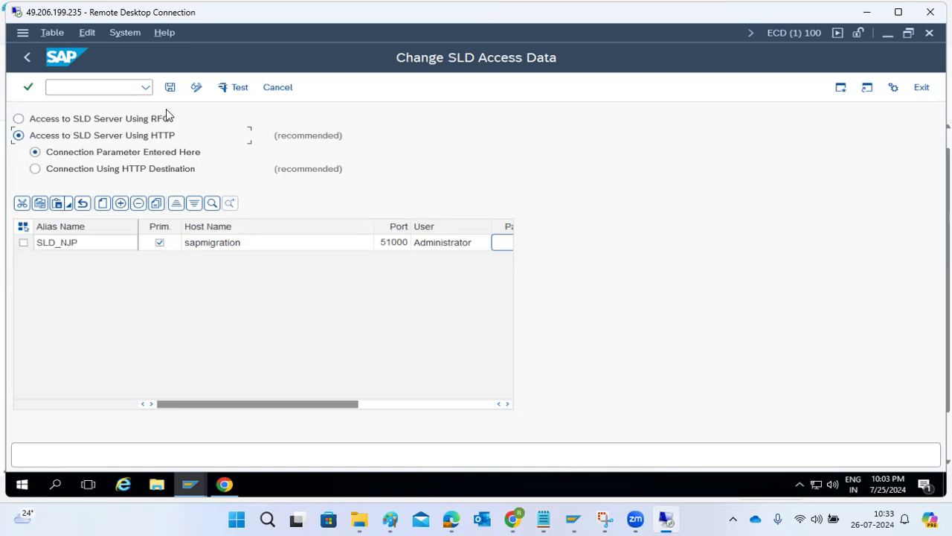
Step: Retest the SLD_NJP connection, then save and exit the SLD access data
left_click(23, 243)
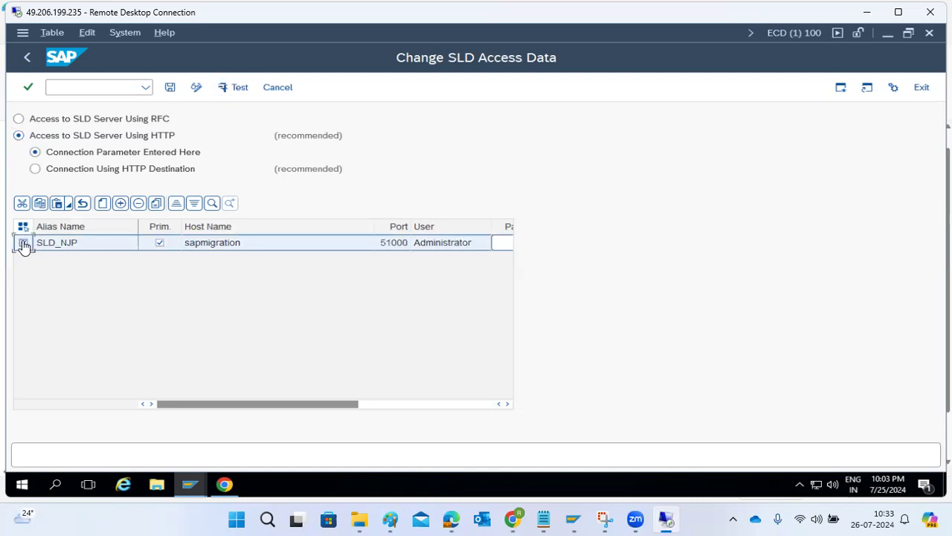
left_click(224, 88)
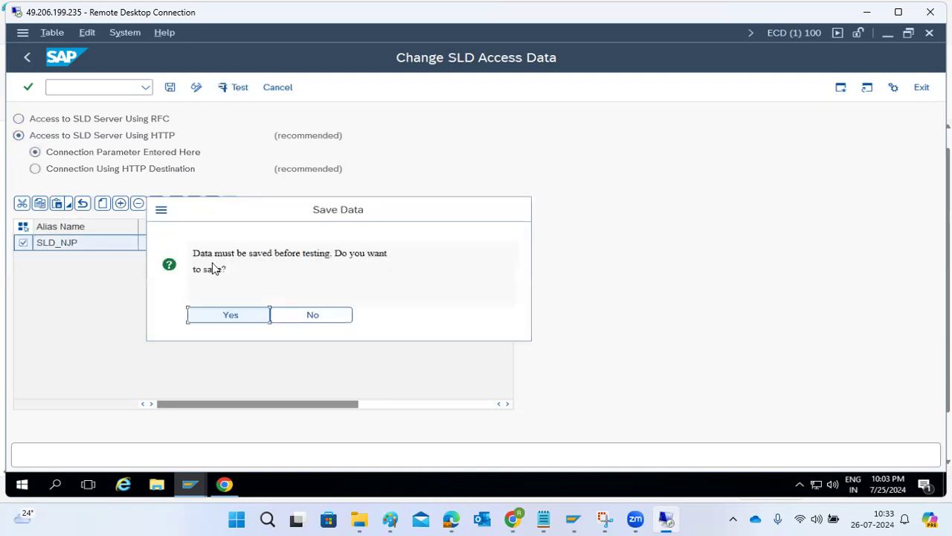
left_click(218, 315)
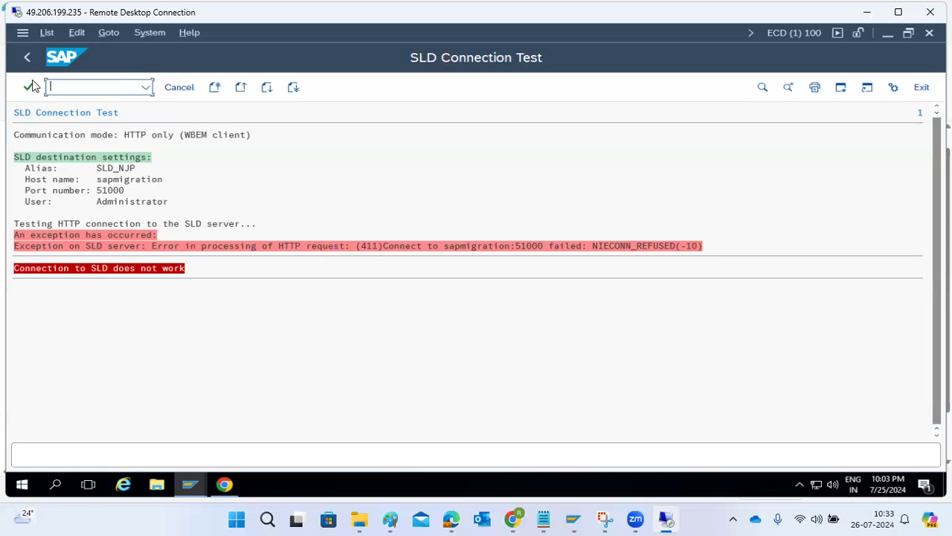
left_click(27, 58)
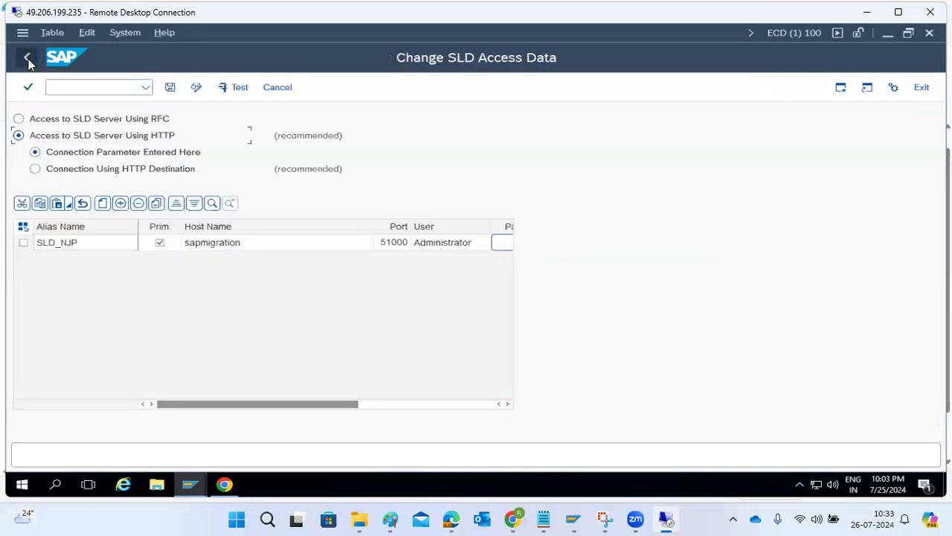
left_click(27, 60)
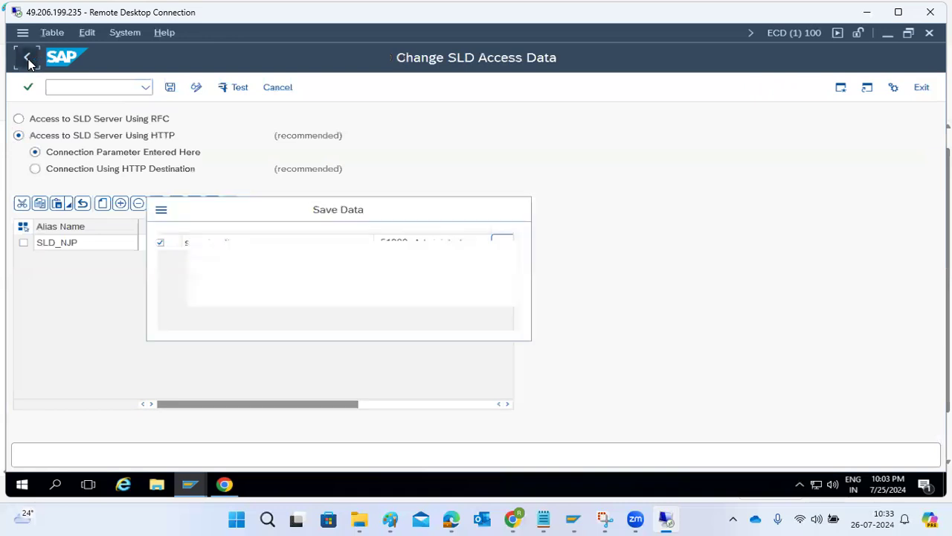
left_click(210, 318)
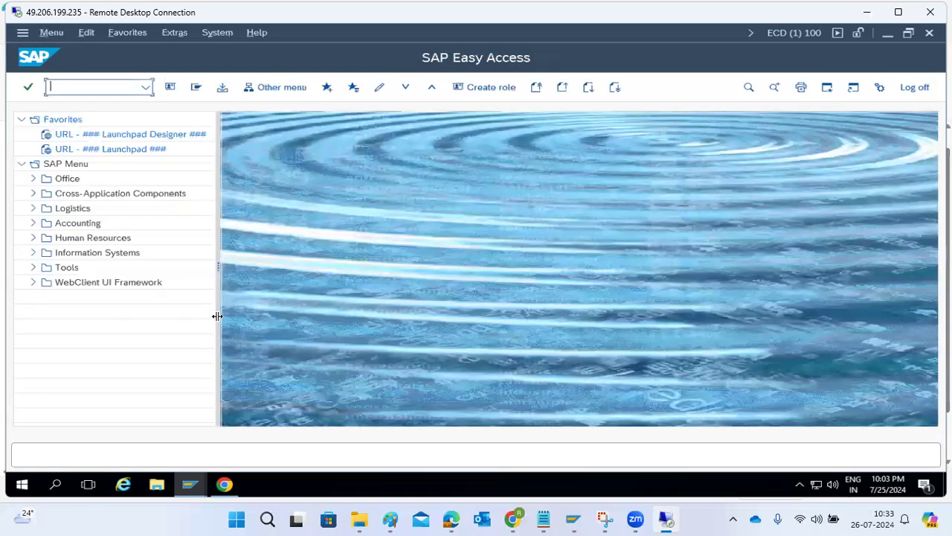
Step: Review the gateway host in RZ70, leave the local SLD registration, and return to the browser
type("rz70")
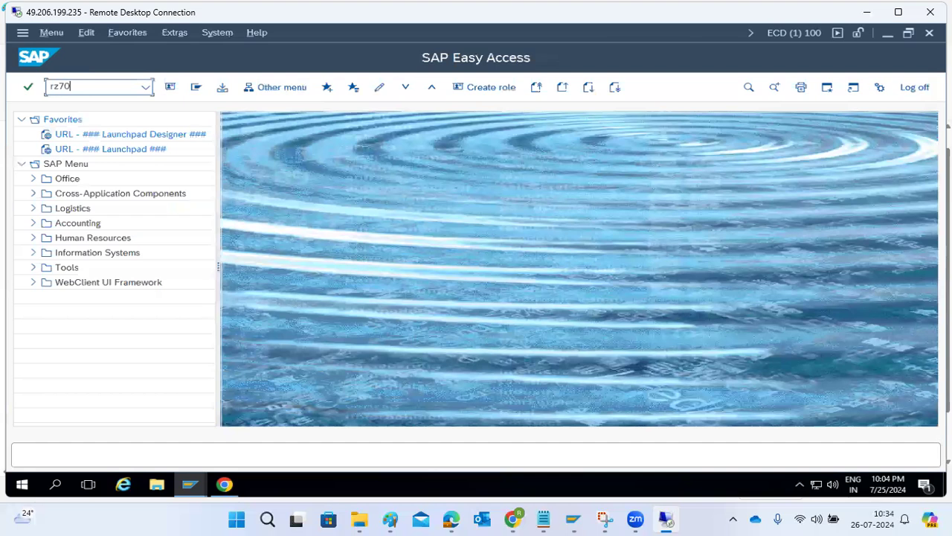
key("Return")
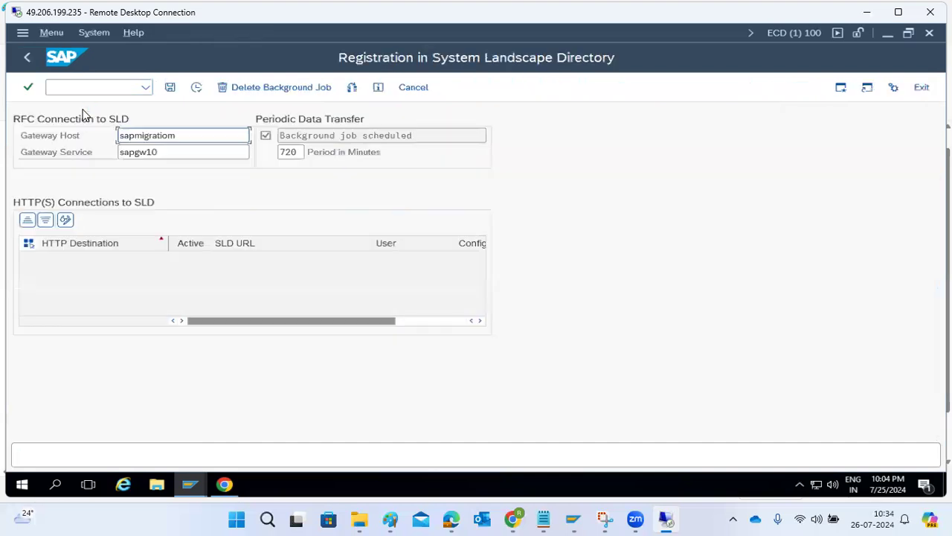
left_click(158, 137)
left_click(32, 58)
left_click(204, 314)
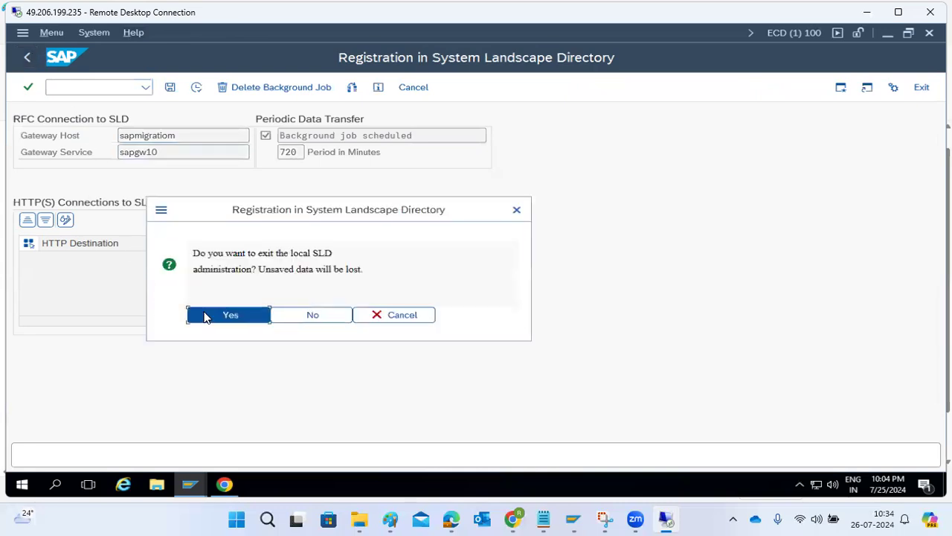
left_click(224, 485)
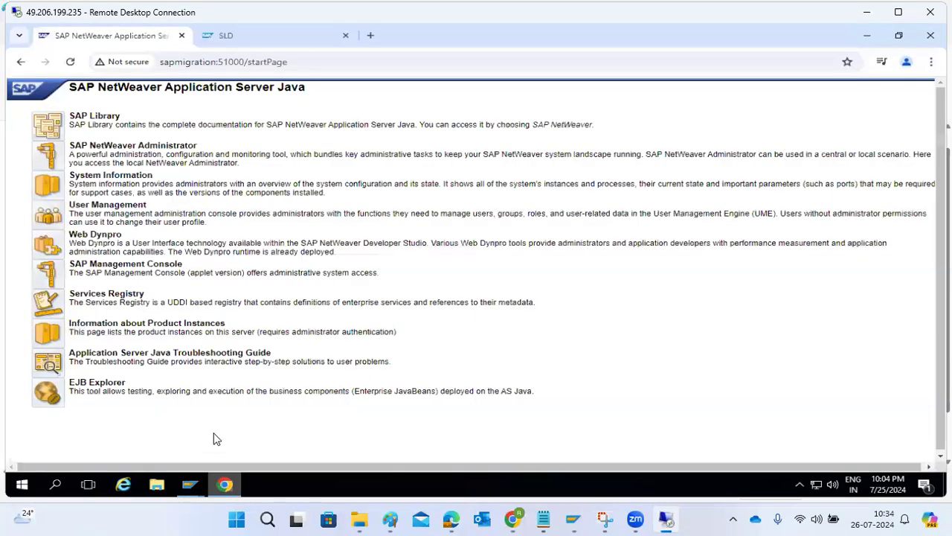
Step: Check the CIM import into sld/active (114,681 of 1,260,408 objects), then return to the Java start page
left_click(252, 35)
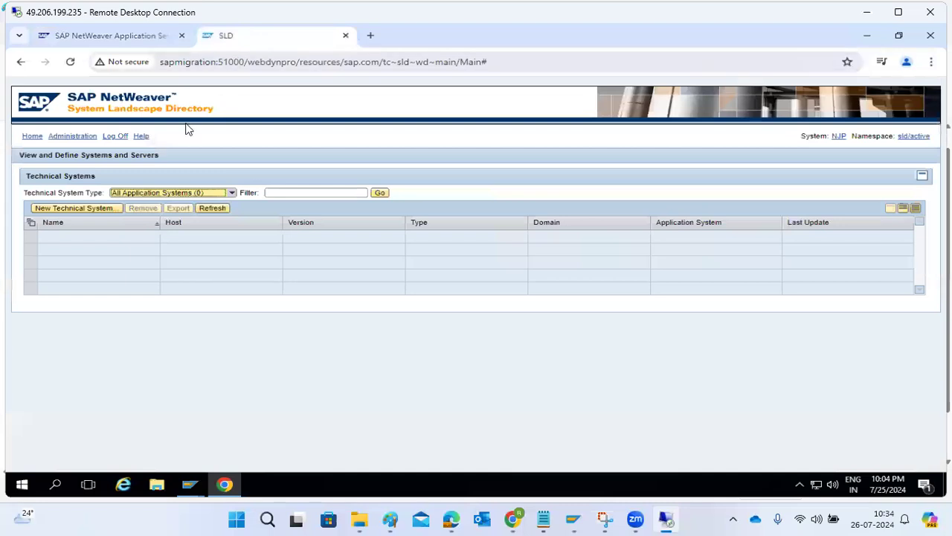
left_click(75, 137)
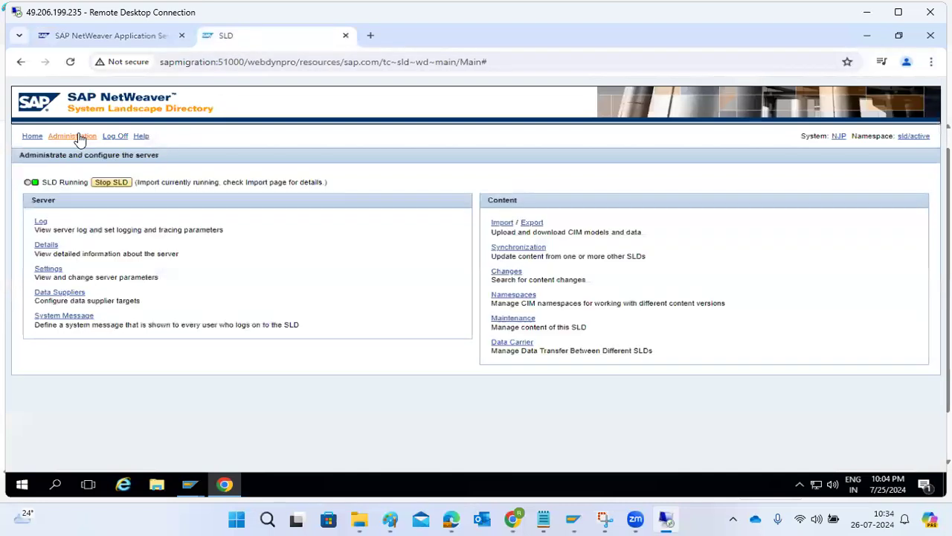
left_click(498, 224)
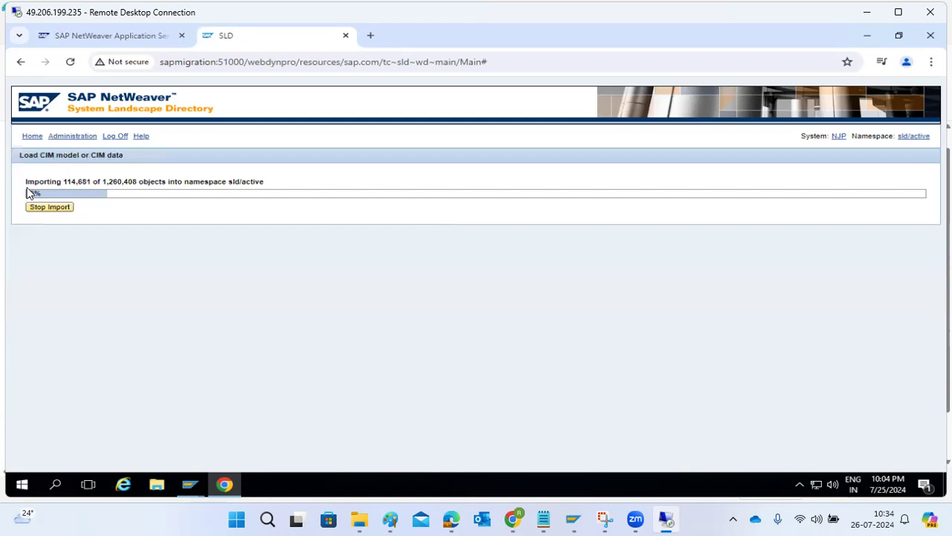
left_click(31, 136)
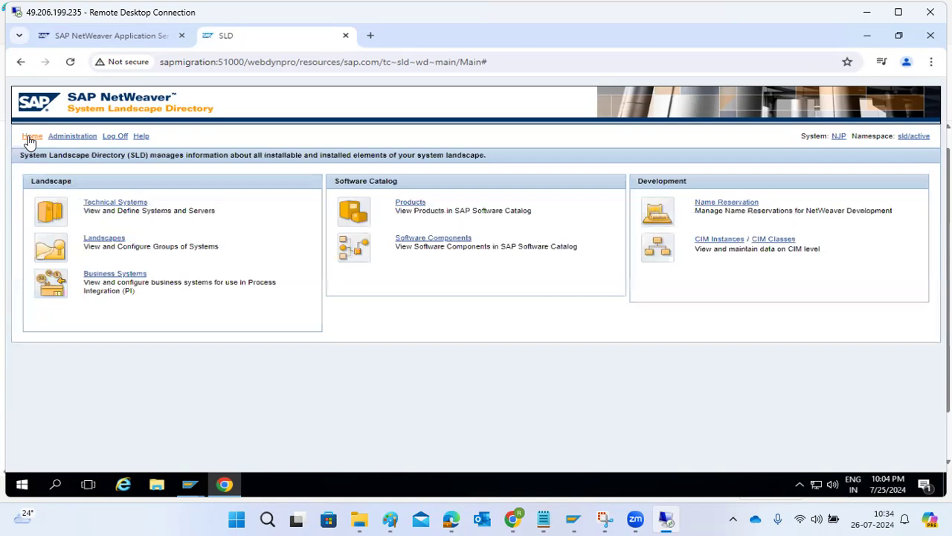
left_click(83, 39)
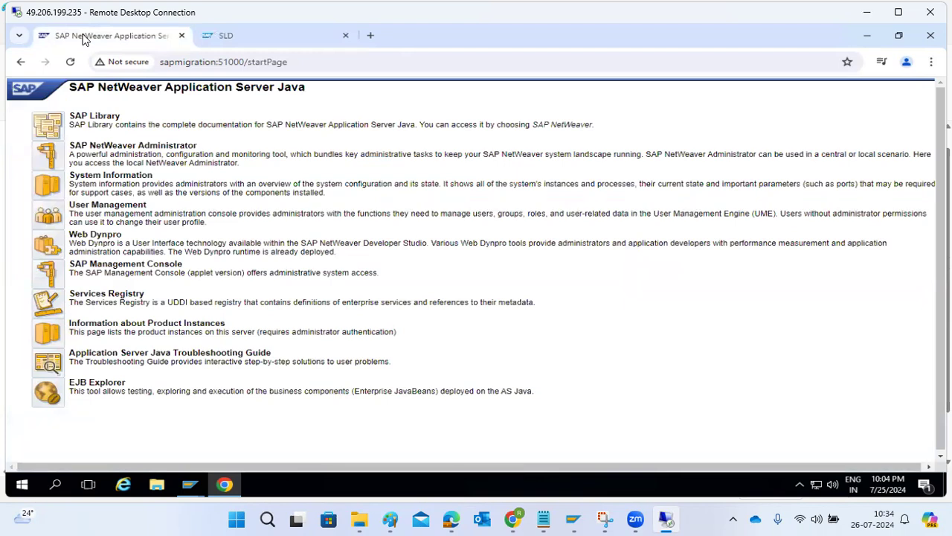
Step: Open NetWeaver Administrator and reach the Destinations page by searching 'desti'
left_click(52, 148)
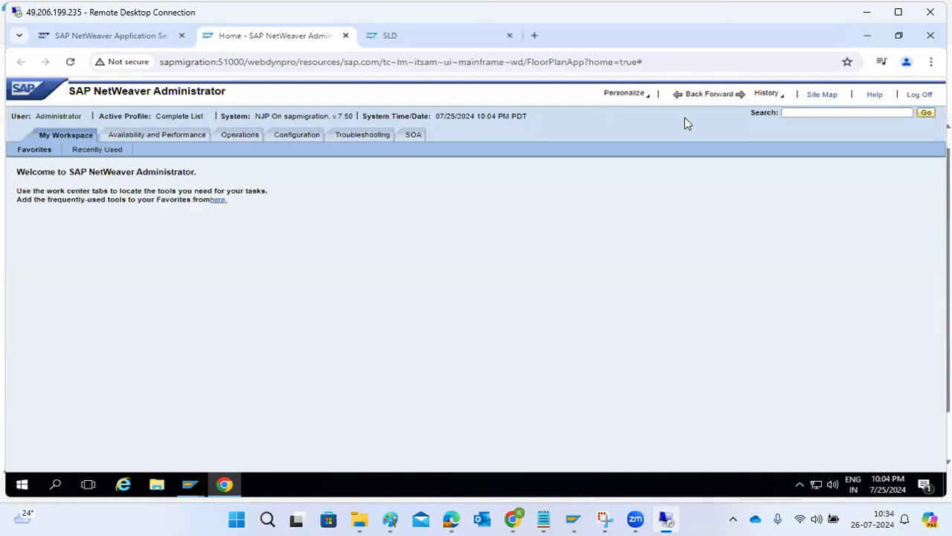
left_click(787, 112)
type("desti")
key("Return")
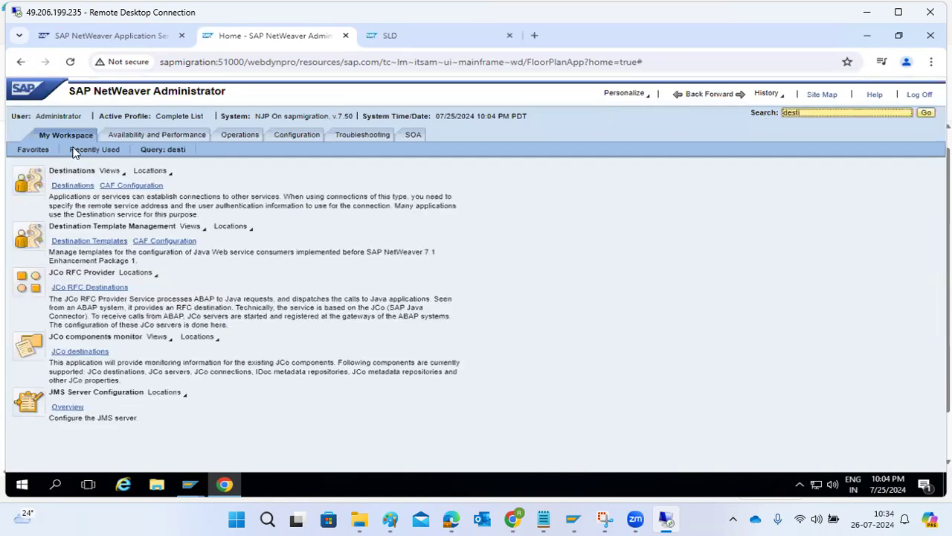
left_click(73, 187)
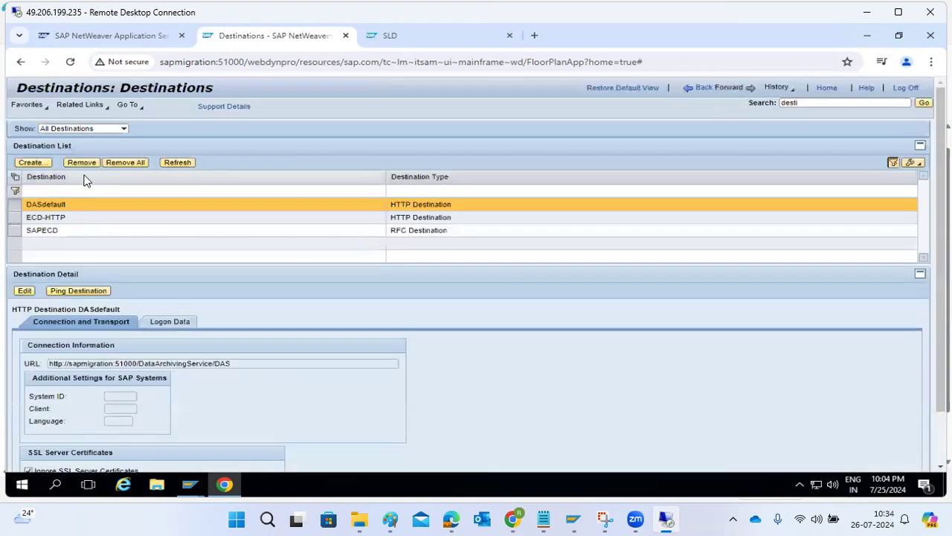
Step: Create a new HTTP destination named SLD_Client
left_click(39, 163)
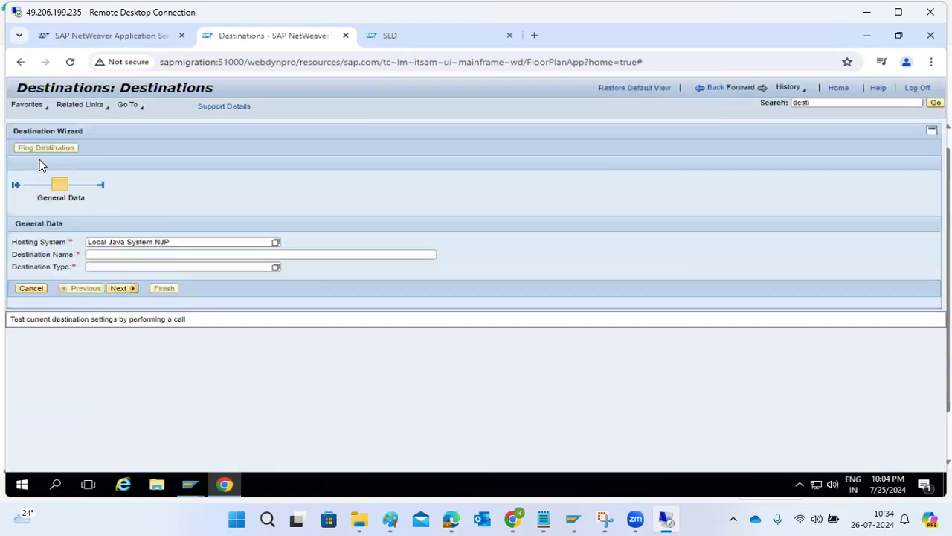
left_click(101, 253)
type("SA")
key("BackSpace")
type("LD_Client")
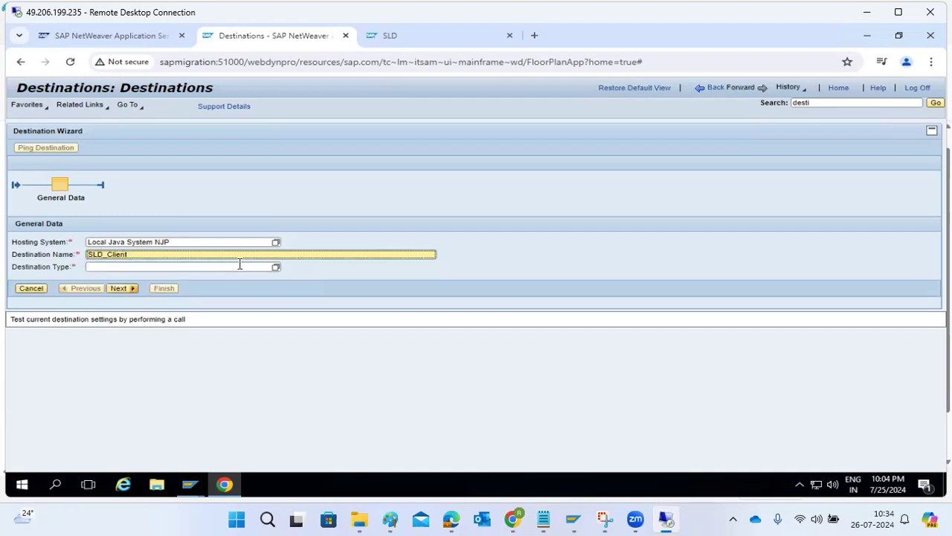
left_click(276, 268)
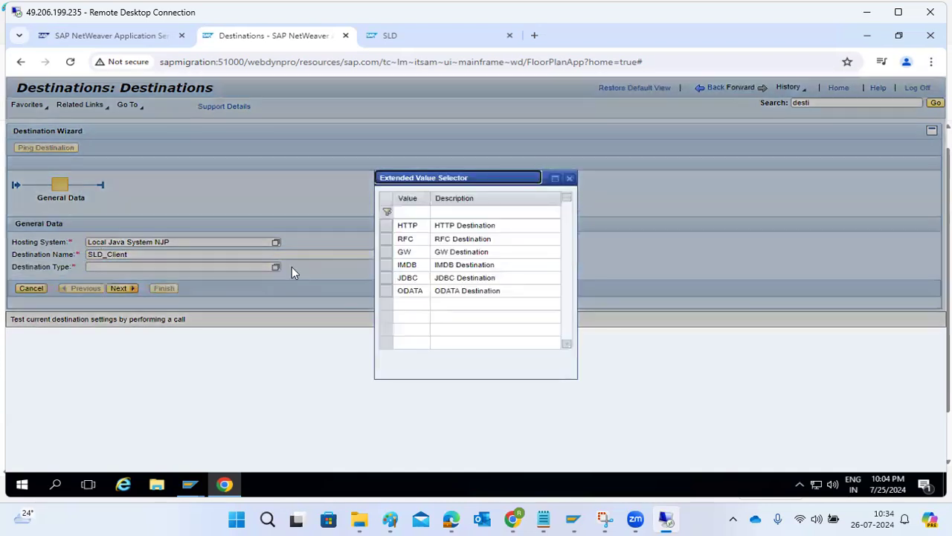
left_click(405, 226)
left_click(119, 288)
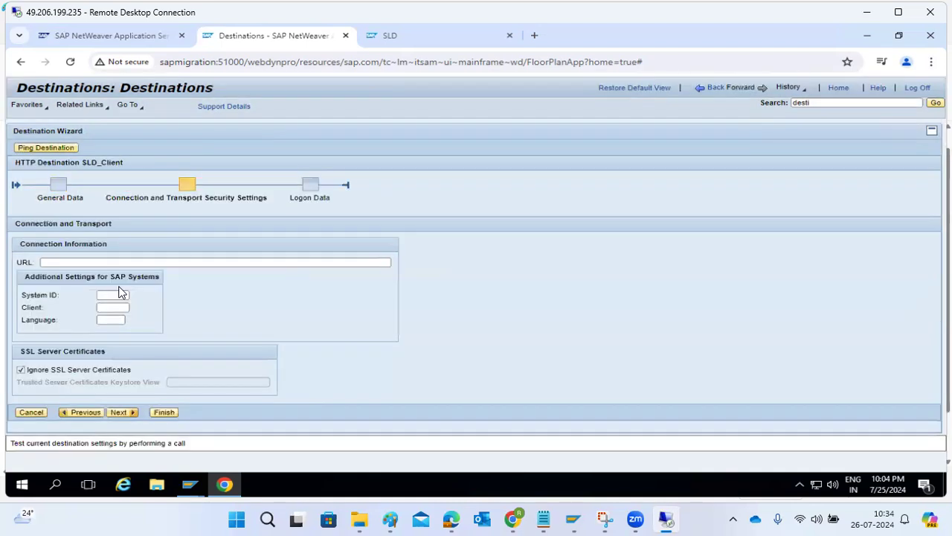
left_click(79, 262)
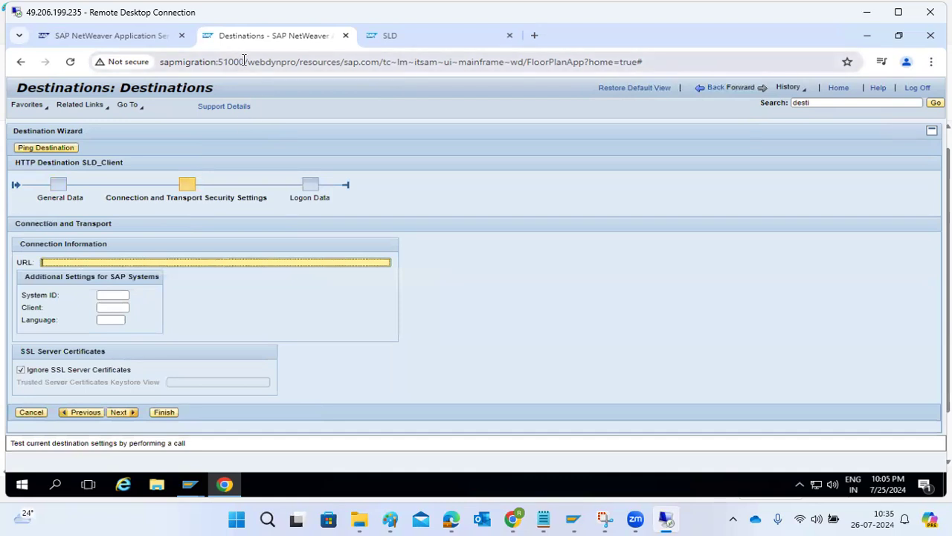
left_click_drag(244, 62, 156, 62)
key("ctrl+c")
left_click(59, 262)
key("ctrl+v")
key("ctrl+a")
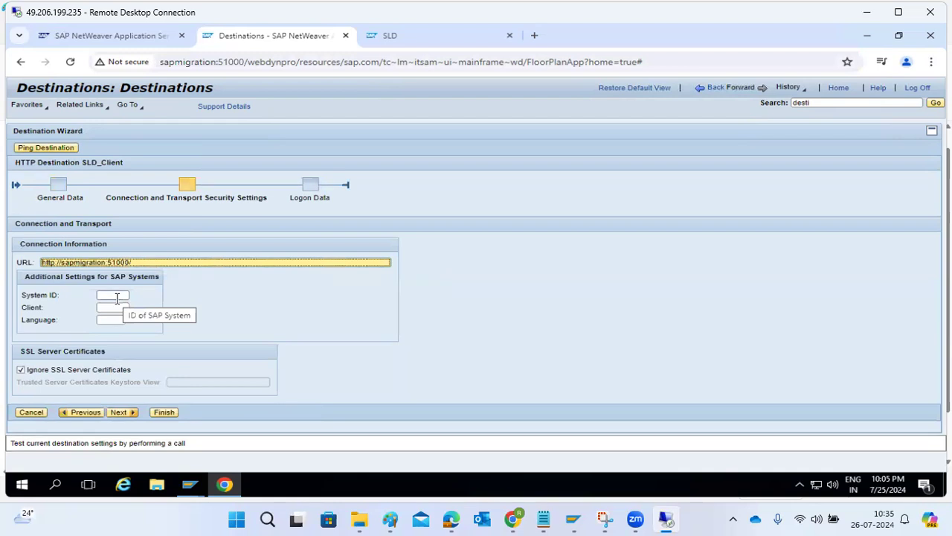
left_click(117, 413)
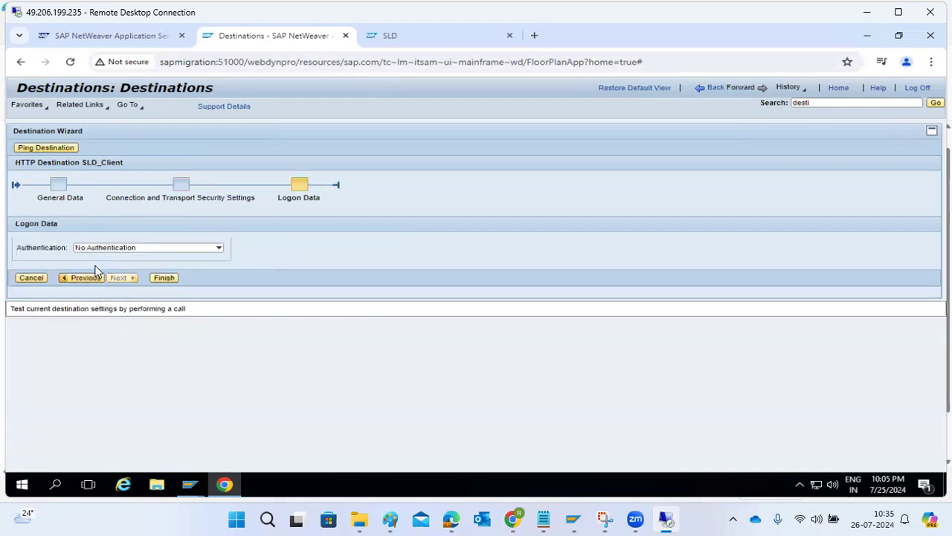
Step: Give SLD_Client basic user-and-password logon, save it, and ping it successfully
left_click(98, 247)
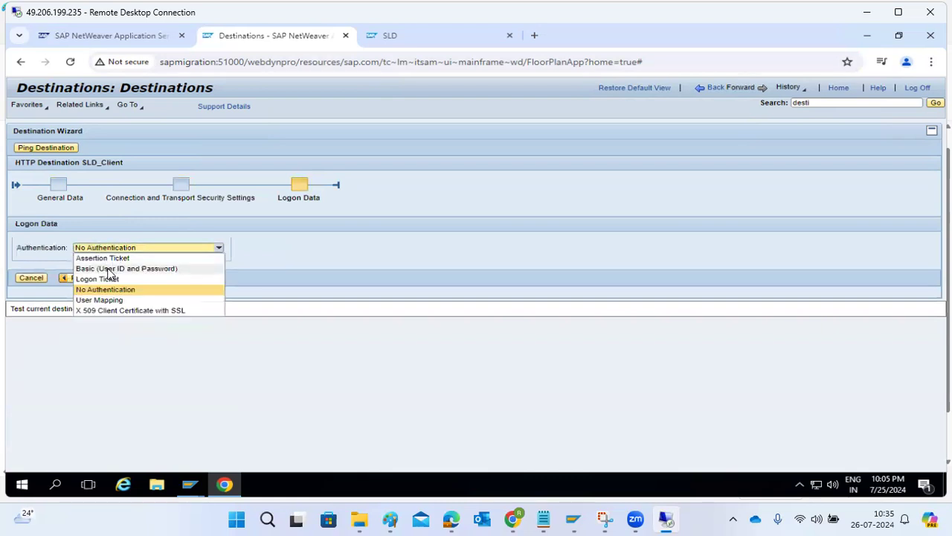
left_click(108, 269)
left_click(86, 288)
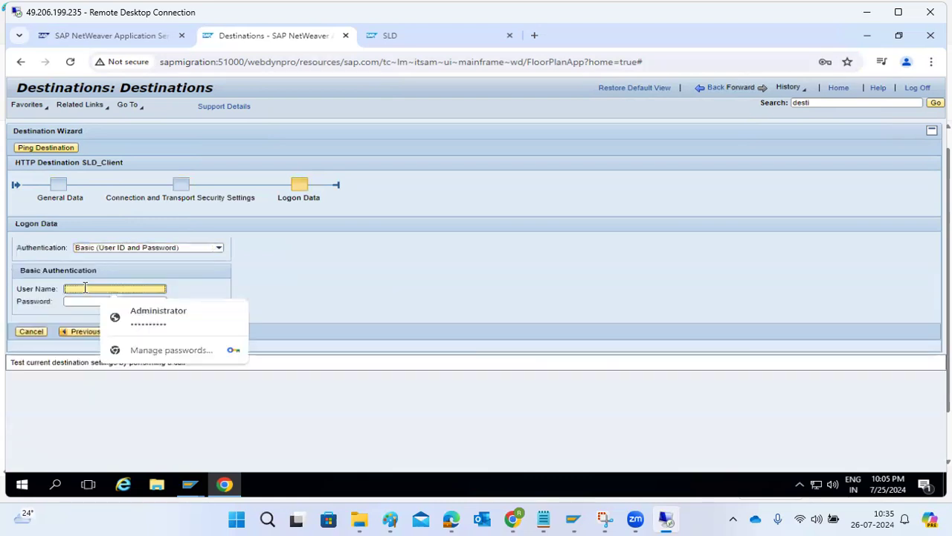
left_click(146, 325)
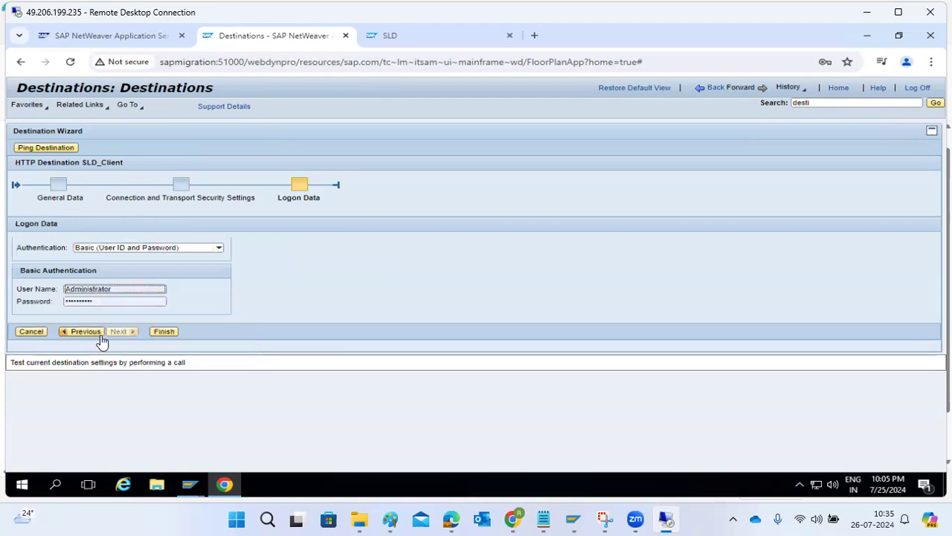
left_click(164, 332)
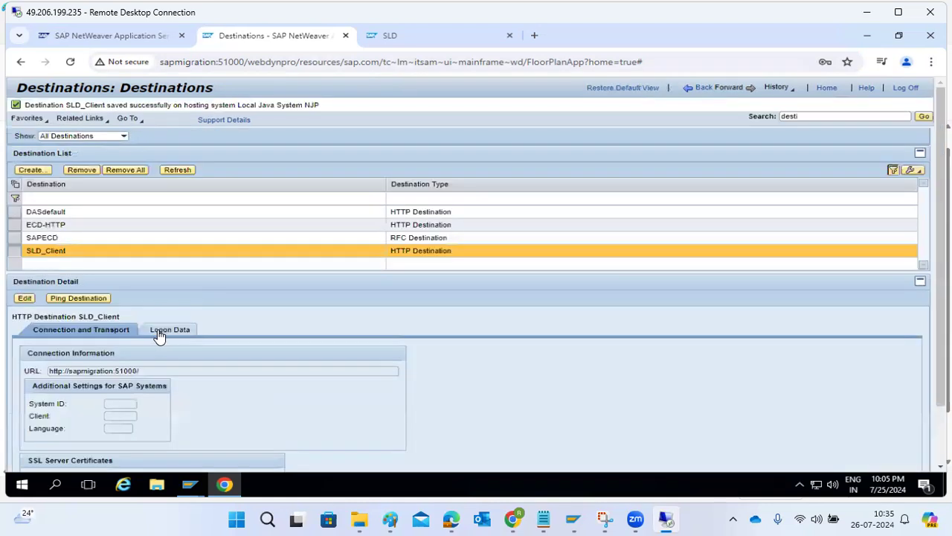
left_click(76, 299)
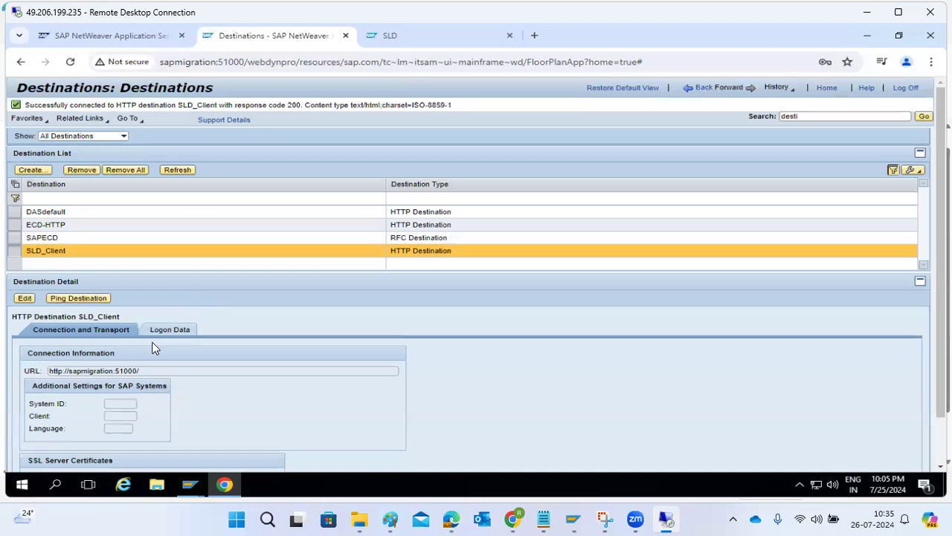
Step: Create another HTTP destination named SLD_DataSupplier
left_click(28, 171)
left_click(112, 255)
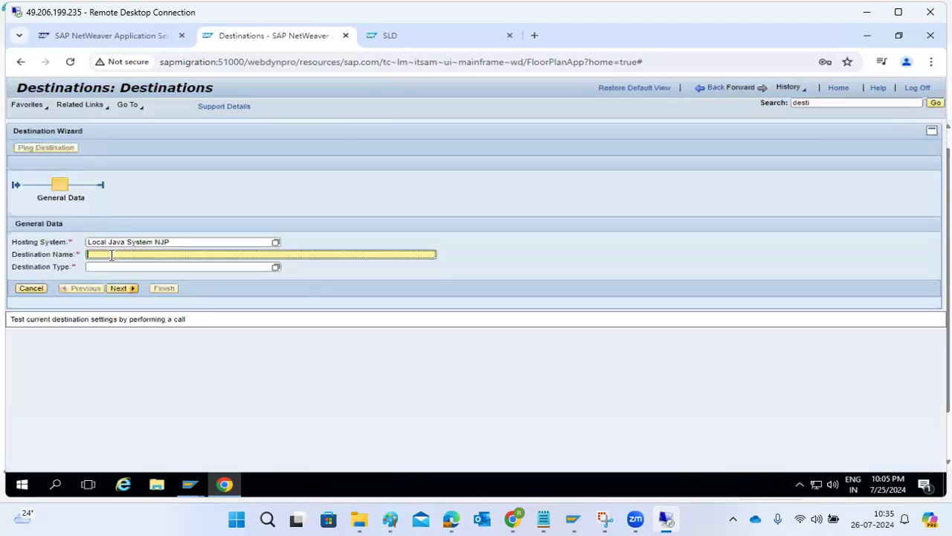
type("SLD")
type("_DATA")
key("BackSpace")
type("taSupplier")
left_click(275, 267)
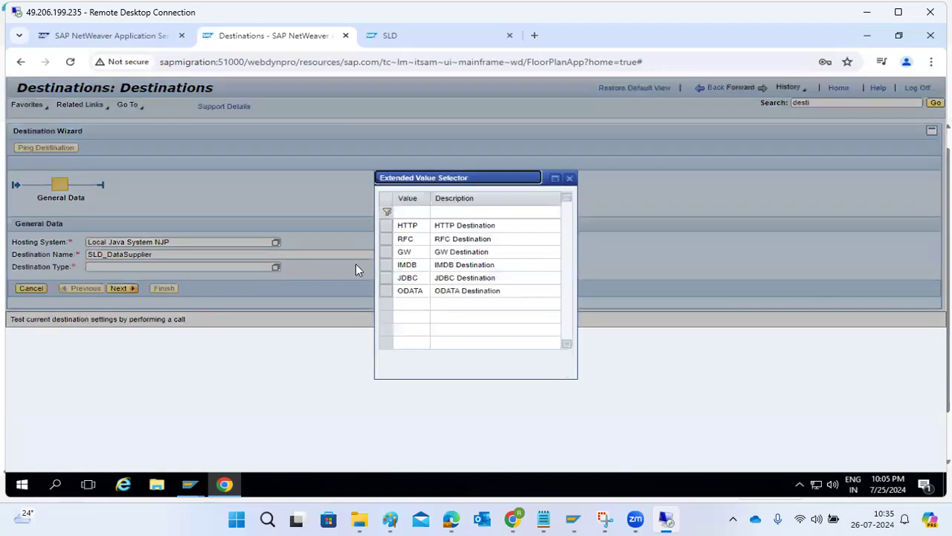
left_click(403, 223)
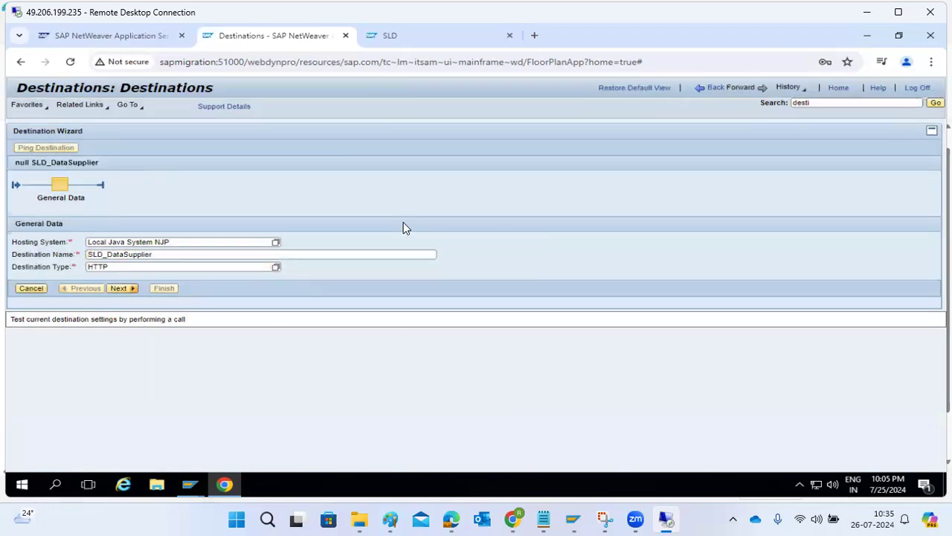
left_click(119, 289)
key("ctrl+v")
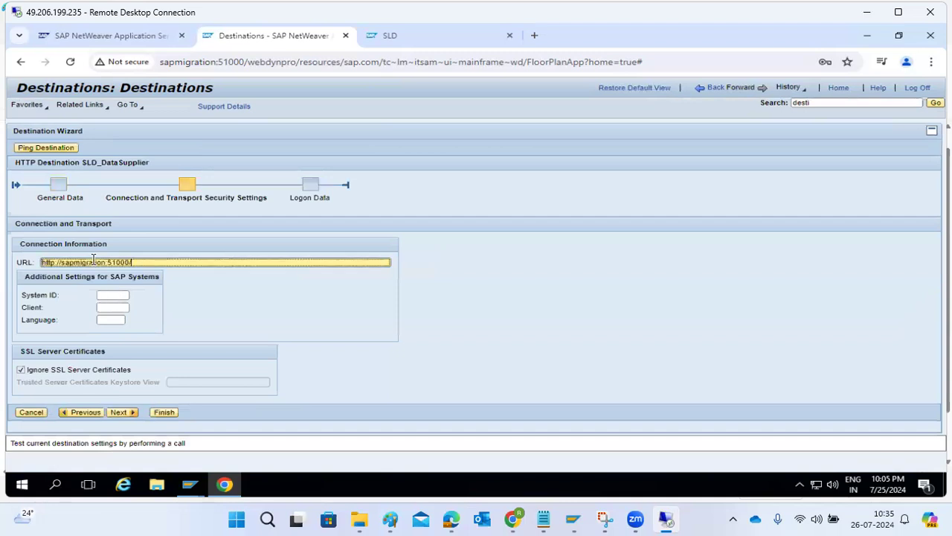
left_click(119, 413)
left_click(176, 248)
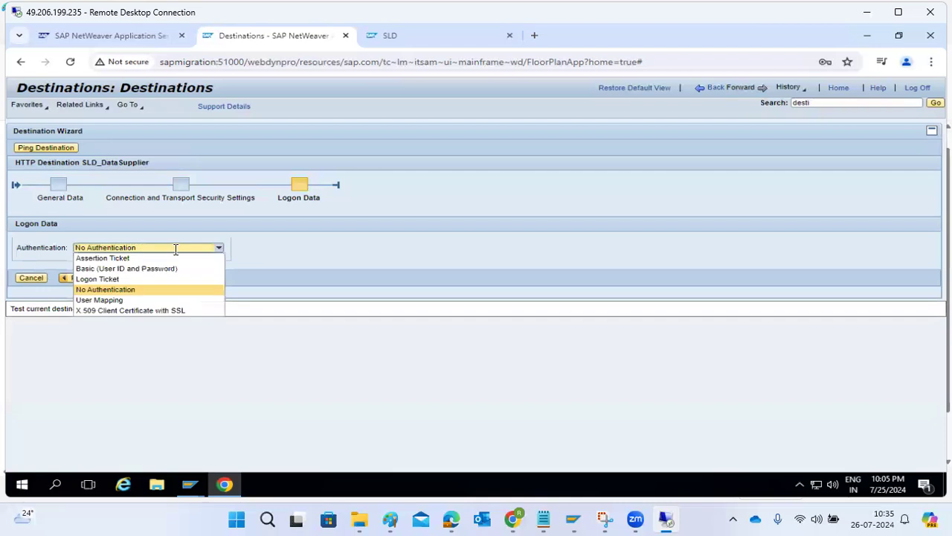
left_click(93, 270)
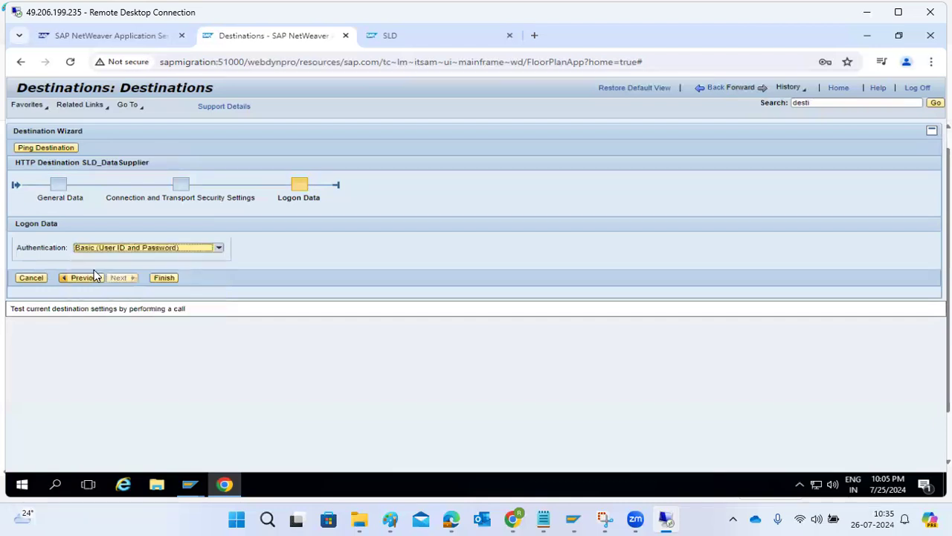
left_click(76, 290)
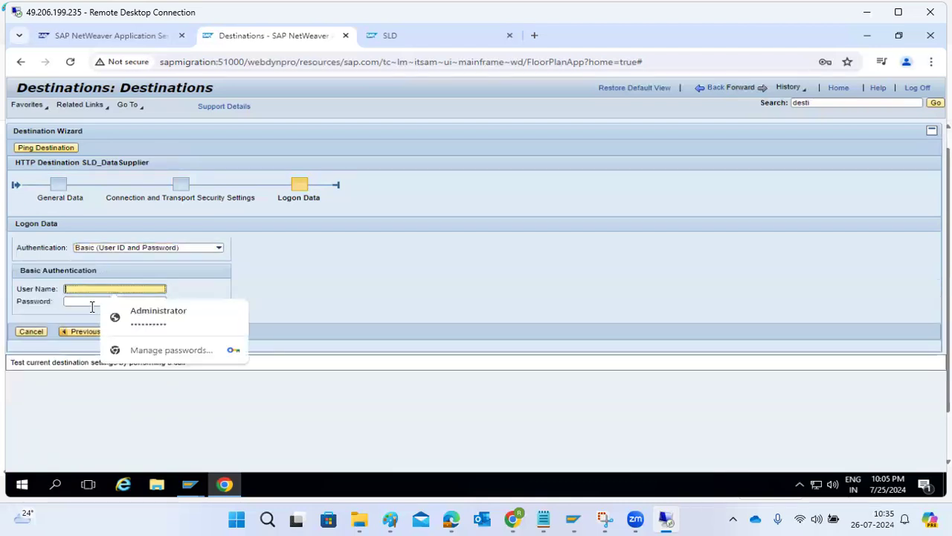
left_click(119, 318)
left_click(170, 332)
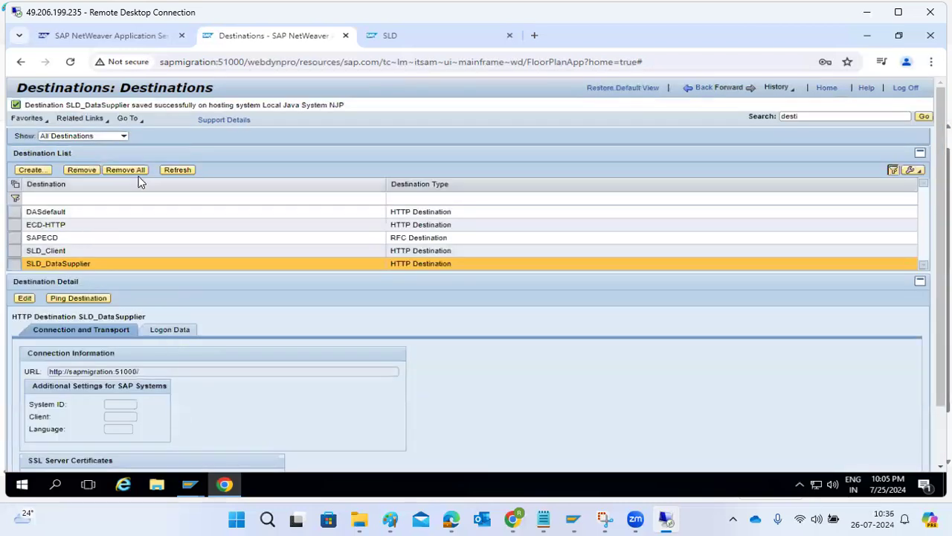
left_click(64, 304)
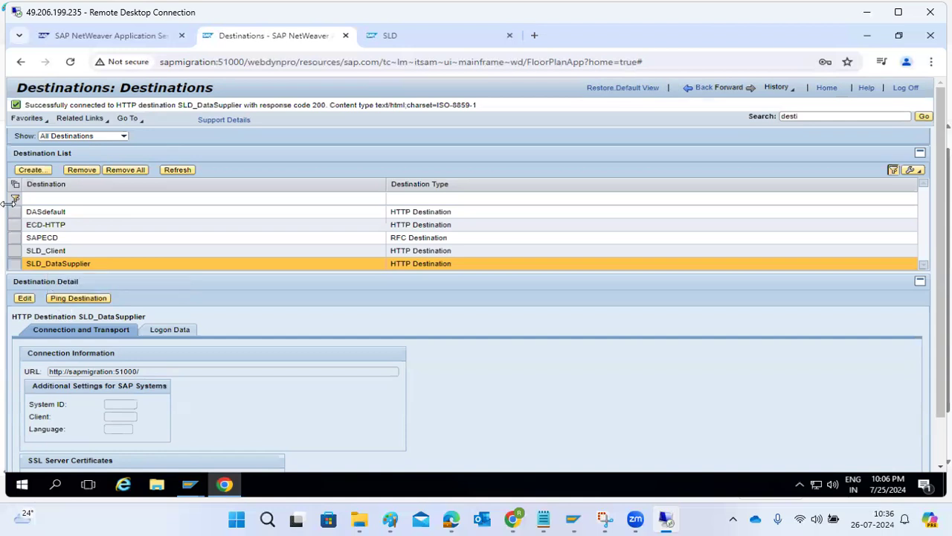
Step: Review the SLD_Client destination details, then return to the System Landscape Directory page
left_click(58, 253)
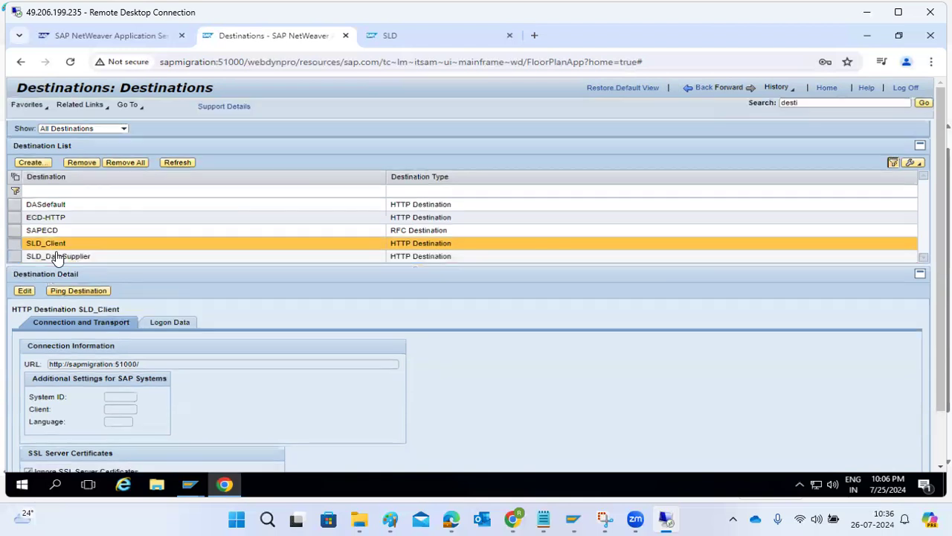
left_click(704, 89)
left_click(379, 37)
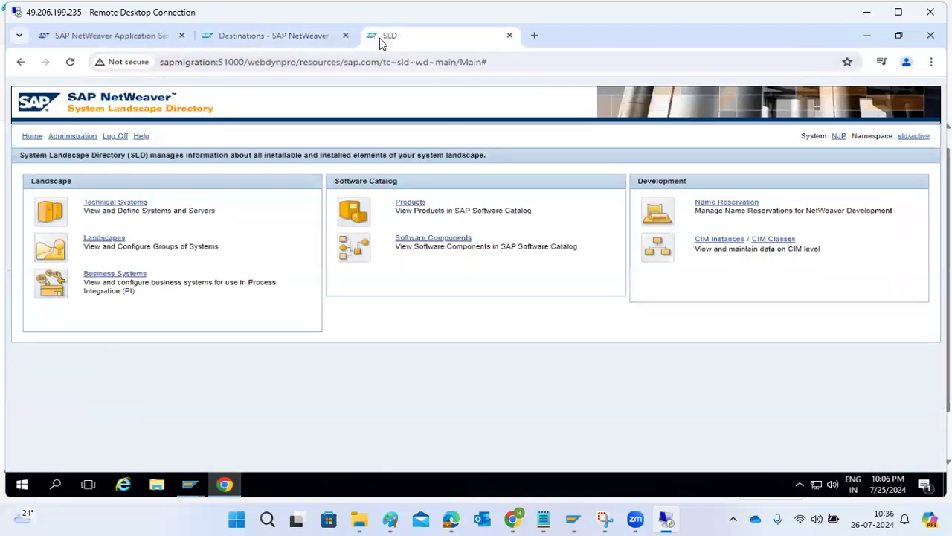
Step: Search NetWeaver Administrator for 'sld' and open the SLD Data Supplier configuration
left_click(246, 36)
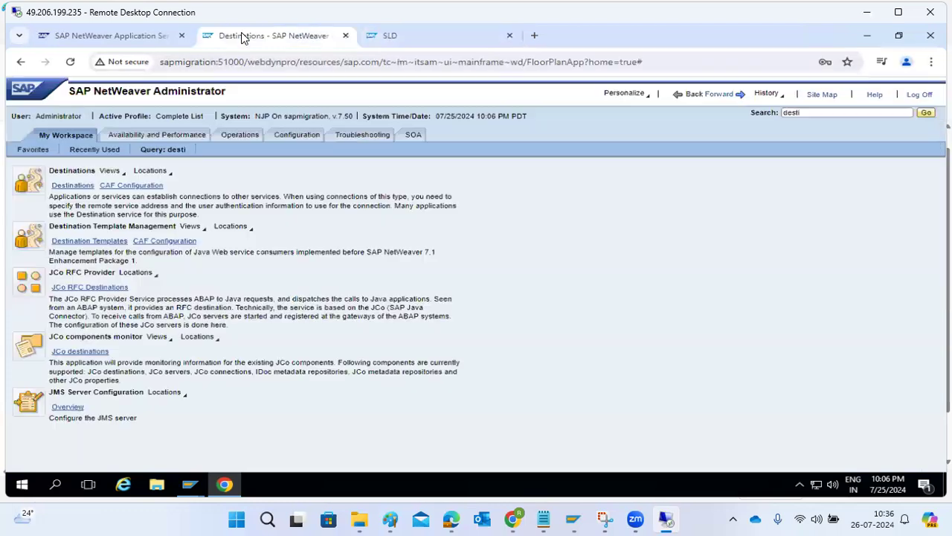
double_click(805, 114)
type("sld")
key("Return")
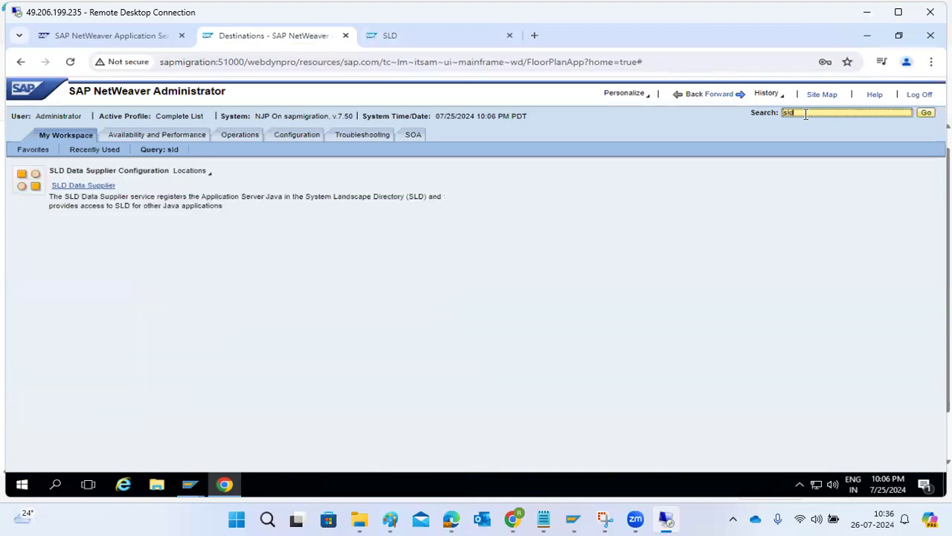
left_click(96, 186)
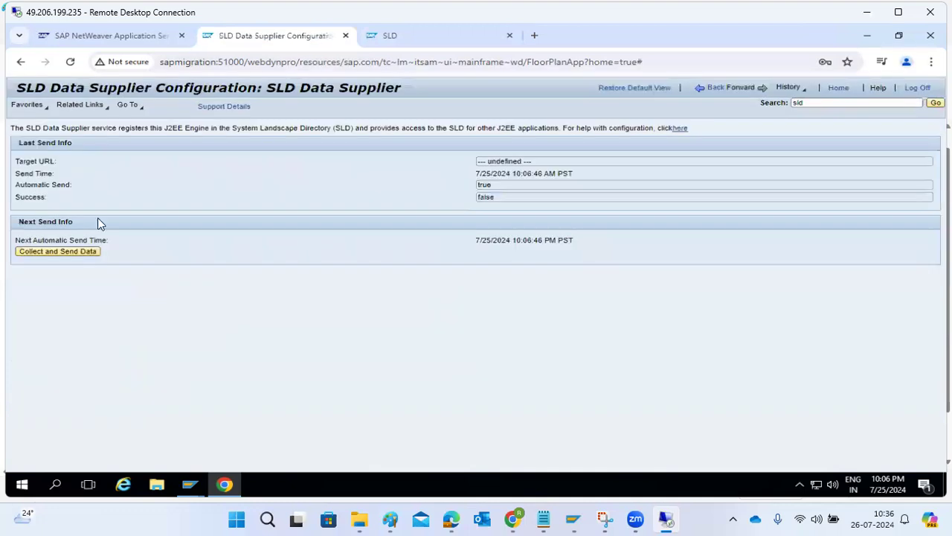
left_click(53, 253)
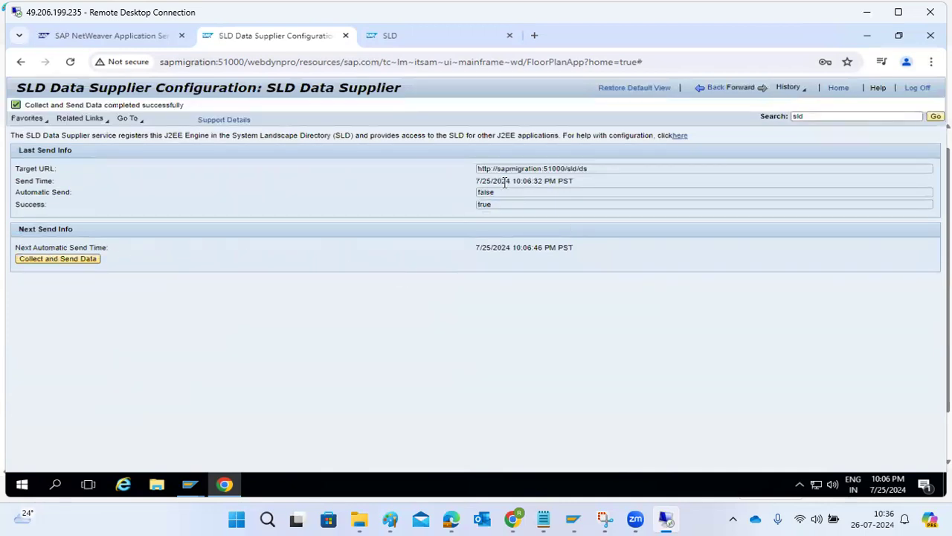
left_click_drag(480, 168, 574, 168)
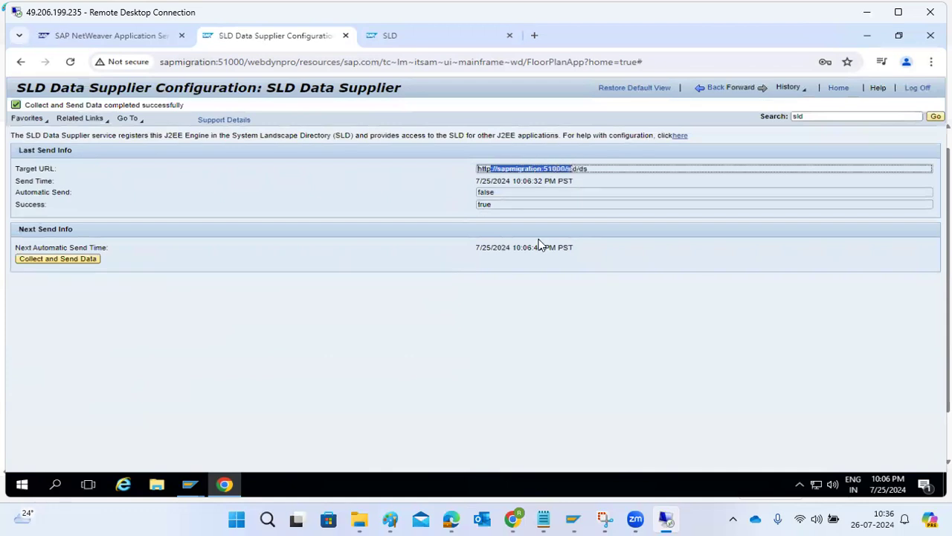
left_click_drag(496, 249, 562, 257)
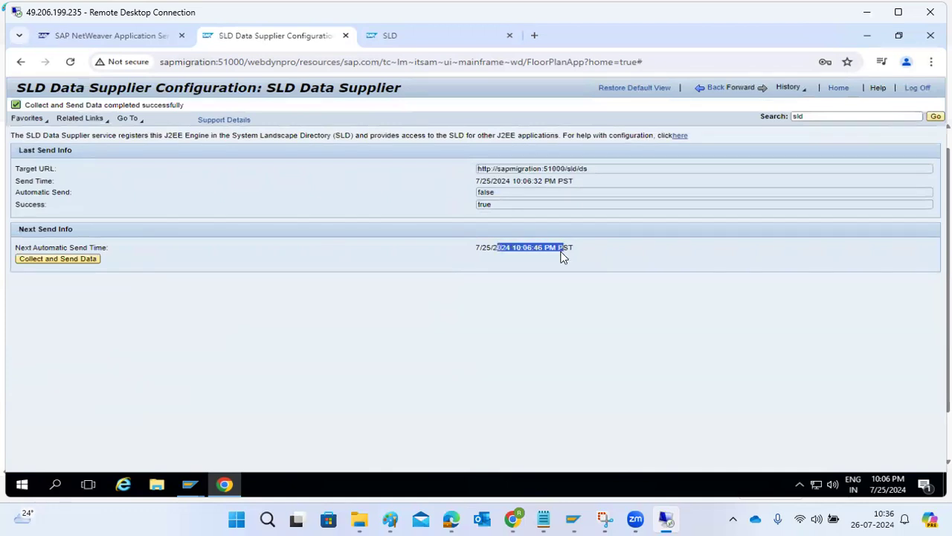
left_click_drag(529, 169, 571, 170)
left_click(46, 261)
left_click(398, 41)
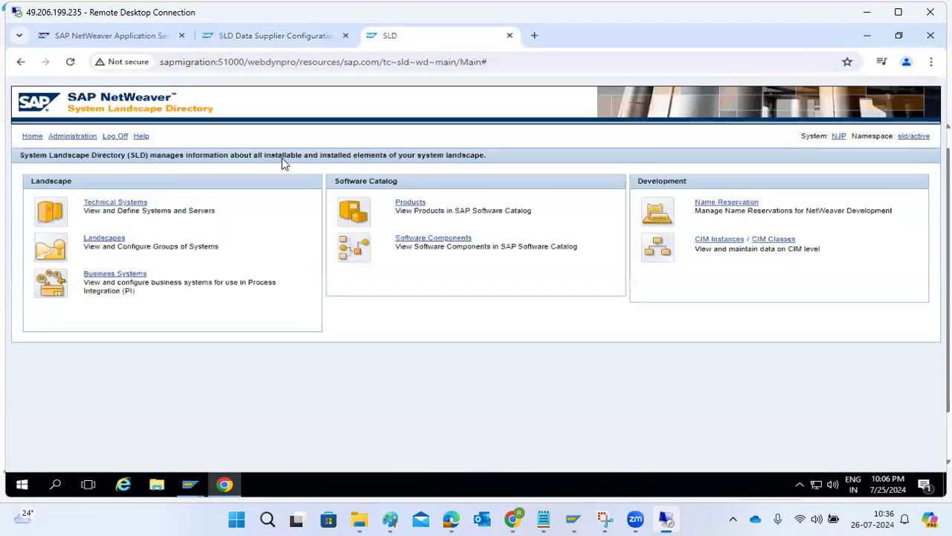
Step: Open the Technical Systems list and refresh it repeatedly; it still shows 0 systems
left_click(94, 202)
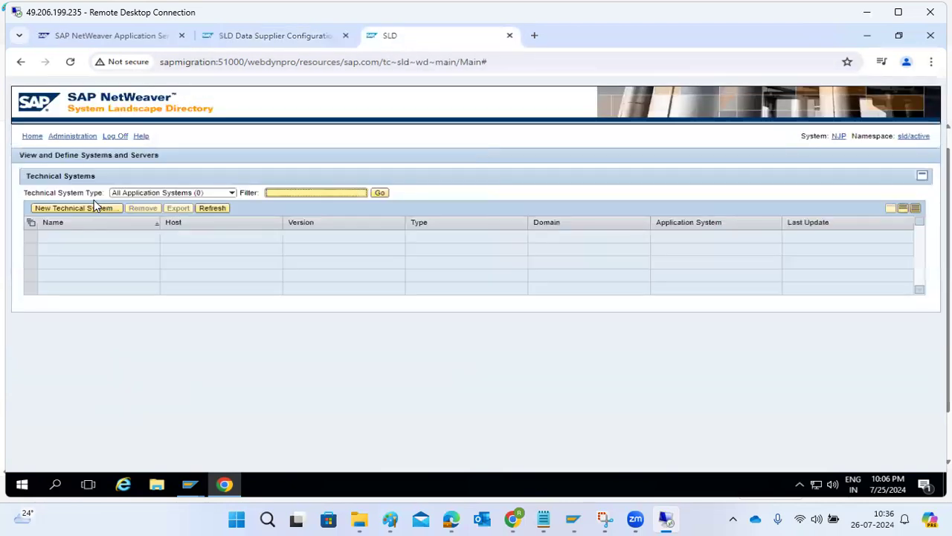
left_click(214, 210)
left_click(228, 194)
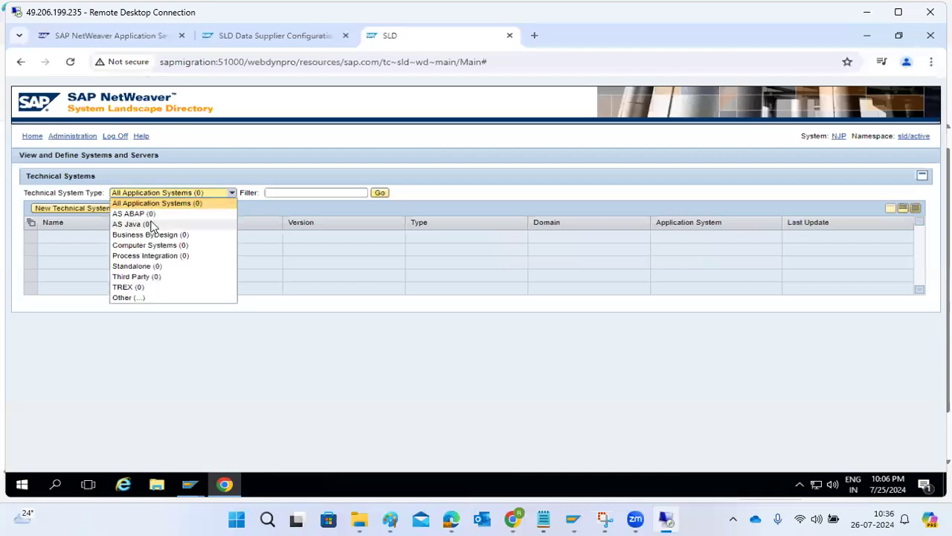
left_click(332, 369)
left_click(211, 209)
left_click(213, 212)
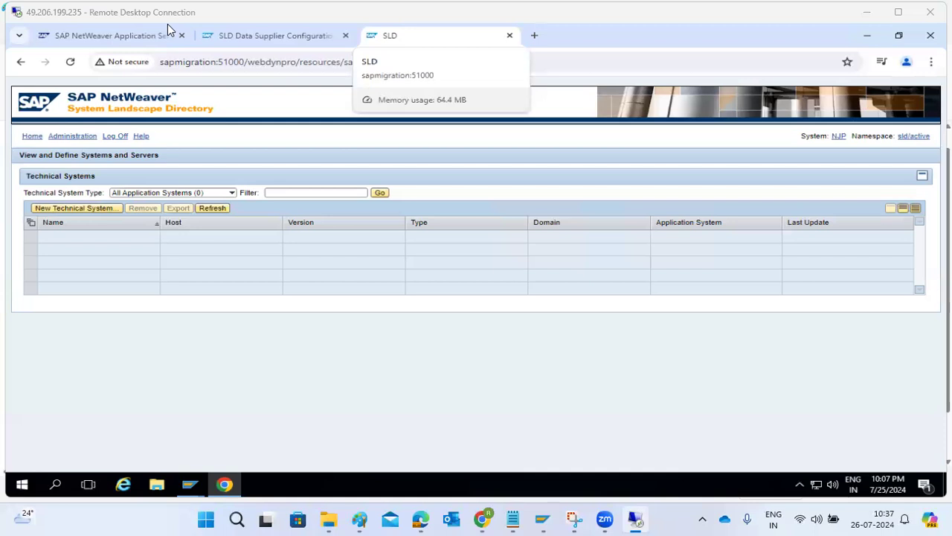
left_click(232, 193)
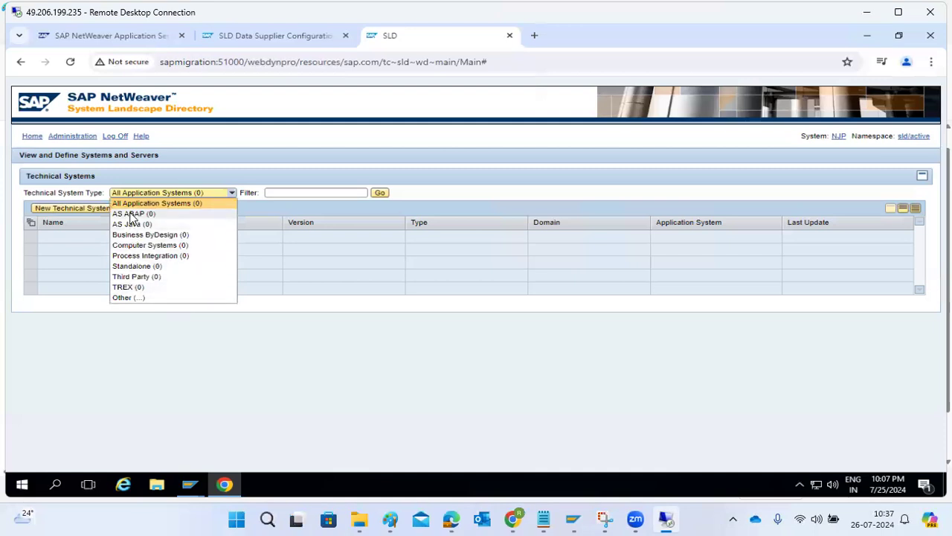
left_click(166, 352)
left_click(207, 213)
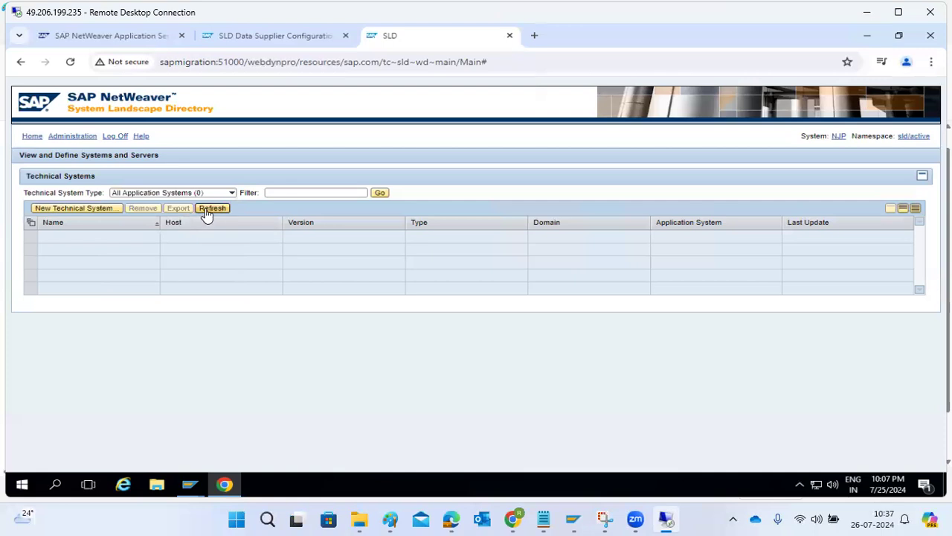
Step: Reload the SLD and filter Technical Systems to AS Java, still showing none
left_click(69, 63)
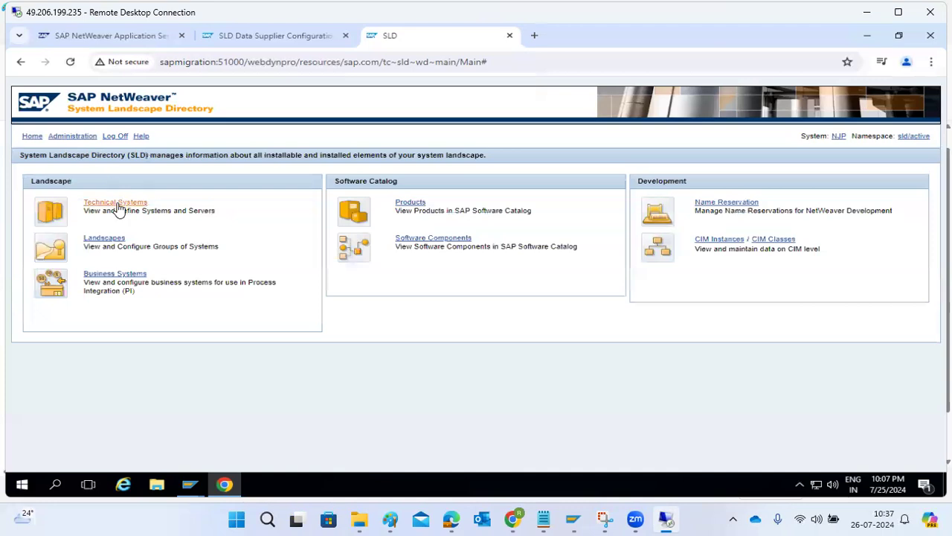
left_click(92, 203)
left_click(232, 192)
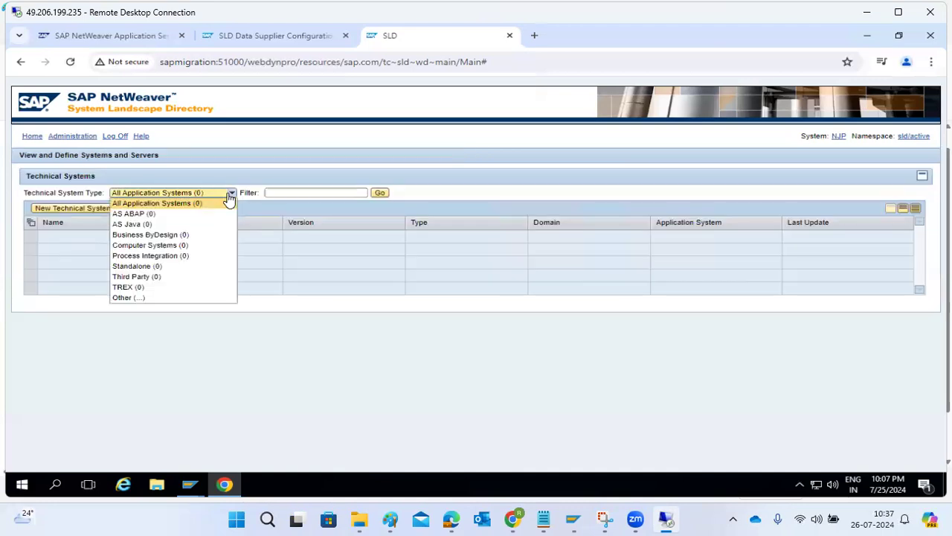
left_click(148, 227)
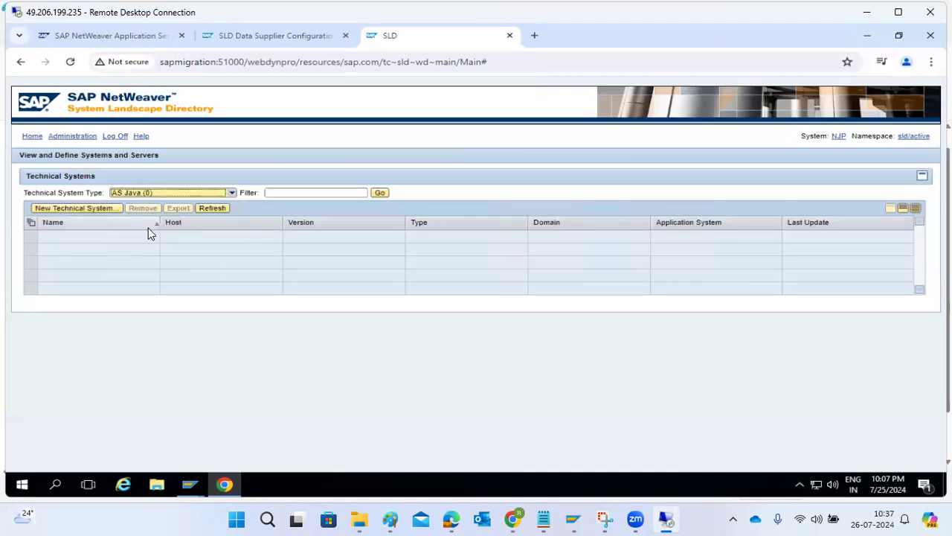
left_click(70, 136)
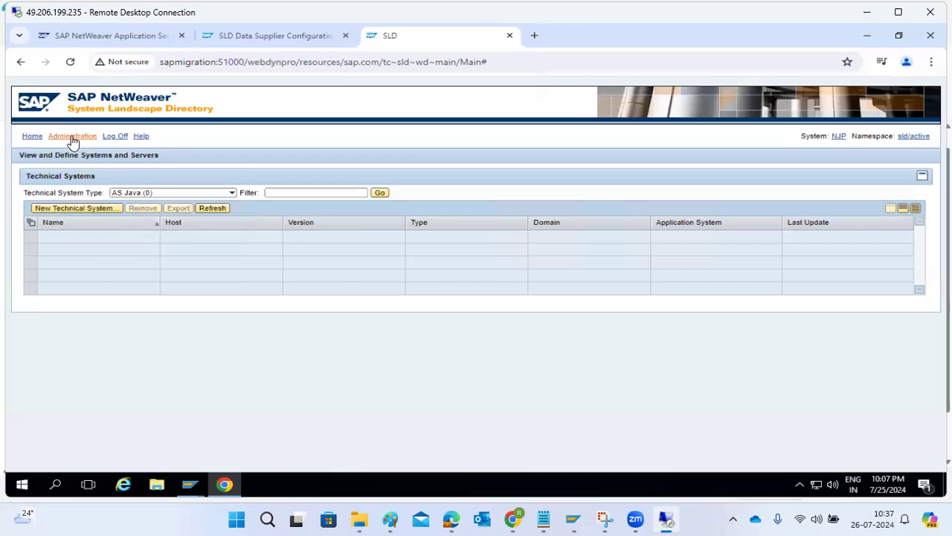
Step: Check the CIM content import progress and the SLD server log
left_click(501, 225)
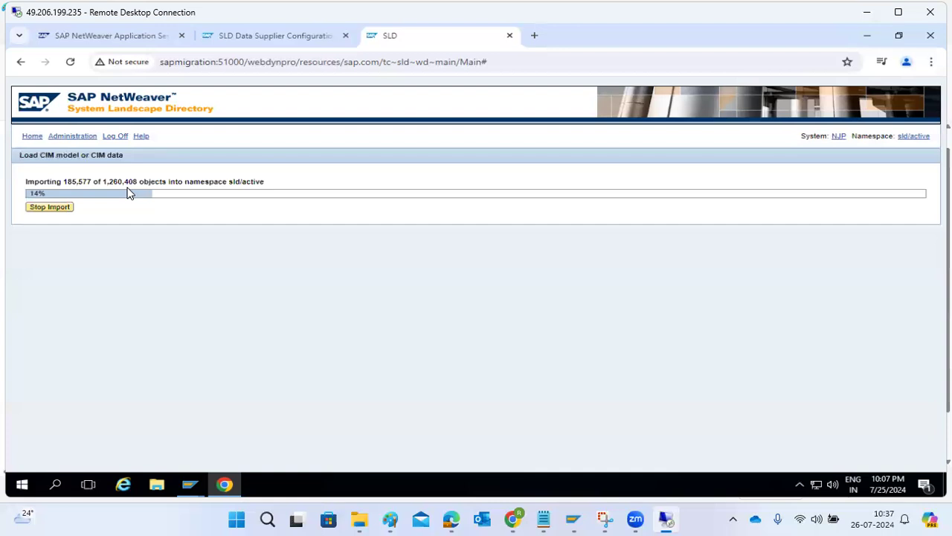
left_click(57, 140)
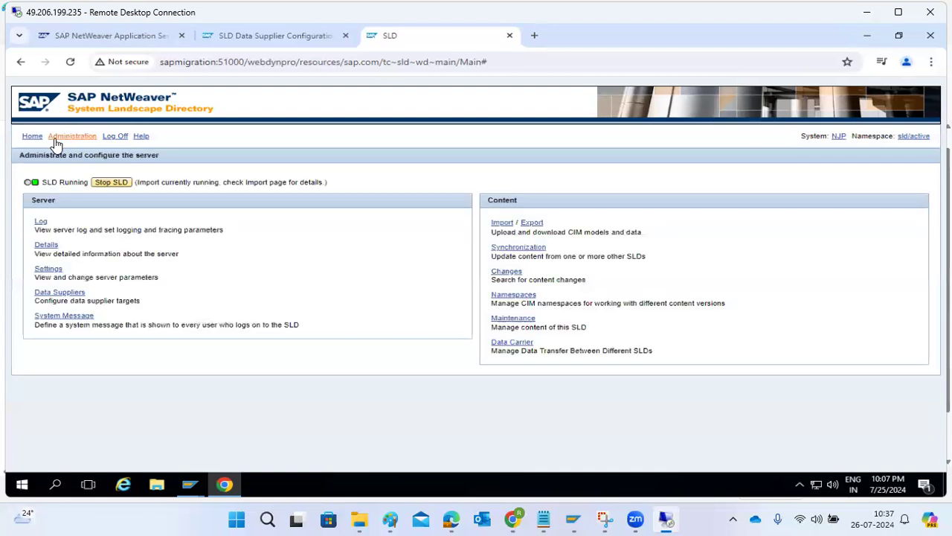
left_click(41, 224)
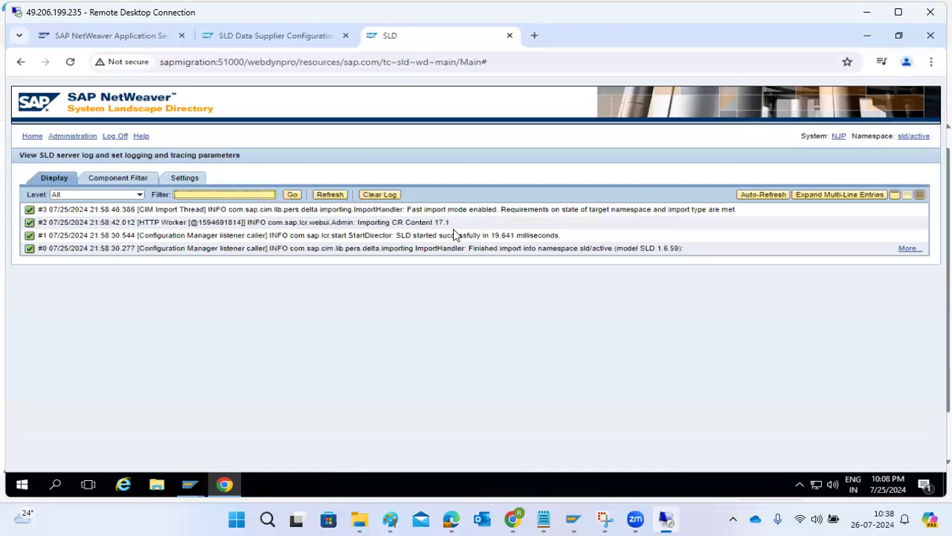
Step: Resend the Data Supplier's data, succeeding at 7/25/2024 10:08:07 PM PST
left_click(34, 137)
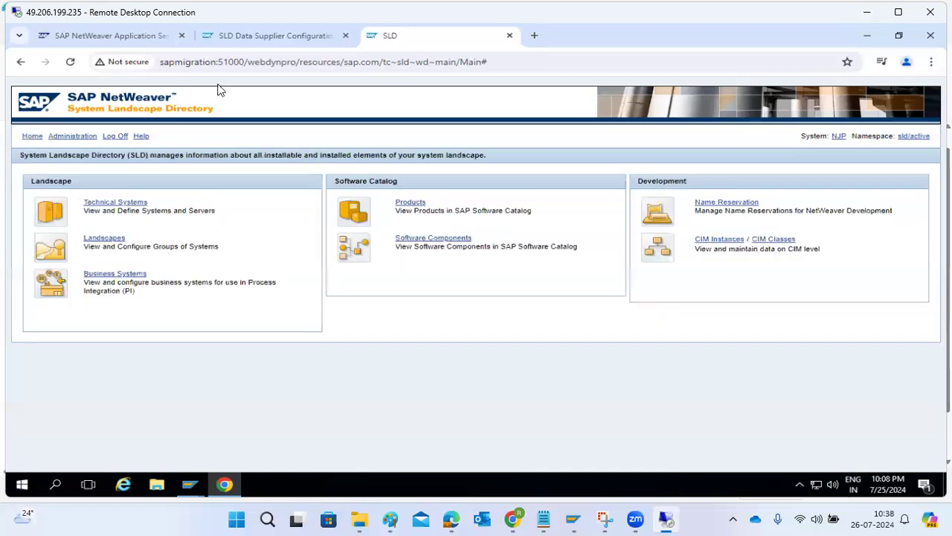
left_click(290, 37)
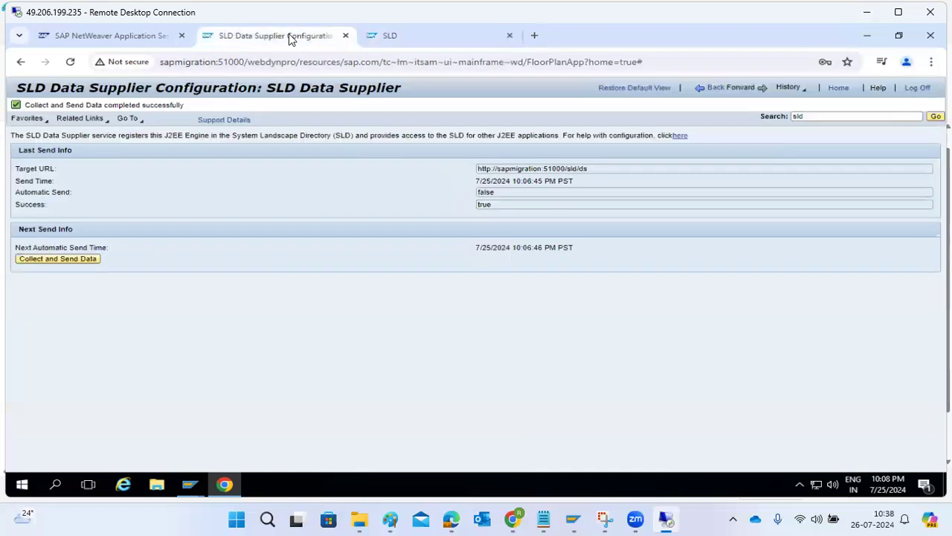
left_click(50, 259)
Step: Glance at SAP Easy Access, then return to the browser's System Landscape Directory home page
mouse_move(190, 488)
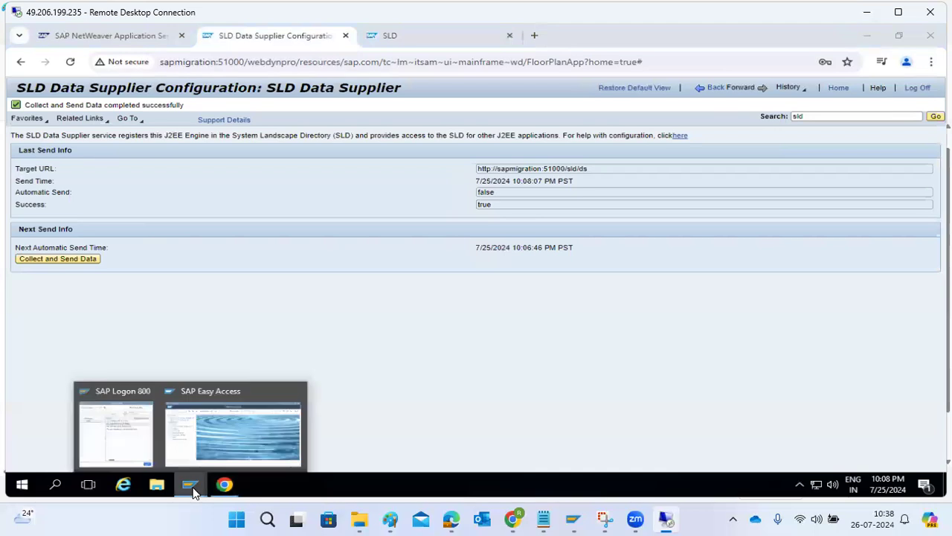
left_click(201, 452)
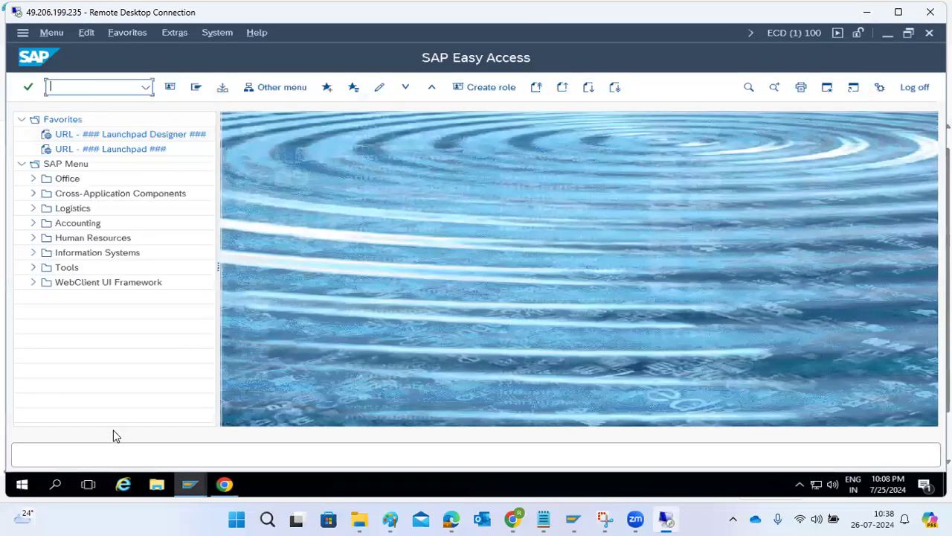
left_click(224, 484)
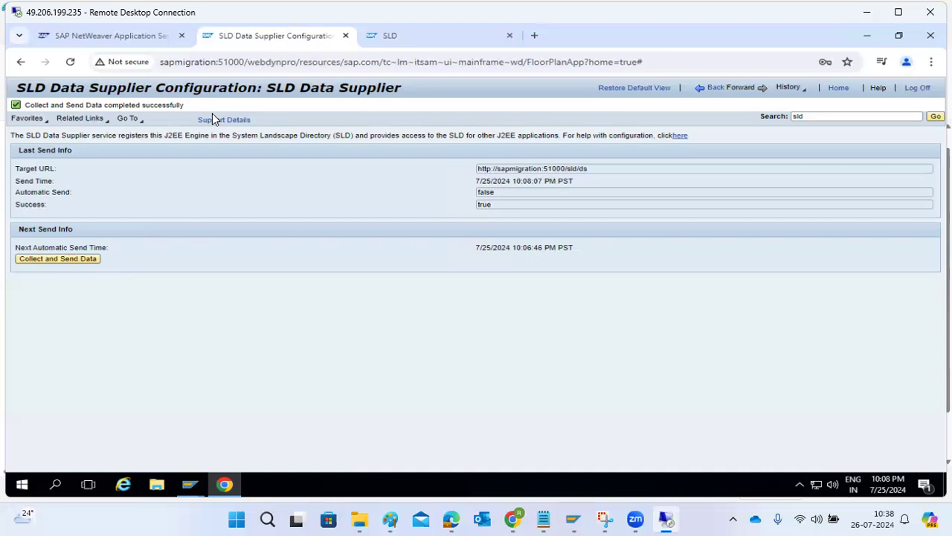
left_click(404, 38)
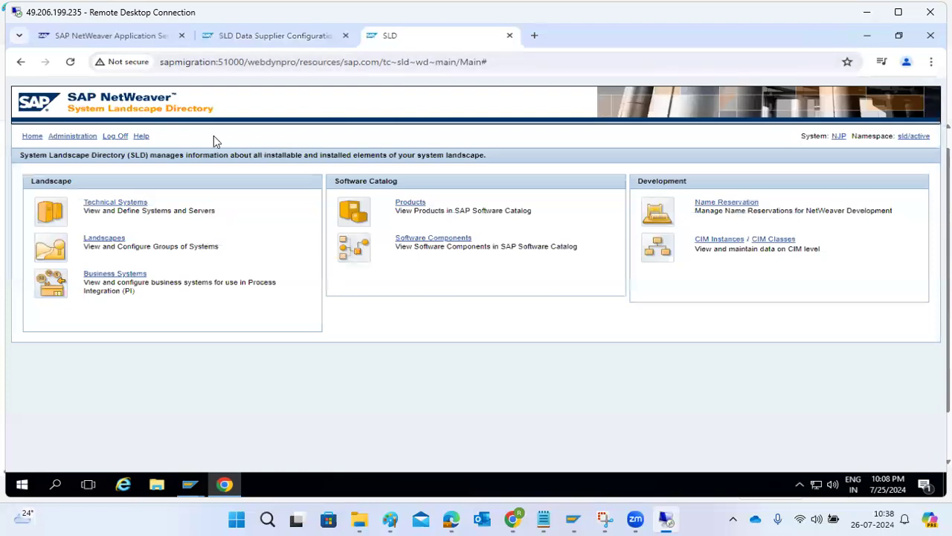
Step: Confirm the Technical Systems and Business Systems lists are still empty
left_click(111, 203)
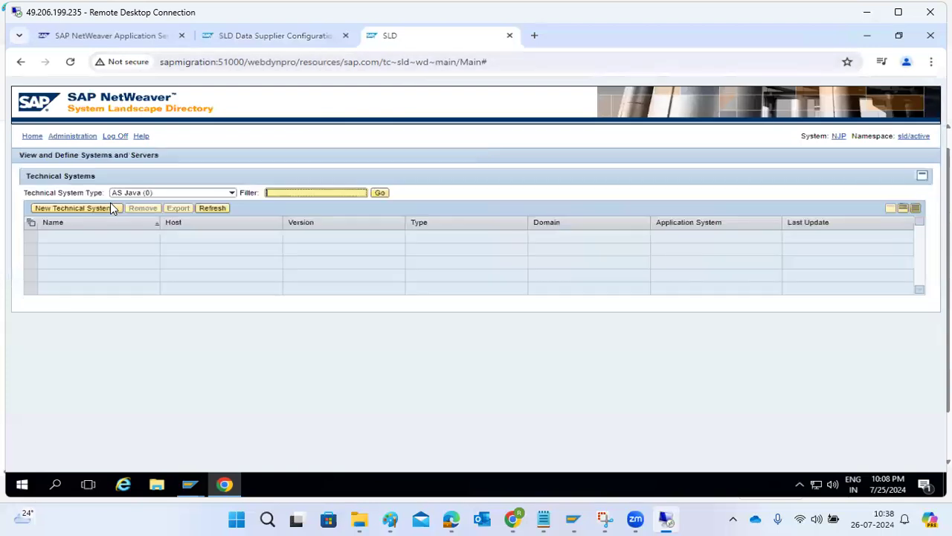
left_click(212, 208)
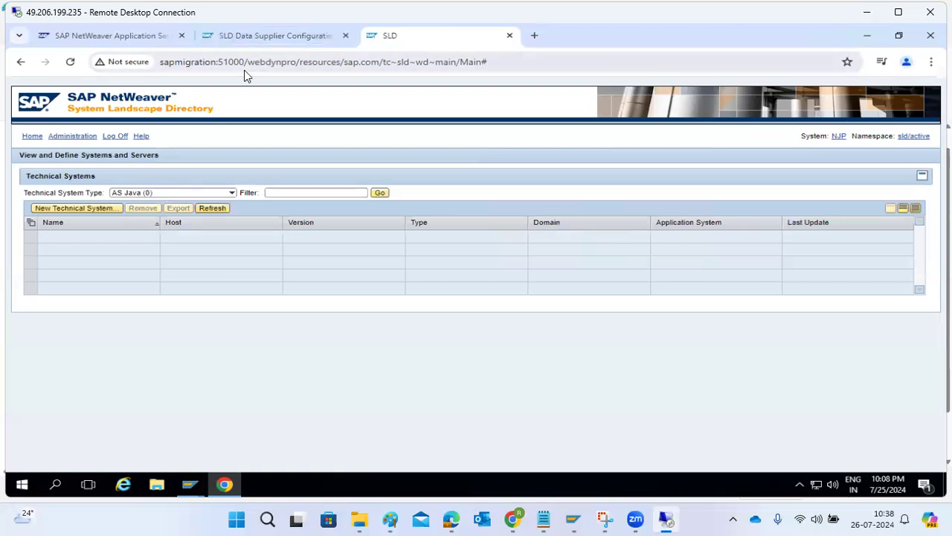
left_click(33, 137)
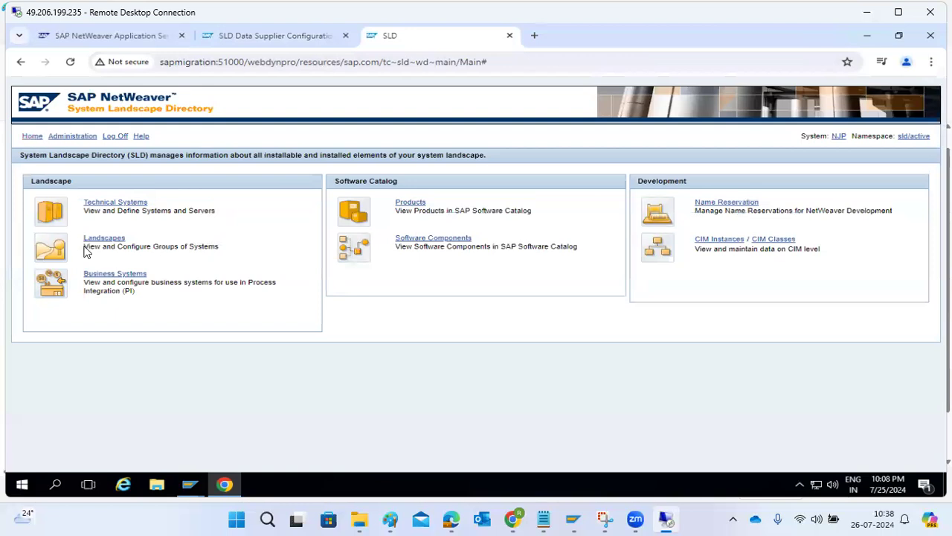
left_click(108, 275)
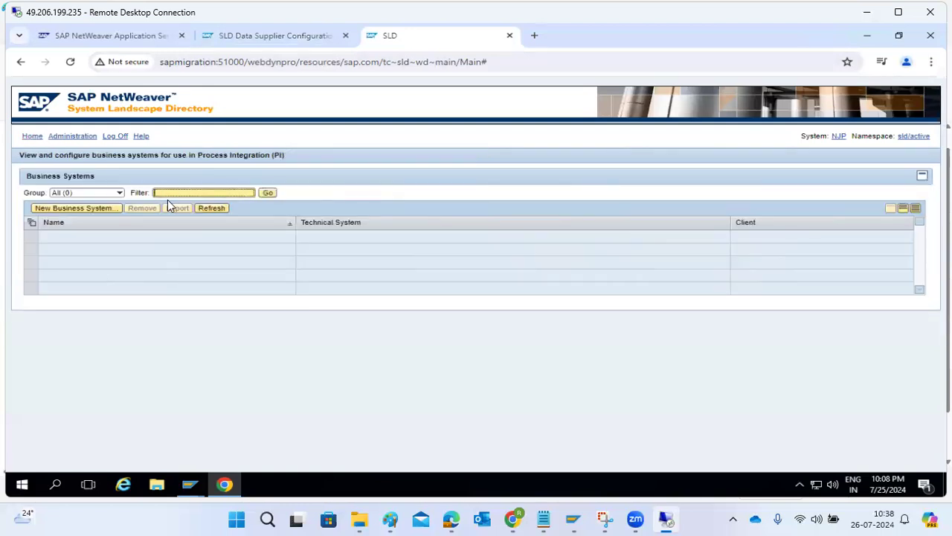
left_click(34, 137)
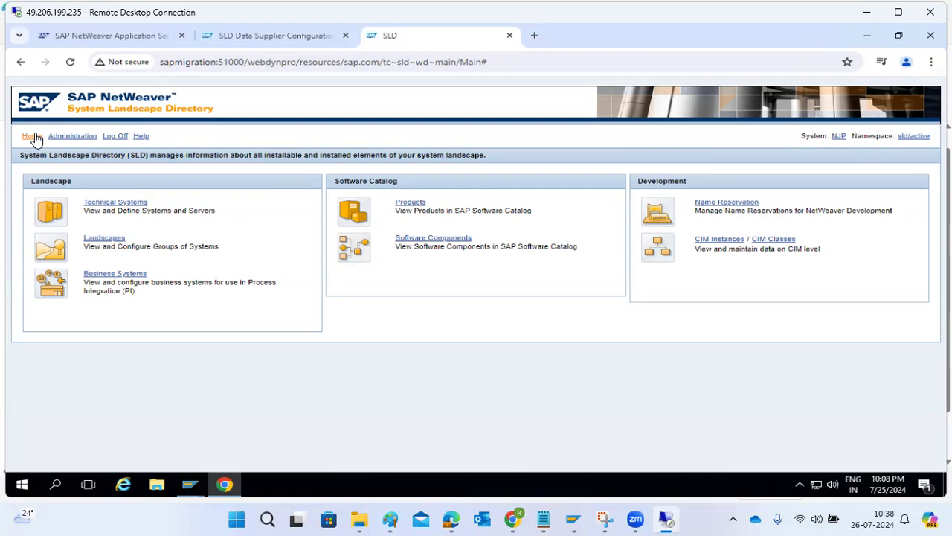
Step: Filter Technical Systems to AS ABAP, finding none, and open SLD Administration
left_click(98, 202)
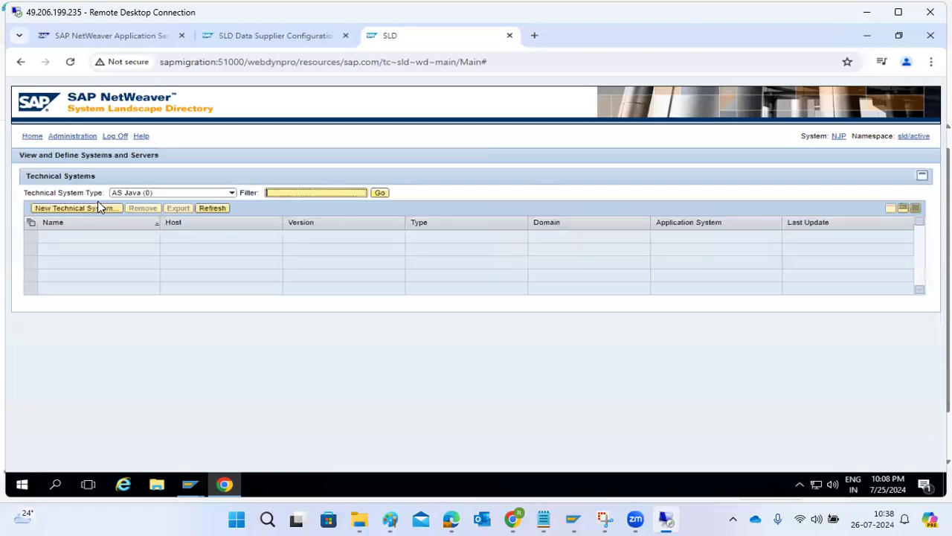
left_click(231, 192)
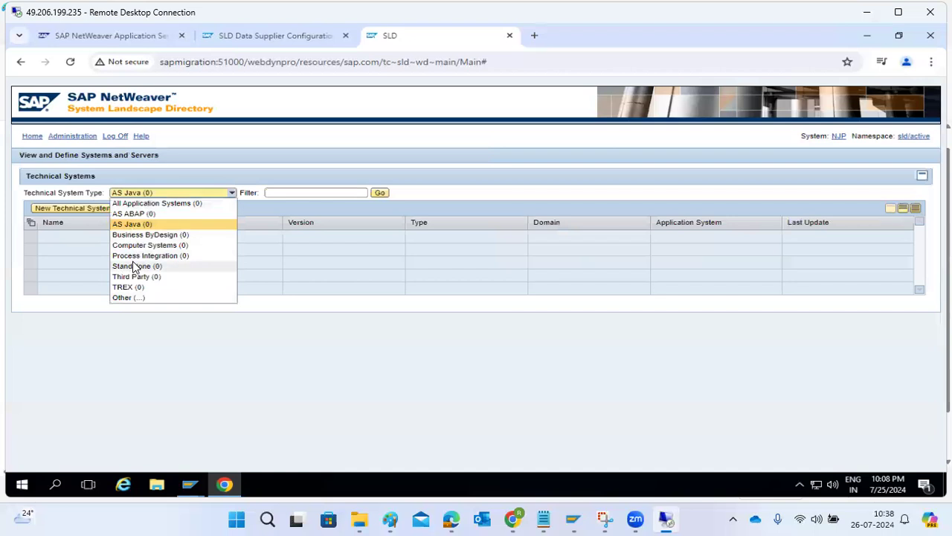
left_click(142, 213)
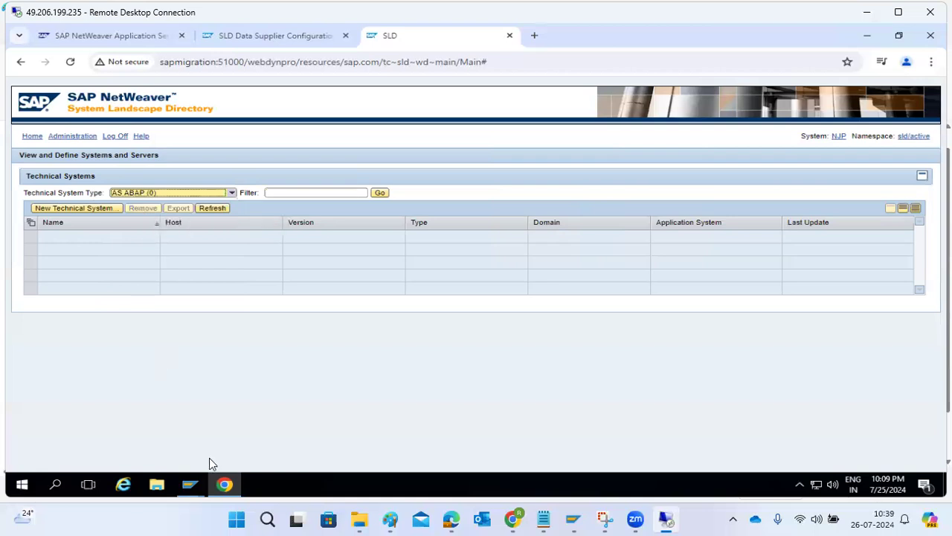
left_click(226, 485)
left_click(226, 485)
left_click(70, 141)
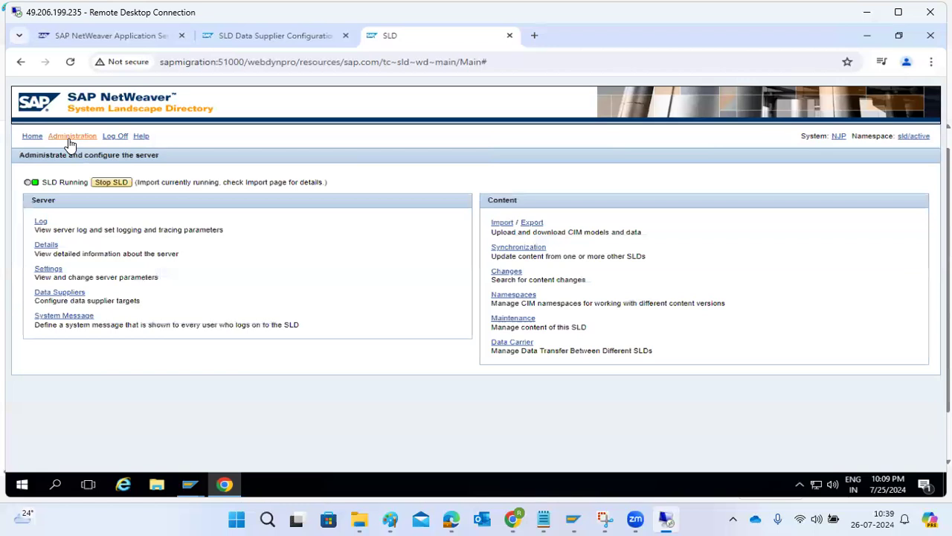
Step: Check the import at 211,925 of 1,260,408 objects (16%); Technical Systems still lists no AS ABAP systems
left_click(497, 223)
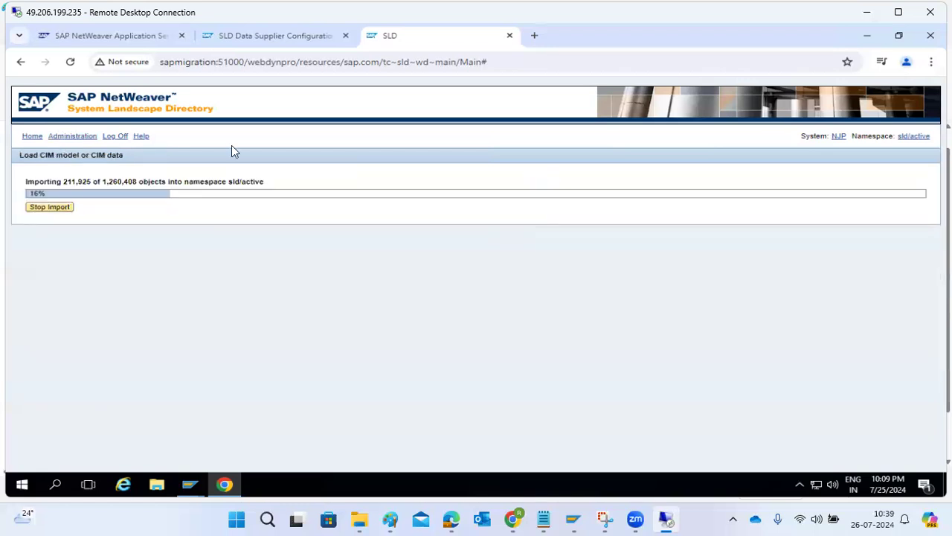
left_click(32, 136)
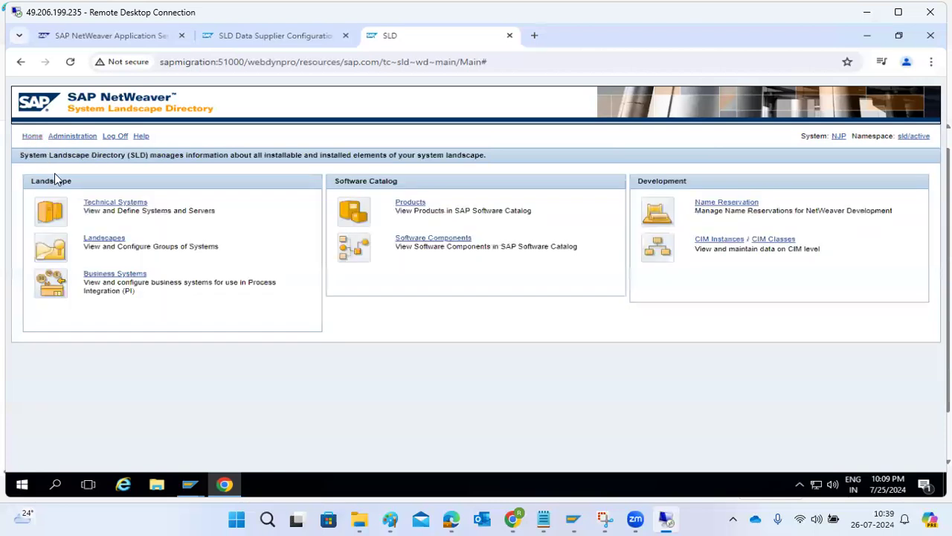
left_click(111, 204)
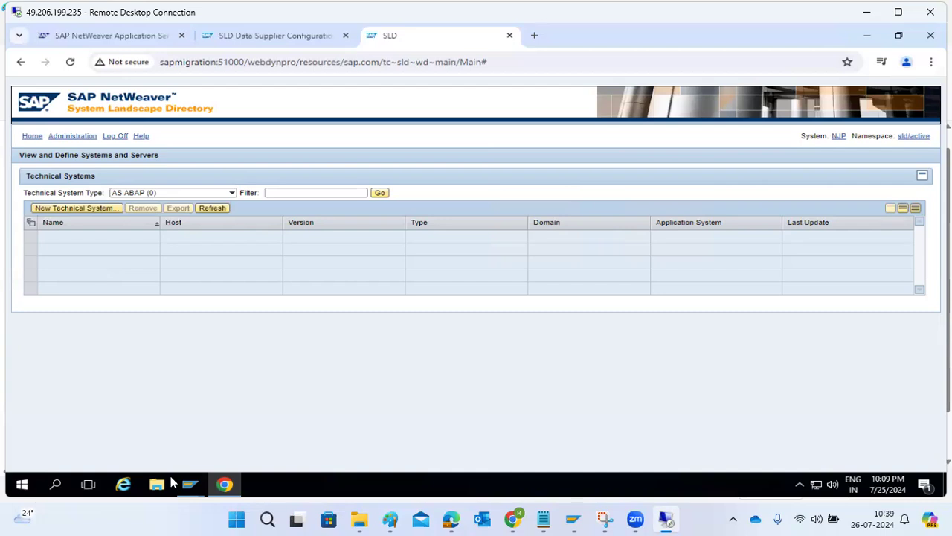
mouse_move(187, 484)
left_click(132, 424)
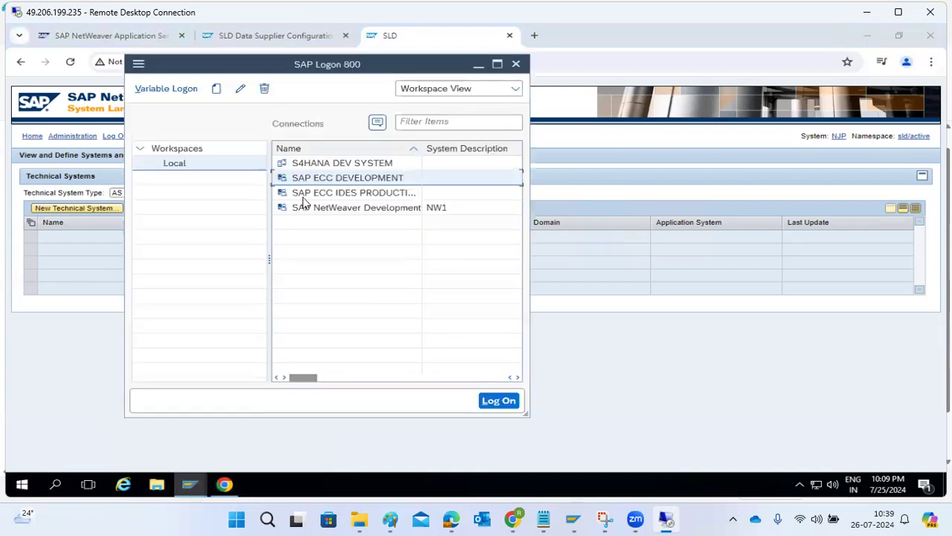
double_click(325, 164)
left_click_drag(290, 161, 471, 148)
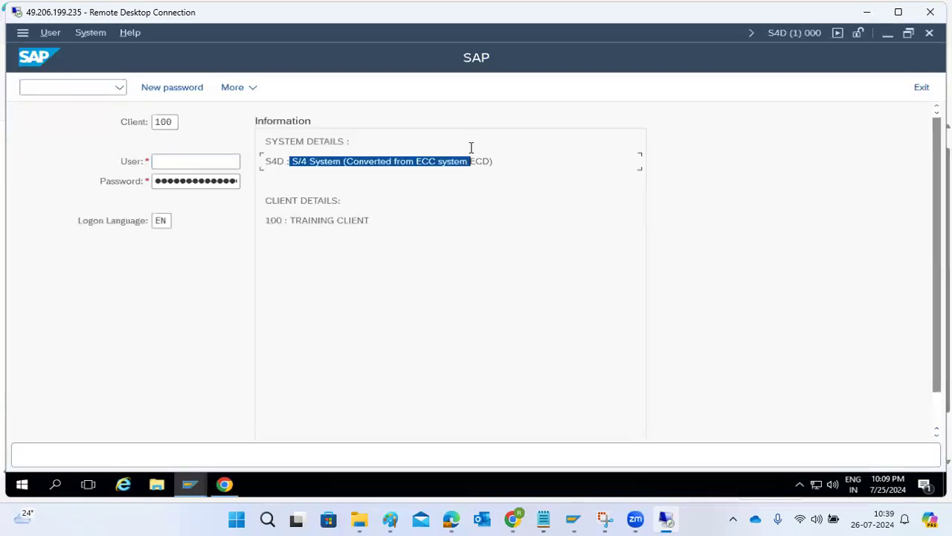
left_click(921, 87)
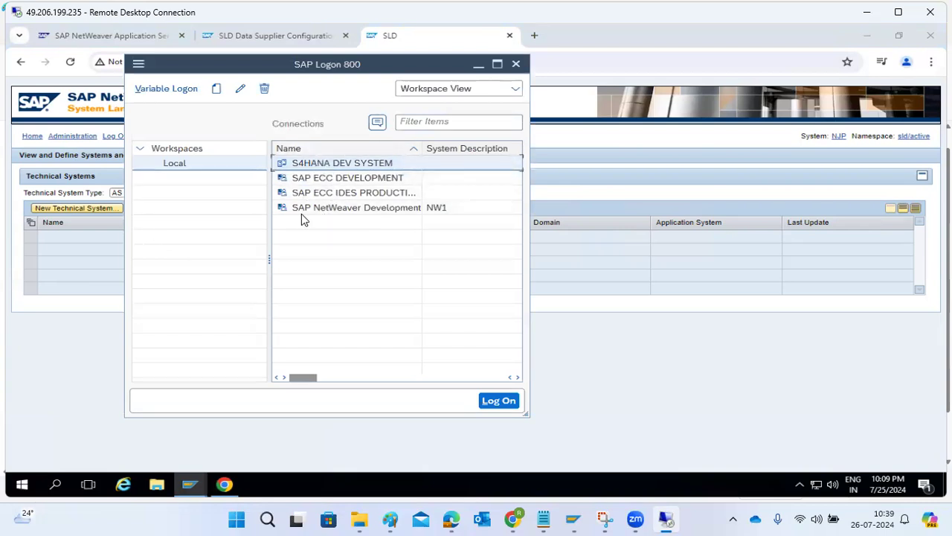
left_click(76, 230)
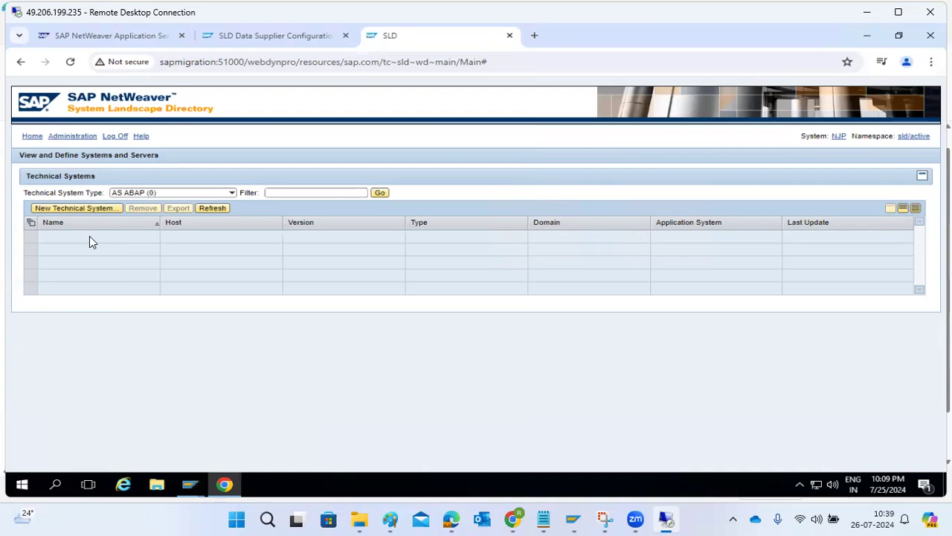
left_click(31, 136)
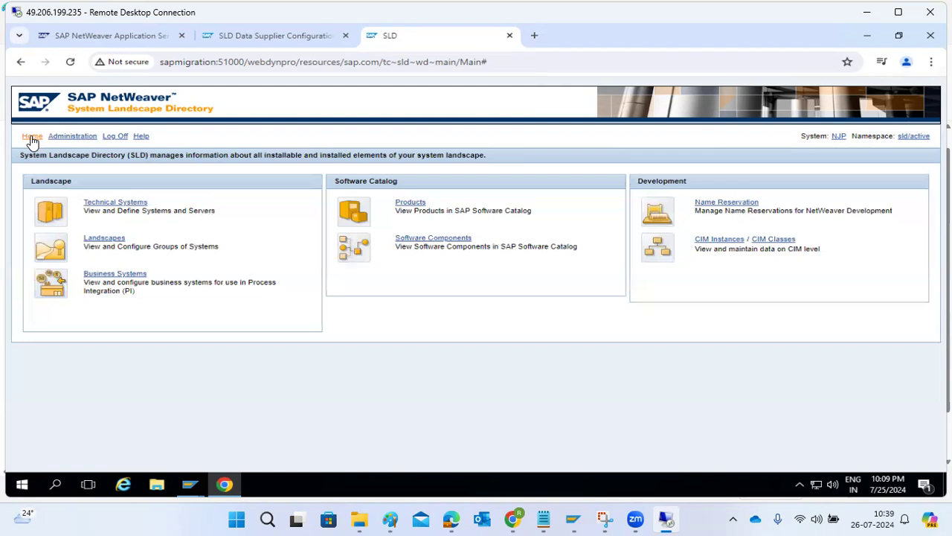
Step: Close the SLD Data Supplier Configuration tab, go to the AS Java start tab, and bring Paint forward
left_click(253, 38)
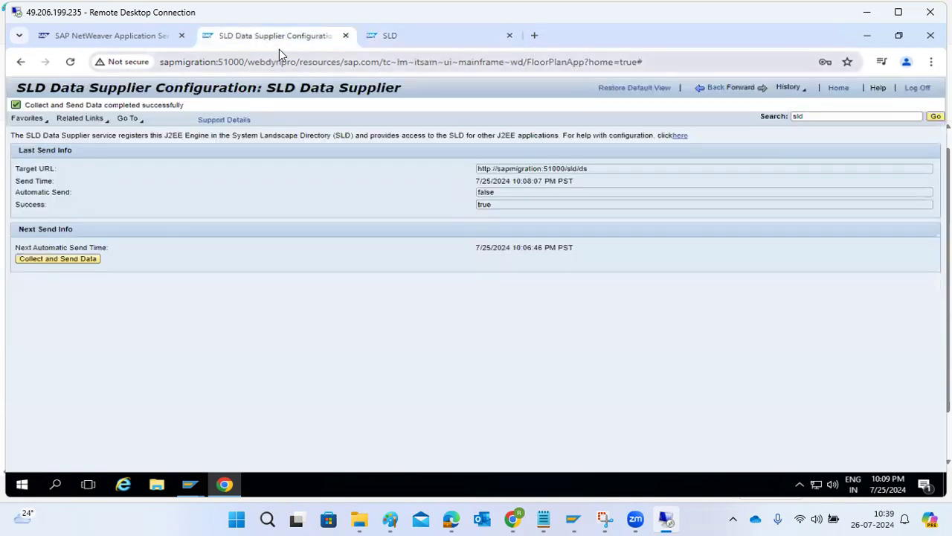
left_click(346, 35)
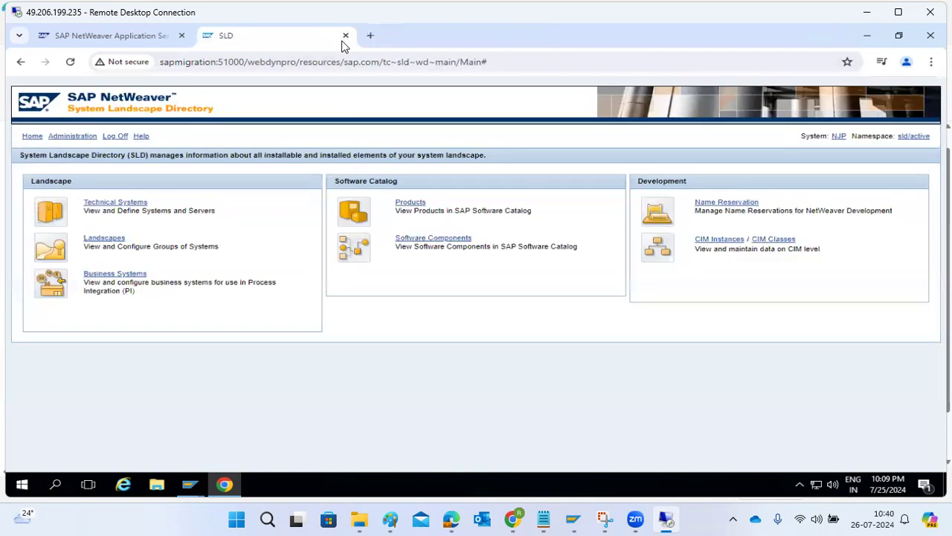
left_click(156, 37)
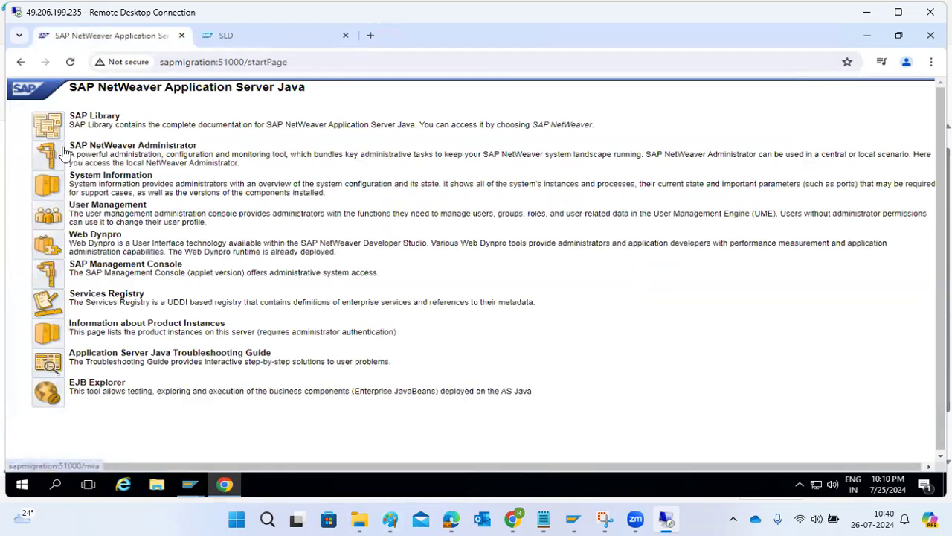
left_click(389, 518)
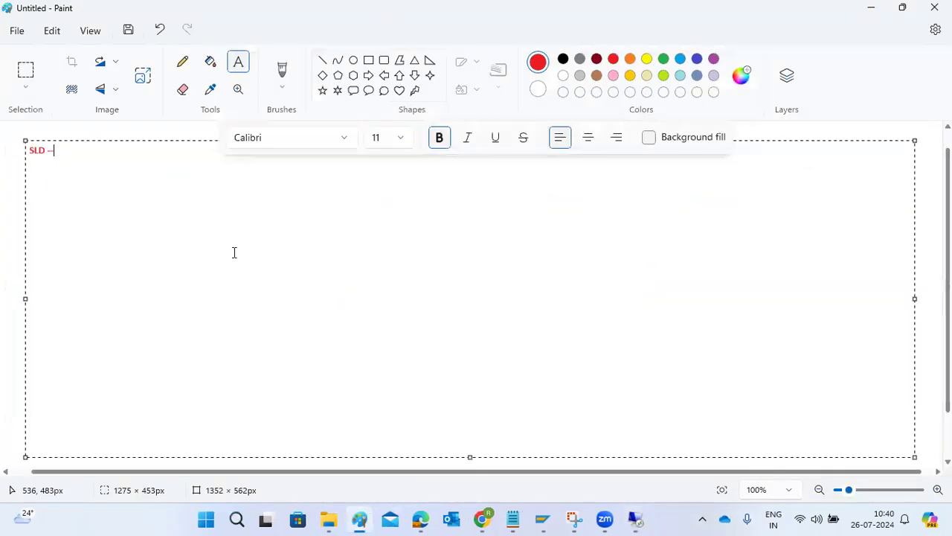
Step: Replace the note's first line with 'UME repointing to ABAP system'
key("ctrl+a")
type("UME repointing")
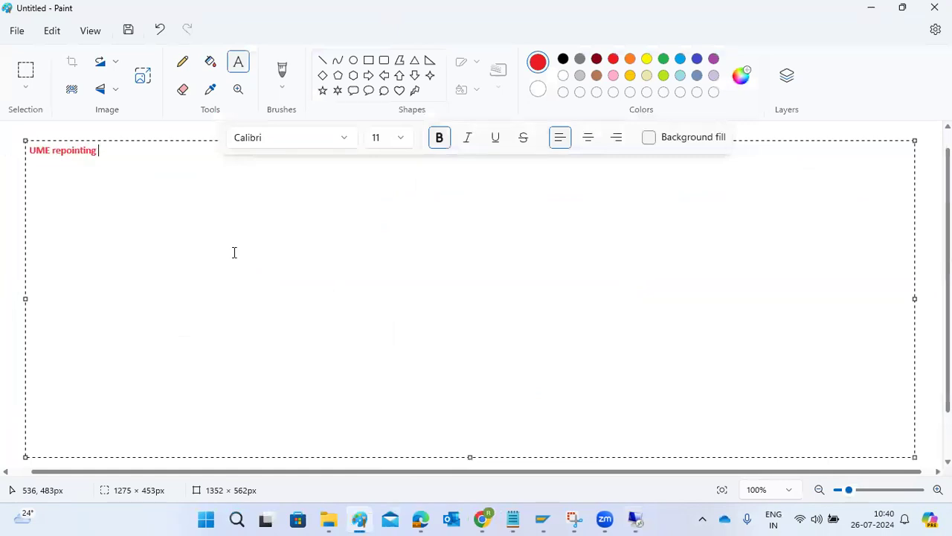
key("ctrl+a")
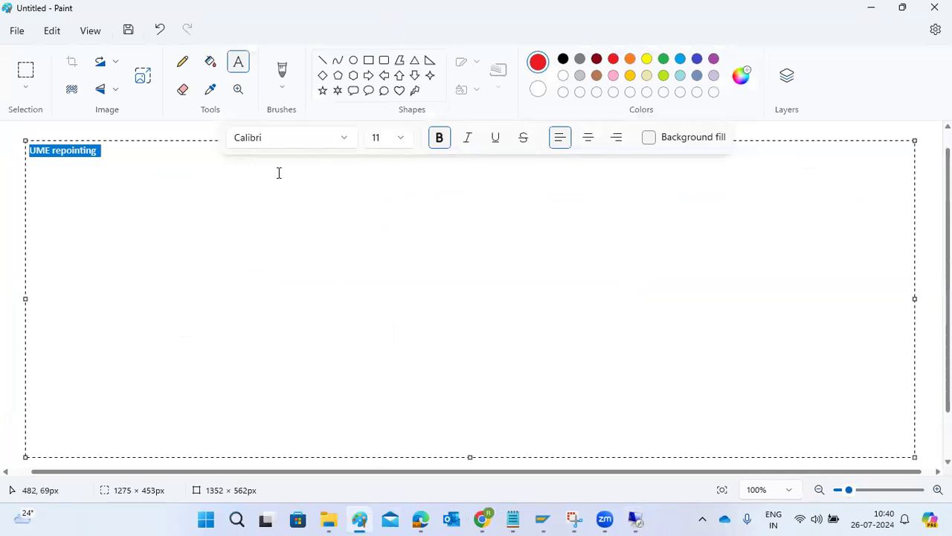
left_click(129, 163)
type("to ABAP system")
Step: Add lines 'JAVA components patching' and 'JAVA export', then return to the SLD page
key("Return")
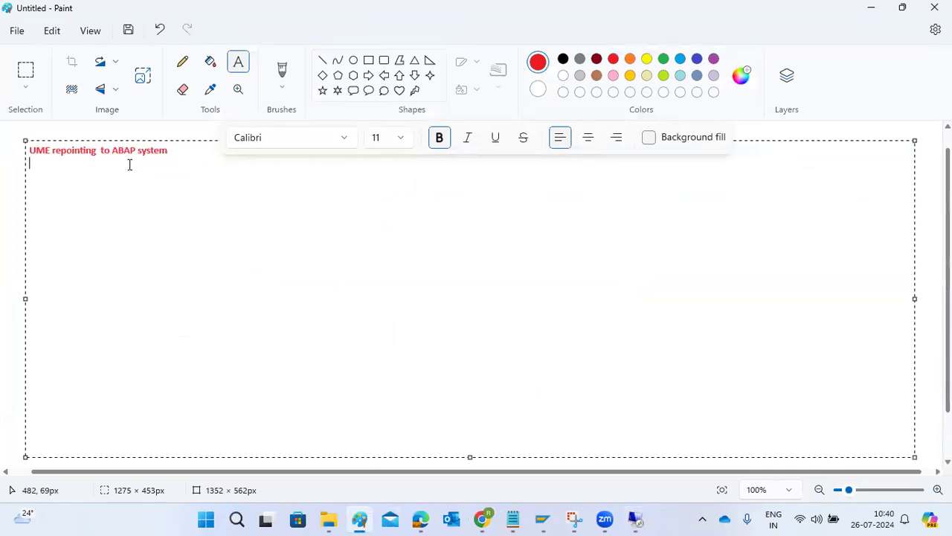
type("JAVA components patching")
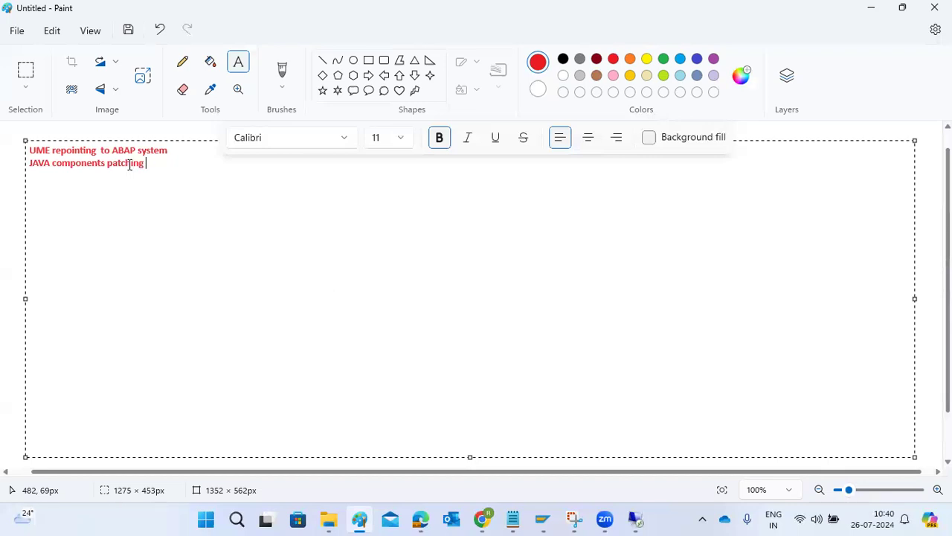
key("Return")
type("JAVA export")
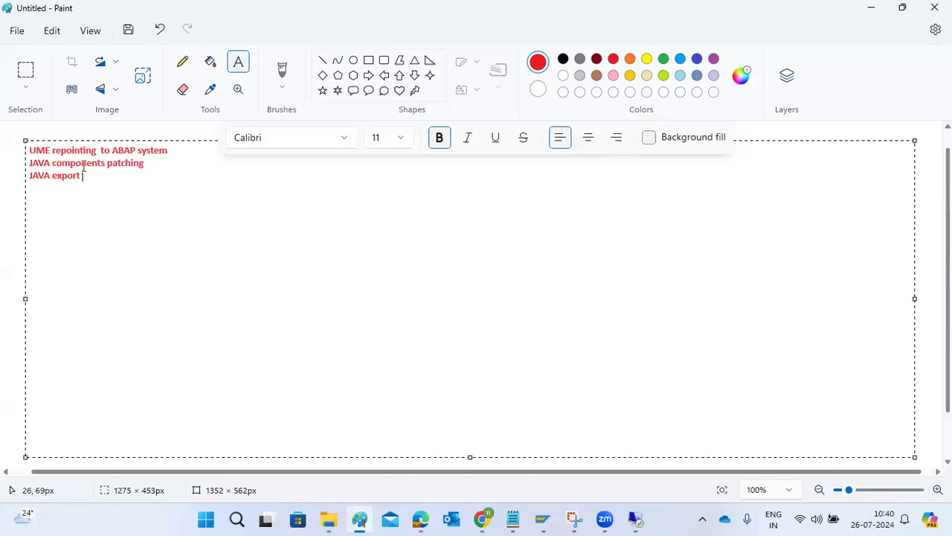
left_click_drag(74, 151, 93, 162)
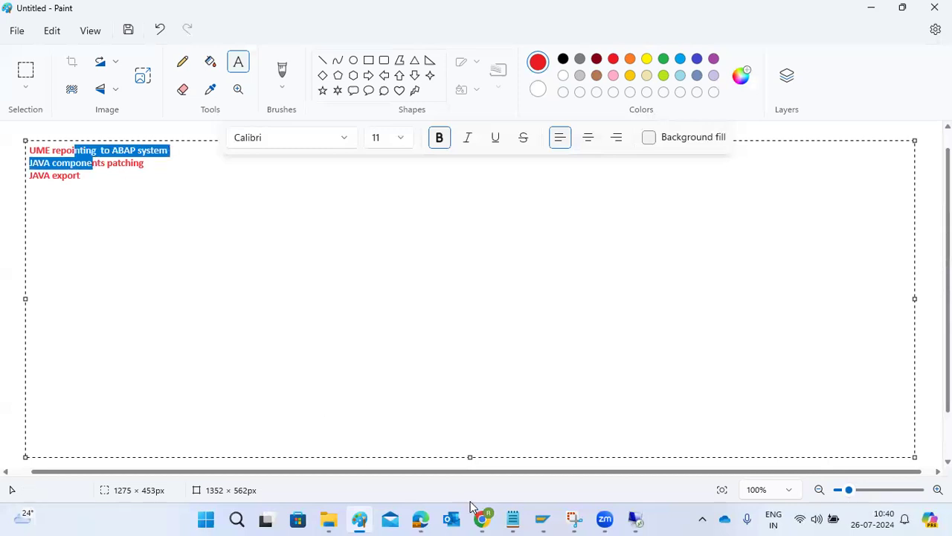
left_click(634, 518)
left_click(244, 37)
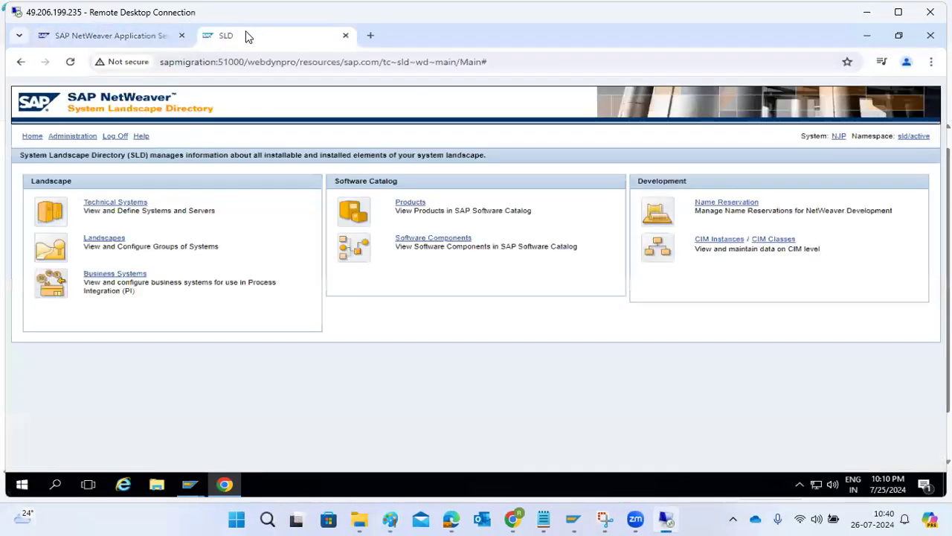
Step: Check the content import, now 244,925 of 1,260,408 objects (19%), then return to the Paint note
left_click(69, 136)
left_click(503, 222)
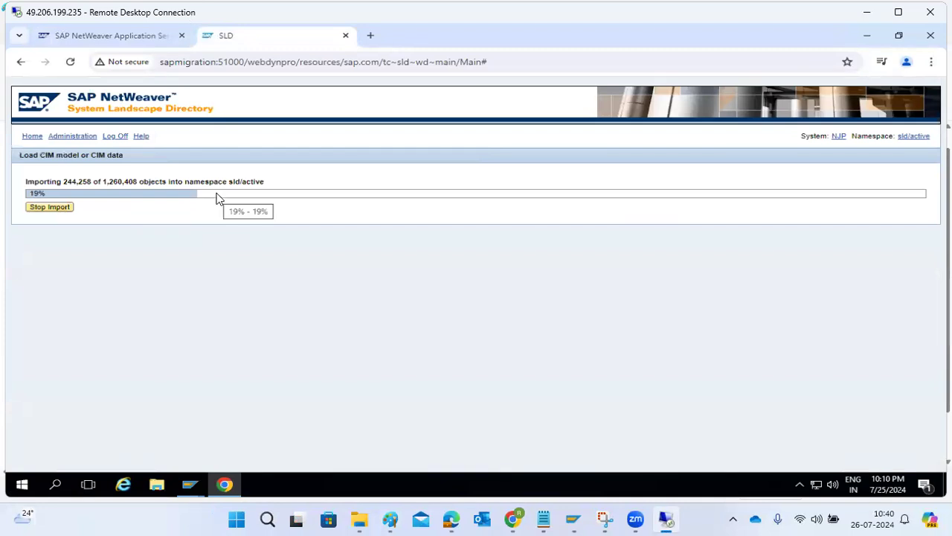
left_click(32, 136)
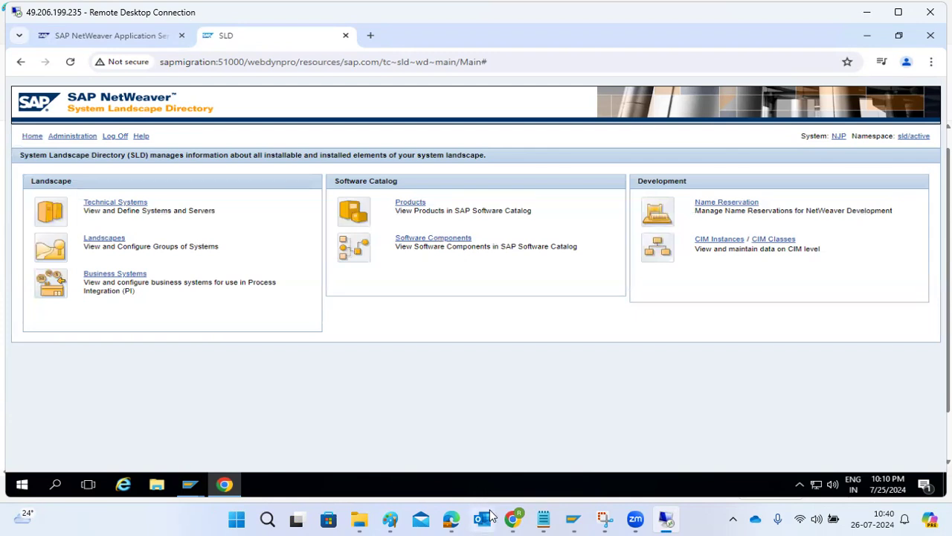
left_click(390, 518)
left_click_drag(61, 151, 19, 157)
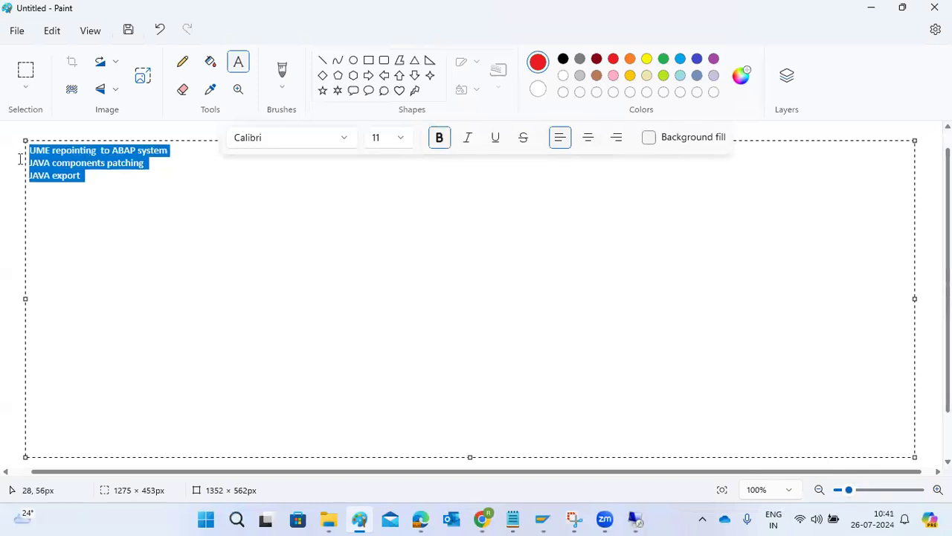